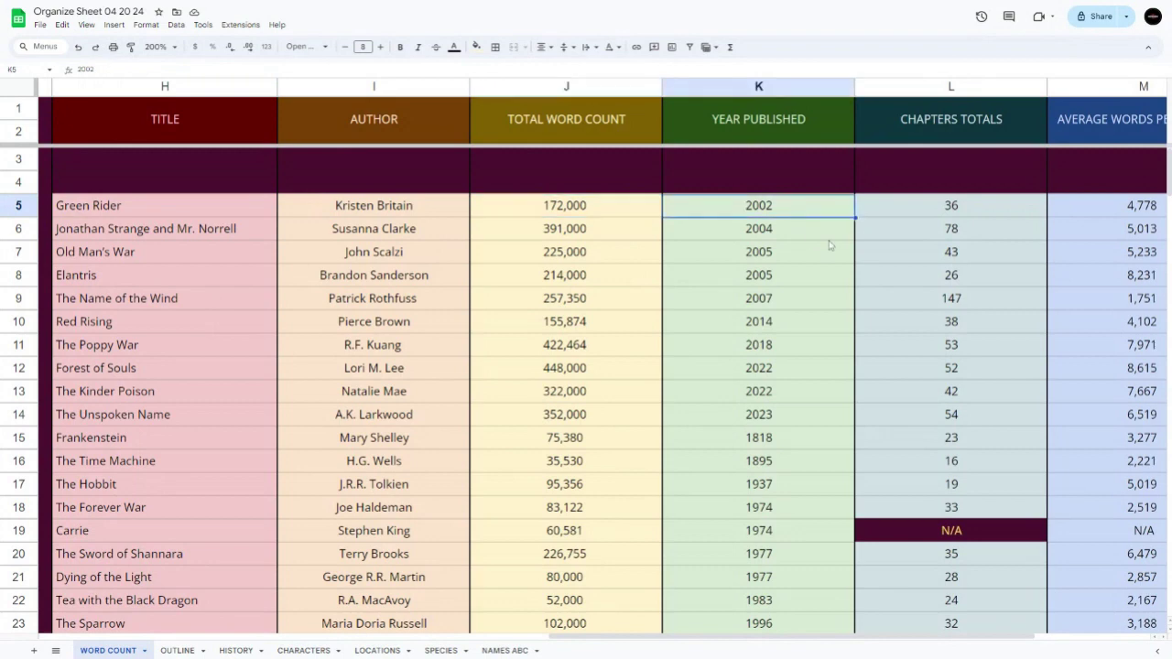
# Try a chapter total of 0 for Green Rider in cell L5
pyautogui.moveTo(989, 209); pyautogui.dragTo(993, 220)
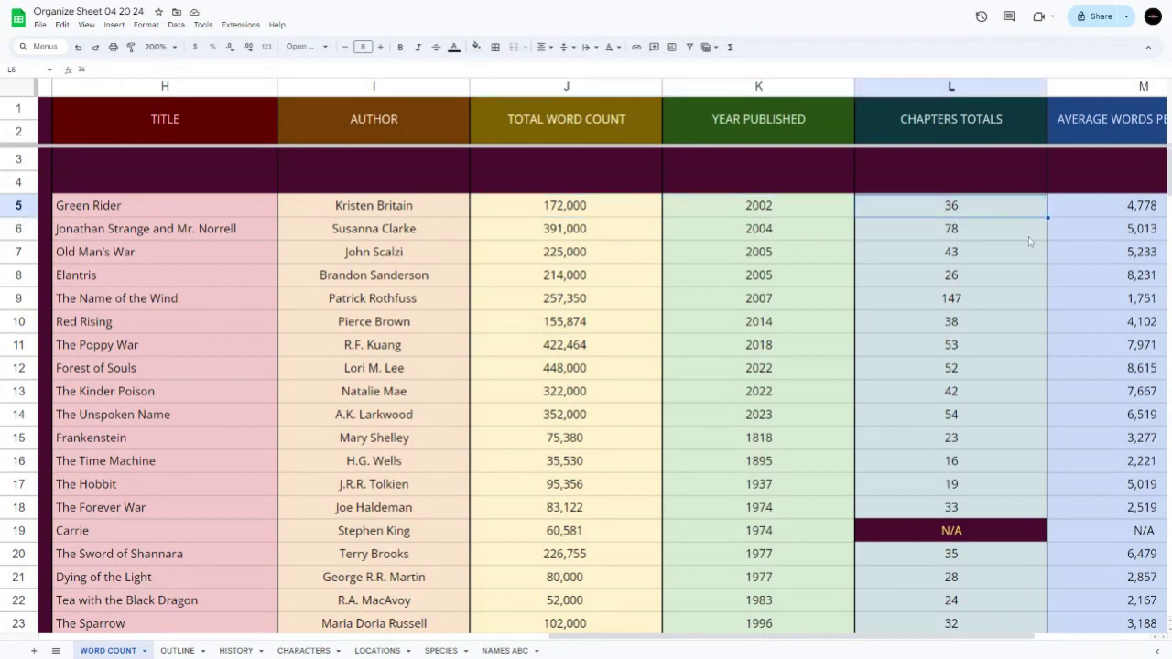
pyautogui.write('0')
pyautogui.press('Escape')
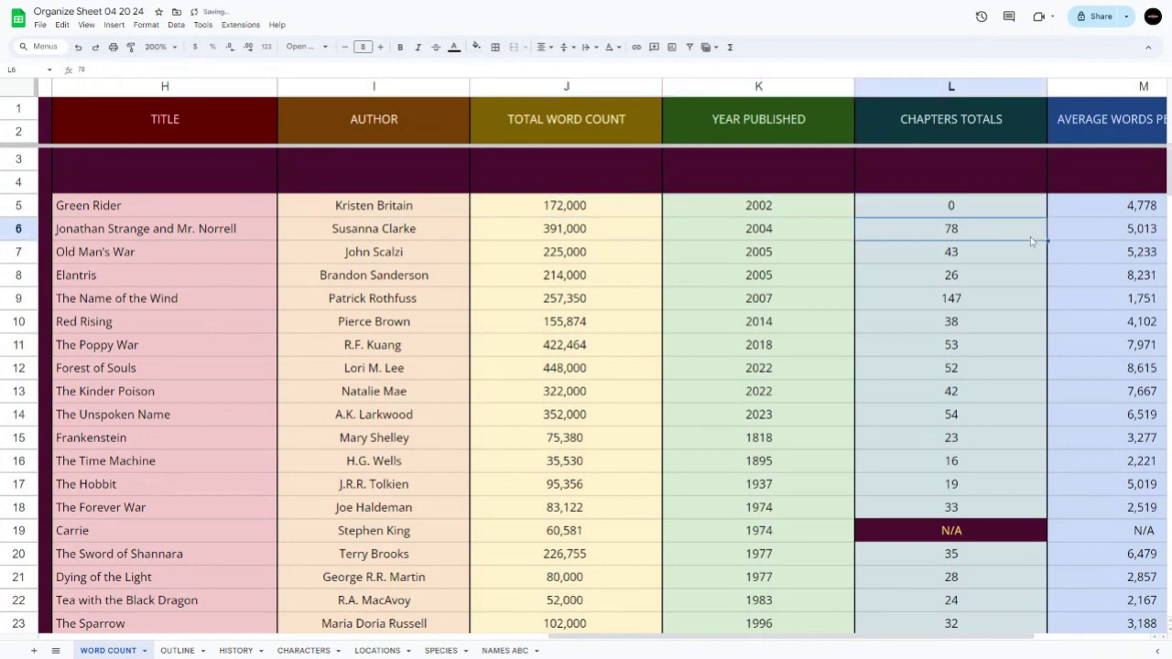
# Examine the average words per chapter formula and the prologue length in Green Rider's row
pyautogui.press('Right')
pyautogui.hscroll(1, 602, 416)
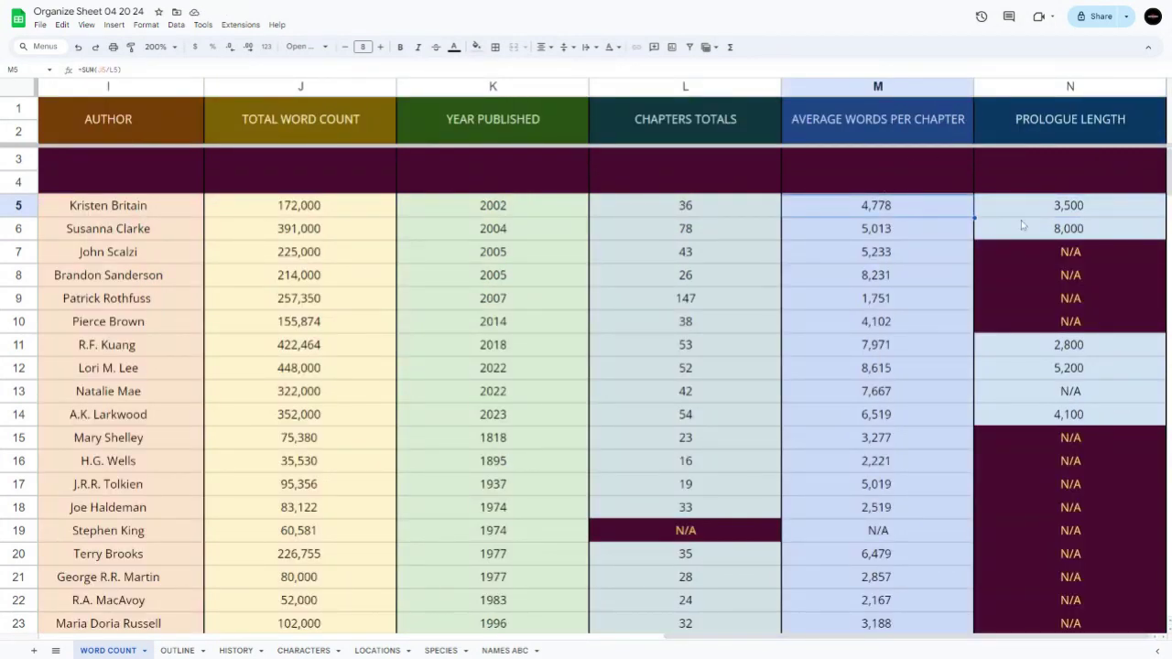
pyautogui.click(1063, 212)
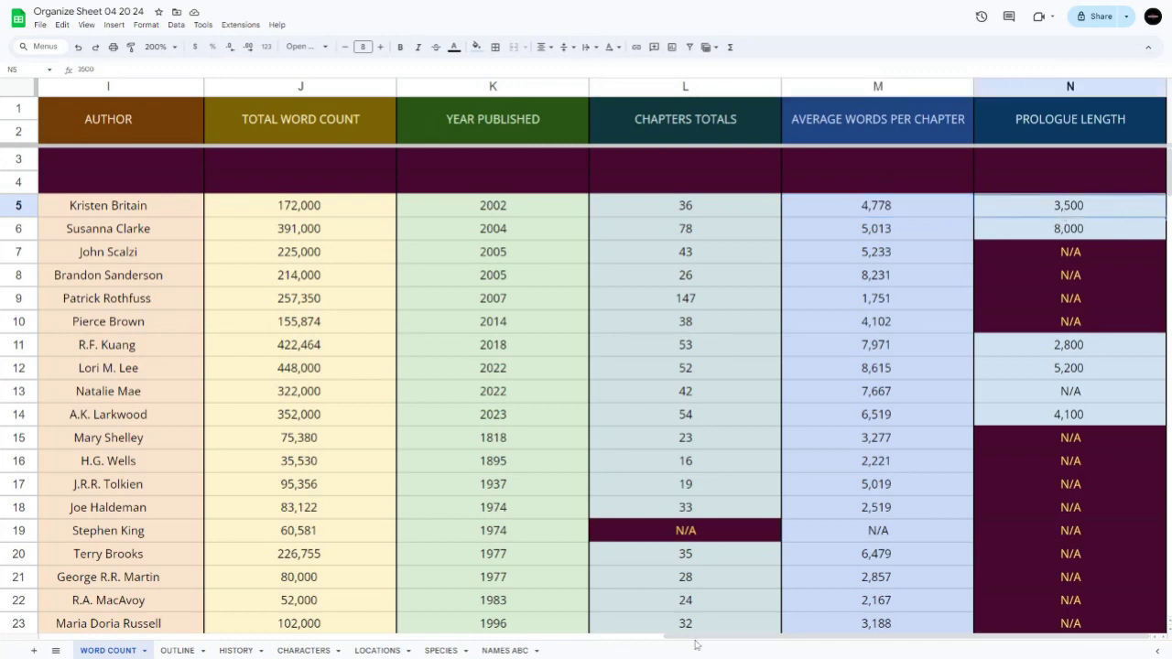
pyautogui.moveTo(693, 641); pyautogui.dragTo(583, 632)
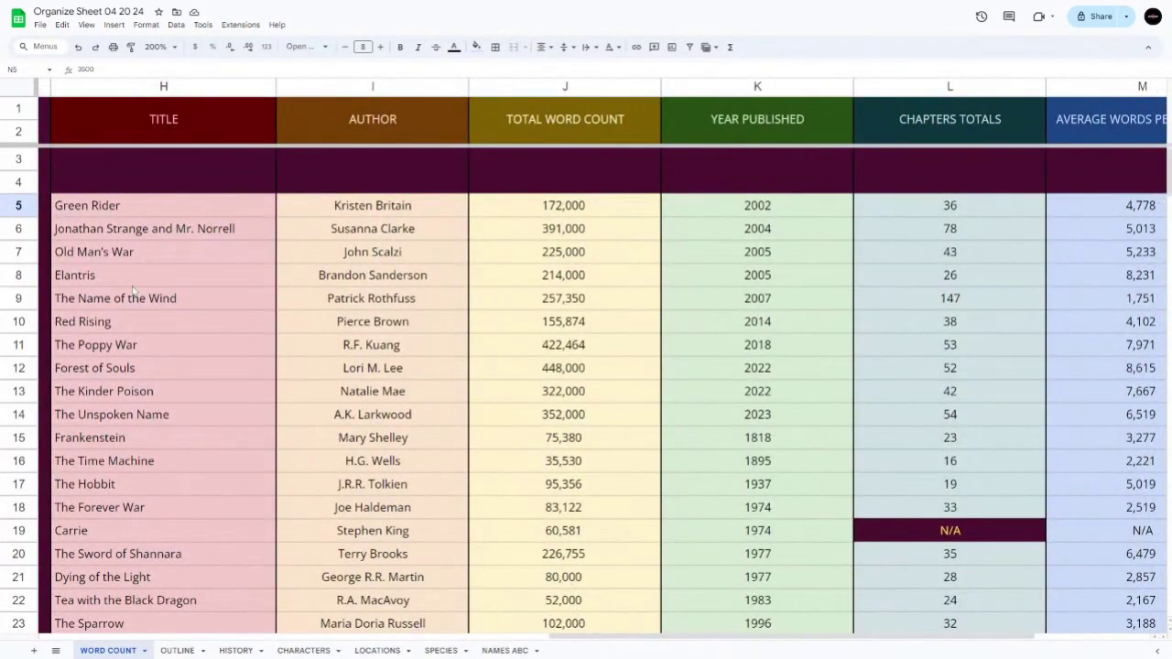
# Look through the list of titles and authors, examining the groups of books by the same author from row 25 to row 50
pyautogui.moveTo(116, 209); pyautogui.dragTo(137, 577)
pyautogui.click(331, 441)
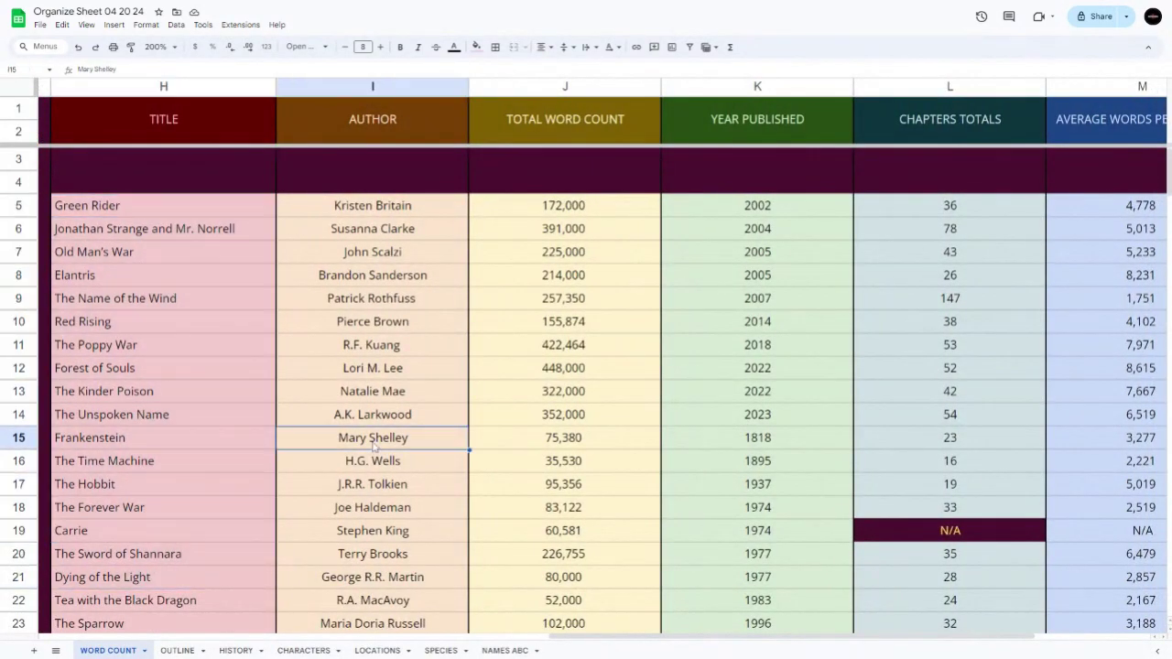
pyautogui.scroll(-5, 373, 446)
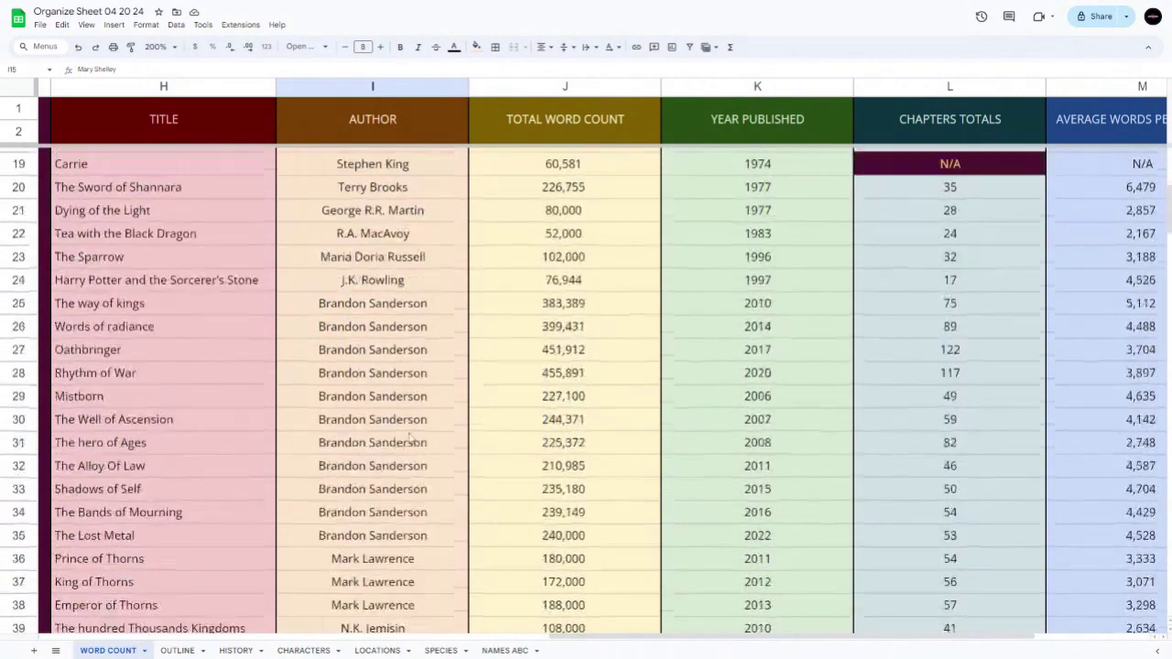
pyautogui.scroll(5, 385, 421)
pyautogui.scroll(-2, 348, 445)
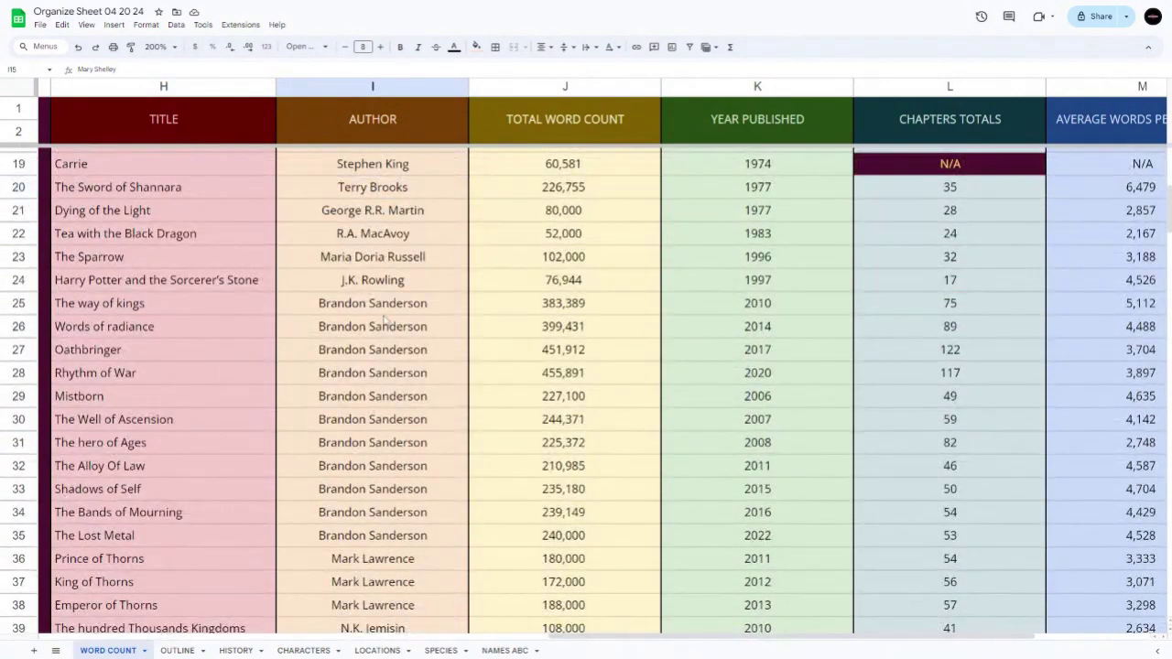
pyautogui.moveTo(387, 307); pyautogui.dragTo(392, 533)
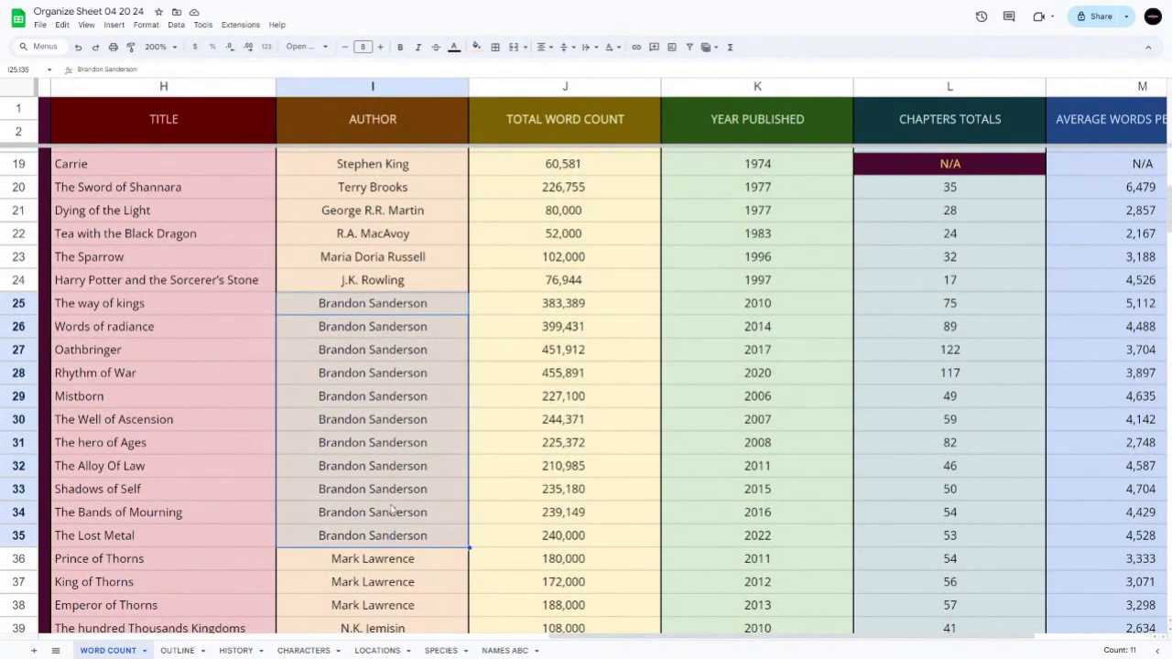
pyautogui.scroll(-5, 392, 508)
pyautogui.scroll(2, 392, 509)
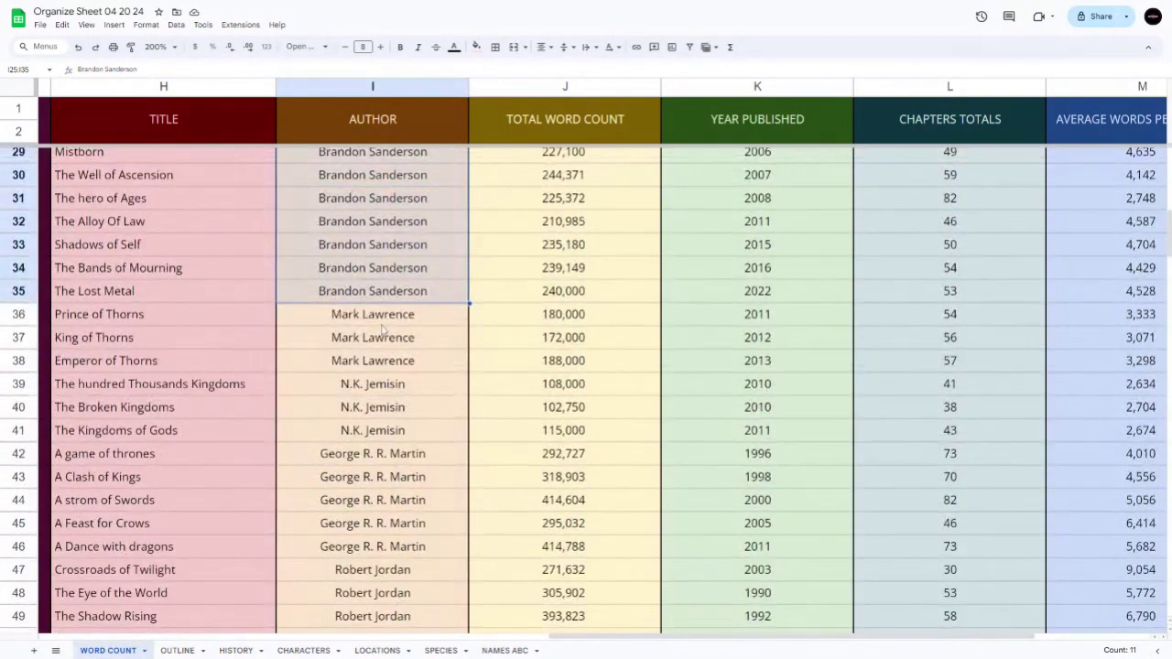
pyautogui.moveTo(385, 316); pyautogui.dragTo(389, 366)
pyautogui.moveTo(188, 314); pyautogui.dragTo(186, 368)
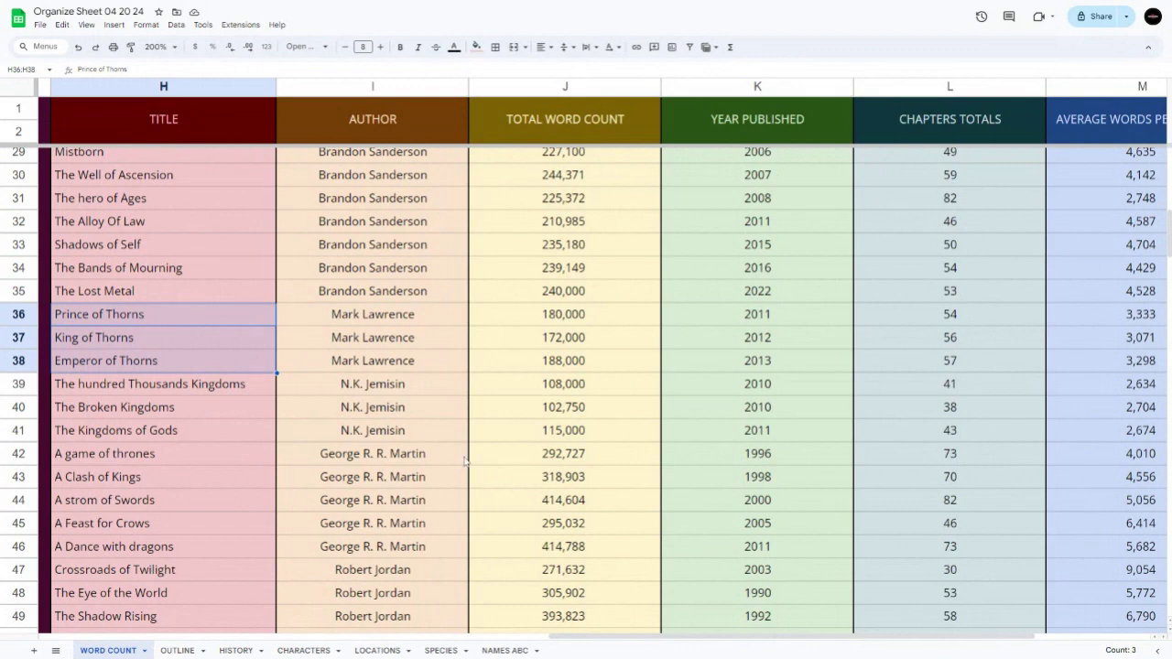
pyautogui.moveTo(401, 458); pyautogui.dragTo(421, 545)
pyautogui.scroll(-2, 476, 499)
pyautogui.moveTo(418, 449); pyautogui.dragTo(411, 536)
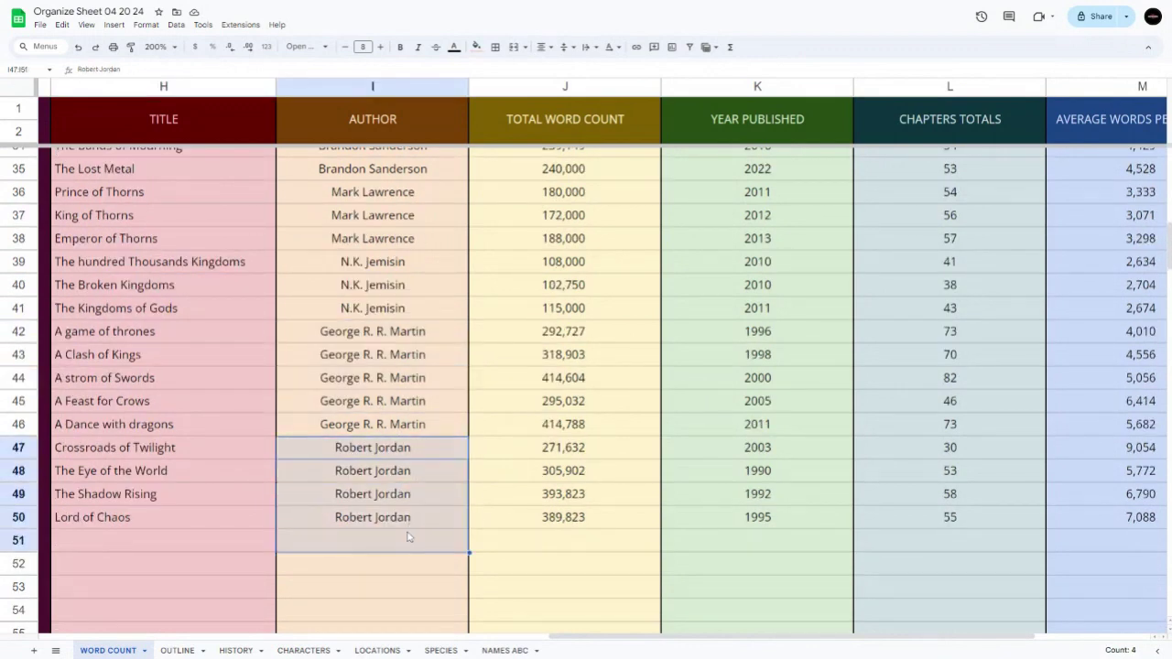
pyautogui.click(431, 518)
pyautogui.scroll(5, 486, 547)
pyautogui.scroll(5, 486, 546)
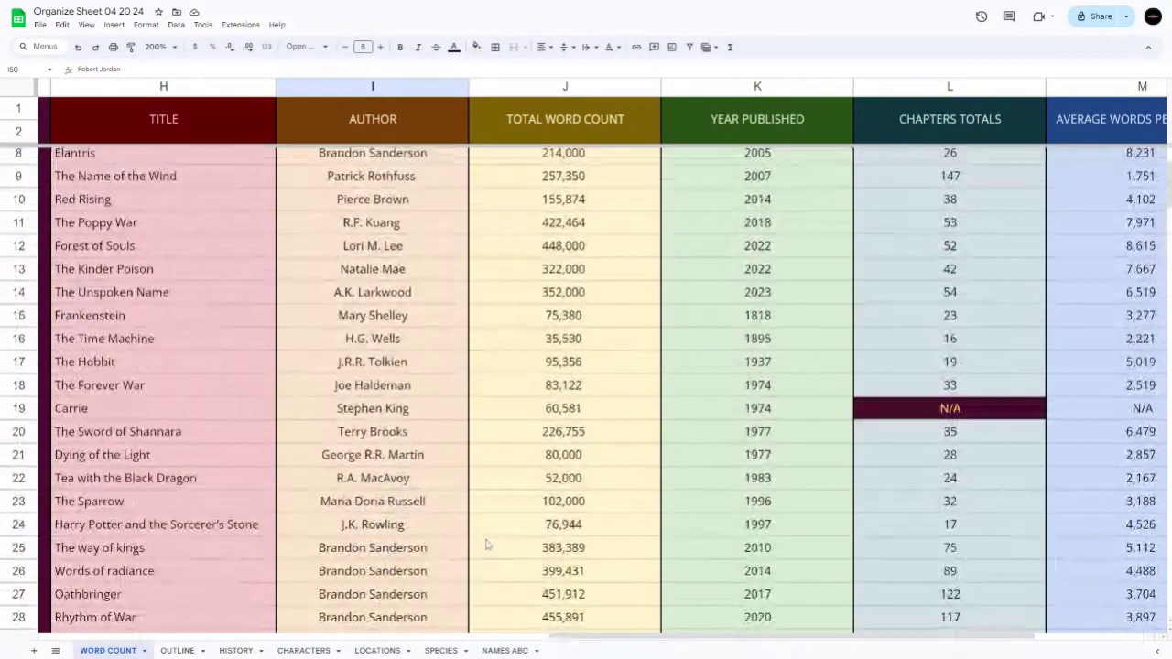
pyautogui.scroll(-5, 485, 544)
pyautogui.scroll(2, 486, 544)
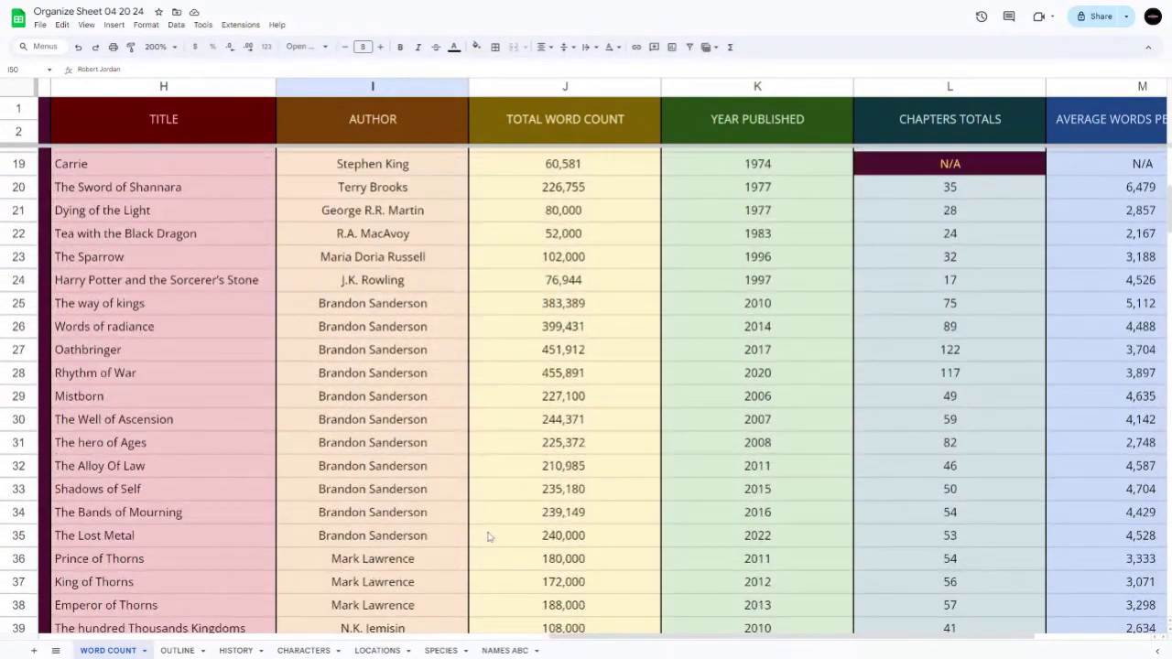
# Examine The way of kings in row 25: its total word count, year published, chapter total and average words per chapter
pyautogui.click(552, 308)
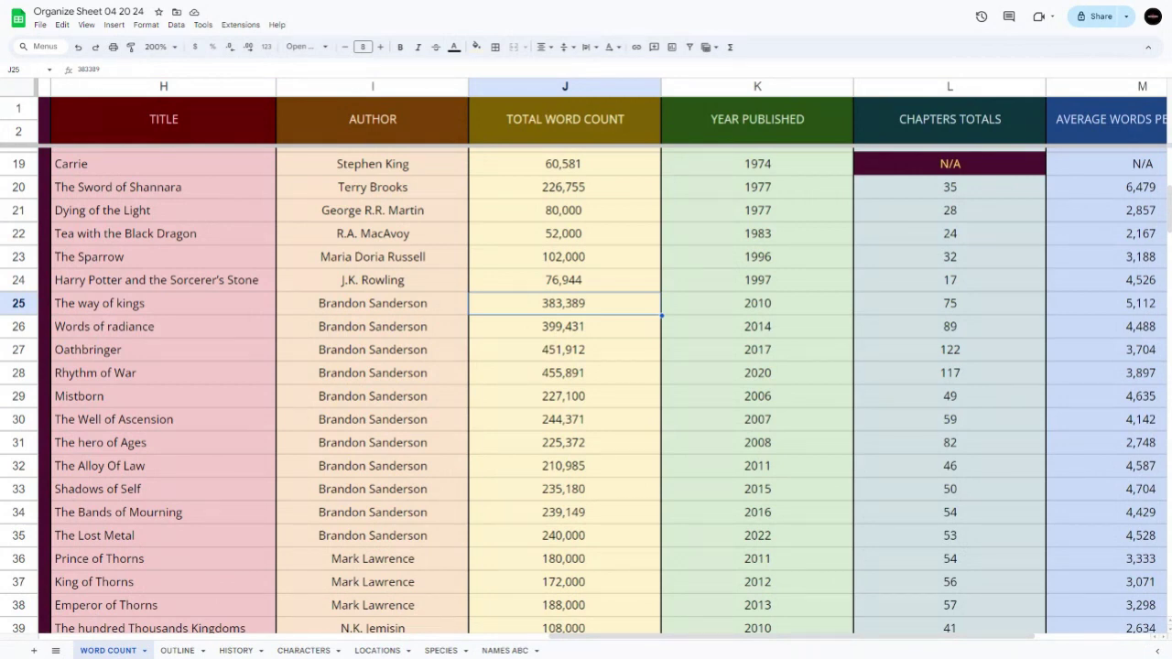
pyautogui.press('Down')
pyautogui.press('Down')
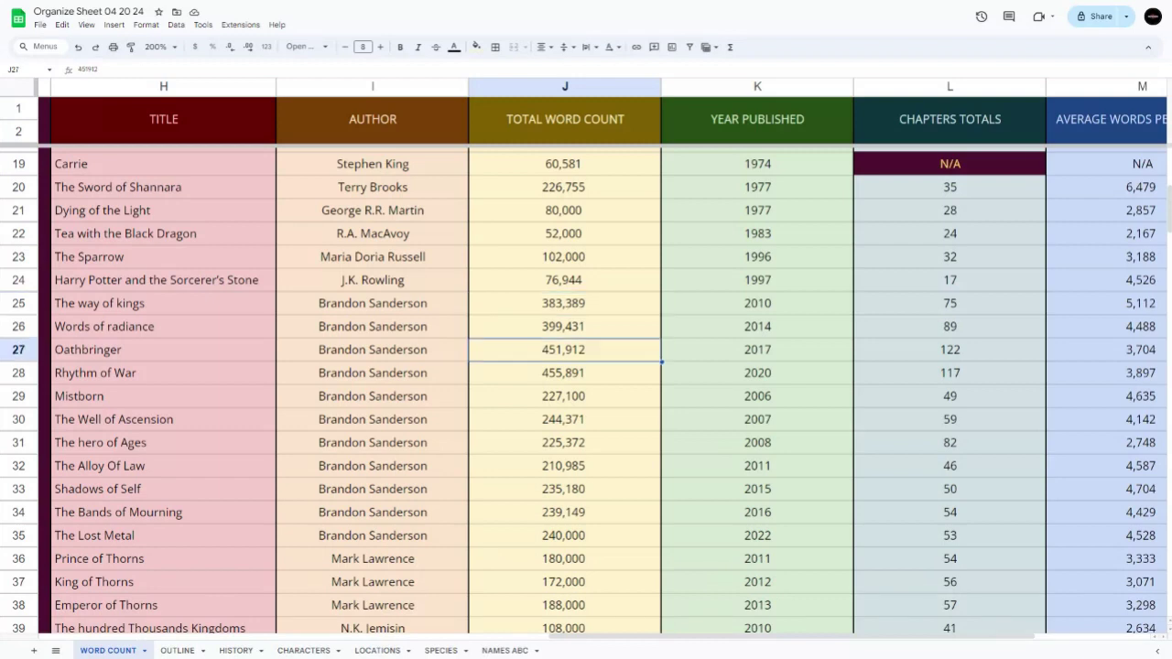
pyautogui.press('Up')
pyautogui.press('Up')
pyautogui.press('Left')
pyautogui.press('Left')
pyautogui.press('Right')
pyautogui.press('Right')
pyautogui.press('Right')
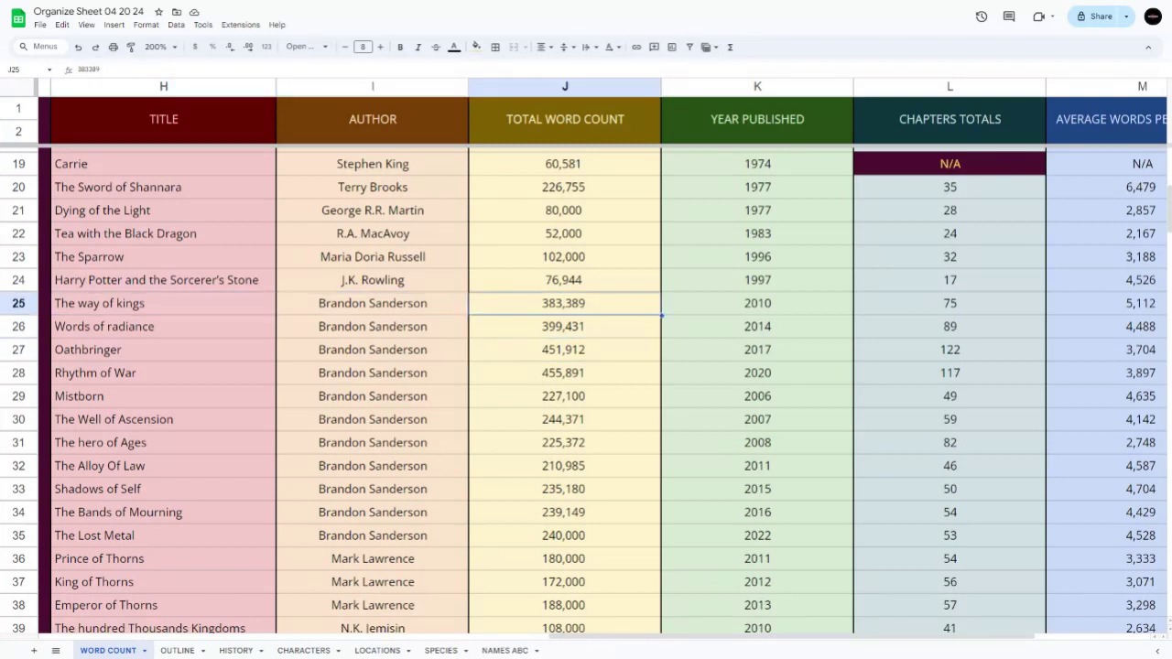
pyautogui.press('Left')
pyautogui.click(809, 303)
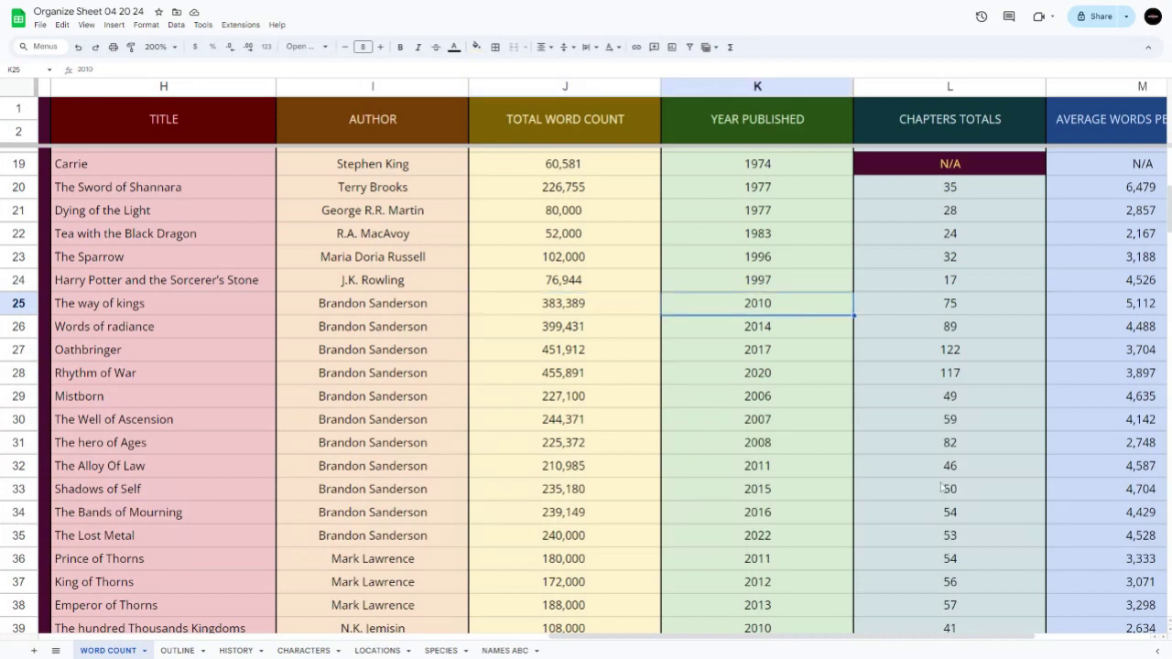
pyautogui.press('Right')
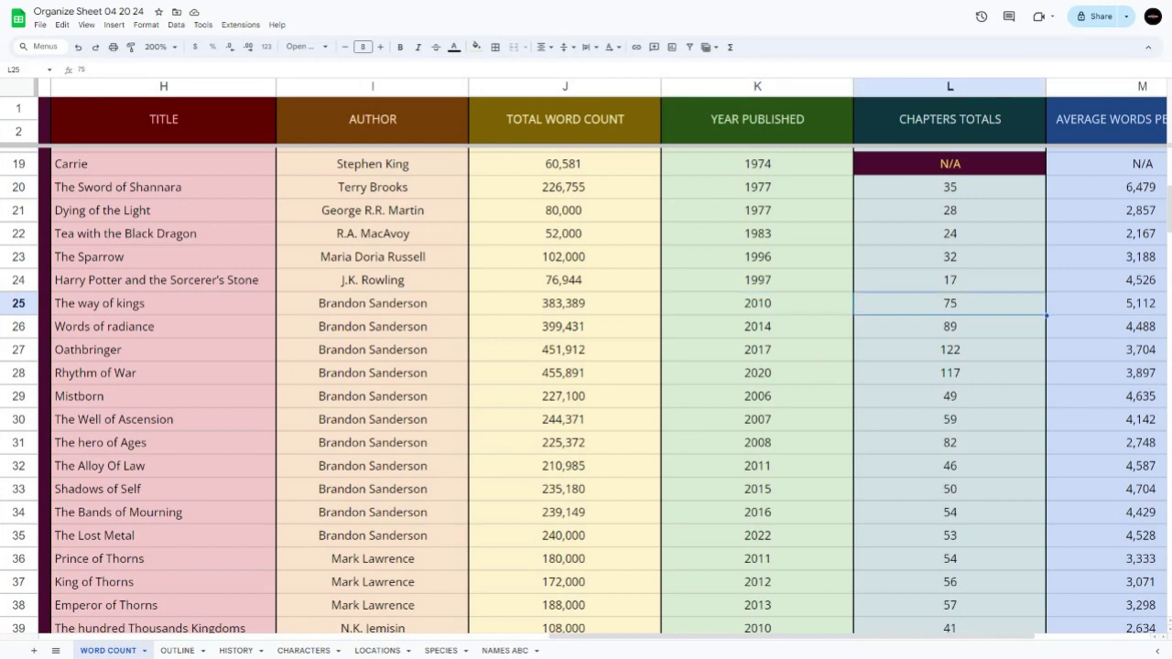
pyautogui.press('Right')
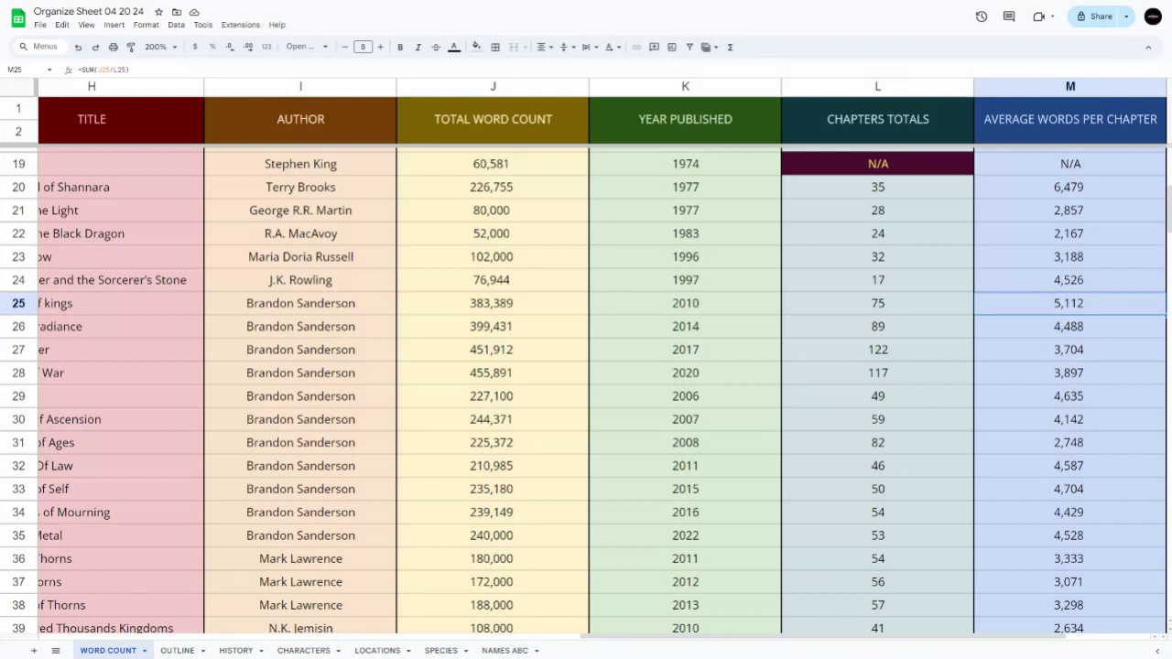
# Look over the average words per chapter in the rows above The way of kings, up to The Hobbit
pyautogui.press('Up')
pyautogui.press('Up')
pyautogui.press('Up')
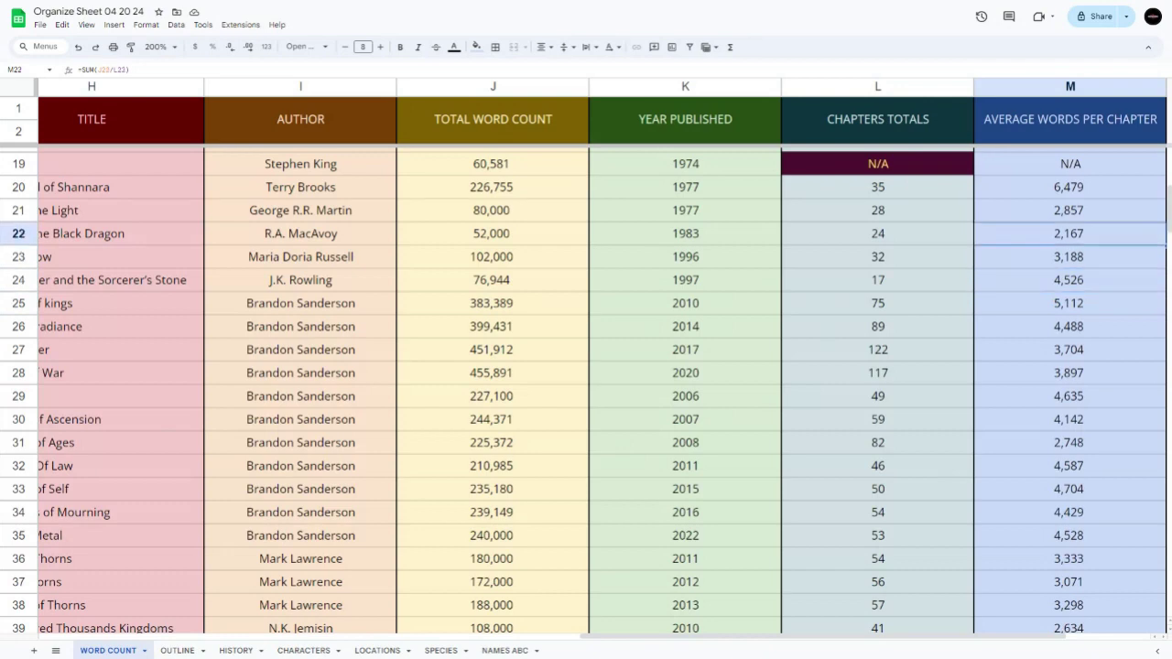
pyautogui.press('Up')
pyautogui.press('Up')
pyautogui.press('Up')
pyautogui.press('Up')
pyautogui.press('Up')
pyautogui.press('Up')
pyautogui.press('Up')
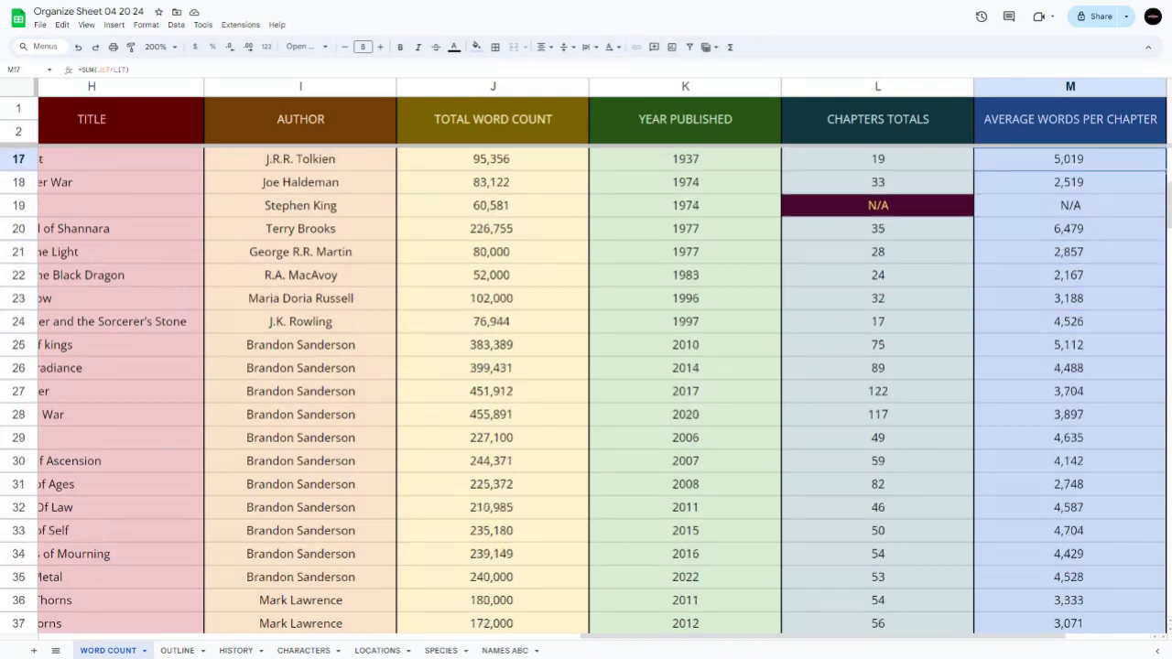
# Examine The Forever War in row 18, comparing its word count, year published, chapter total and average words per chapter
pyautogui.press('Down')
pyautogui.press('Down')
pyautogui.press('Down')
pyautogui.press('Left')
pyautogui.press('Left')
pyautogui.press('Left')
pyautogui.press('Left')
pyautogui.press('Left')
pyautogui.press('Left')
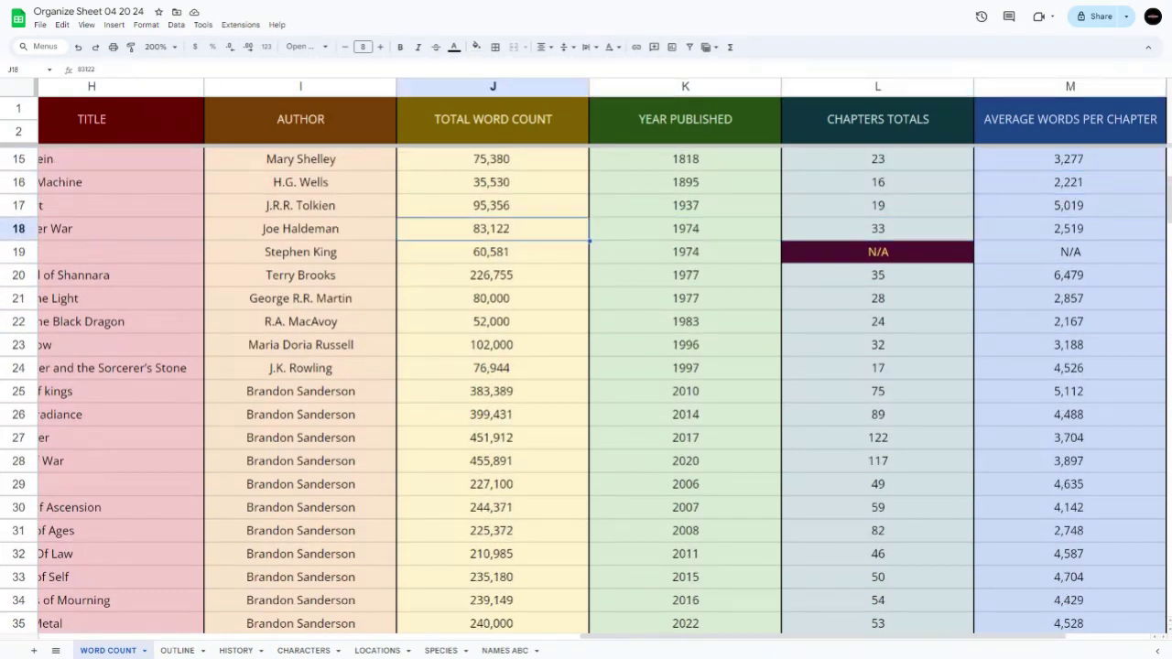
pyautogui.press('Right')
pyautogui.press('Right')
pyautogui.press('Right')
pyautogui.press('Right')
pyautogui.press('Right')
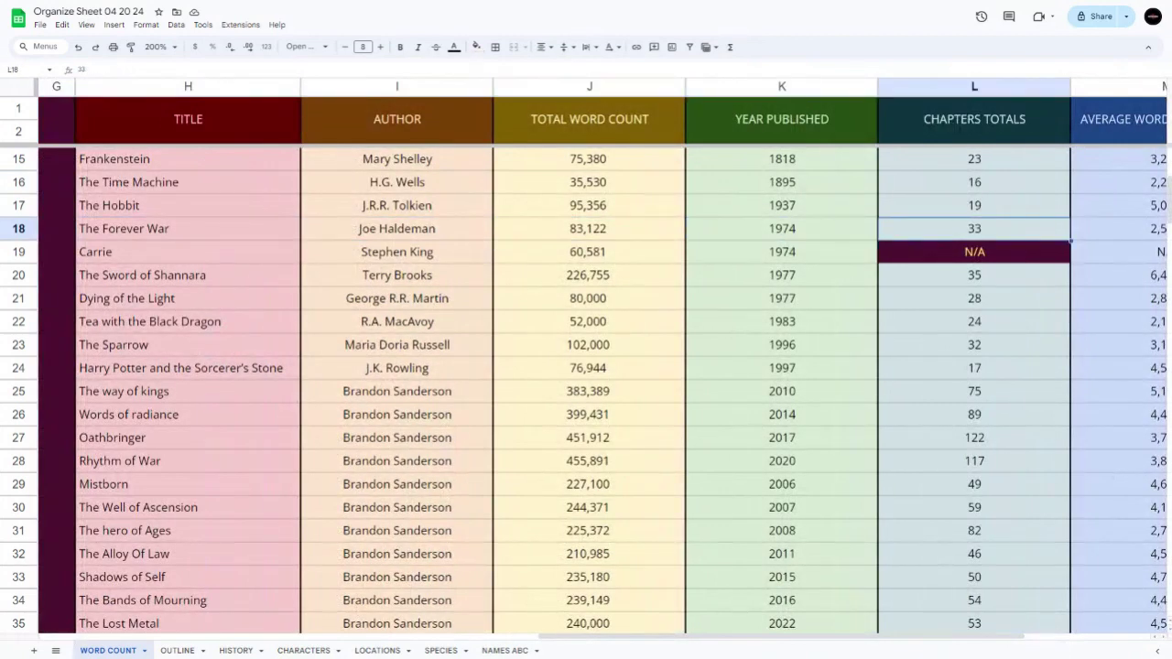
pyautogui.press('Left')
pyautogui.press('Left')
pyautogui.press('Right')
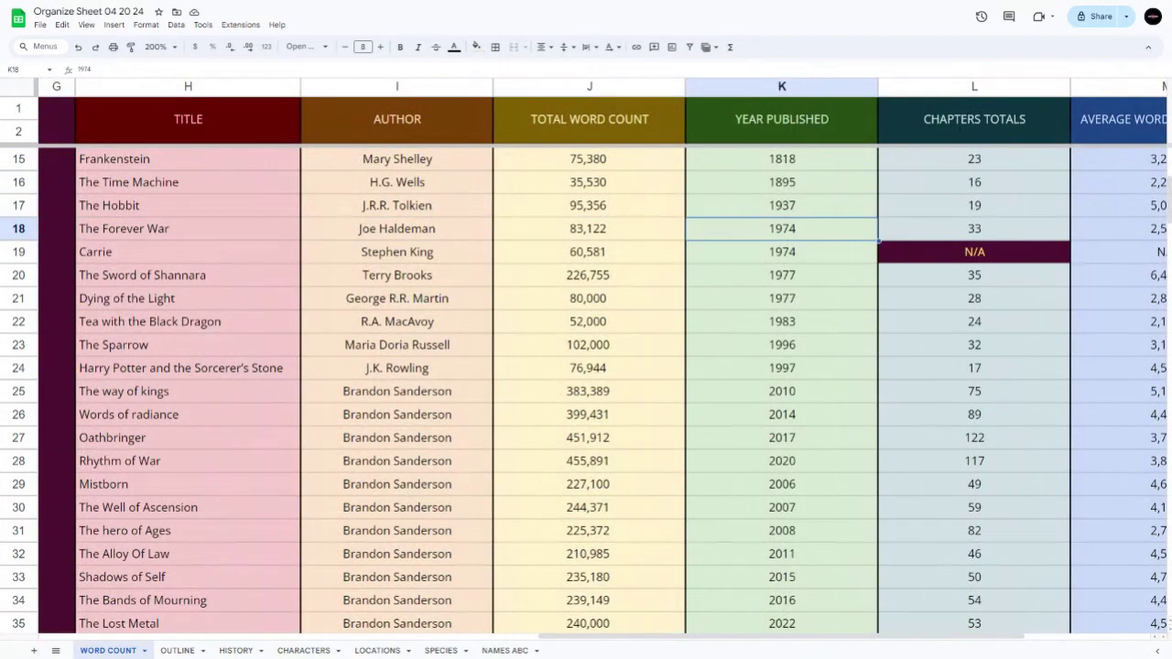
pyautogui.press('Right')
pyautogui.press('Left')
pyautogui.press('Right')
pyautogui.press('Right')
pyautogui.press('Left')
pyautogui.press('Right')
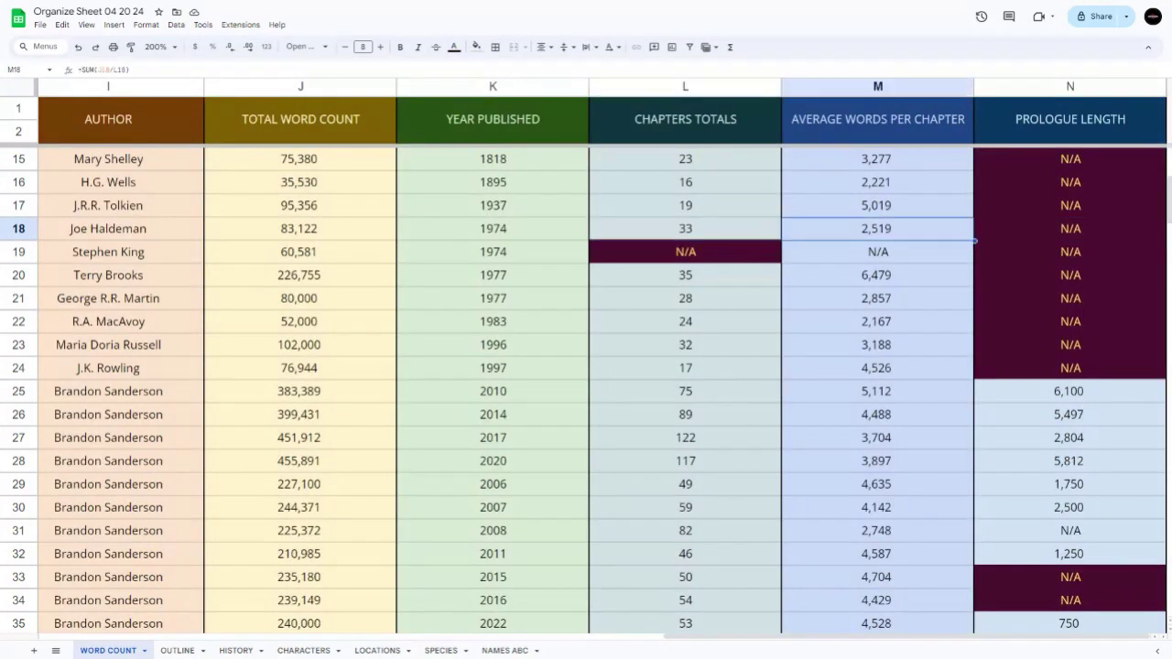
pyautogui.press('Right')
pyautogui.press('Left')
pyautogui.click(541, 237)
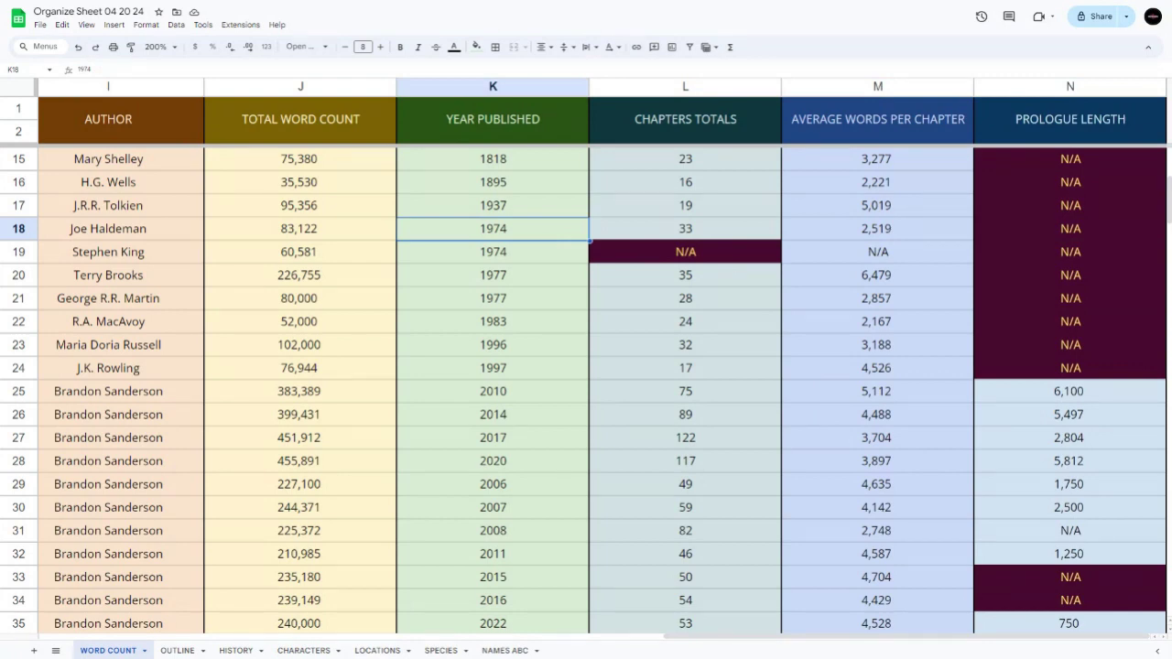
# Look through the title column from The Hobbit up to Green Rider and back down to The Hobbit
pyautogui.press('Up')
pyautogui.press('Left')
pyautogui.press('Left')
pyautogui.press('Left')
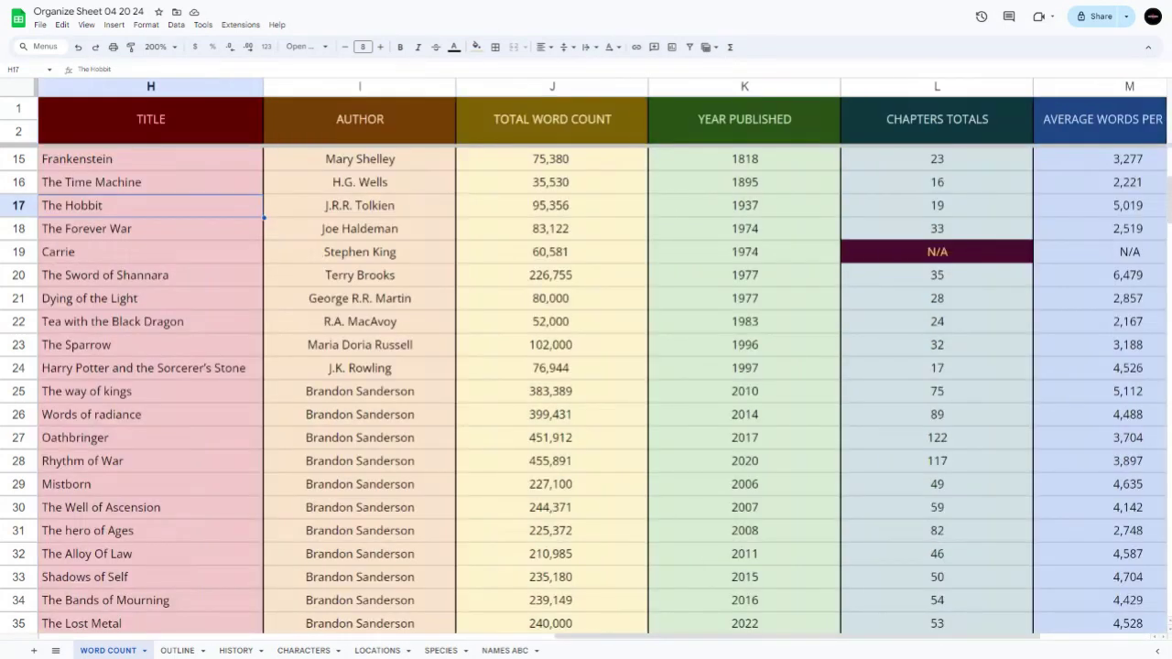
pyautogui.press('Up')
pyautogui.press('Up')
pyautogui.press('Up')
pyautogui.press('Up')
pyautogui.press('Up')
pyautogui.press('Up')
pyautogui.press('Up')
pyautogui.press('Up')
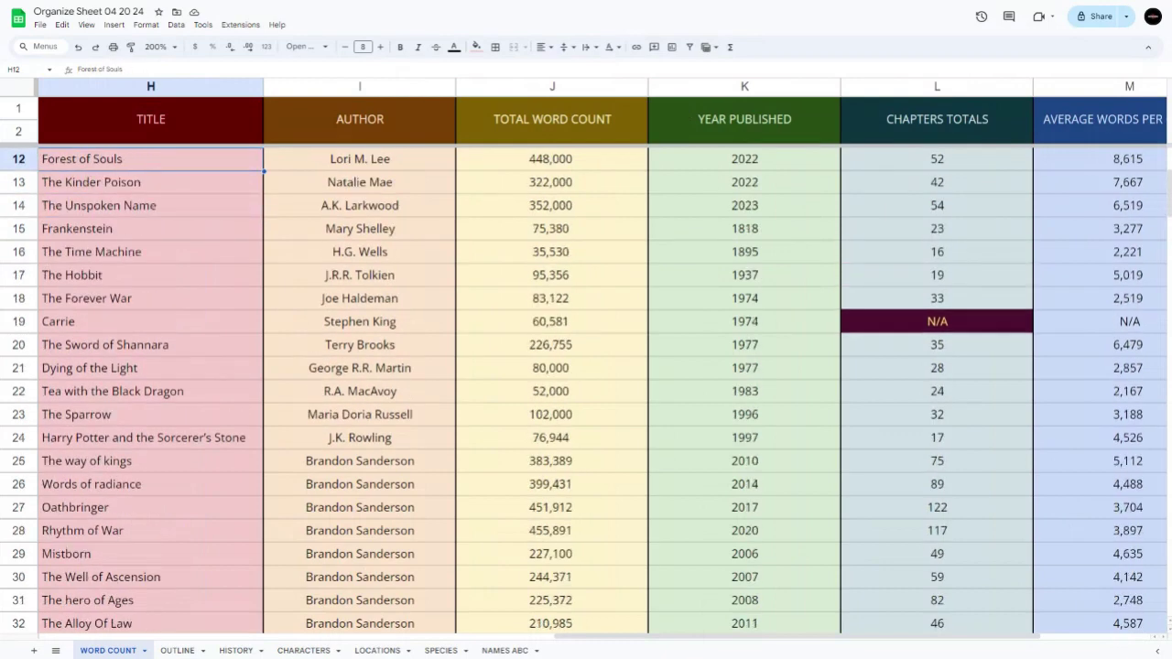
pyautogui.press('Up')
pyautogui.press('Up')
pyautogui.press('Up')
pyautogui.press('Up')
pyautogui.press('Up')
pyautogui.press('Up')
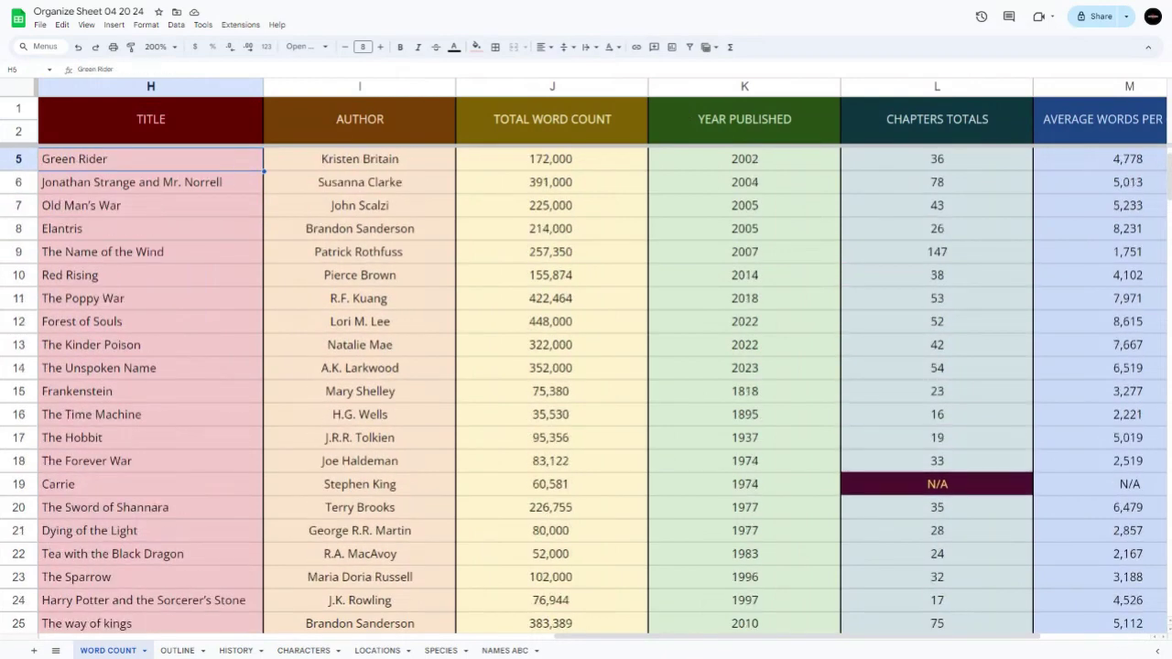
pyautogui.press('Down')
pyautogui.press('Down')
pyautogui.press('Down')
pyautogui.press('Down')
pyautogui.press('Down')
pyautogui.press('Down')
pyautogui.press('Down')
pyautogui.press('Down')
pyautogui.press('Down')
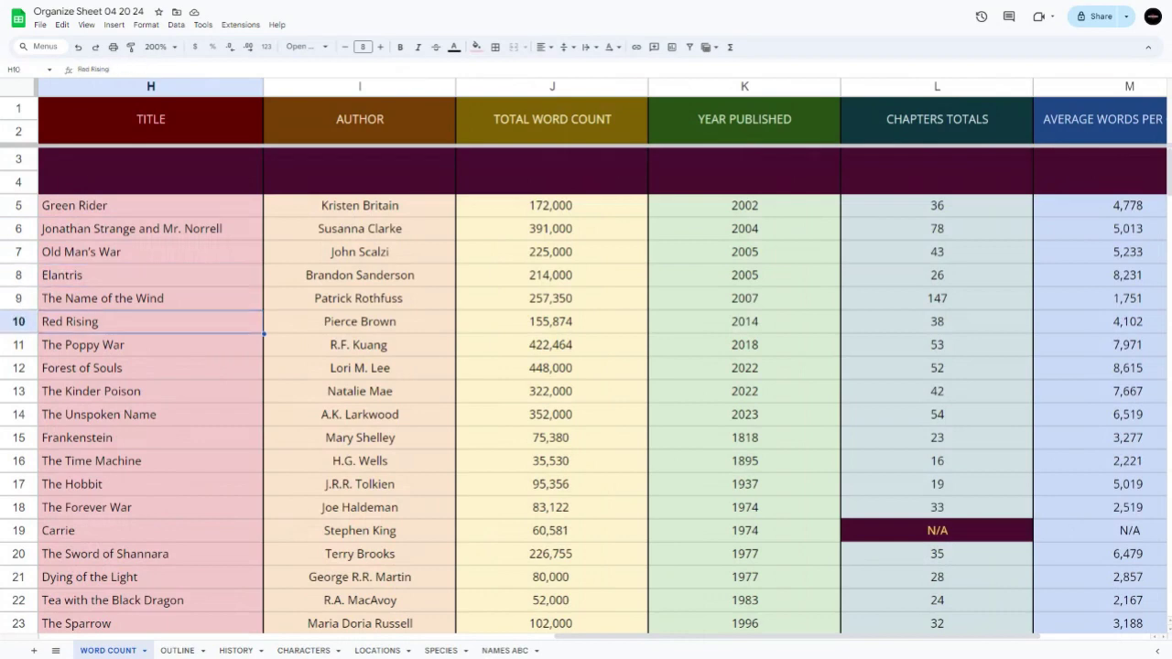
pyautogui.press('Down')
pyautogui.press('Down')
pyautogui.press('Down')
pyautogui.press('Down')
# Examine The Hobbit in row 17: its total word count, year published, chapter total and average words per chapter
pyautogui.press('Right')
pyautogui.press('Right')
pyautogui.press('Right')
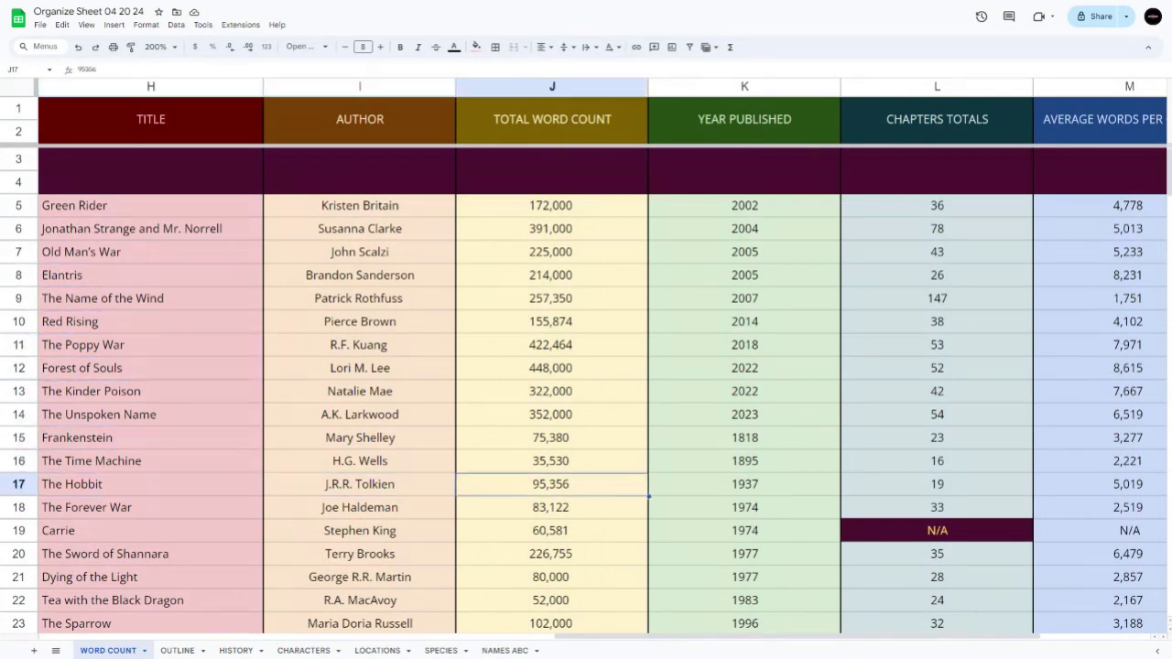
pyautogui.press('Left')
pyautogui.press('Right')
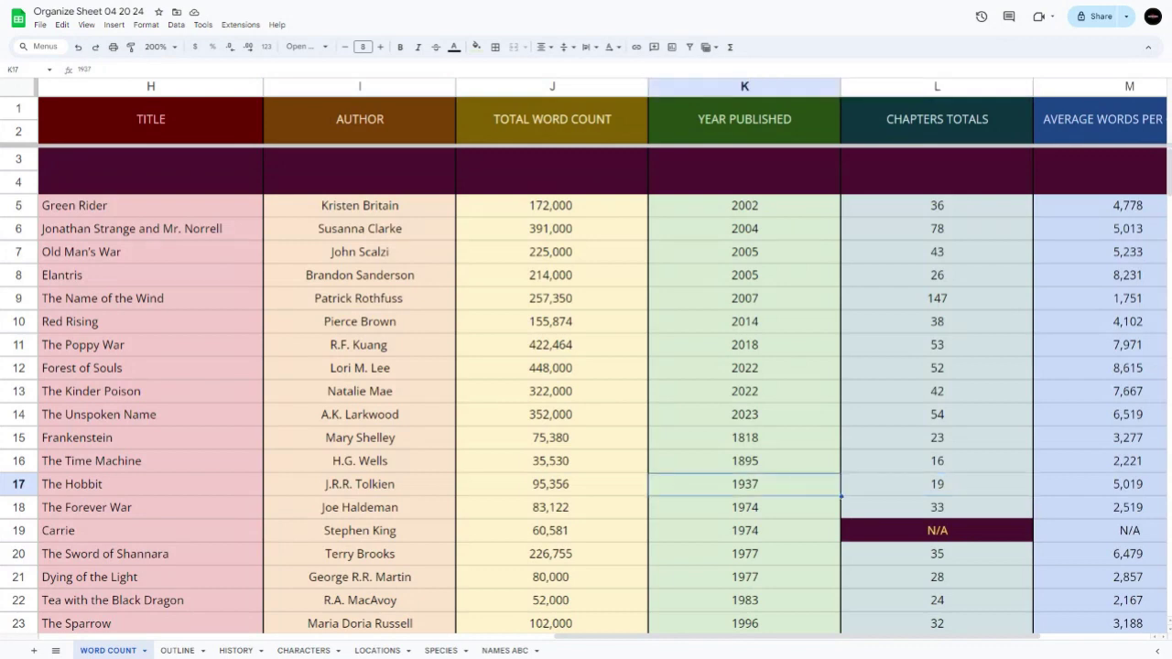
pyautogui.press('Right')
pyautogui.press('Right')
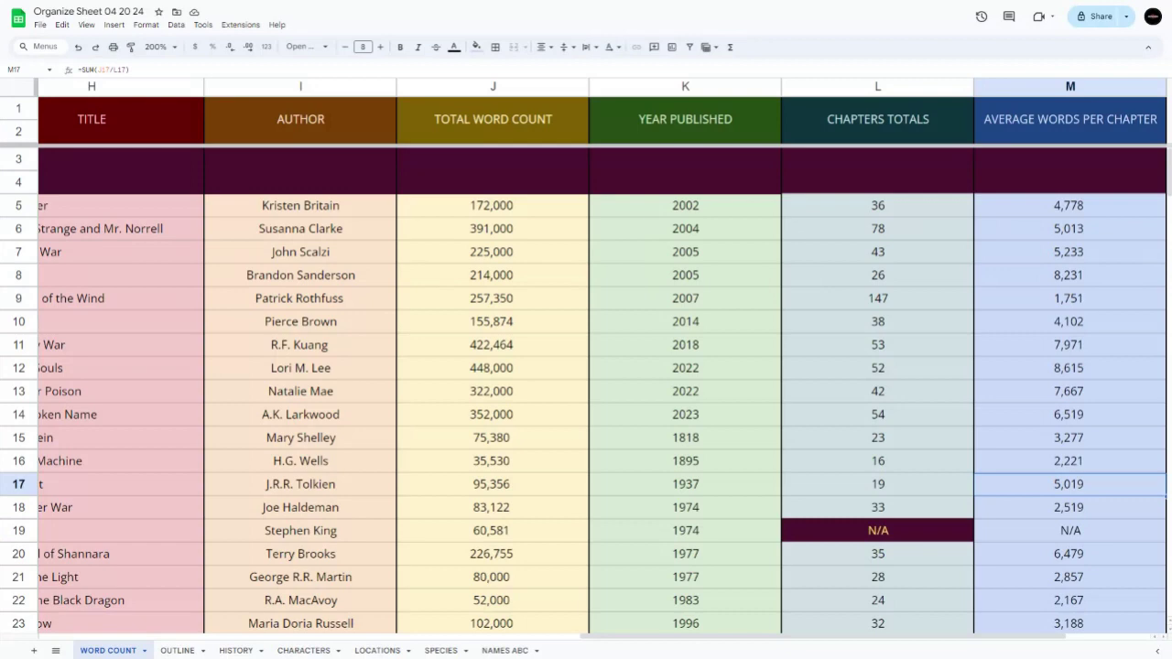
pyautogui.press('Left')
pyautogui.press('Left')
pyautogui.press('Left')
pyautogui.press('Left')
pyautogui.press('Left')
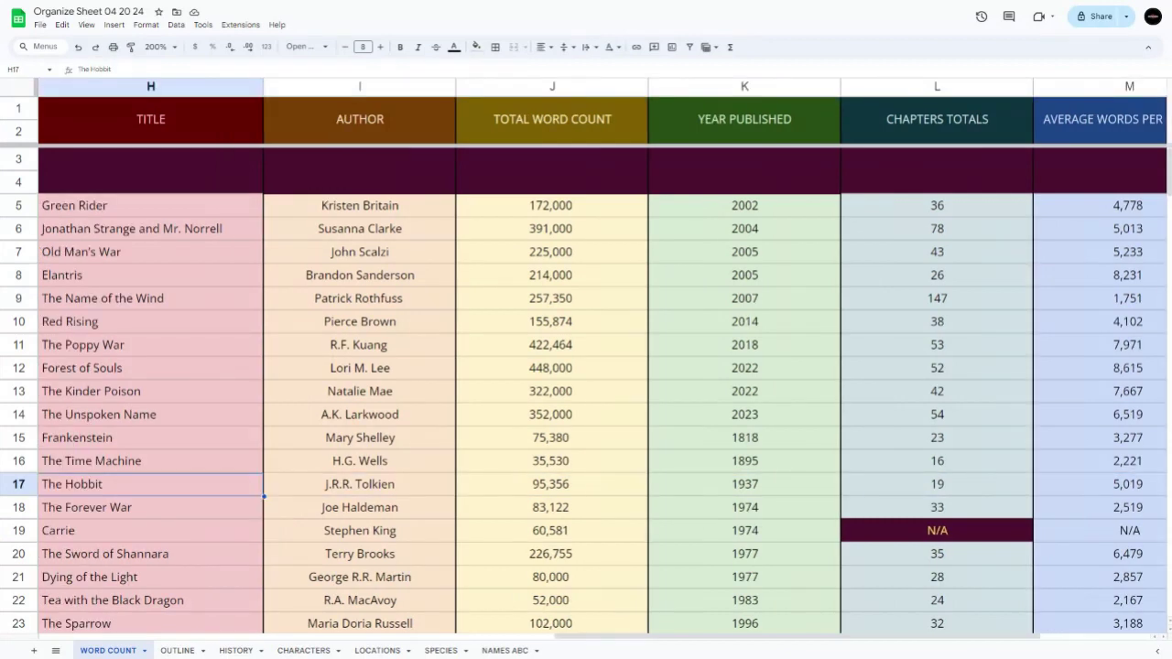
# Return along row 17 to the DATE column of the writing log on the WORD COUNT sheet
pyautogui.press('Left')
pyautogui.press('Left')
pyautogui.press('Left')
pyautogui.press('Left')
pyautogui.press('Left')
pyautogui.press('Left')
pyautogui.press('Left')
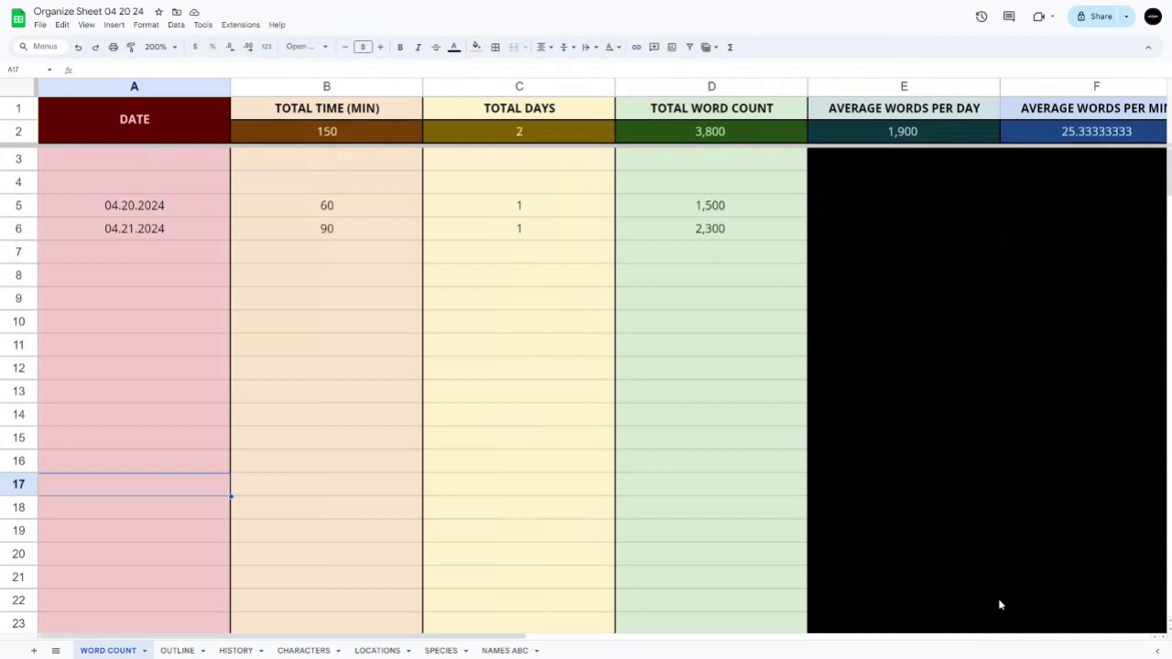
pyautogui.click(799, 438)
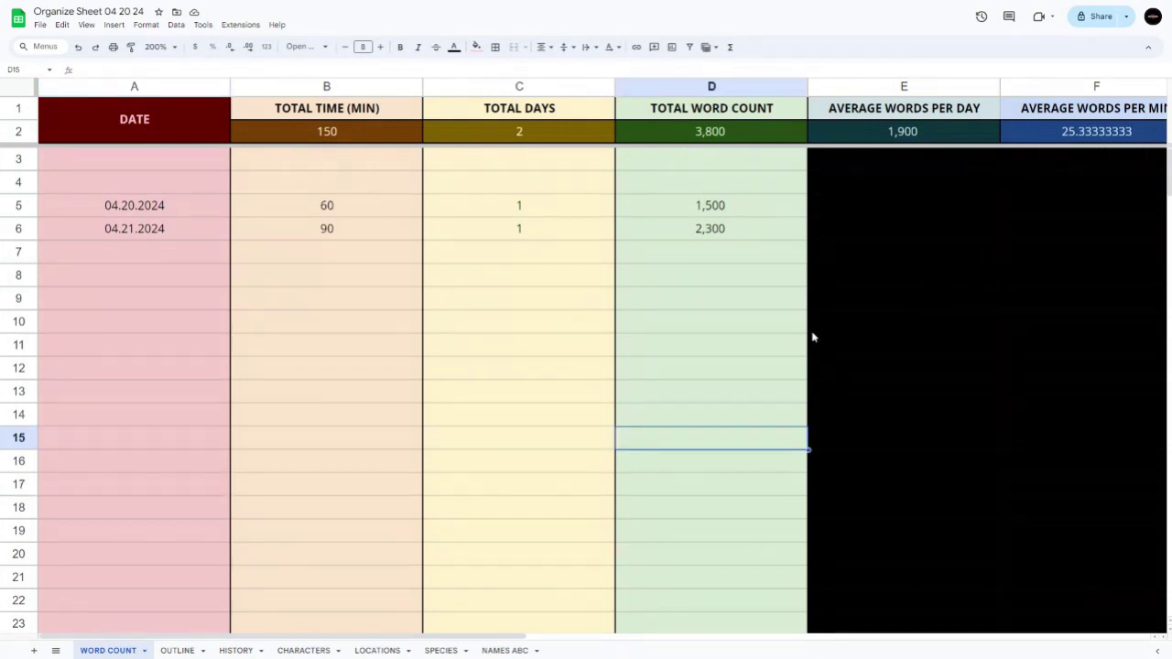
pyautogui.click(783, 333)
pyautogui.click(863, 555)
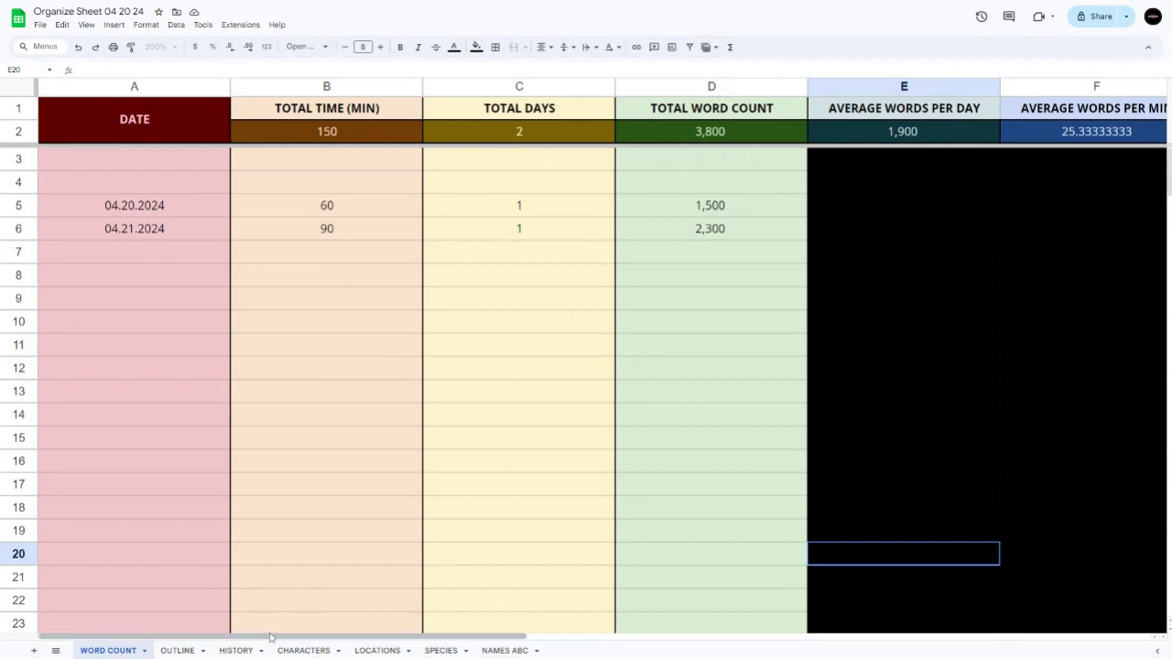
pyautogui.click(440, 447)
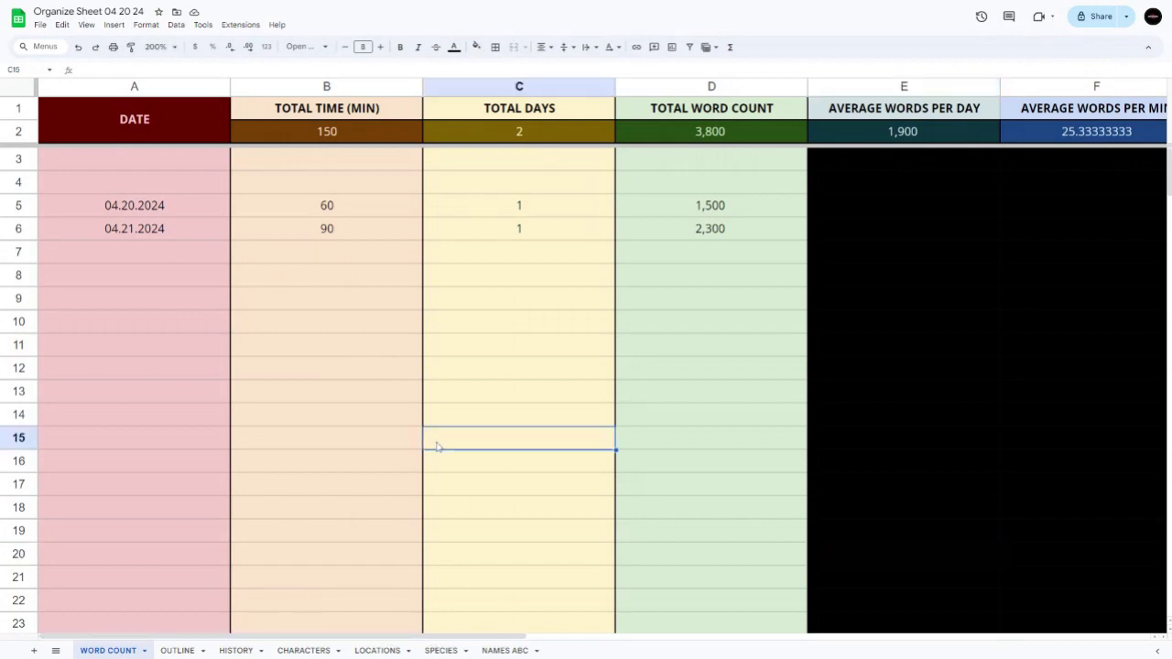
# Open the OUTLINE sheet and set its zoom to 125%
pyautogui.click(177, 650)
pyautogui.click(161, 46)
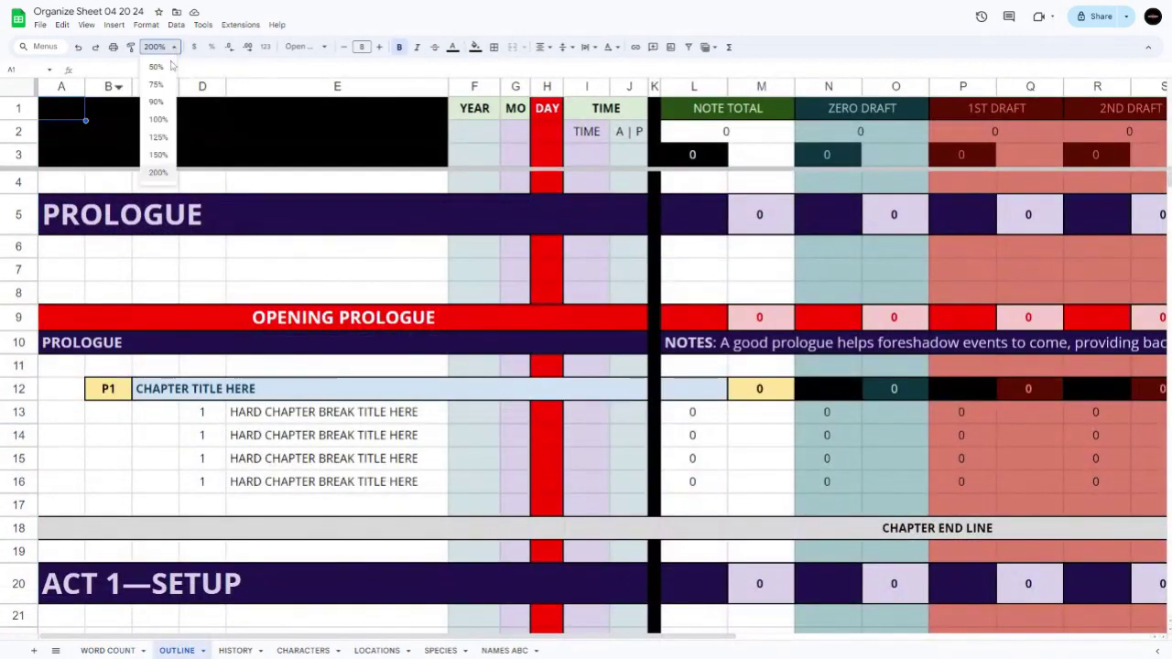
pyautogui.click(157, 121)
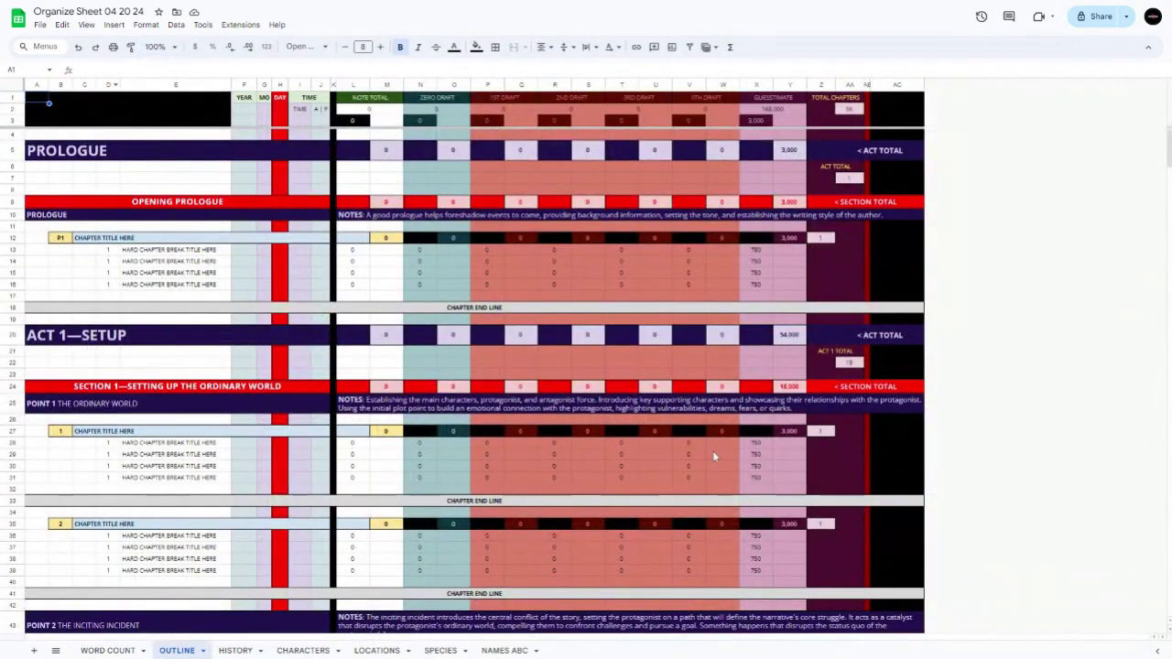
pyautogui.click(173, 47)
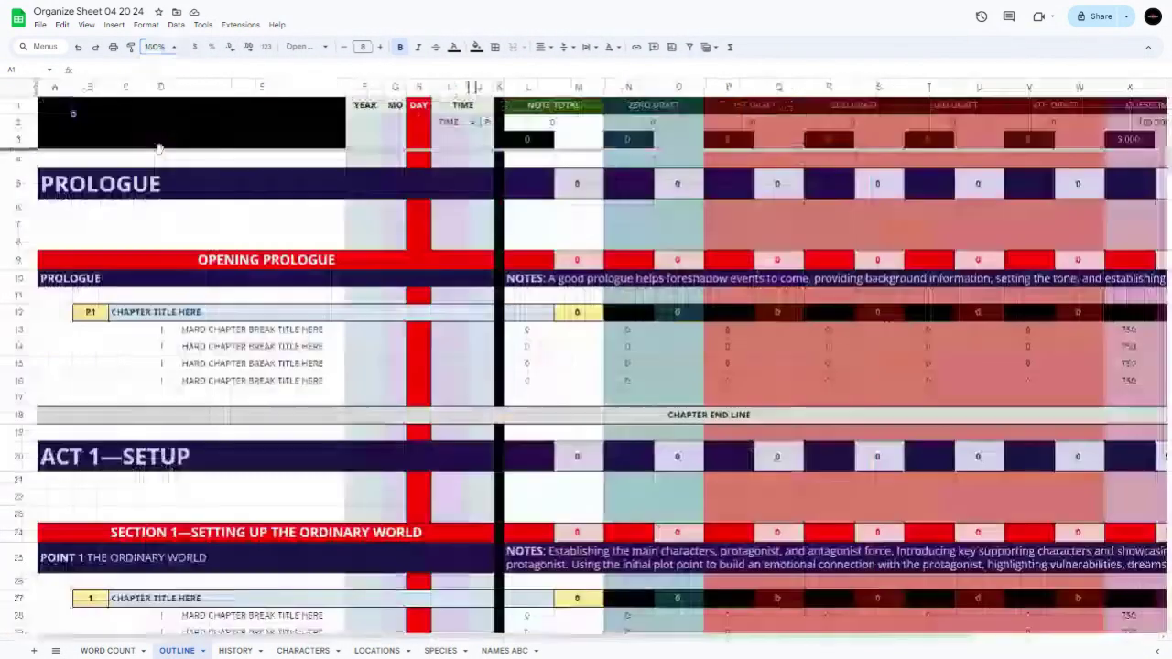
pyautogui.click(159, 155)
pyautogui.click(174, 48)
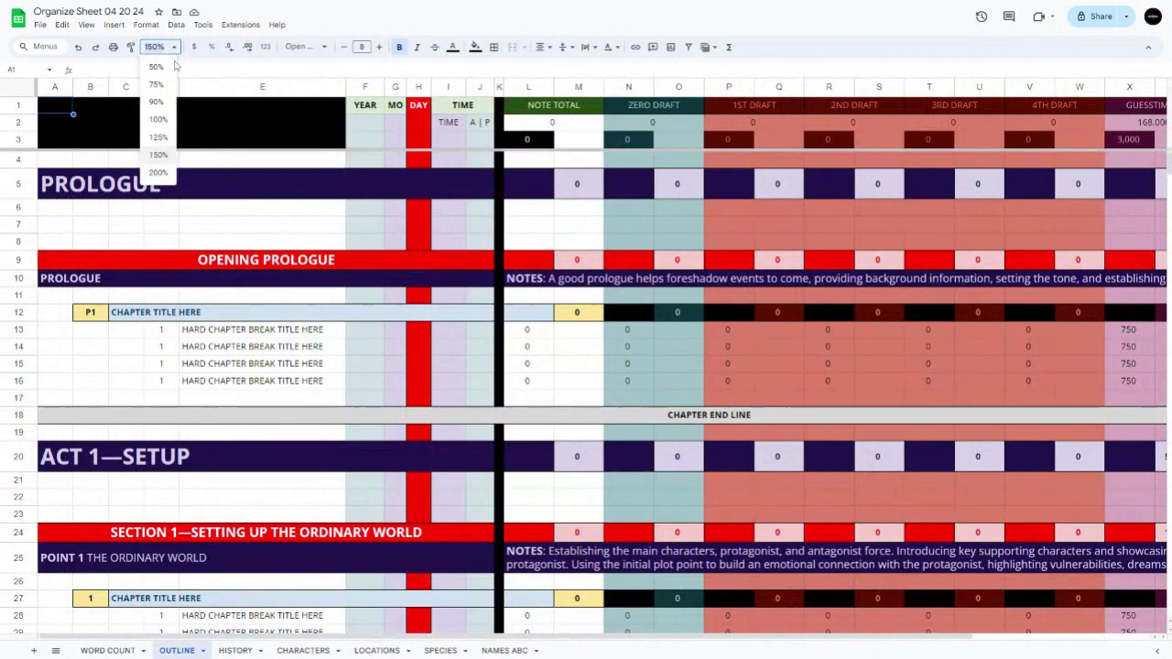
pyautogui.click(158, 137)
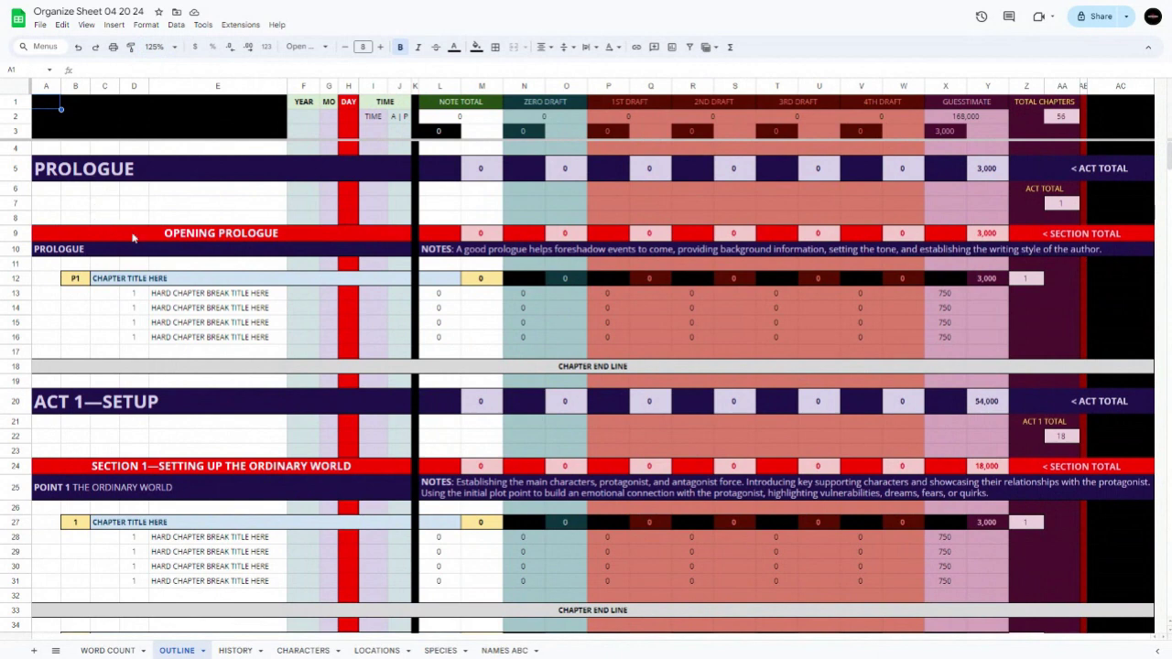
# Examine the outline's PROLOGUE row, the OPENING PROLOGUE section and the first chapters of ACT 1—SETUP
pyautogui.click(25, 168)
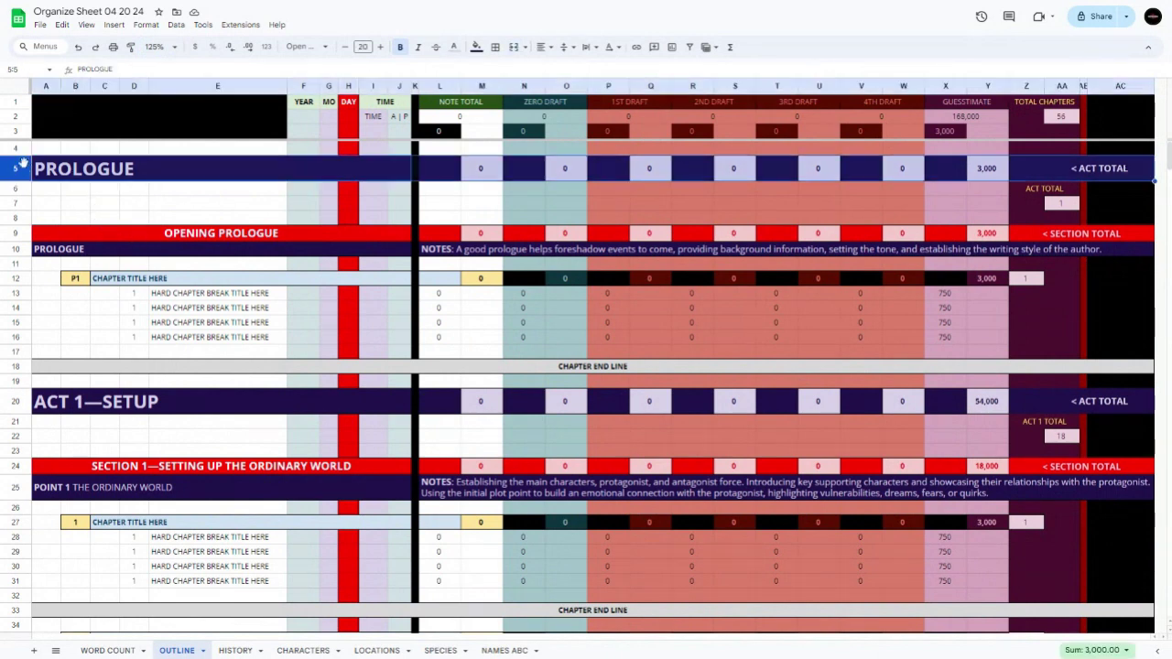
pyautogui.moveTo(16, 232); pyautogui.dragTo(16, 366)
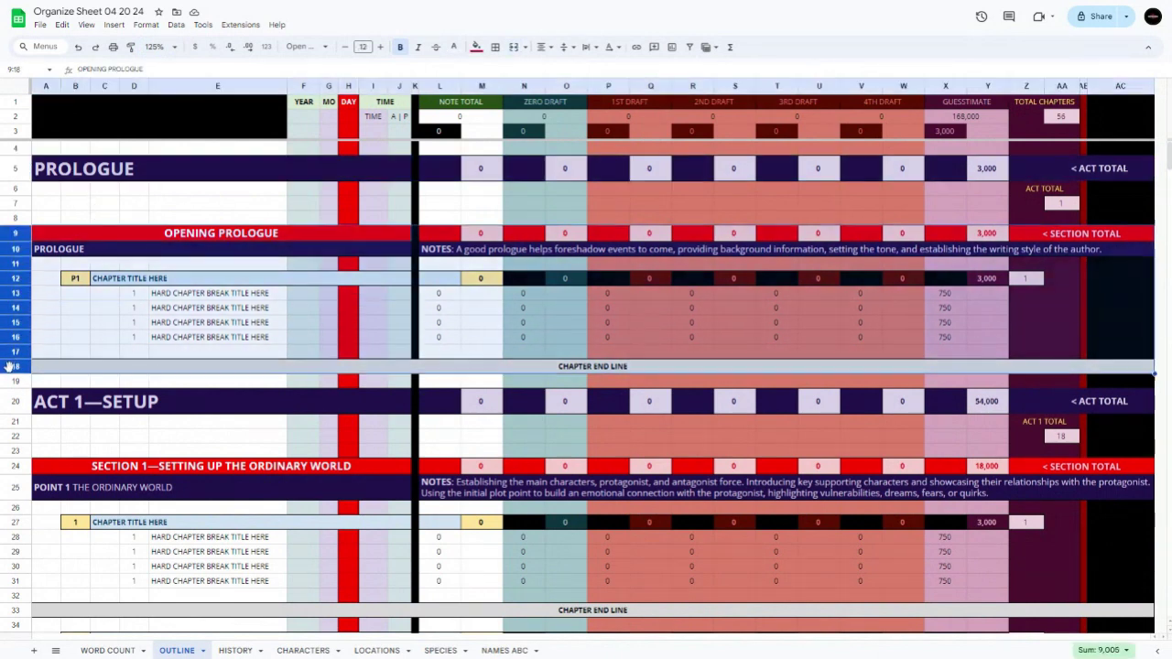
pyautogui.scroll(-5, 144, 329)
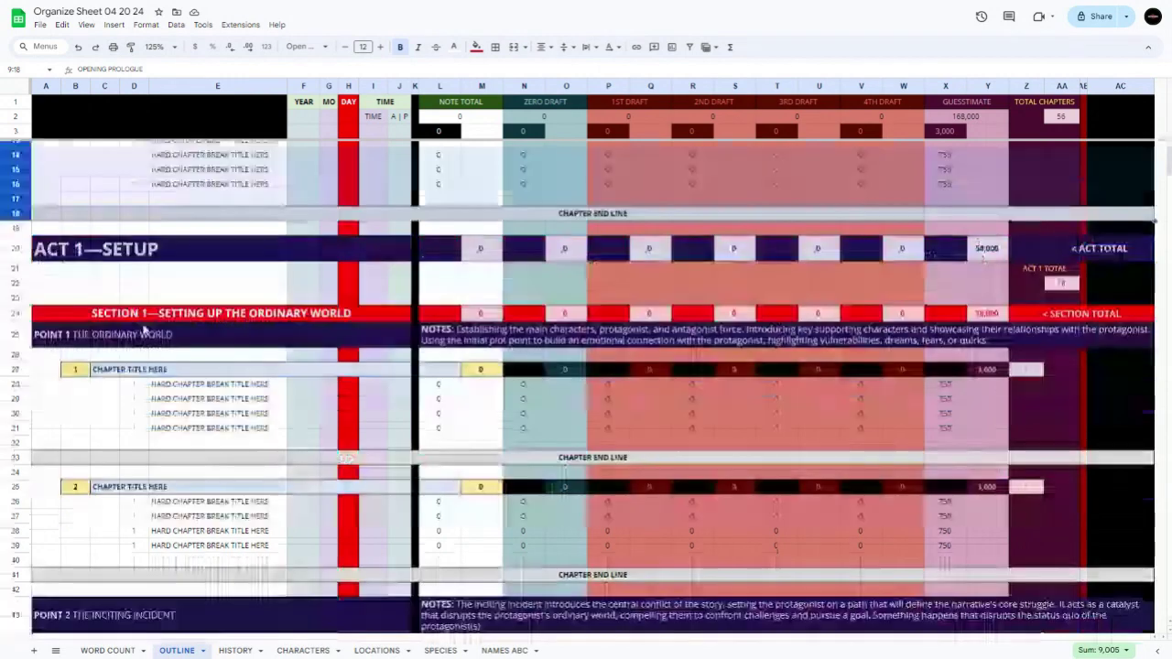
pyautogui.click(78, 323)
pyautogui.scroll(-2, 87, 323)
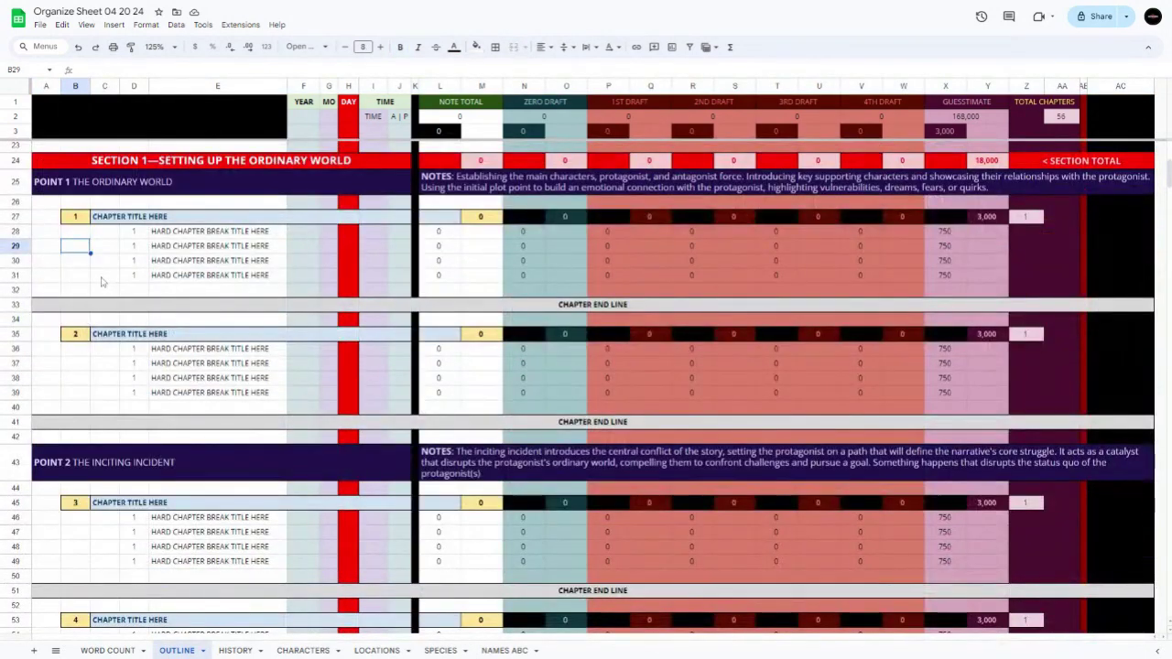
pyautogui.scroll(2, 109, 272)
pyautogui.click(121, 295)
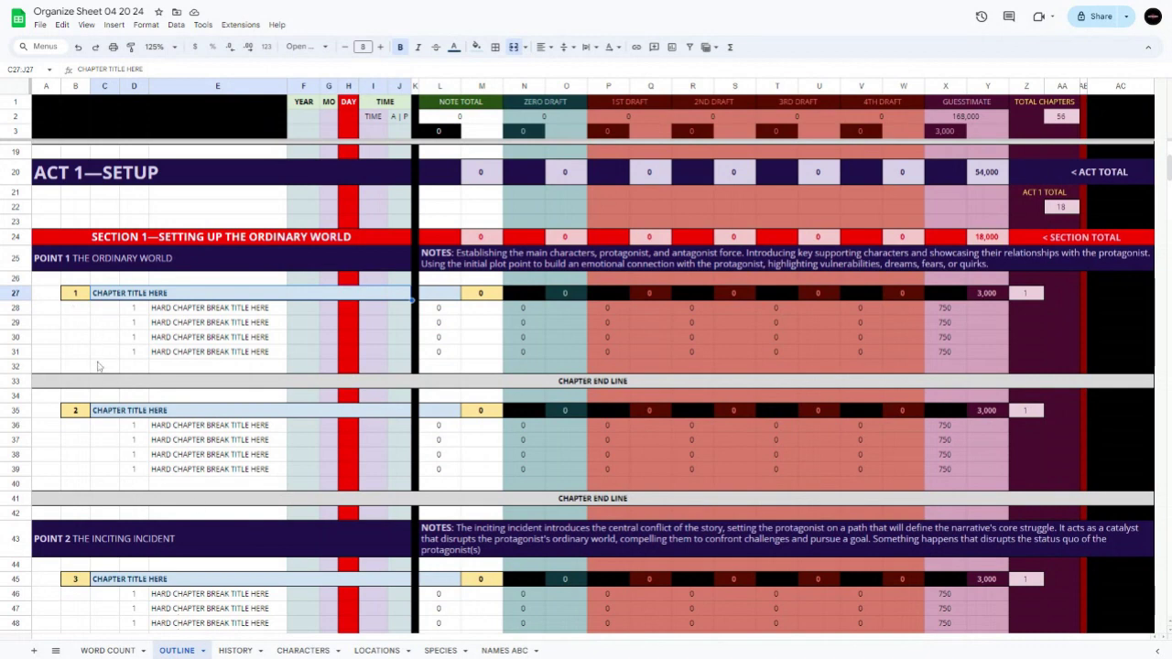
# Switch to the 1.10 Outlining B document in Google Docs and look up the title of Chapter 1
pyautogui.click(91, 452)
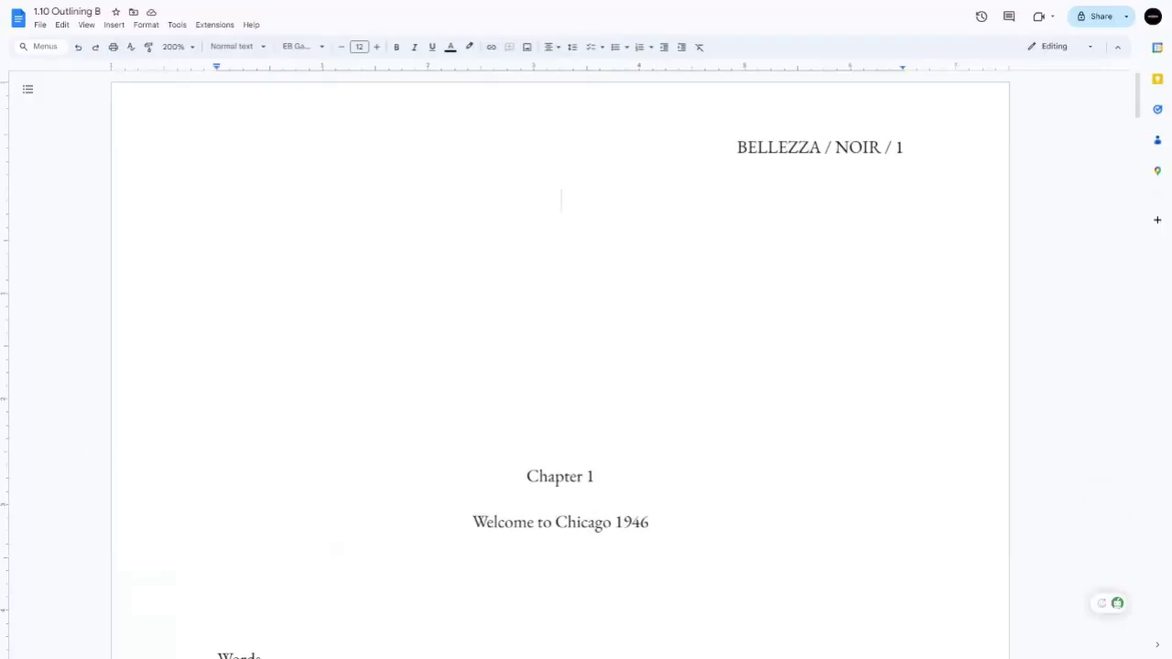
pyautogui.scroll(-3, 562, 200)
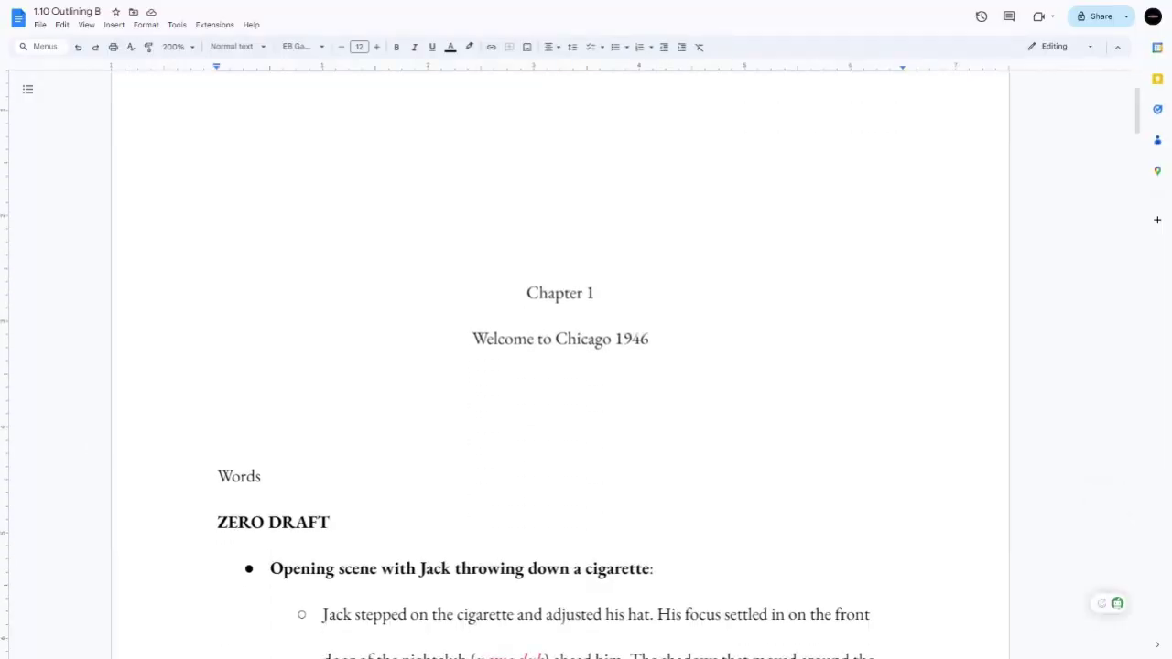
pyautogui.moveTo(649, 339); pyautogui.dragTo(473, 340)
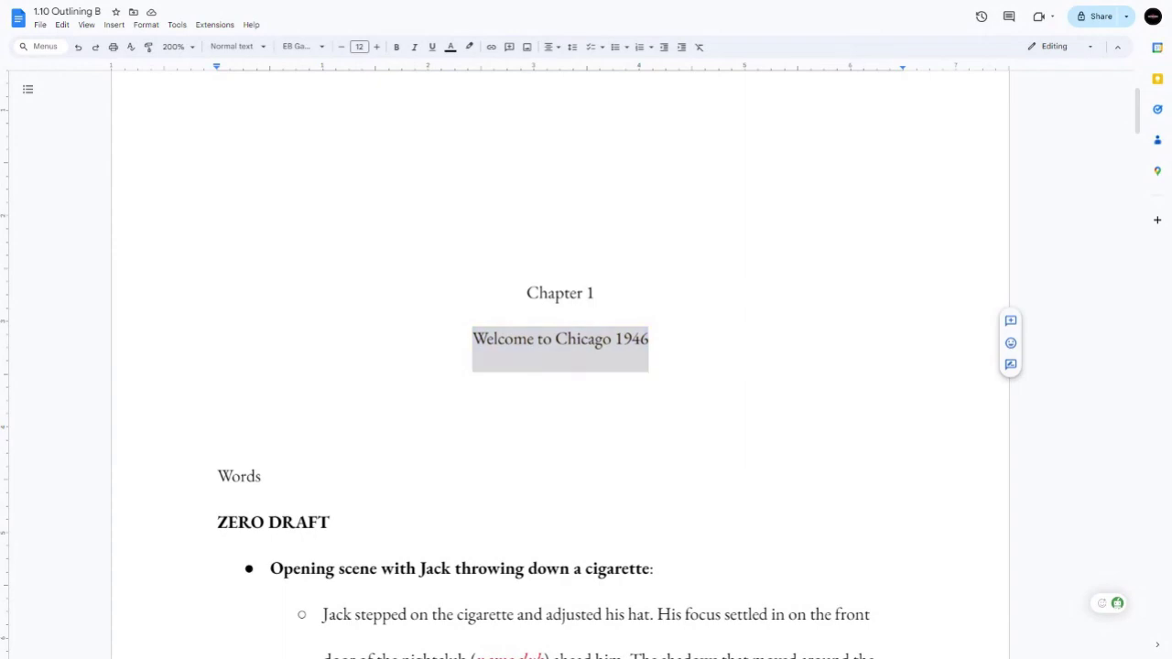
pyautogui.click(562, 430)
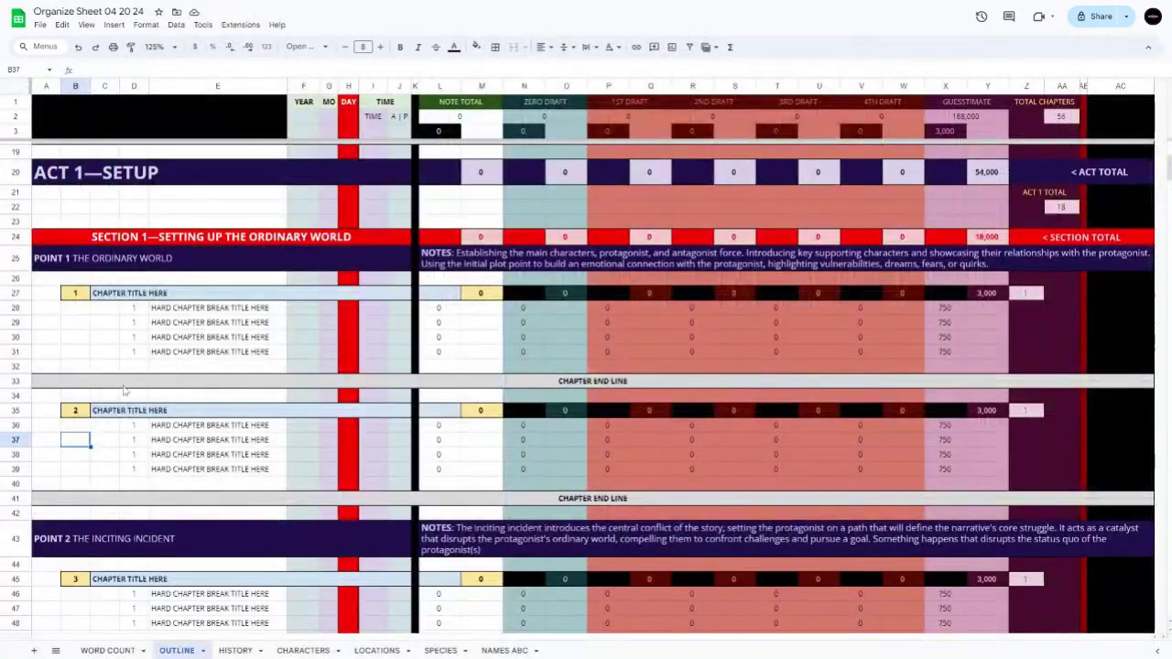
# Back in the OUTLINE sheet, replace chapter 1's placeholder title in row 27 with WELCOME TO CHICAGO 1946
pyautogui.click(128, 292)
pyautogui.doubleClick(128, 292)
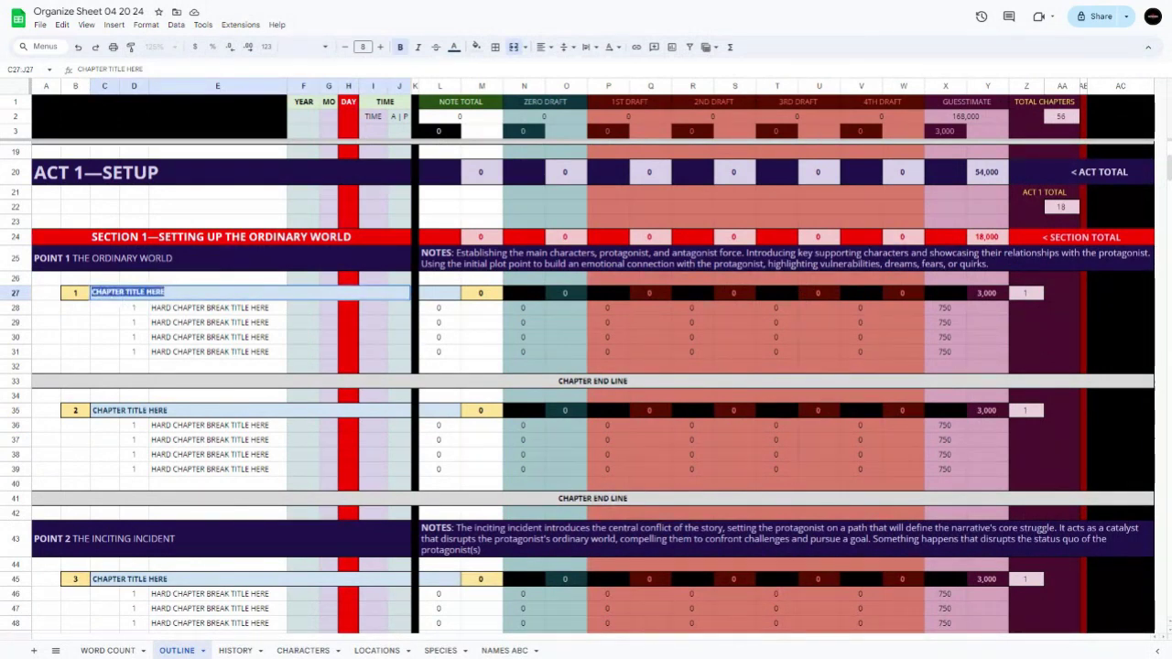
pyautogui.write('WELCOME TO')
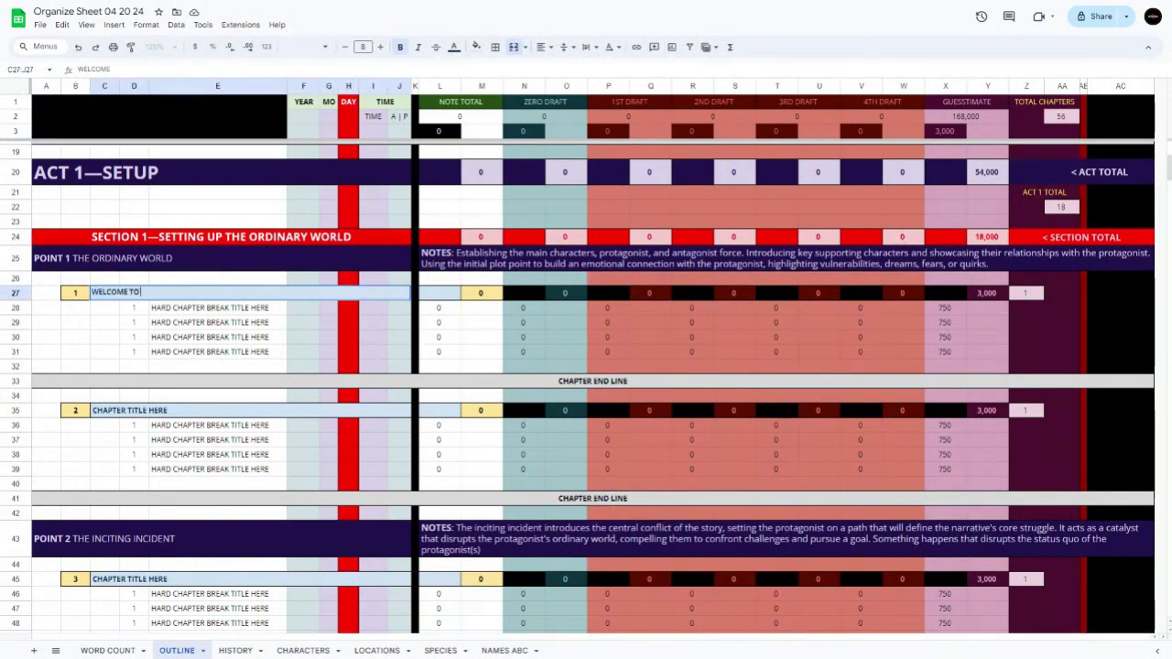
pyautogui.write(' CHICAGO')
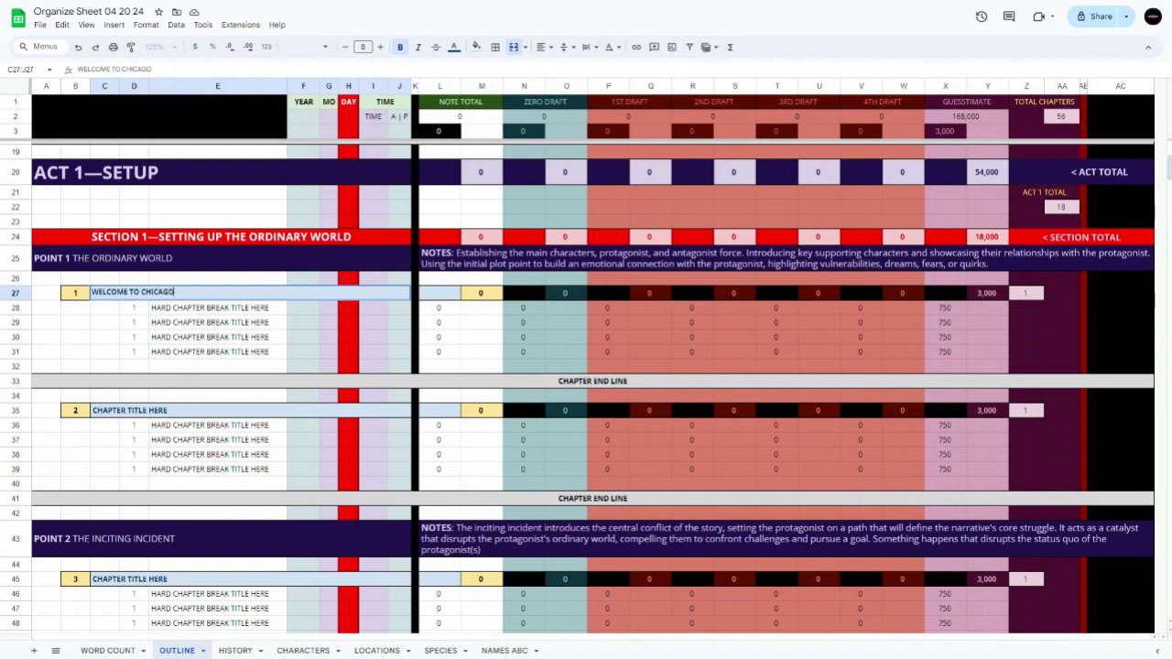
pyautogui.write(' 1946')
pyautogui.click(75, 293)
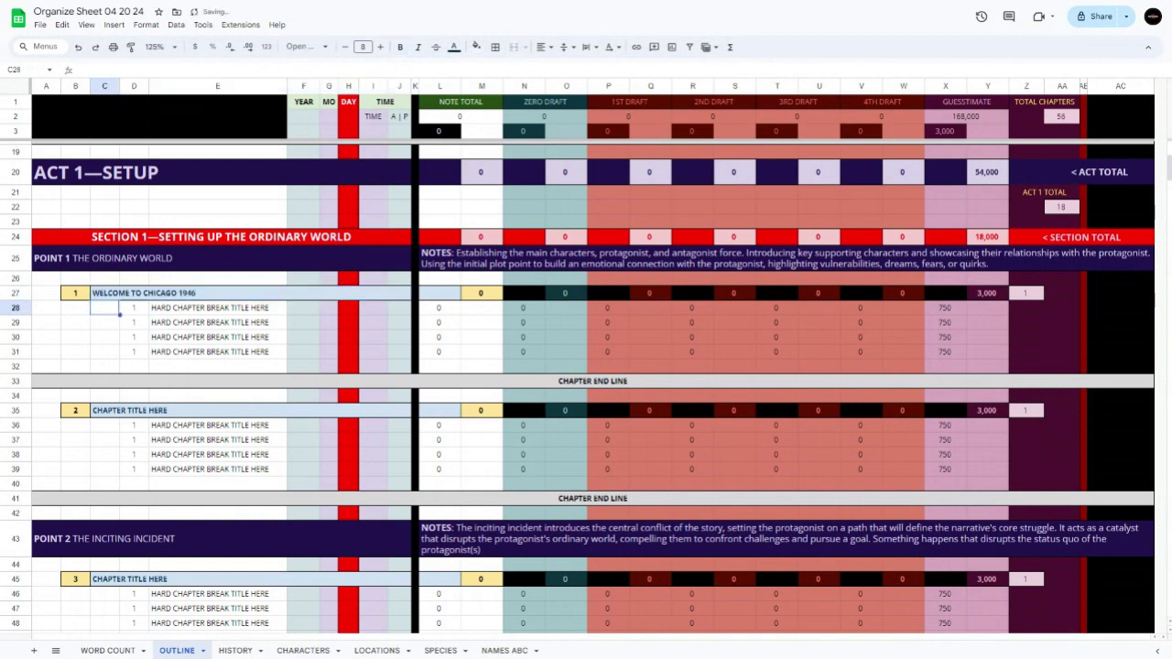
# Check the first ZERO DRAFT bullet in the chapter document and enter OPENING SCENE as chapter 1's first break title in E28
pyautogui.moveTo(75, 293); pyautogui.dragTo(265, 322)
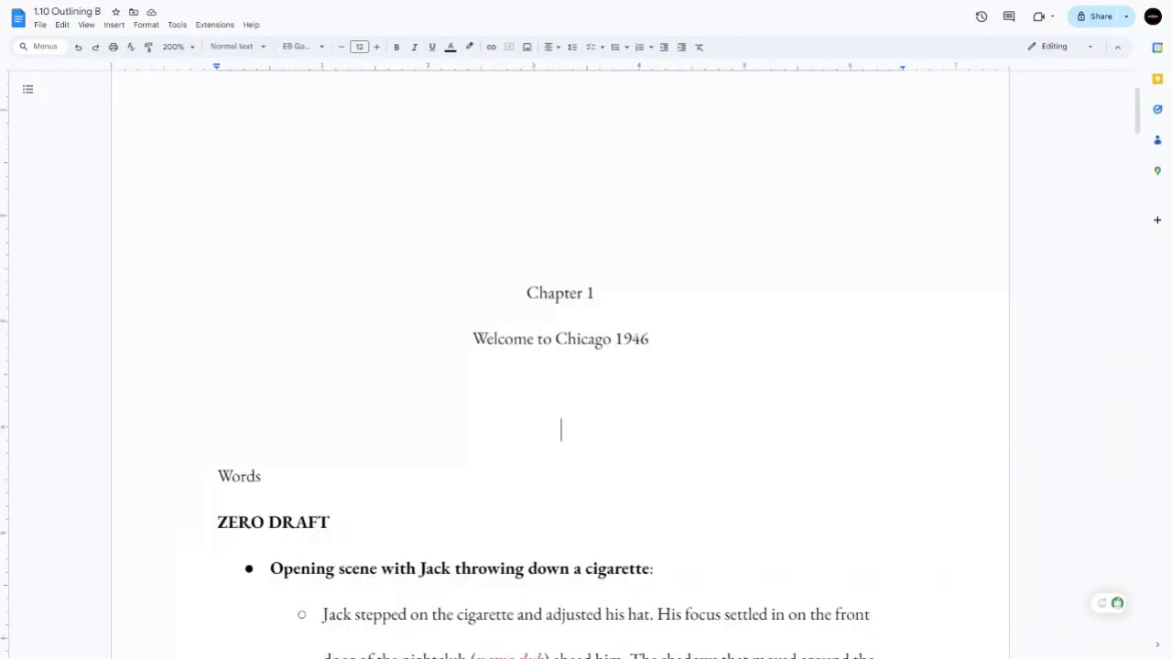
pyautogui.scroll(-3, 586, 366)
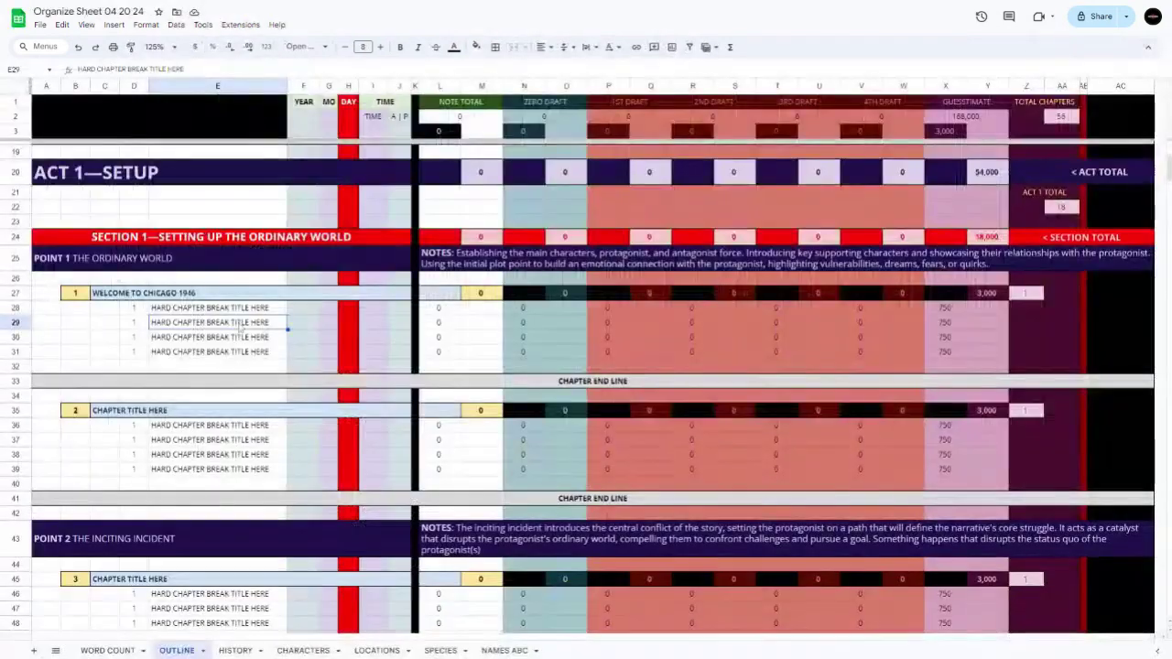
pyautogui.click(234, 314)
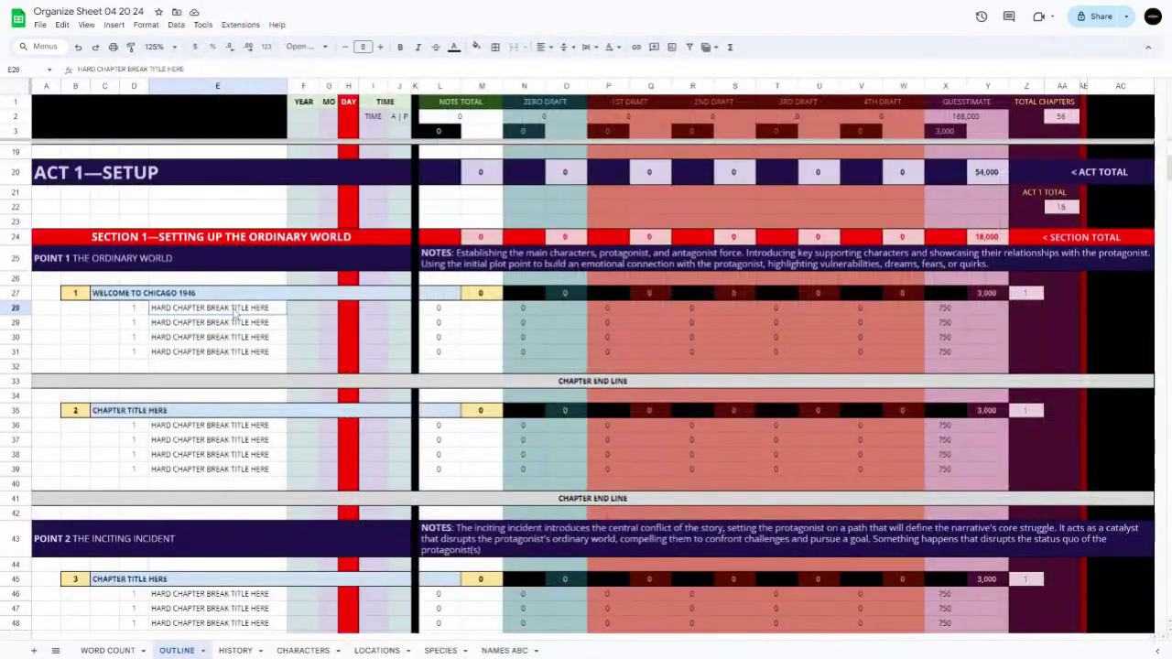
pyautogui.write('OPENING SCENE')
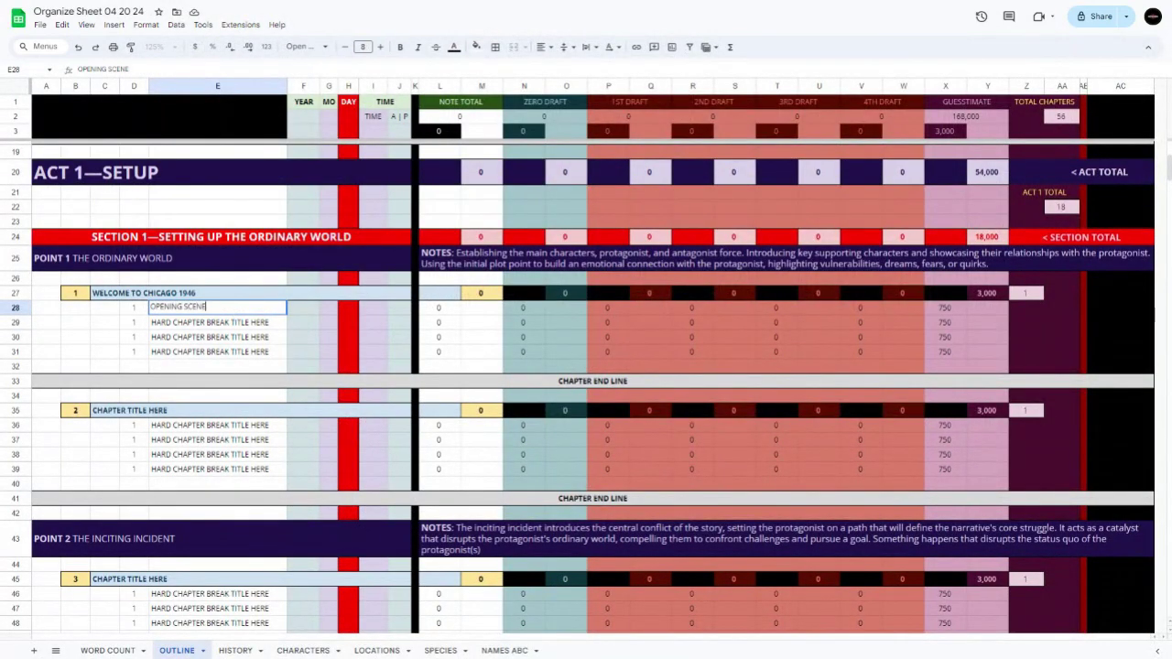
pyautogui.press('Return')
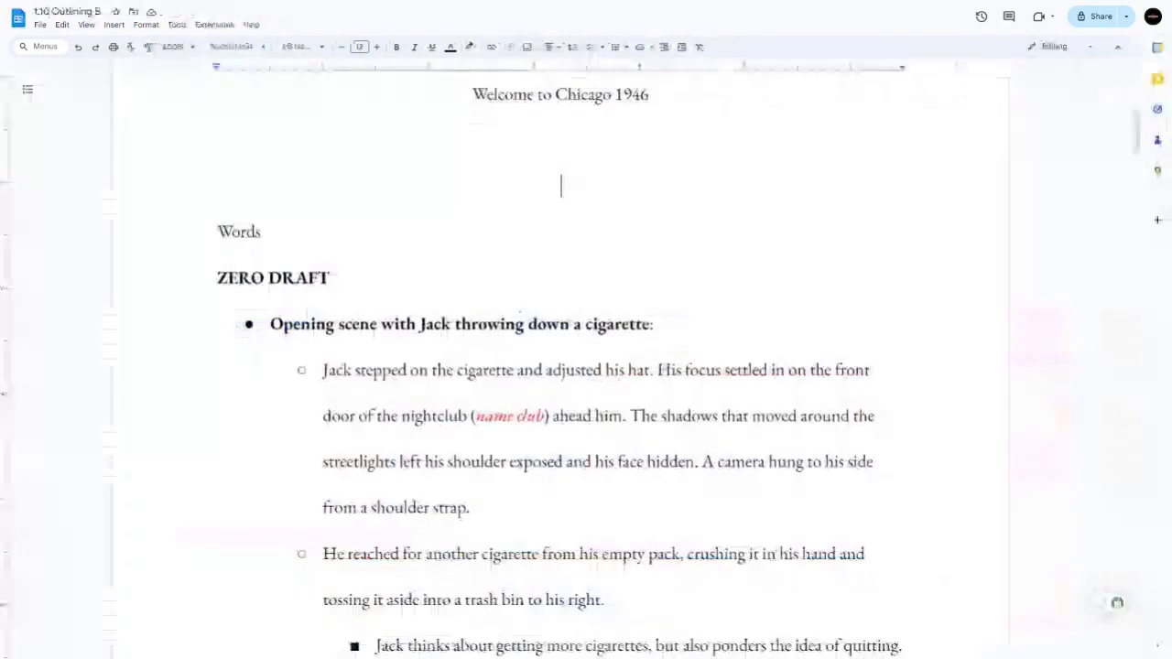
# Look through Chapter 1's zero draft in the 1.10 Outlining B document for the scene at its hard chapter break
pyautogui.scroll(-10, 586, 366)
pyautogui.scroll(8, 586, 366)
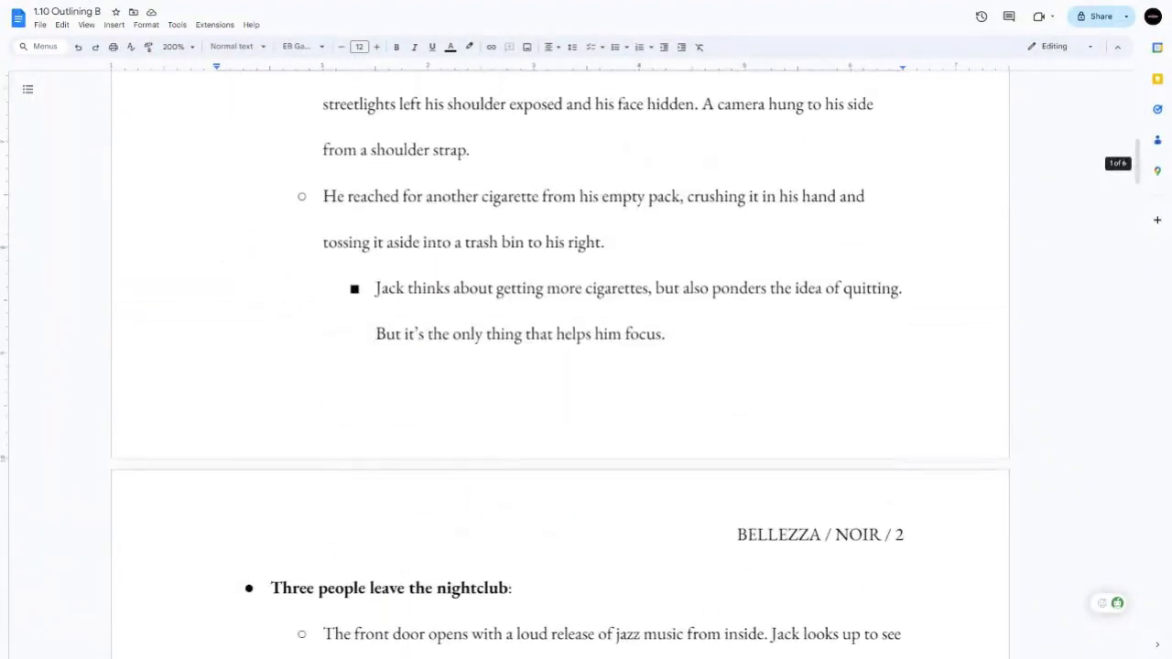
pyautogui.scroll(-18, 586, 366)
pyautogui.scroll(3, 586, 366)
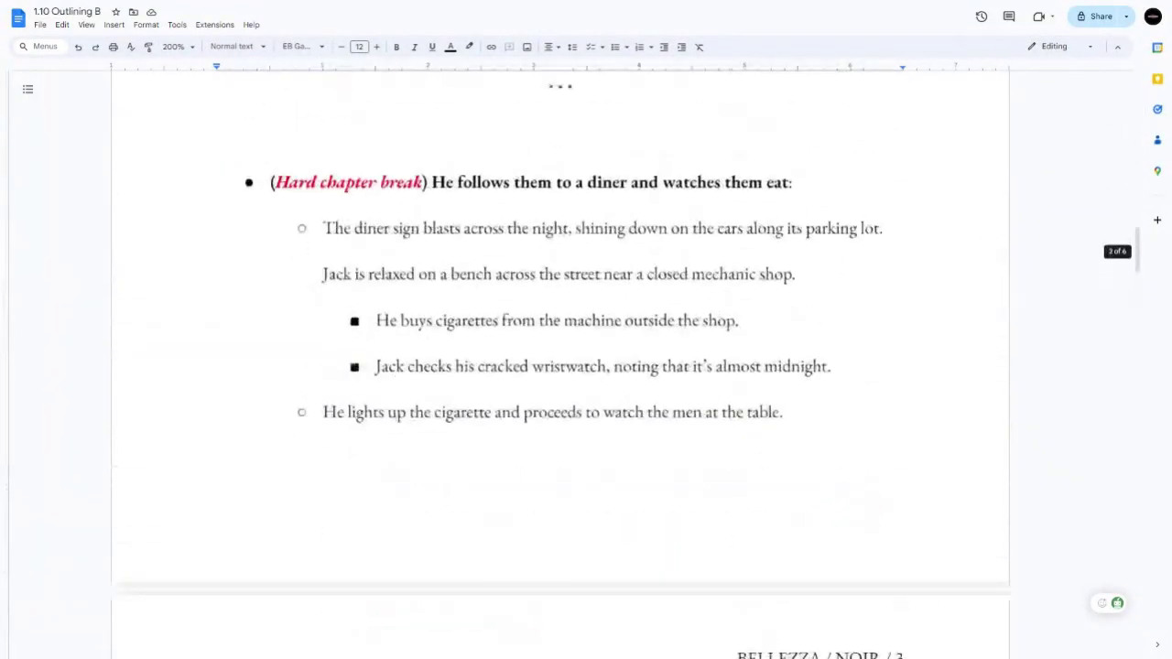
pyautogui.scroll(1, 586, 366)
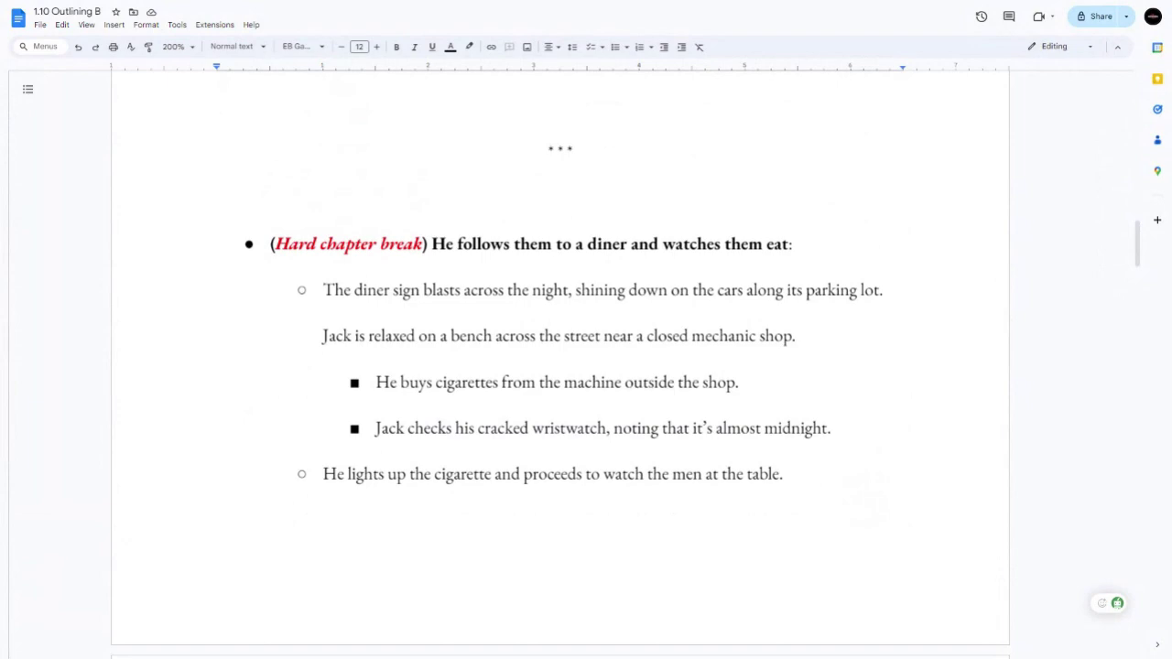
pyautogui.scroll(8, 586, 366)
pyautogui.scroll(8, 586, 366)
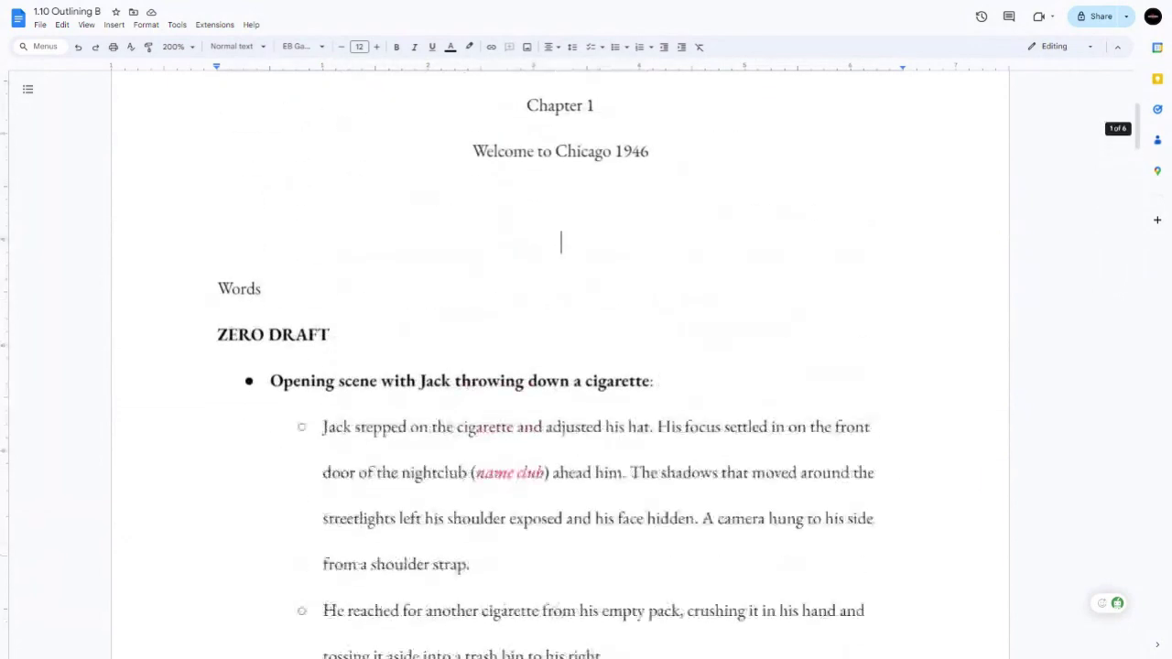
pyautogui.scroll(-2, 586, 367)
pyautogui.scroll(-10, 586, 366)
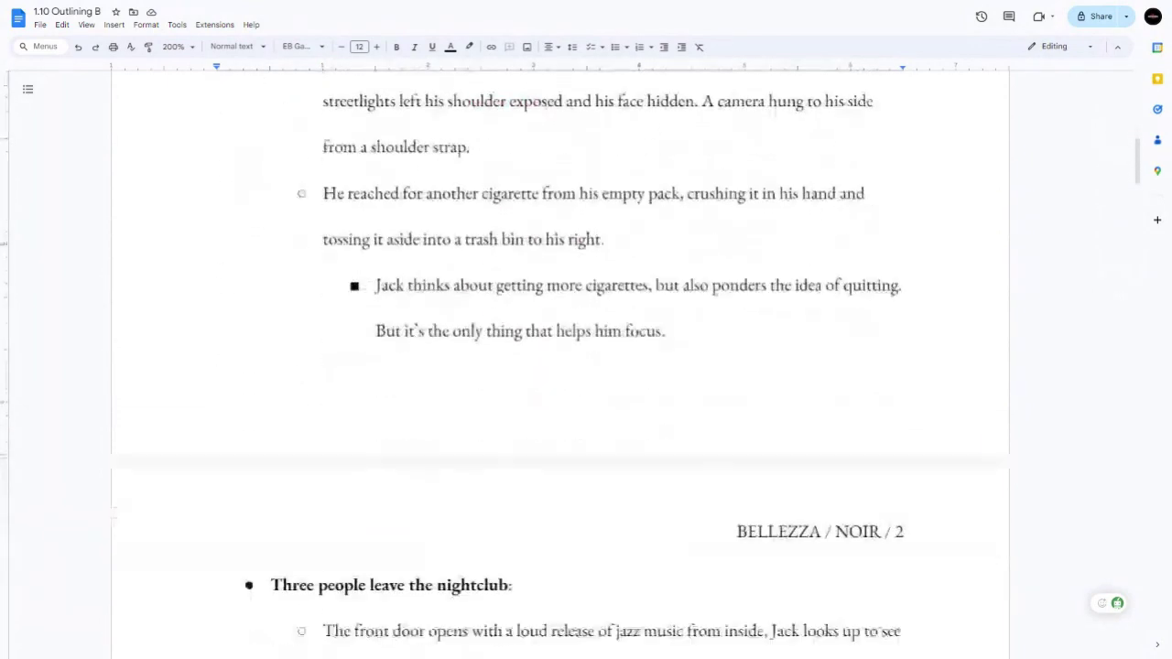
pyautogui.scroll(-5, 586, 366)
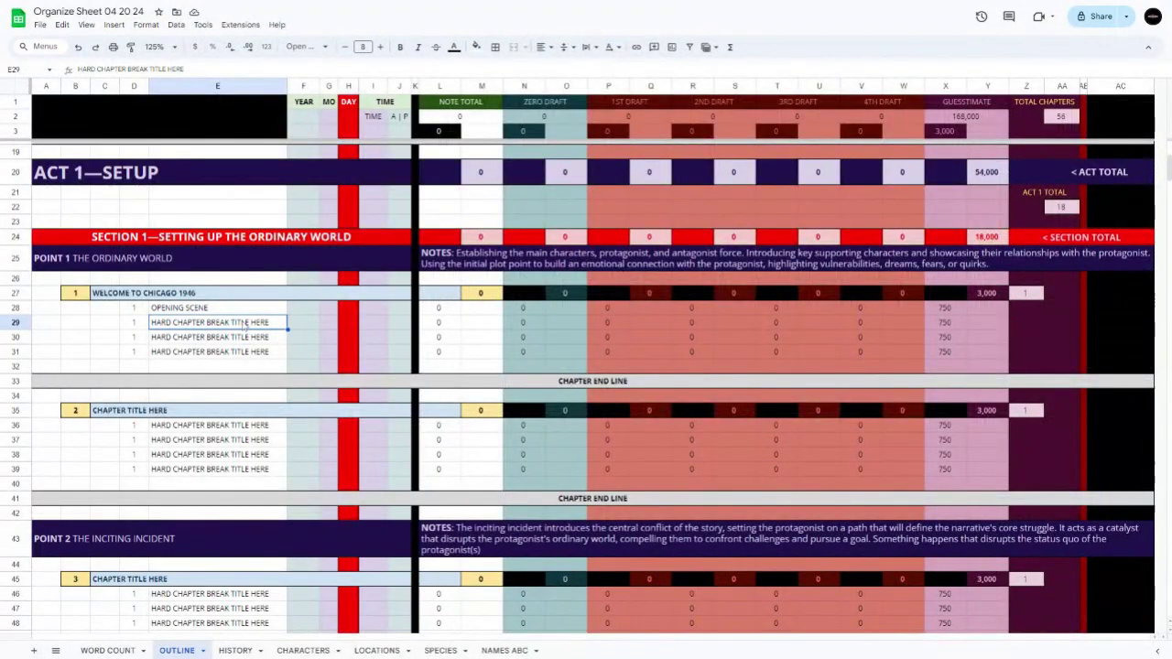
# Enter HE FOLLOWS THEM TO A DINER as chapter 1's second hard chapter break title in cell E29
pyautogui.write('HE FOLLOWS T')
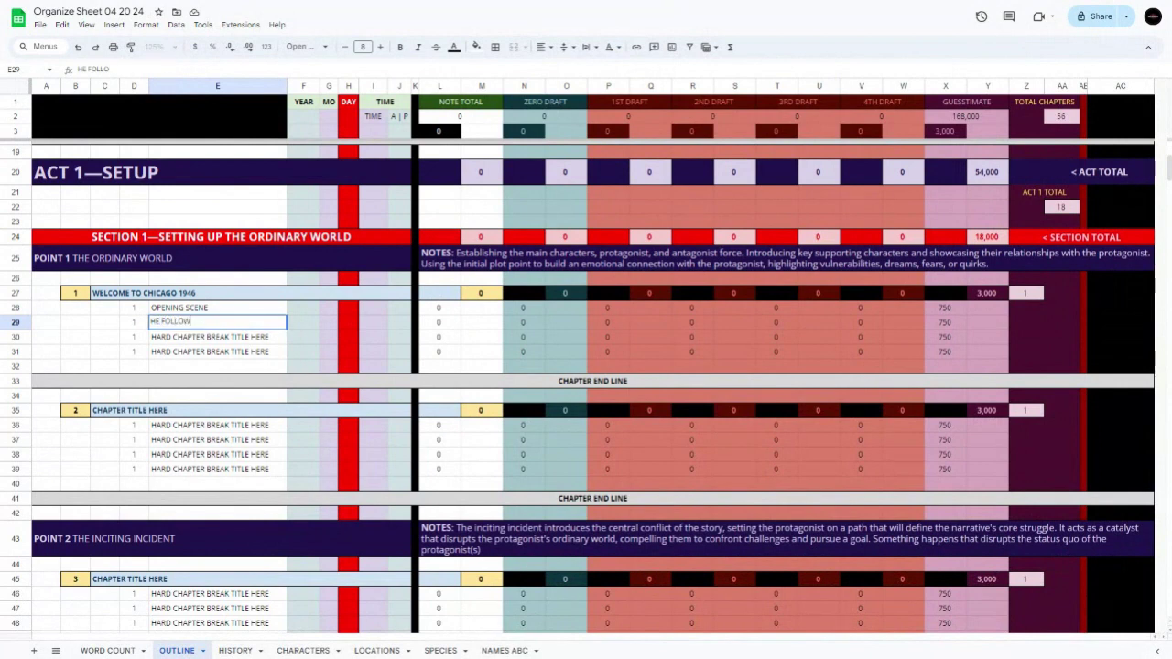
pyautogui.write('HEM TO A DINER')
pyautogui.press('Return')
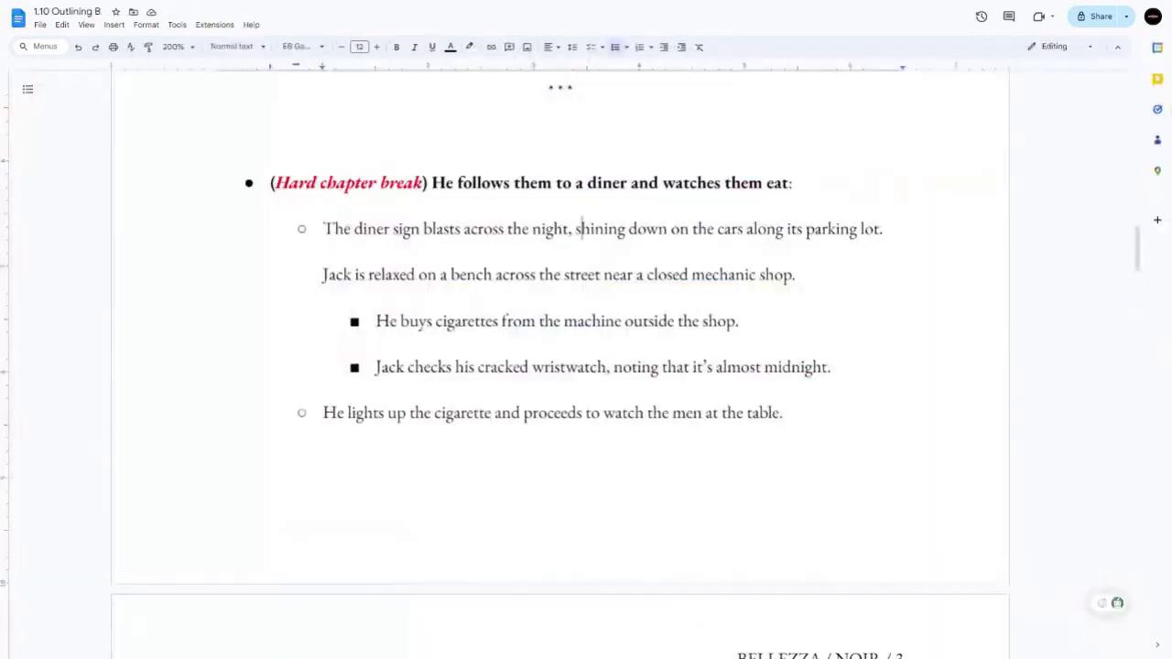
# Check the rest of chapter 1's zero draft for more hard chapter breaks, and number HE FOLLOWS THEM TO A DINER as 2 in D29
pyautogui.scroll(-7, 587, 366)
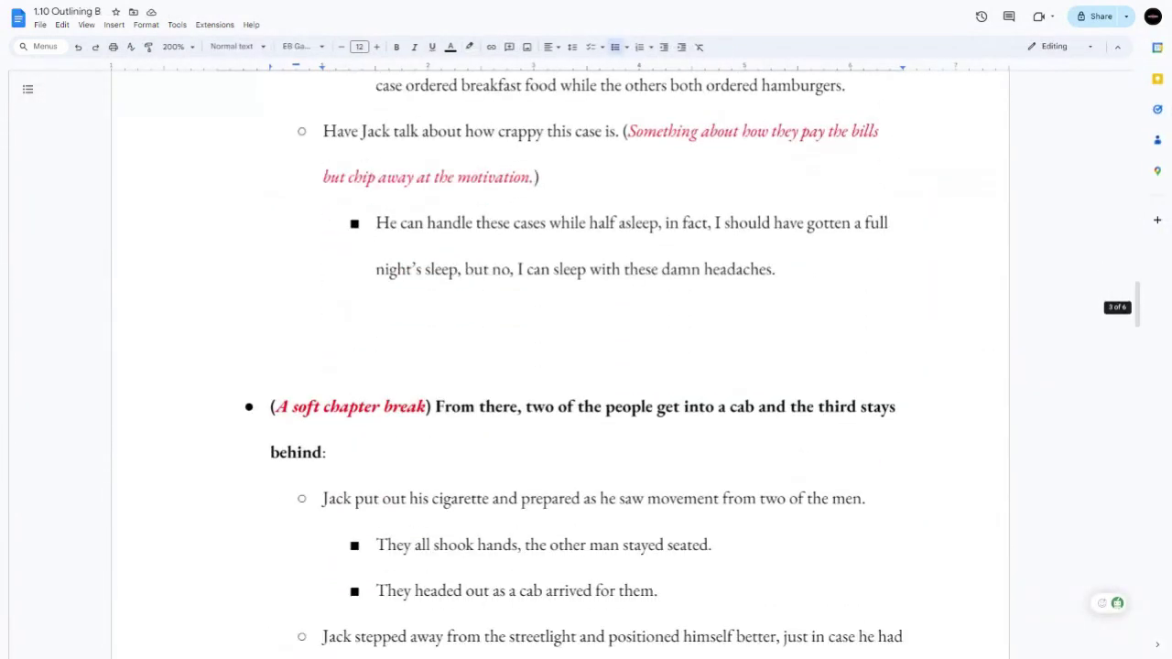
pyautogui.scroll(-12, 586, 366)
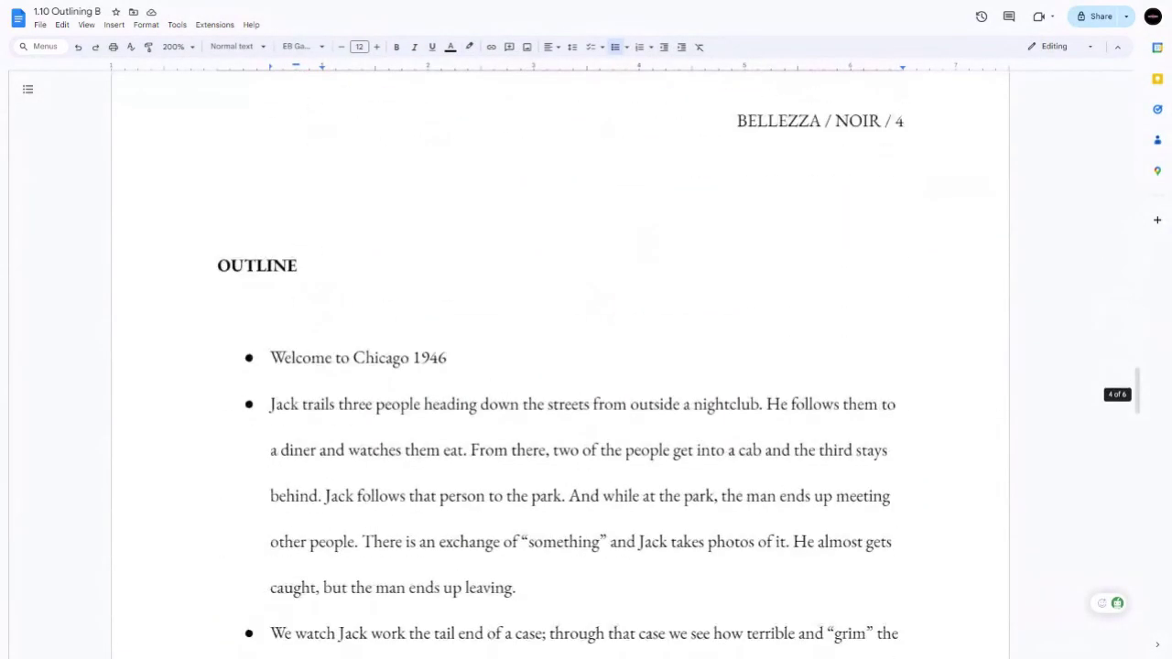
pyautogui.scroll(-3, 587, 366)
pyautogui.scroll(10, 586, 366)
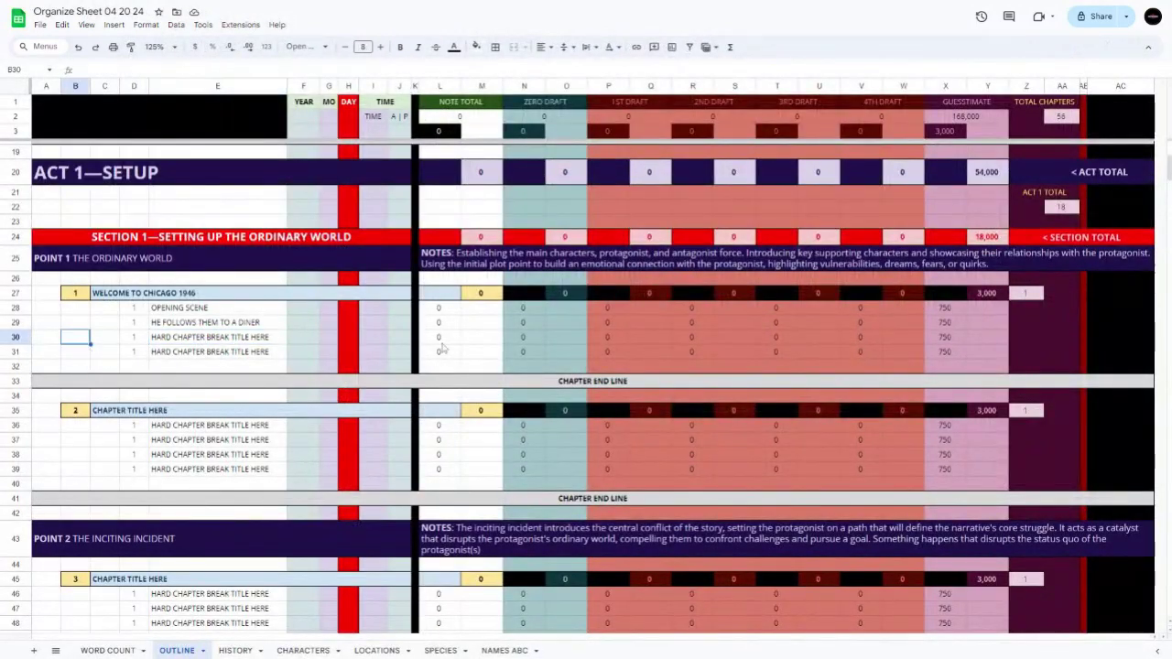
pyautogui.click(134, 323)
pyautogui.write('2')
# Delete the two unused placeholder break rows, 30 and 31, from chapter 1
pyautogui.click(72, 353)
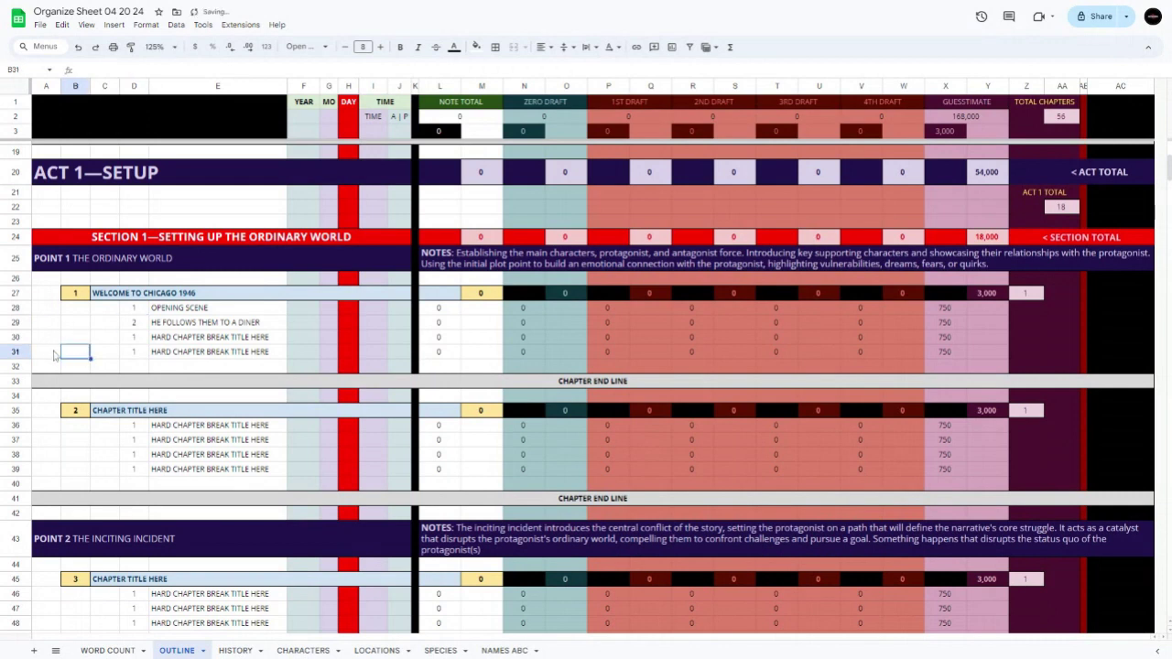
pyautogui.moveTo(15, 337); pyautogui.dragTo(15, 352)
pyautogui.rightClick(18, 352)
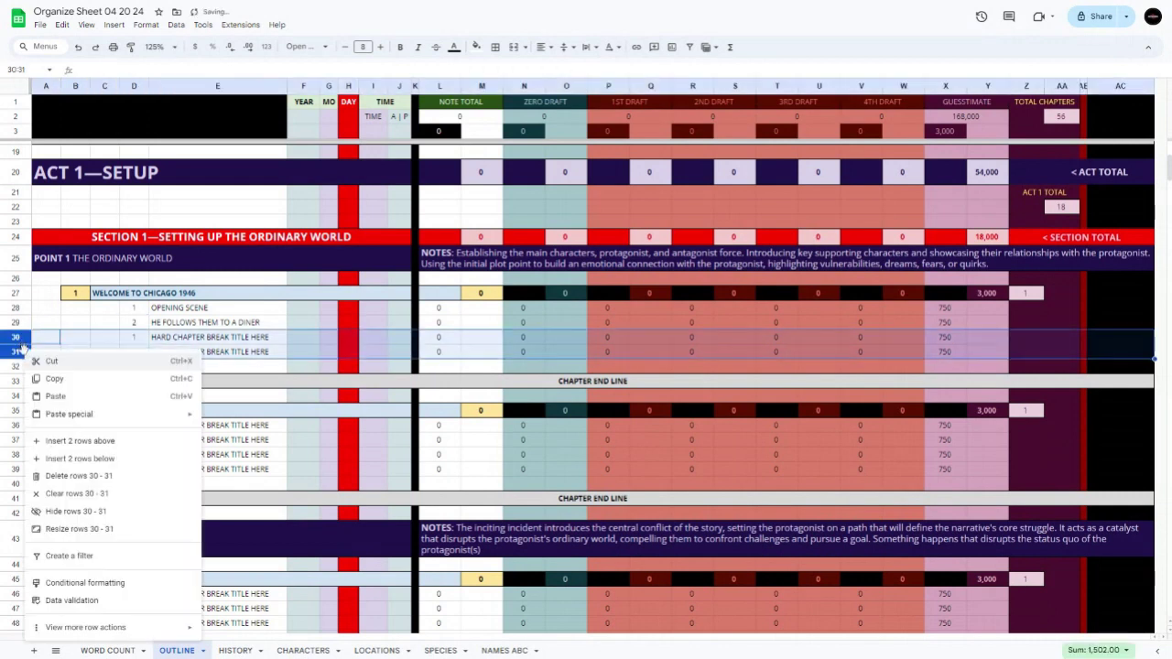
pyautogui.click(91, 476)
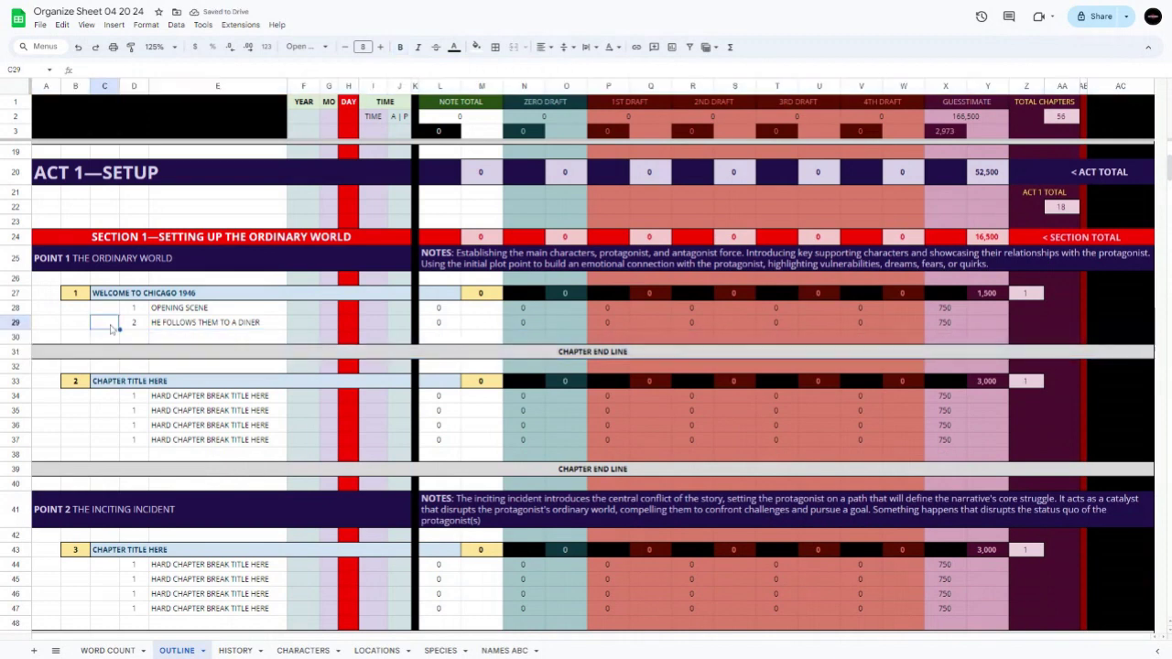
# Enter 50 as the NOTE TOTAL word count for both chapter 1 breaks in L28 and L29
pyautogui.click(434, 312)
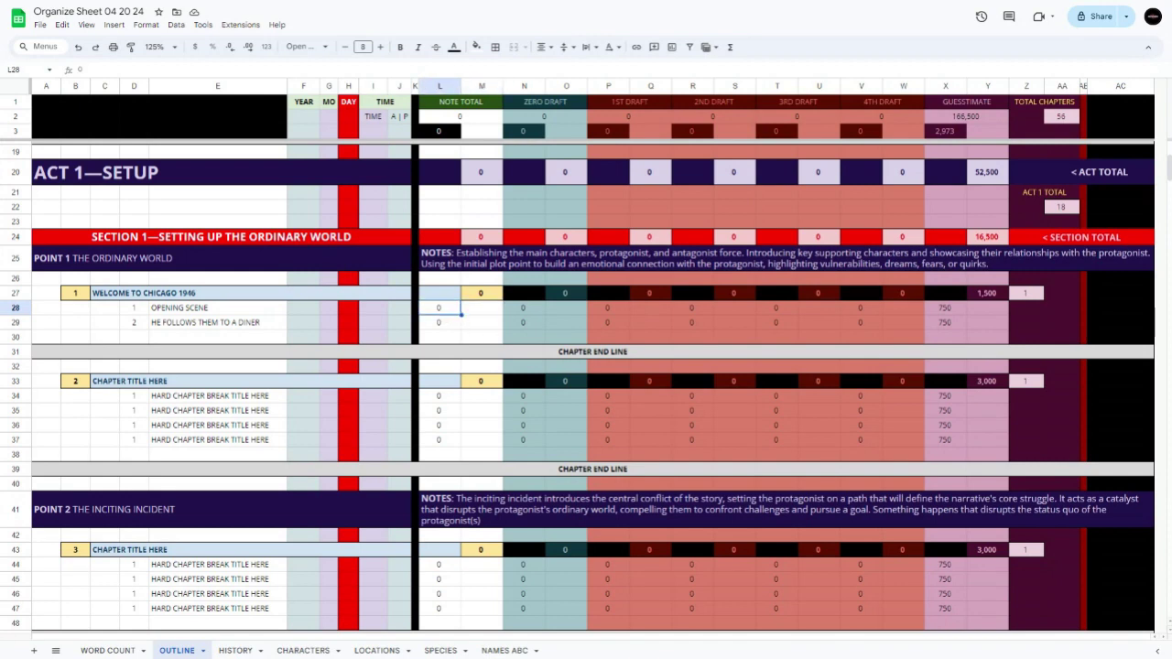
pyautogui.write('50')
pyautogui.press('Return')
pyautogui.write('50')
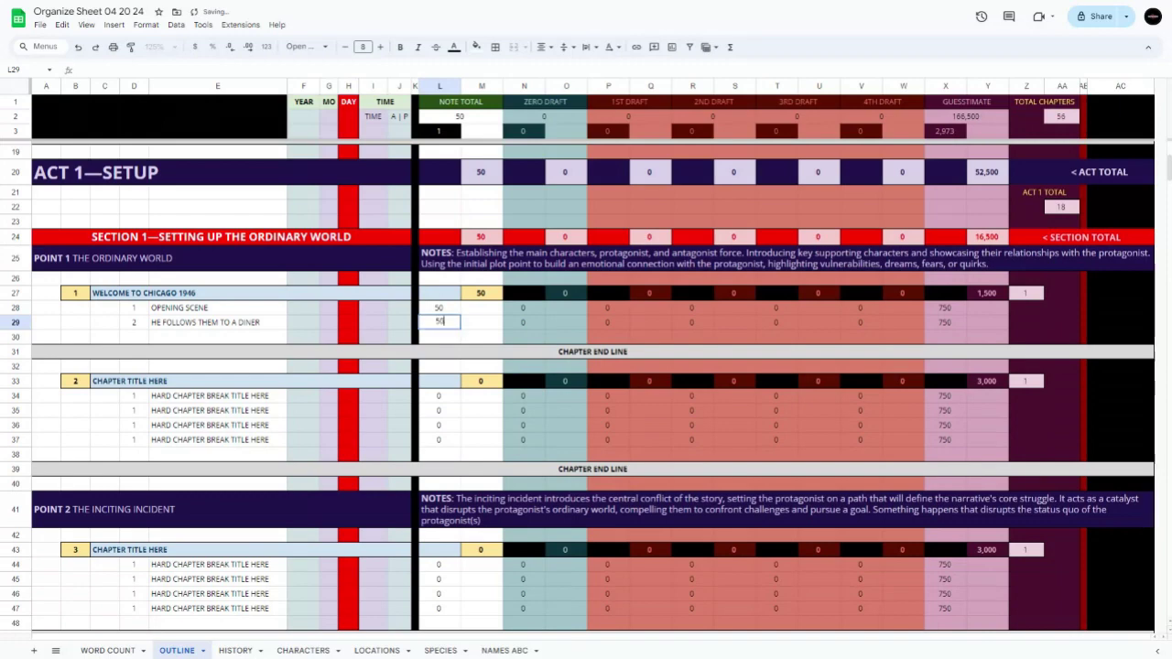
pyautogui.press('Return')
# Count the words of the opening scene's zero draft in the chapter document and enter 221 under ZERO DRAFT in N28
pyautogui.press('Up')
pyautogui.press('Up')
pyautogui.press('Right')
pyautogui.press('Right')
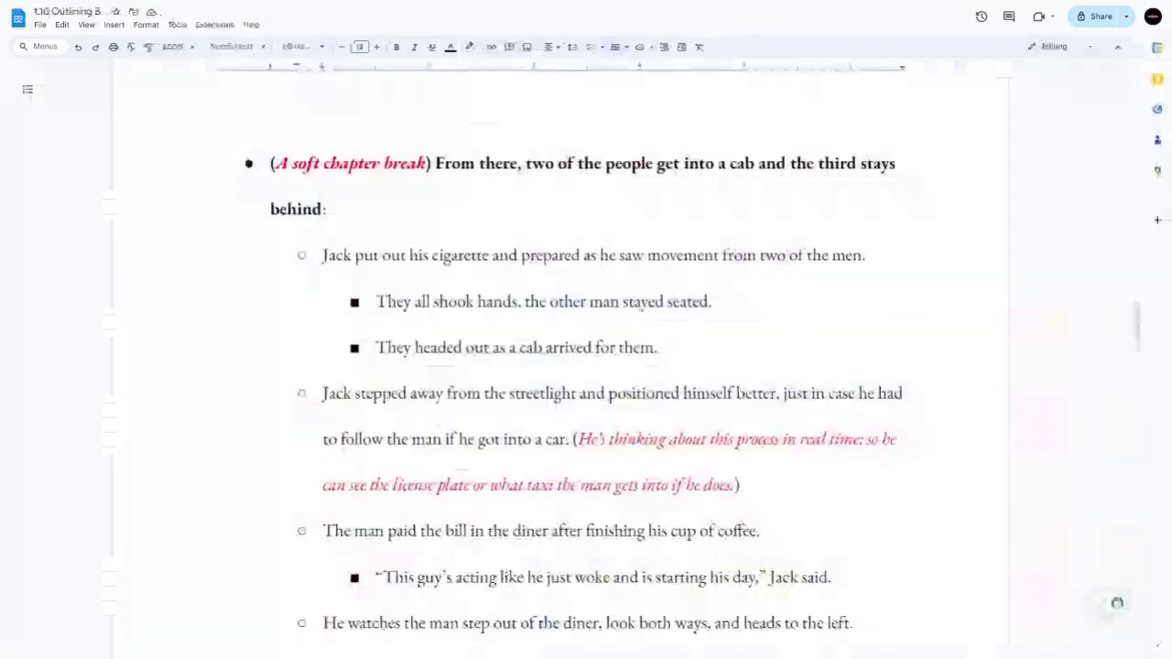
pyautogui.scroll(10, 586, 366)
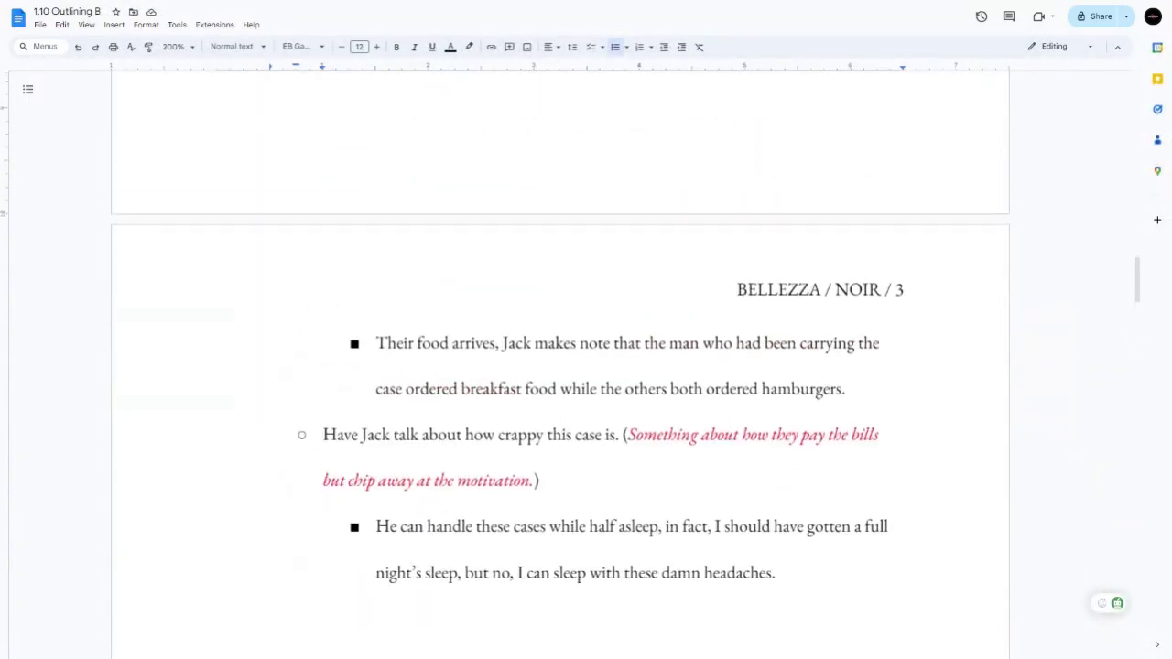
pyautogui.scroll(15, 560, 366)
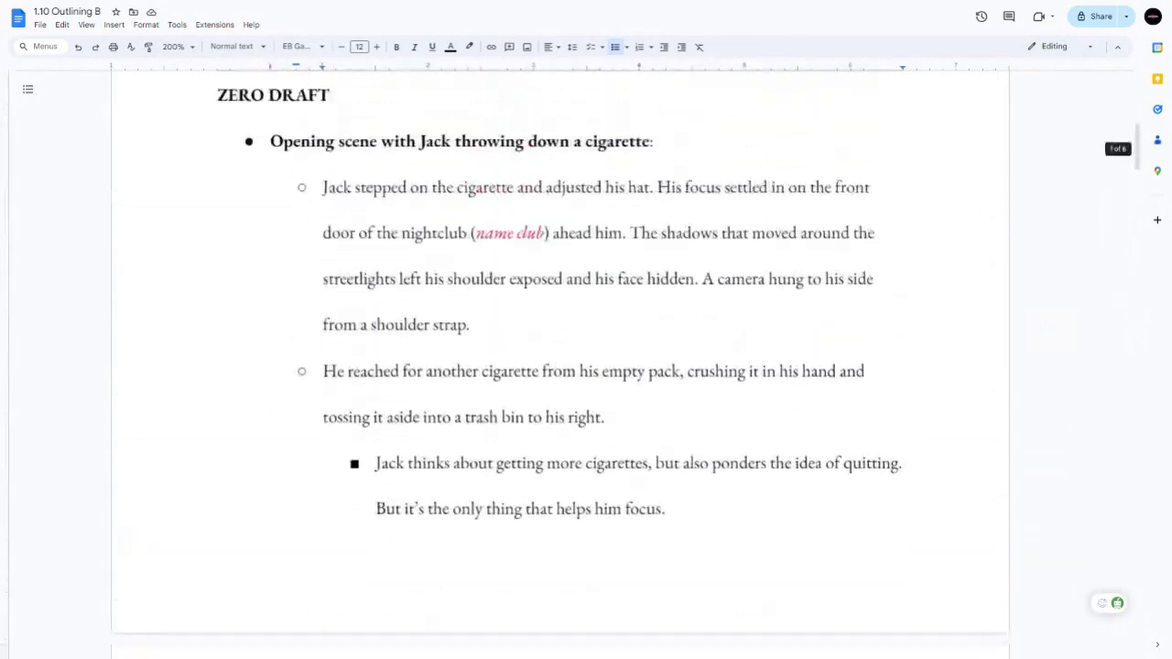
pyautogui.scroll(-10, 560, 366)
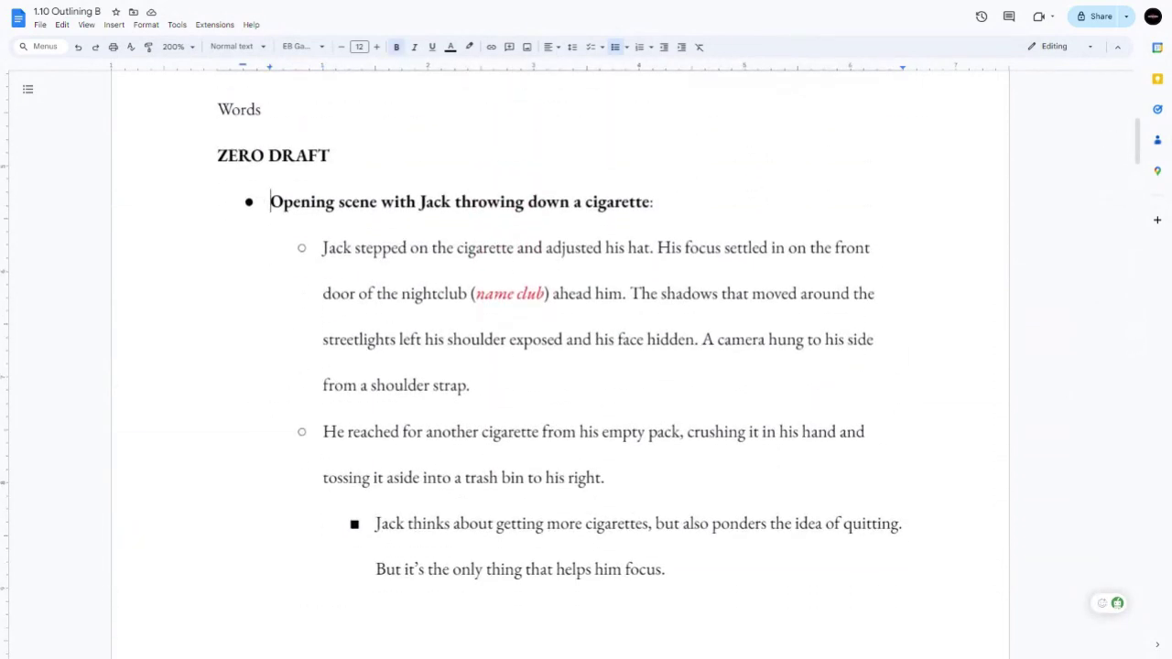
pyautogui.scroll(-5, 560, 366)
pyautogui.moveTo(376, 82); pyautogui.dragTo(541, 365)
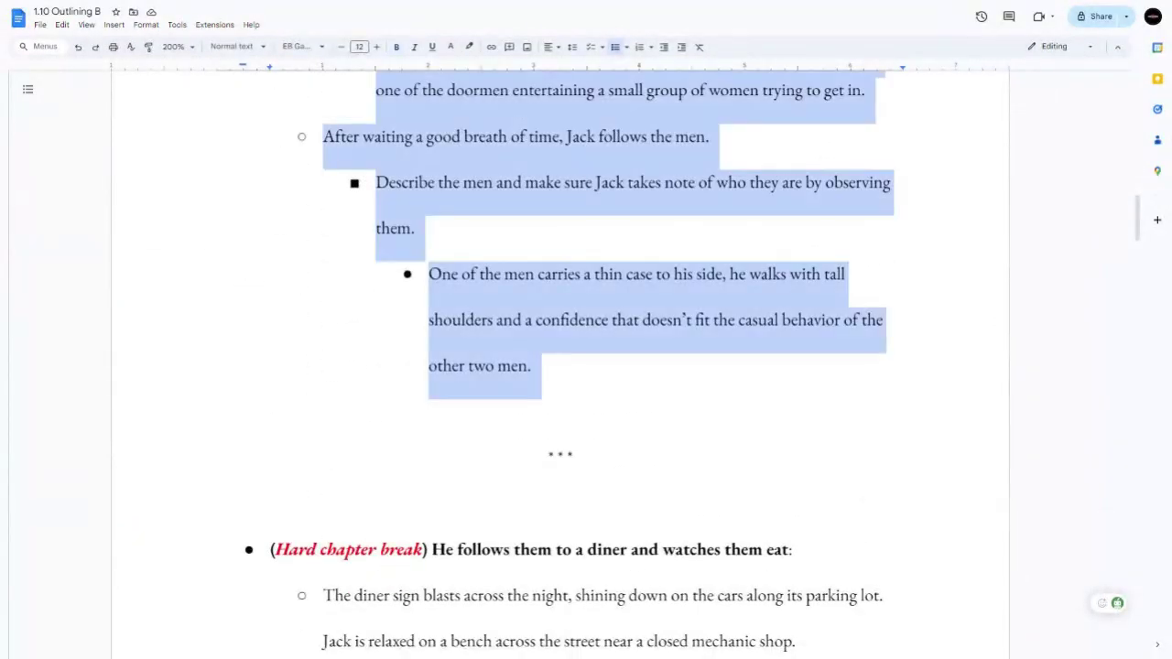
pyautogui.hotkey('ctrl', 'shift', 'c')
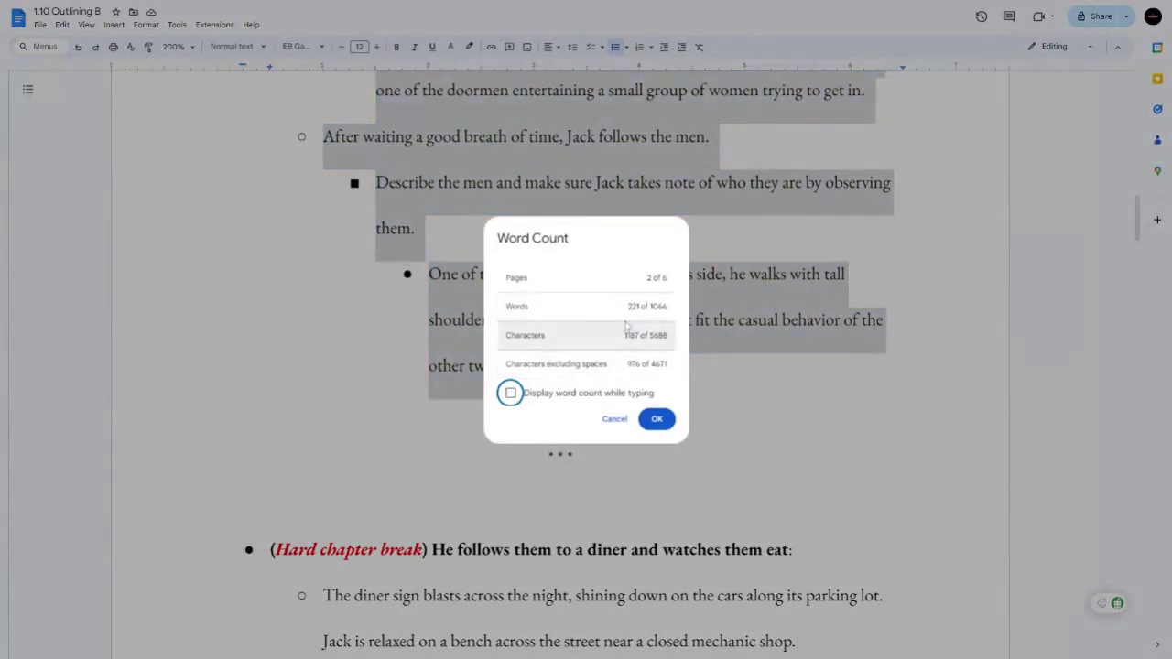
pyautogui.click(656, 419)
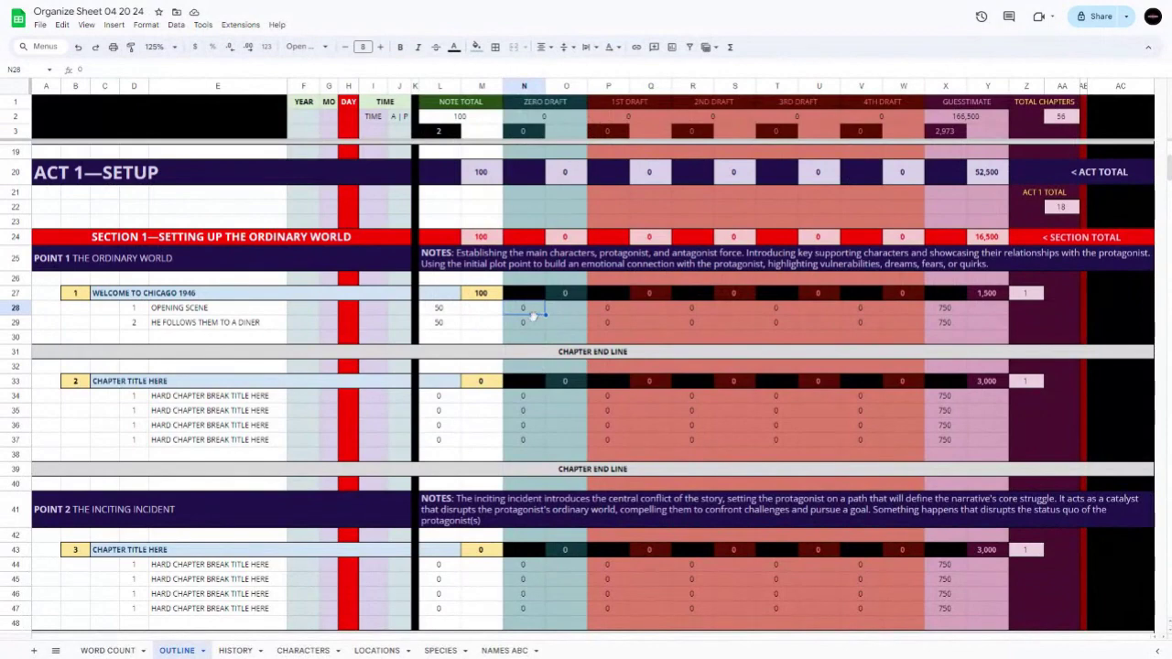
pyautogui.write('221')
pyautogui.press('Return')
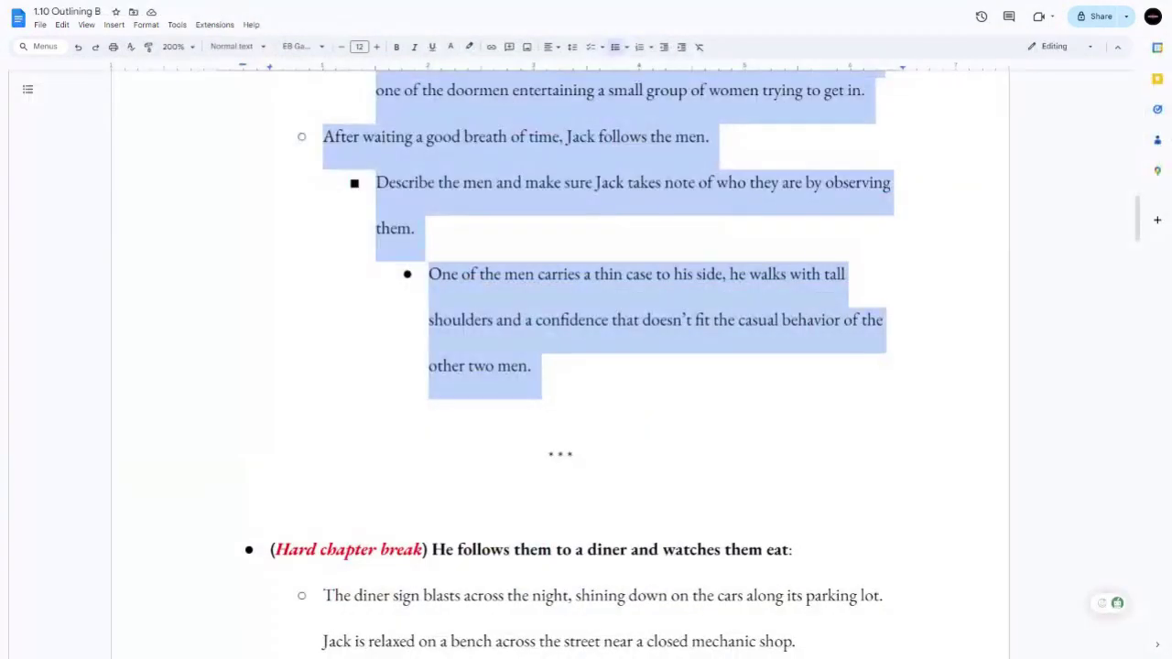
# Count the zero draft's words from the diner hard chapter break to its end and enter 297 under ZERO DRAFT in N29
pyautogui.scroll(-2, 586, 366)
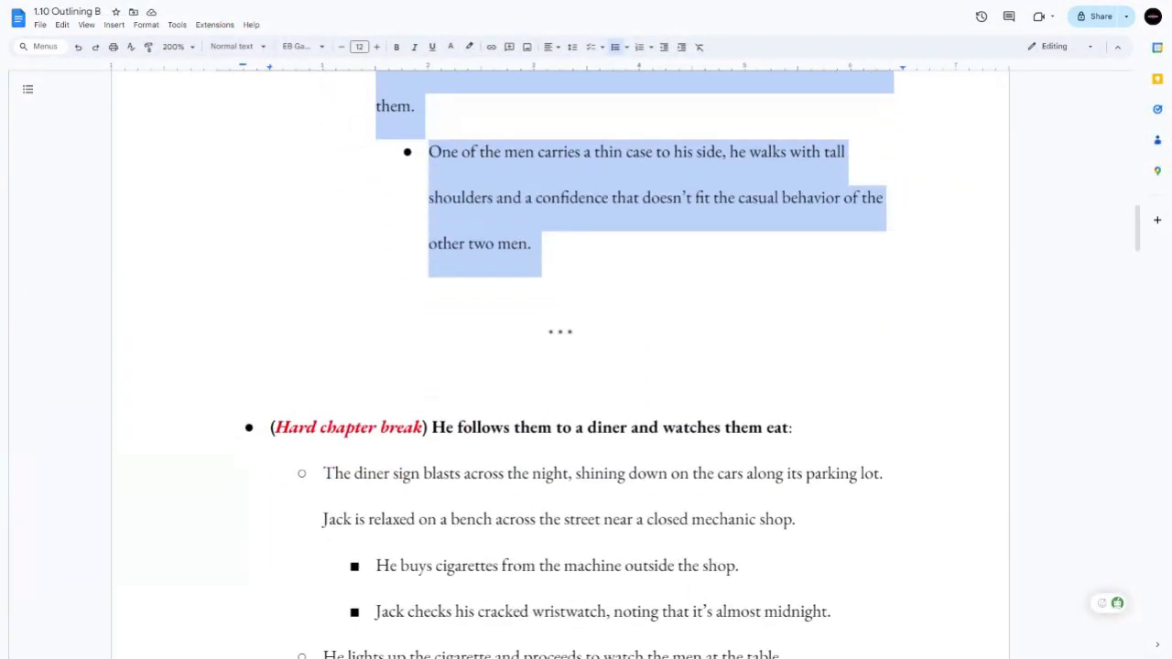
pyautogui.click(271, 427)
pyautogui.scroll(-15, 561, 366)
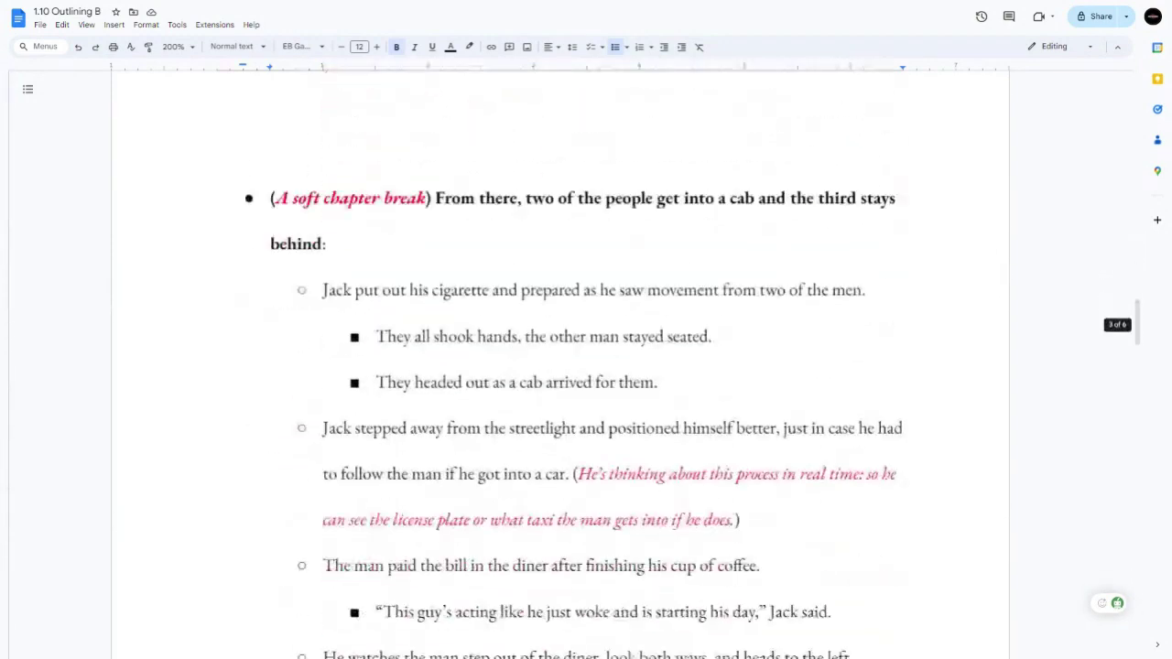
pyautogui.hotkey('ctrl', 'shift', 'End')
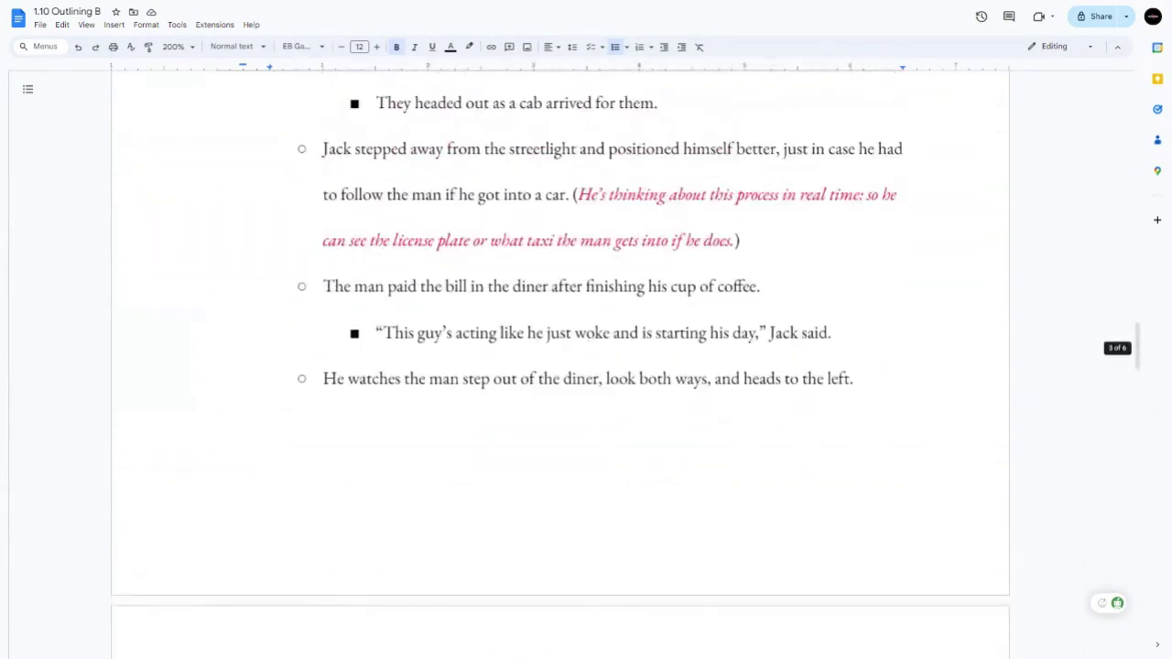
pyautogui.hotkey('ctrl', 'shift', 'c')
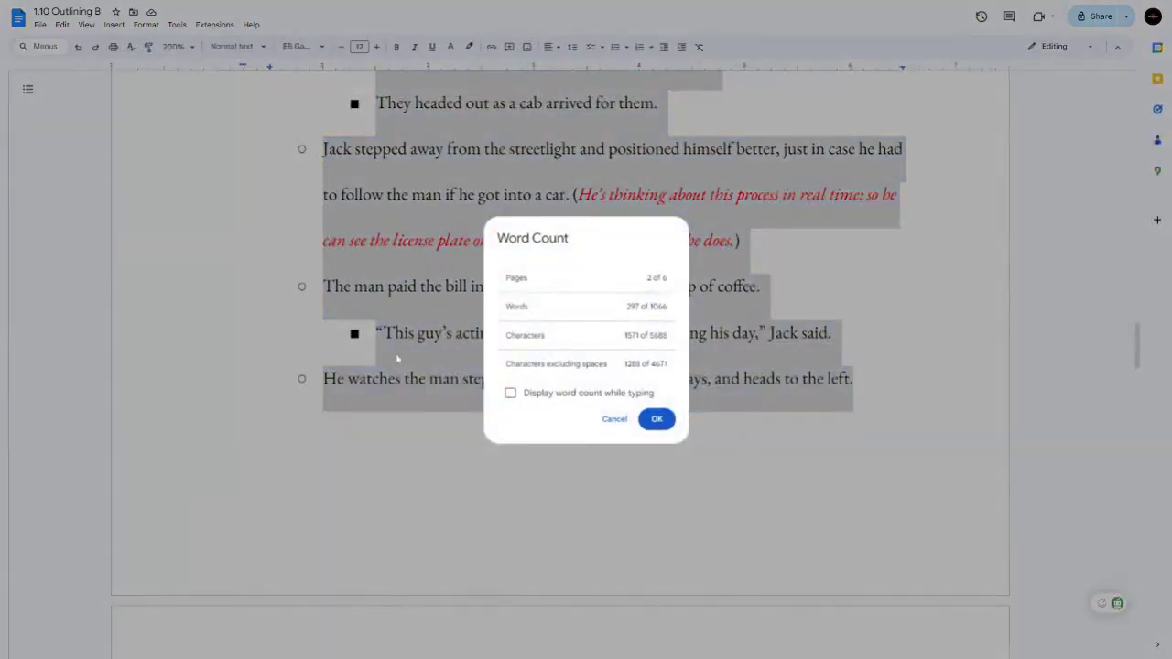
pyautogui.click(655, 418)
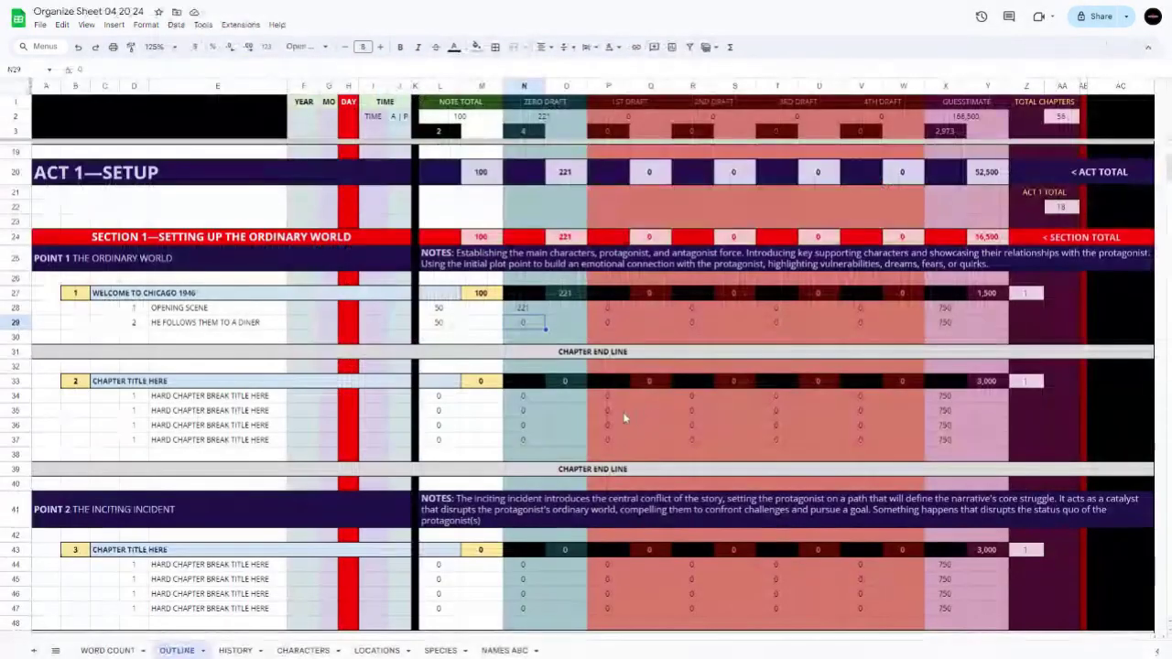
pyautogui.write('297')
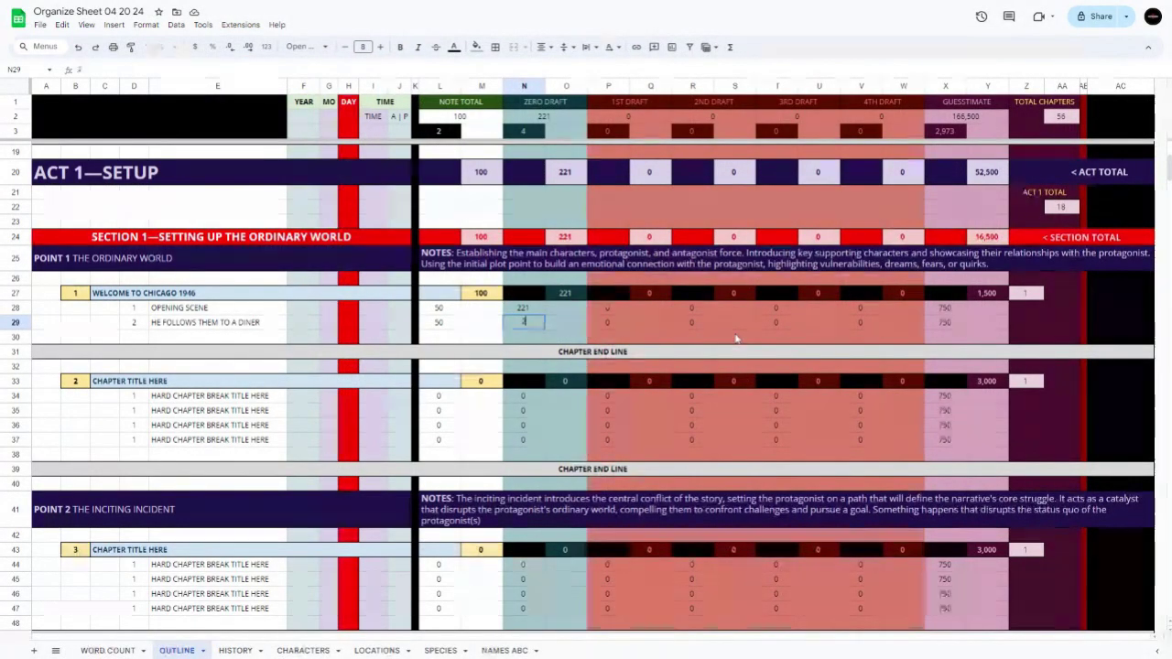
pyautogui.press('Return')
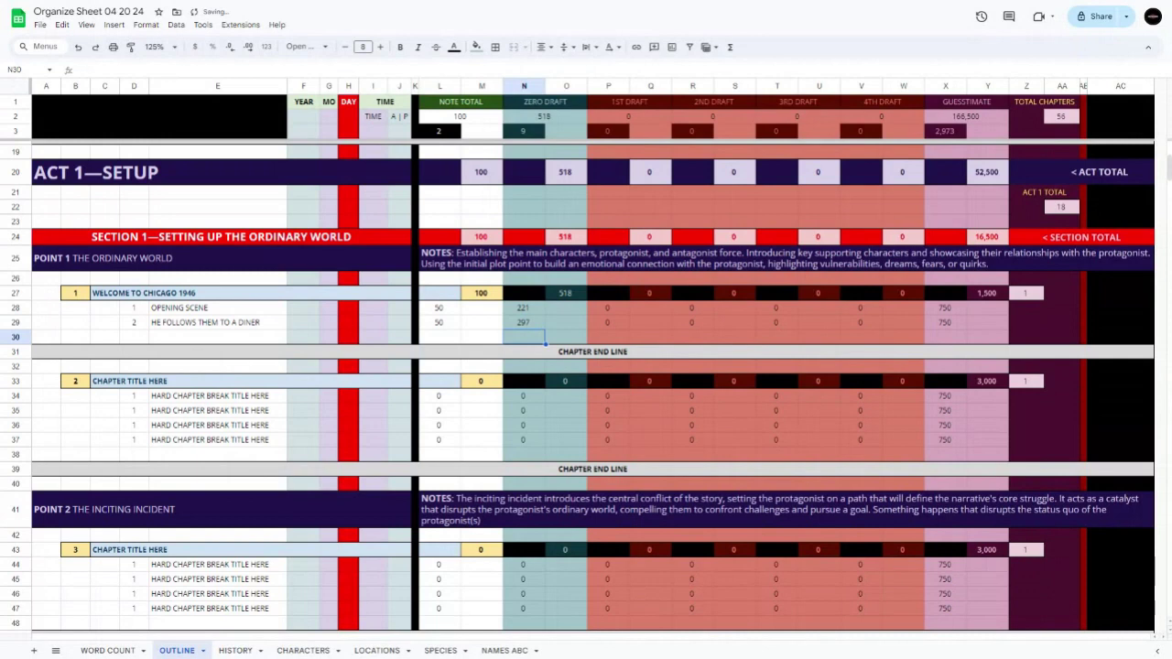
# Enter 1200 and 1000 as the 1ST DRAFT word counts of chapter 1's two breaks in P28 and P29
pyautogui.click(613, 311)
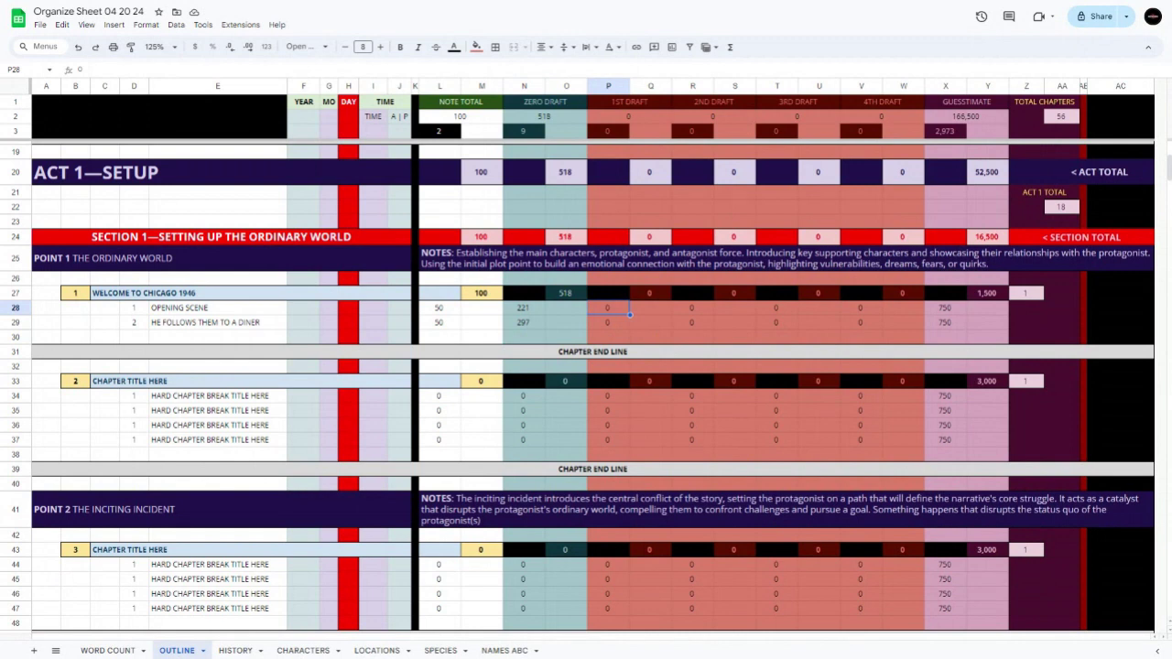
pyautogui.write('1200')
pyautogui.press('Return')
pyautogui.write('1000')
pyautogui.press('Return')
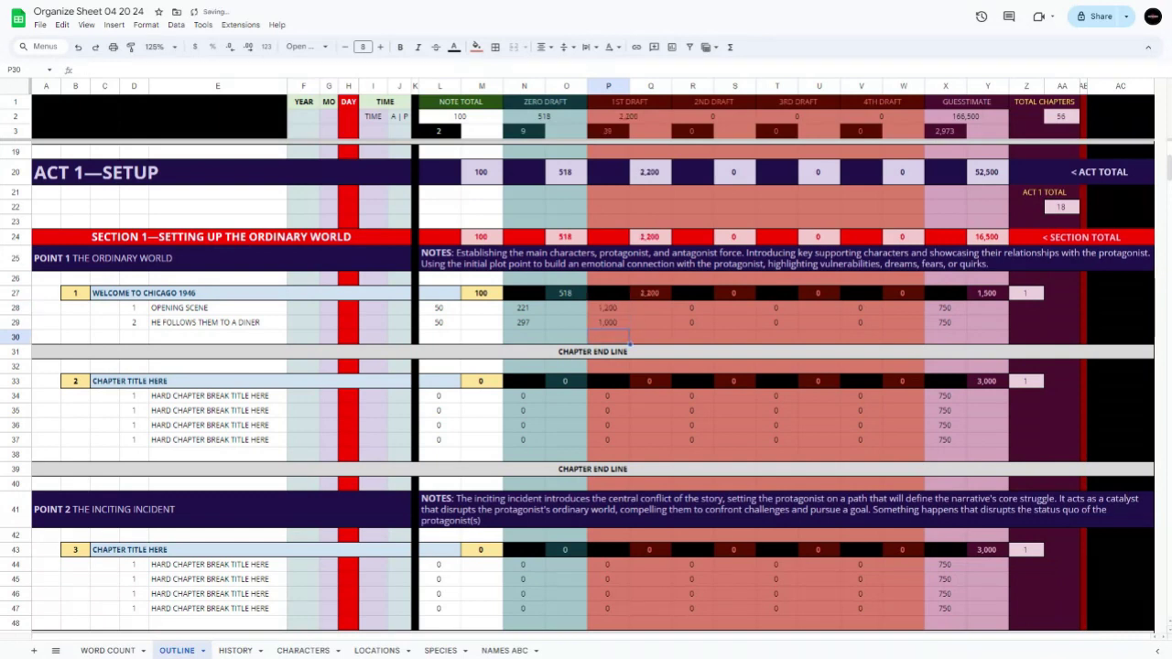
# Set the 1ST DRAFT word counts to 1000 for OPENING SCENE and 1200 for HE FOLLOWS THEM TO A DINER
pyautogui.press('Up')
pyautogui.press('Up')
pyautogui.write('1000')
pyautogui.press('Return')
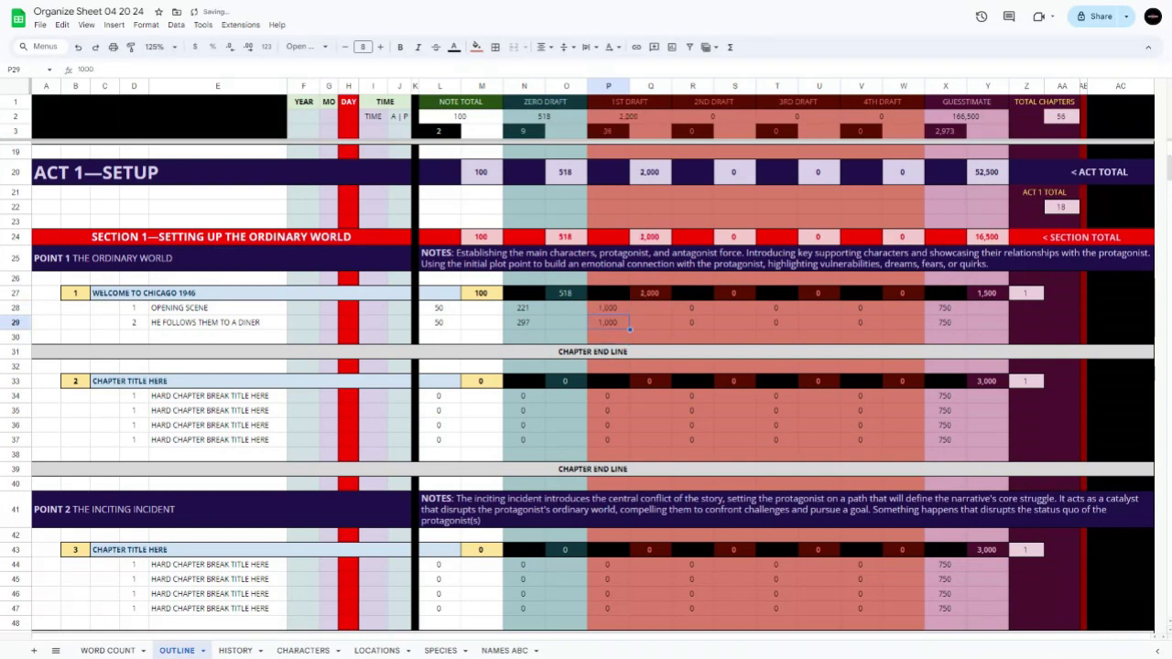
pyautogui.write('1200')
pyautogui.press('Return')
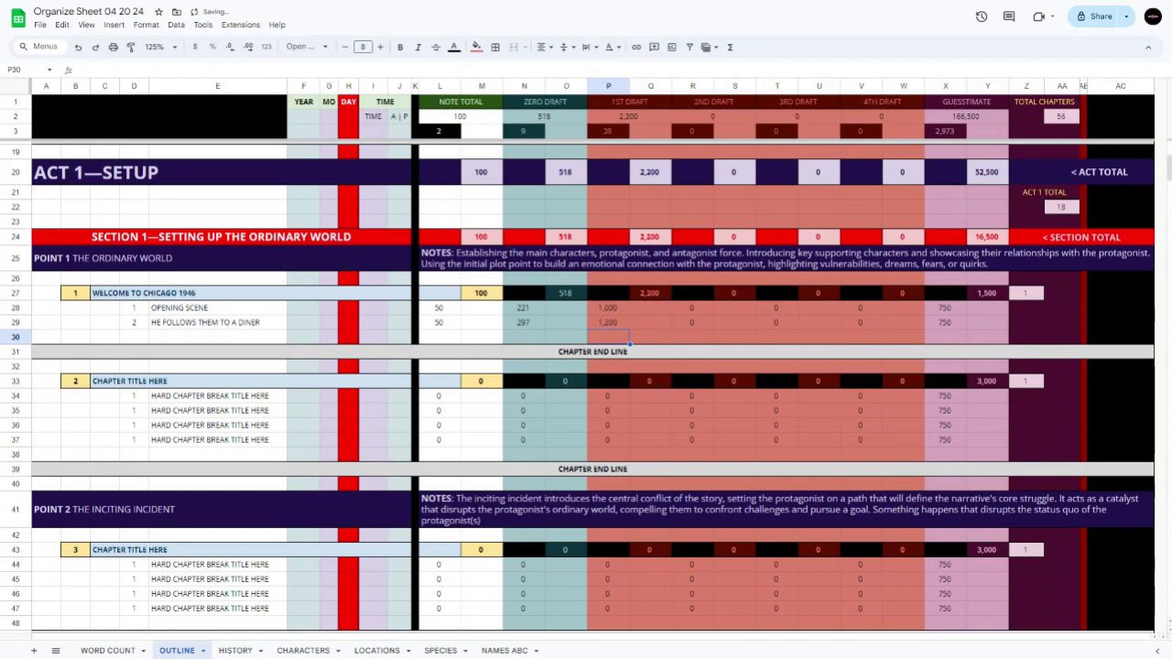
# Set the GUESSTIMATE word counts of both chapter 1 breaks to 1500 in X28 and X29
pyautogui.click(622, 311)
pyautogui.scroll(2, 691, 346)
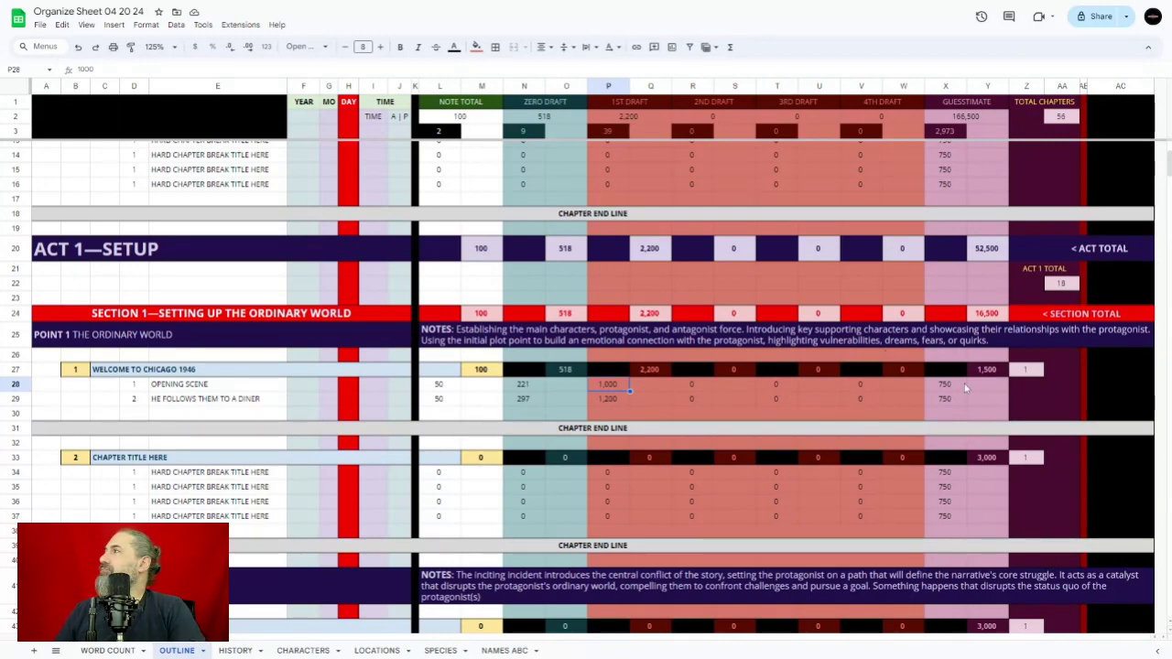
pyautogui.moveTo(945, 86); pyautogui.dragTo(987, 86)
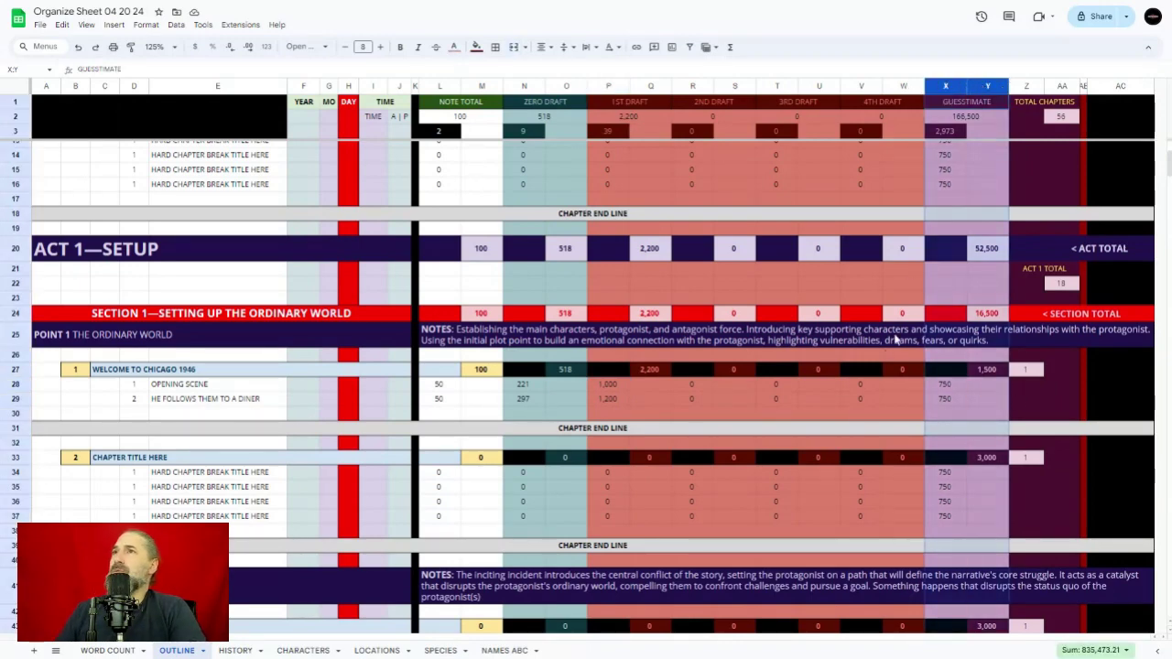
pyautogui.scroll(-3, 916, 385)
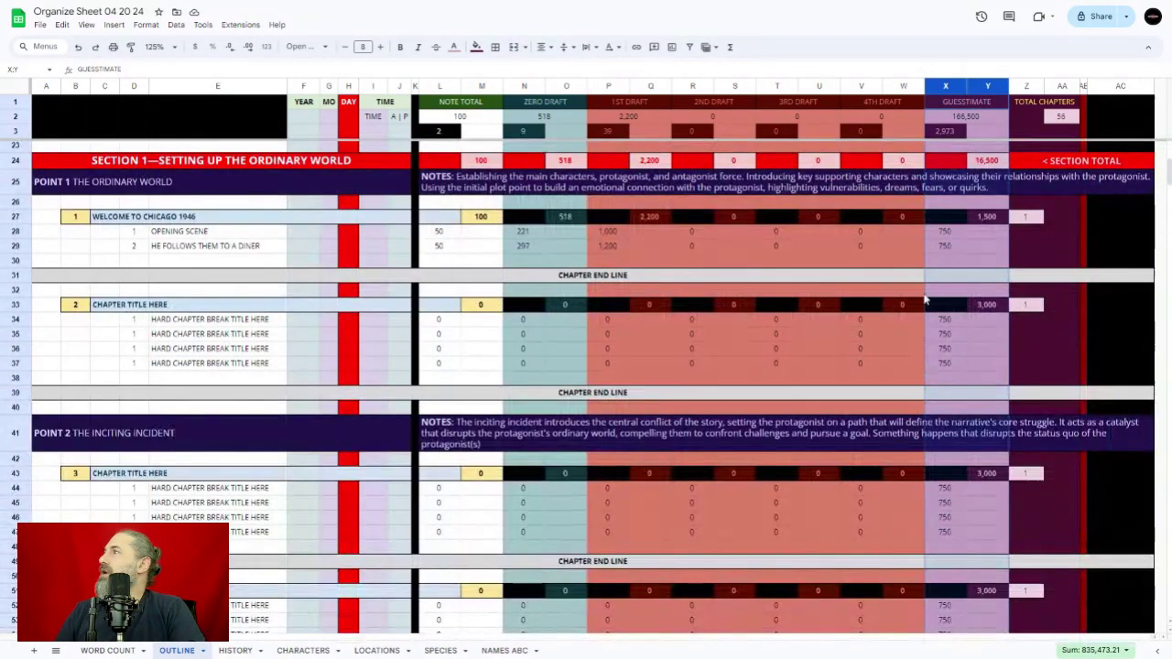
pyautogui.click(953, 236)
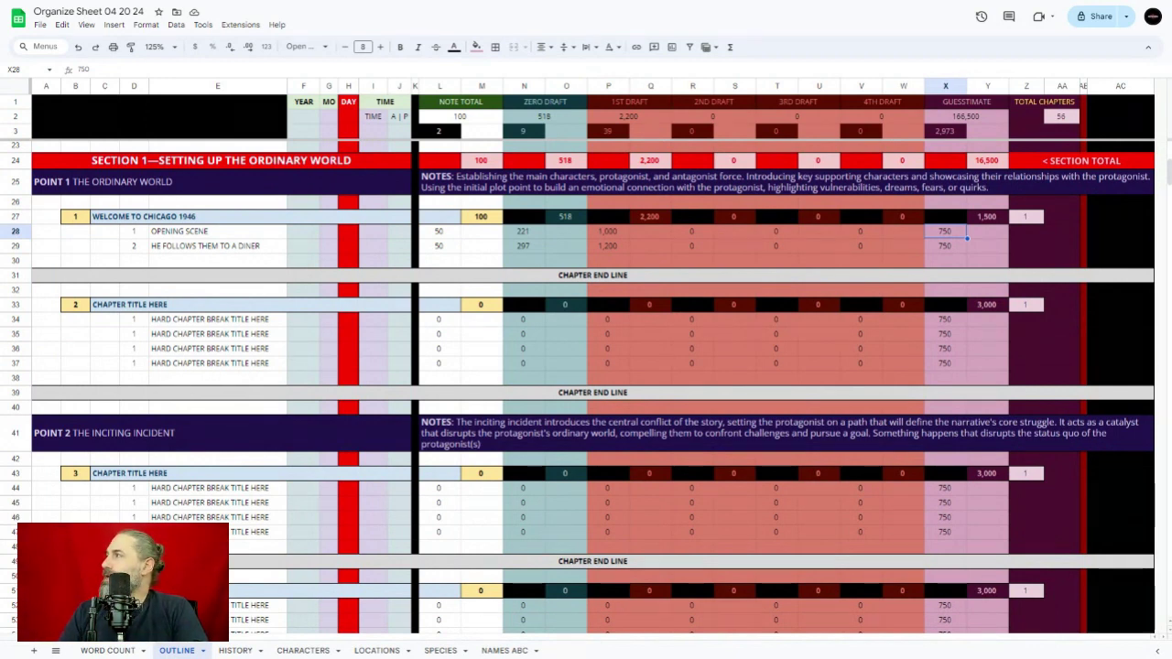
pyautogui.write('1500')
pyautogui.press('Return')
pyautogui.write('1500')
pyautogui.press('Return')
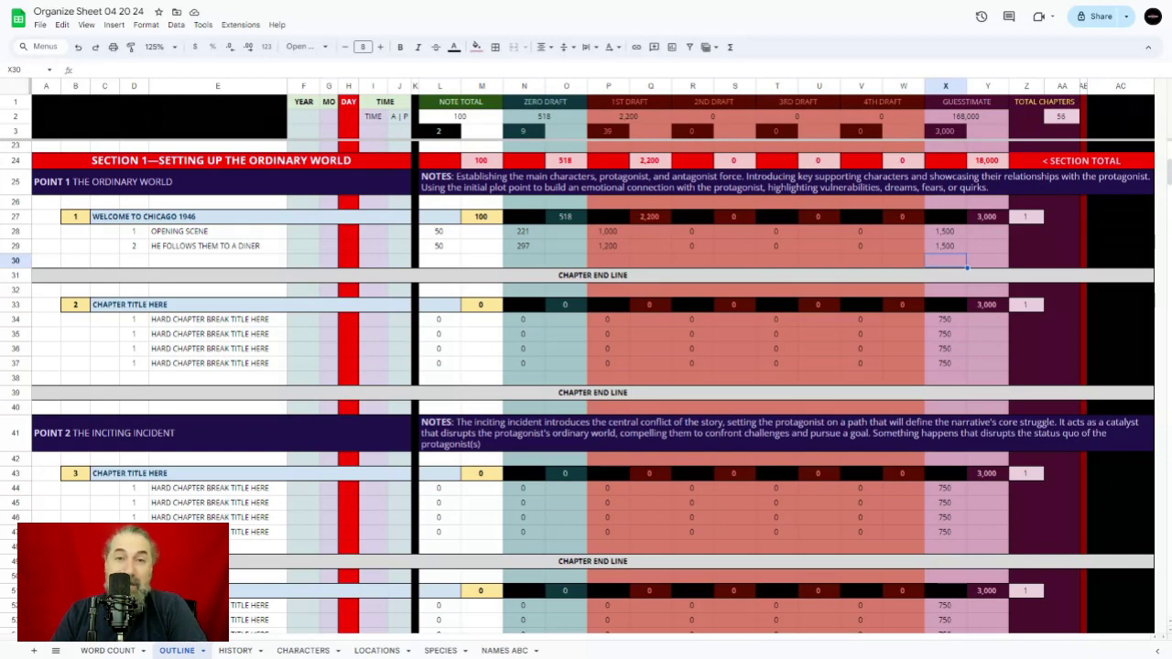
# Compare OPENING SCENE's GUESSTIMATE with its 1ST DRAFT word count along row 28
pyautogui.press('Up')
pyautogui.press('Up')
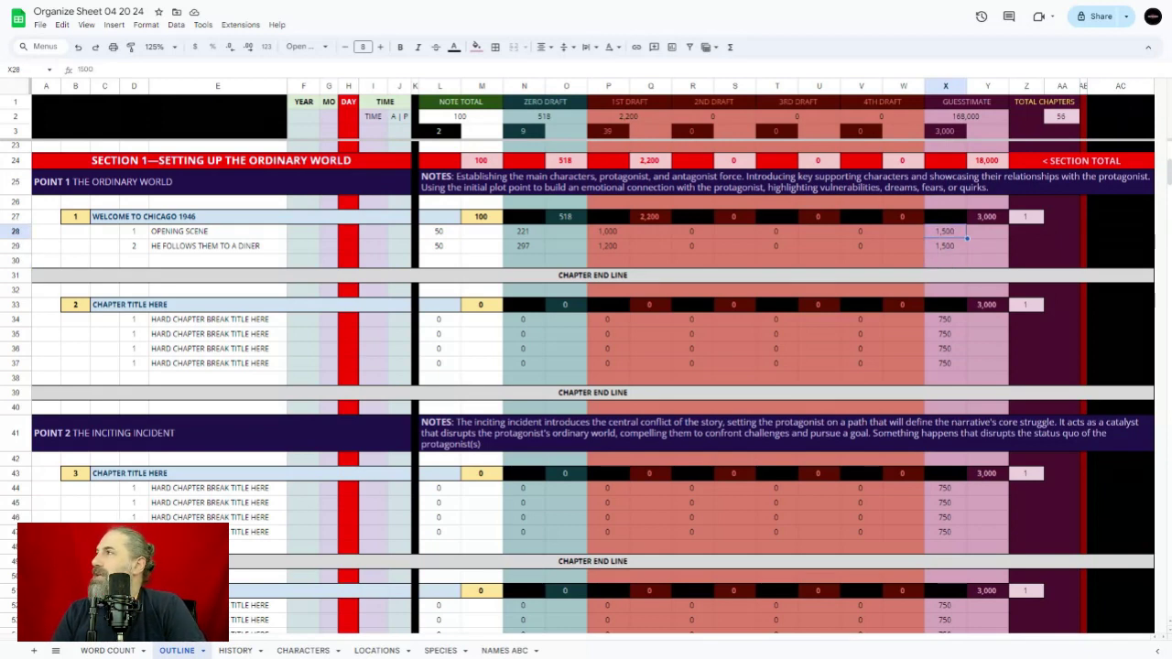
pyautogui.press('Left')
pyautogui.press('Left')
pyautogui.press('Left')
pyautogui.press('Left')
pyautogui.press('Left')
pyautogui.press('Left')
pyautogui.press('Left')
pyautogui.press('Left')
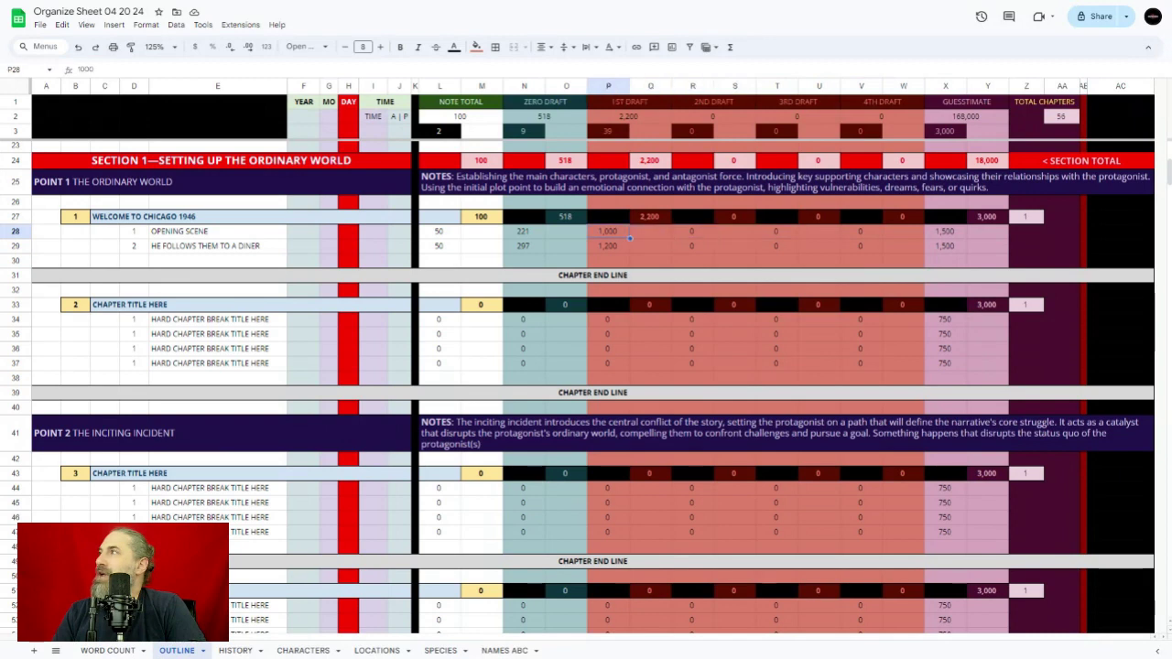
pyautogui.press('Right')
pyautogui.press('Right')
pyautogui.press('Right')
pyautogui.press('Right')
pyautogui.press('Right')
pyautogui.press('Right')
pyautogui.press('Right')
pyautogui.press('Right')
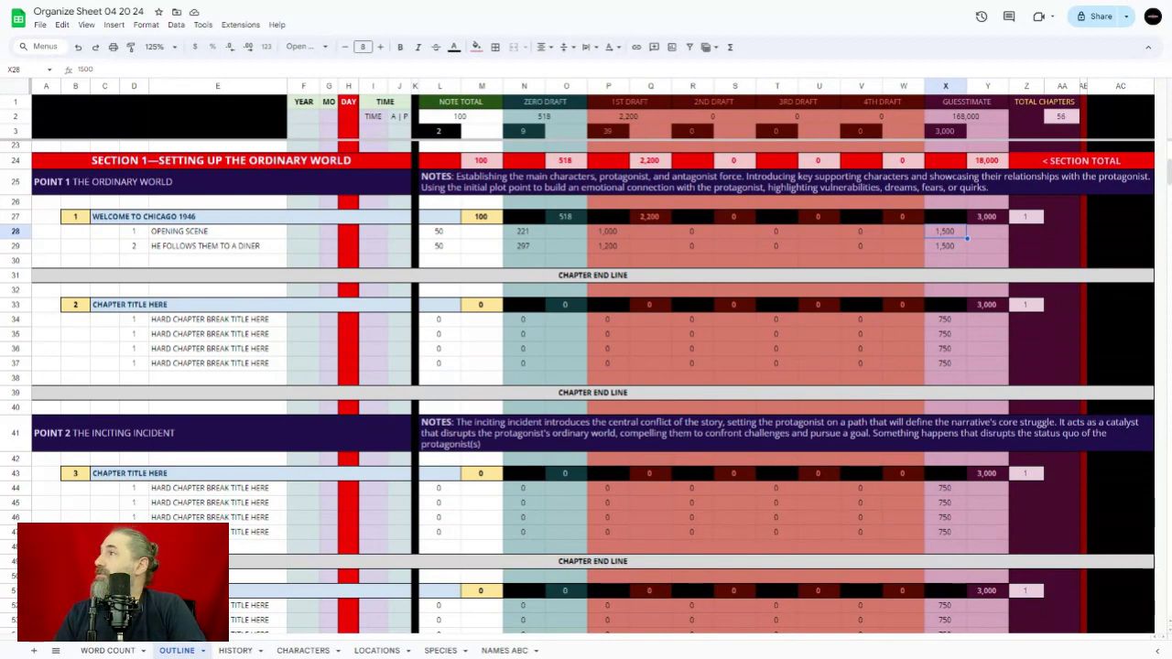
# Set the GUESSTIMATE word count of HE FOLLOWS THEM TO A DINER to 1800 in X29
pyautogui.press('Down')
pyautogui.press('Left')
pyautogui.press('Left')
pyautogui.press('Left')
pyautogui.press('Left')
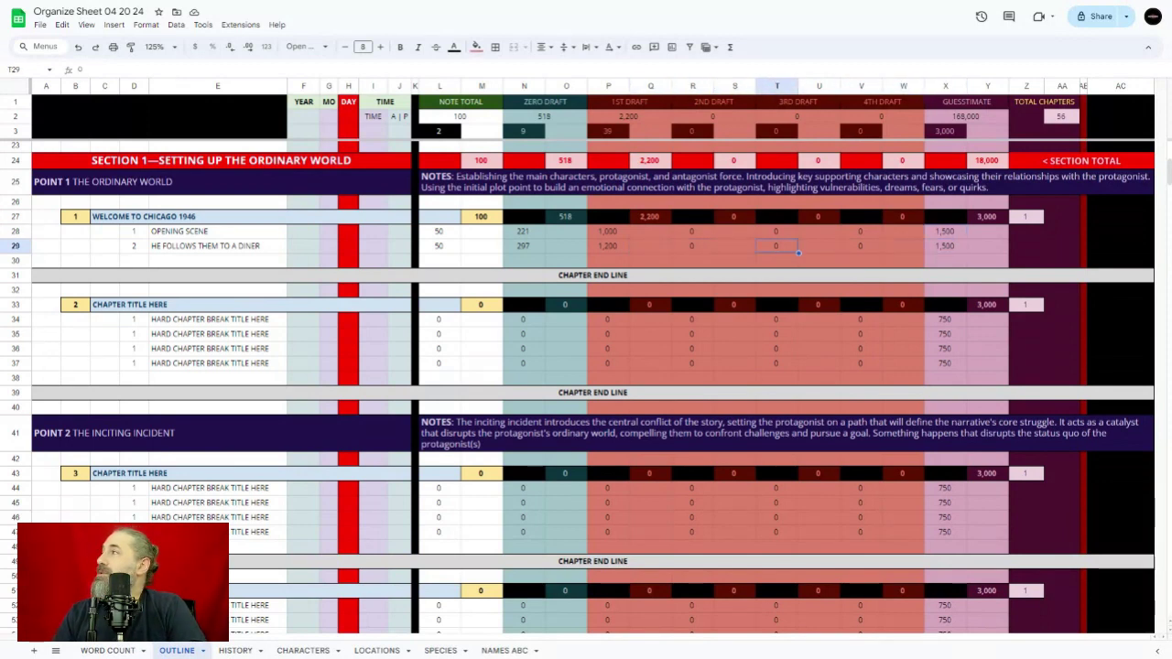
pyautogui.press('Right')
pyautogui.press('Right')
pyautogui.press('Right')
pyautogui.press('Right')
pyautogui.write('1,80')
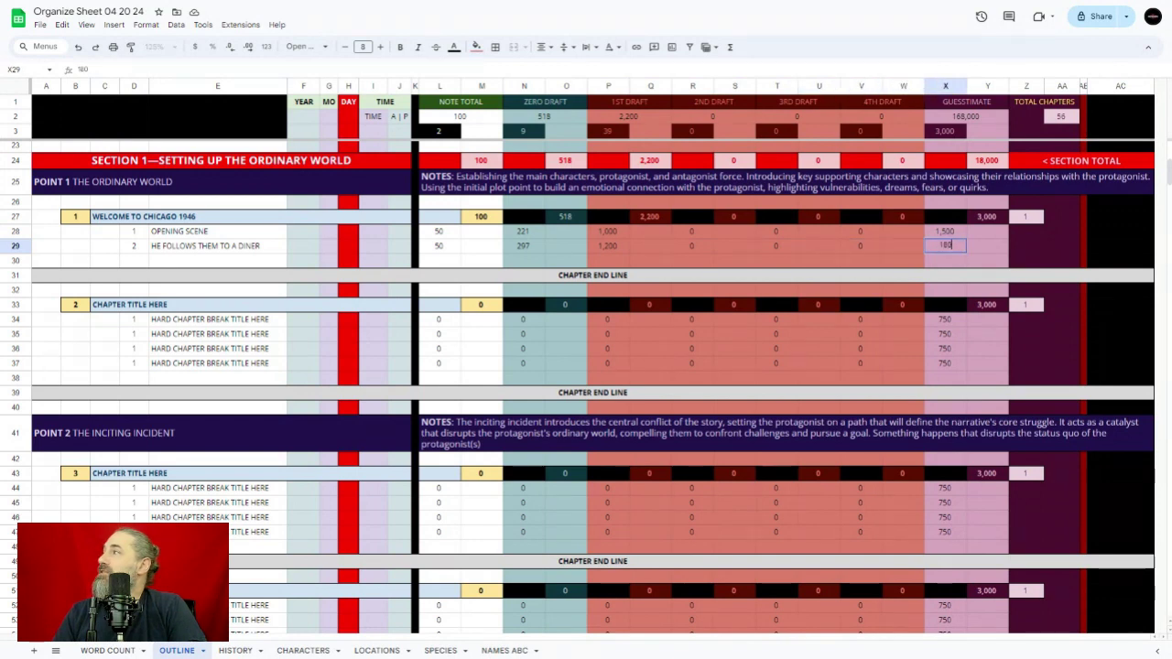
pyautogui.write('0')
pyautogui.press('Return')
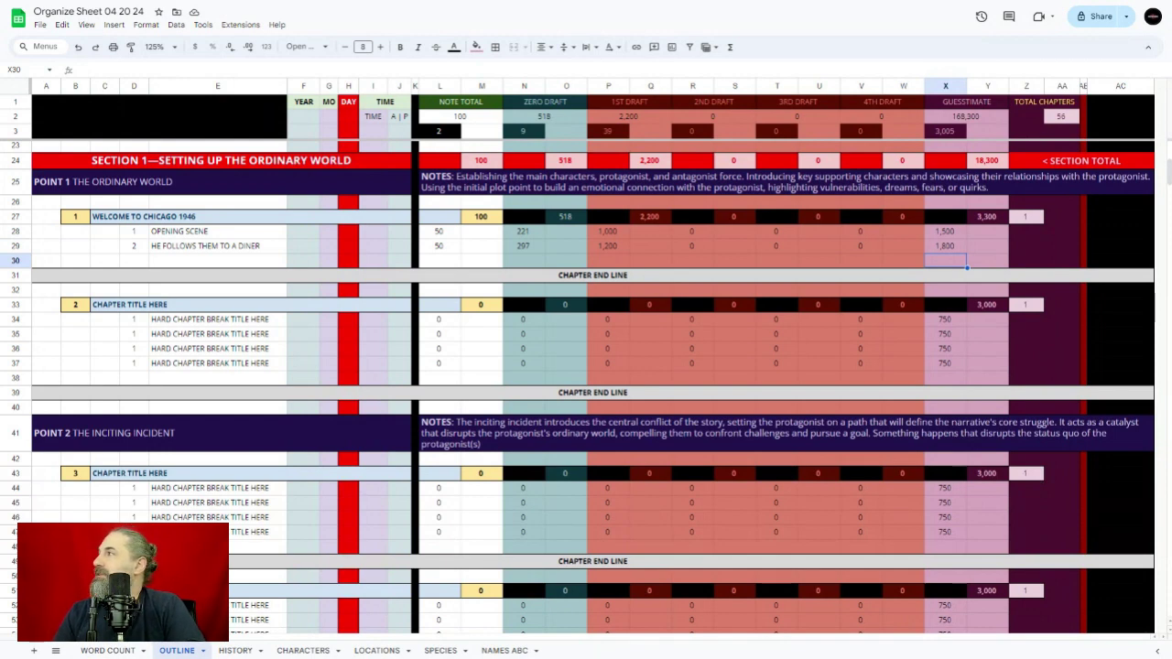
pyautogui.click(945, 245)
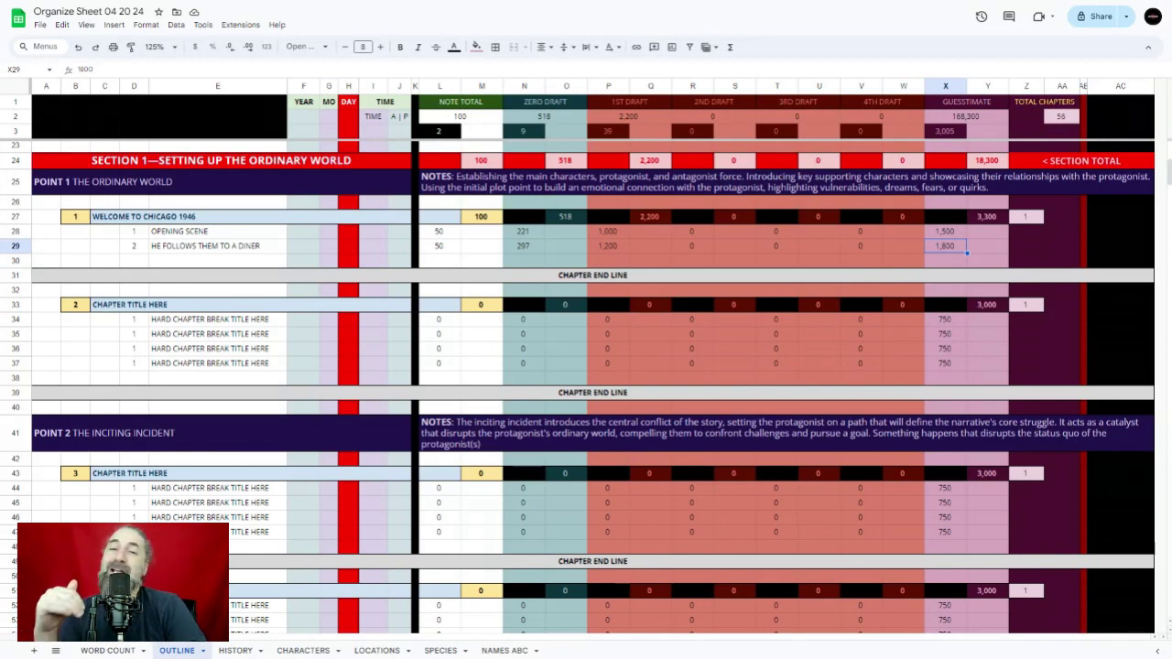
# Set the GUESSTIMATE word counts to 2000 for OPENING SCENE and 2600 for HE FOLLOWS THEM TO A DINER
pyautogui.click(945, 231)
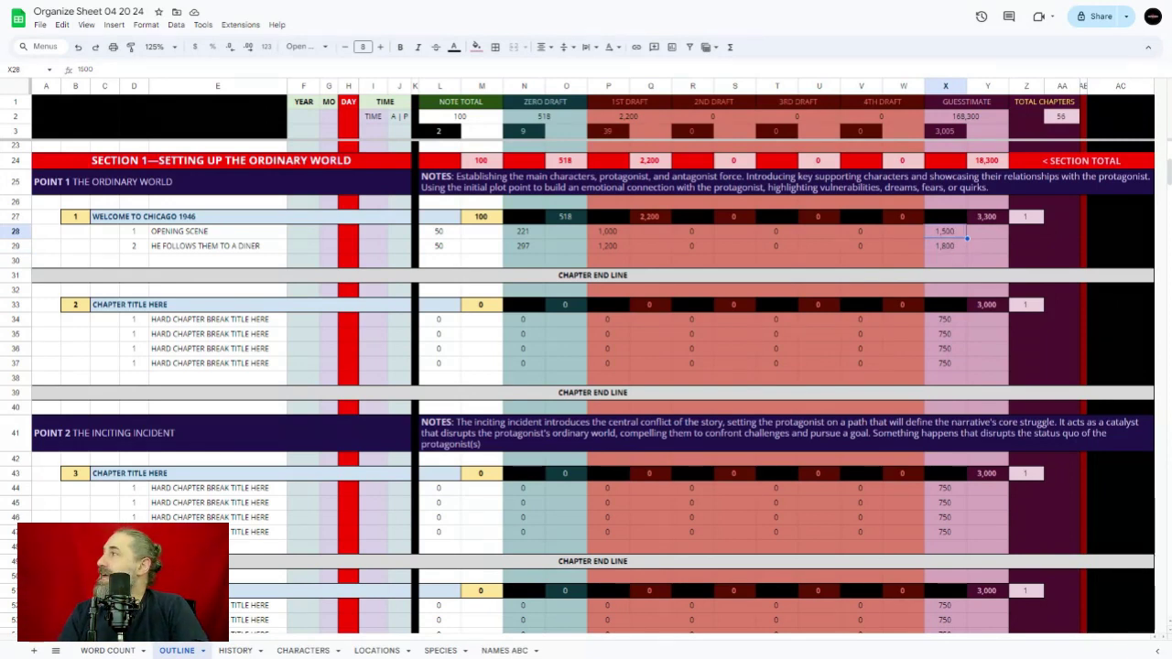
pyautogui.write('2000')
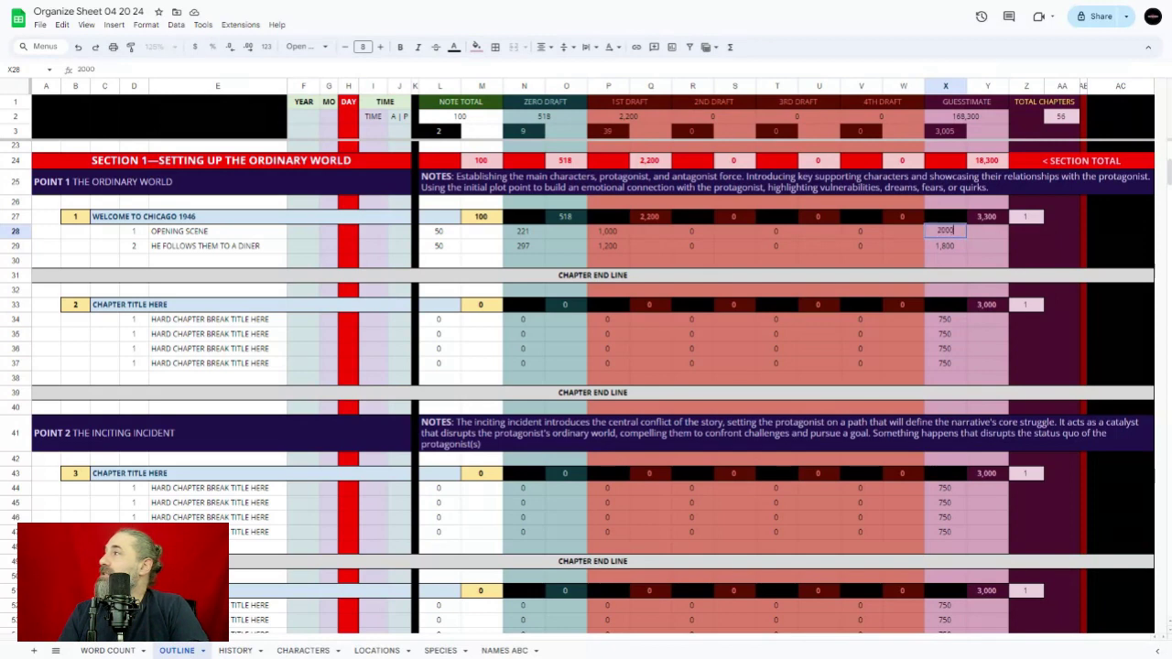
pyautogui.press('Return')
pyautogui.write('2600')
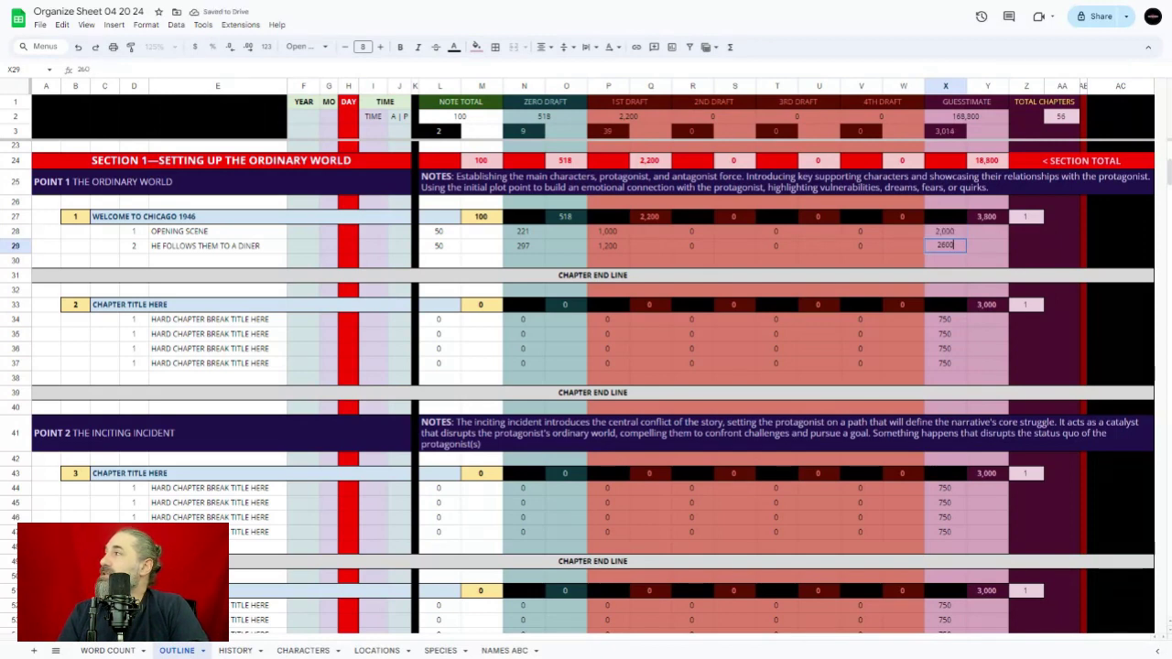
pyautogui.press('Return')
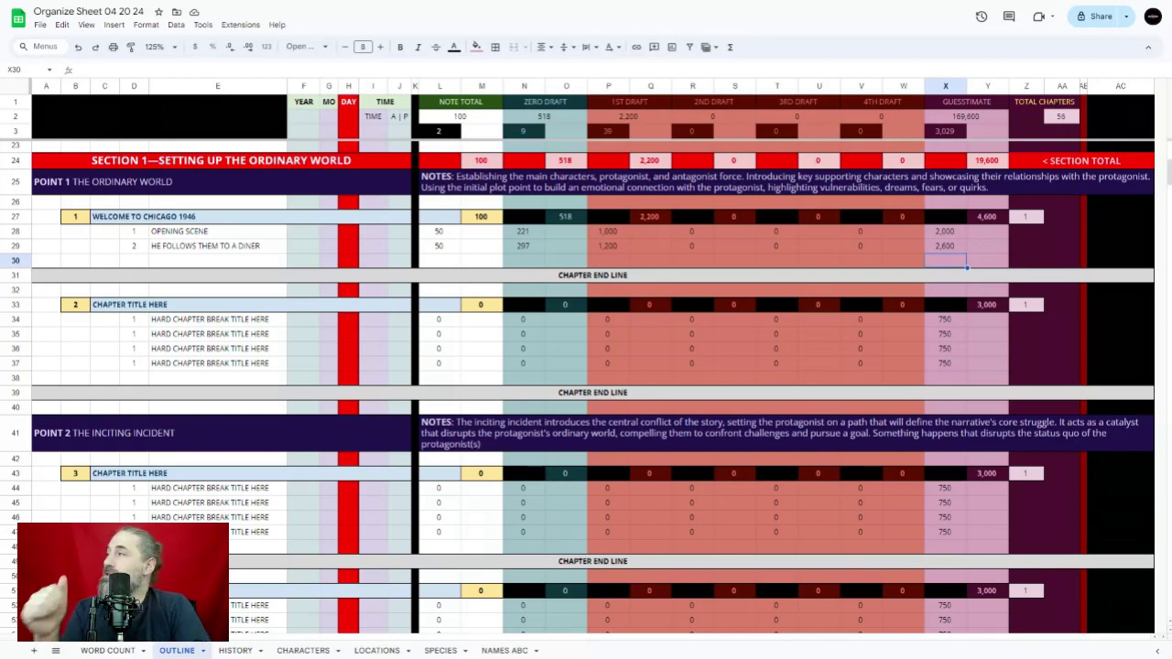
pyautogui.click(945, 231)
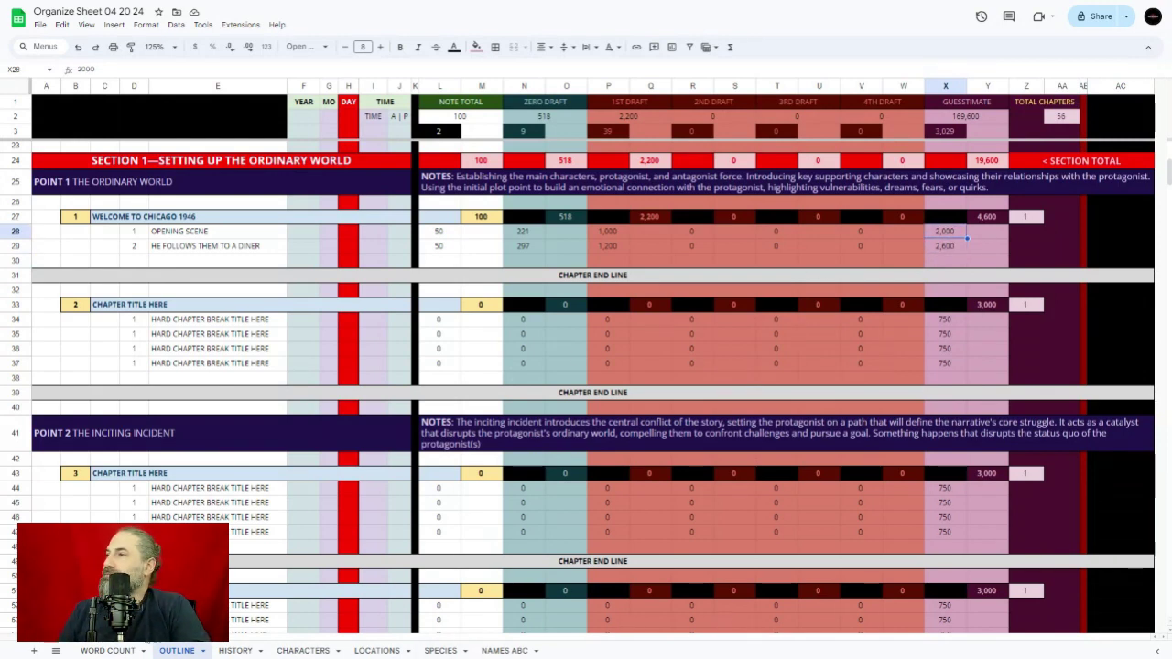
# Review the POINT 1 THE ORDINARY WORLD row and its notes under SECTION 1
pyautogui.click(75, 336)
pyautogui.scroll(2, 108, 344)
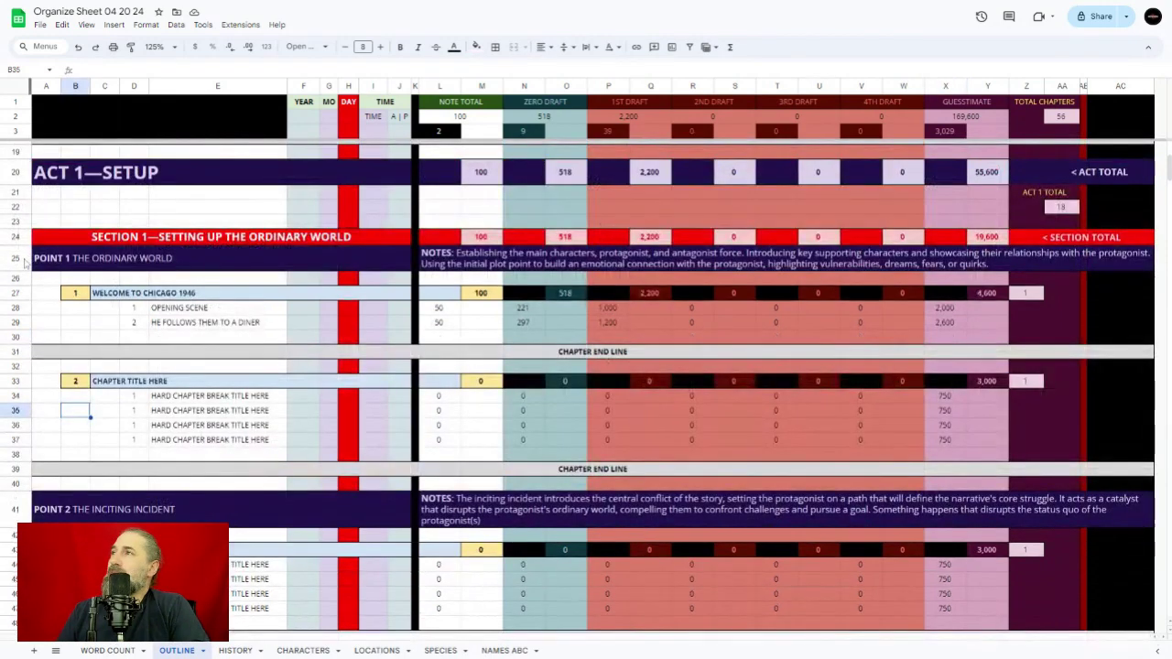
pyautogui.click(18, 258)
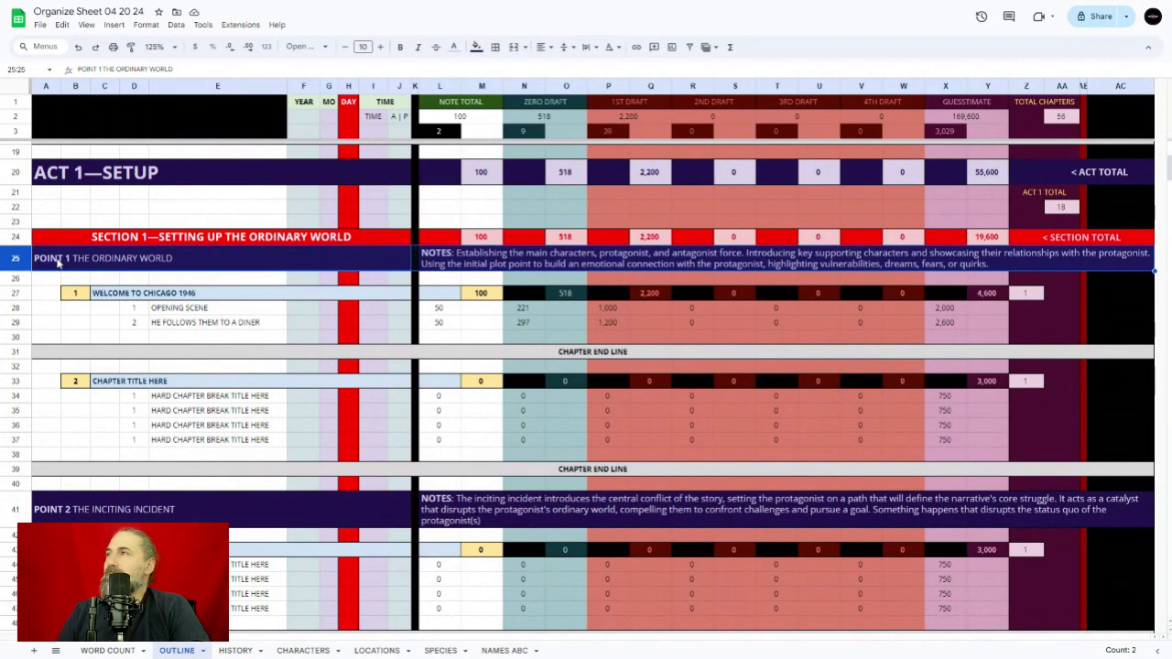
pyautogui.click(595, 264)
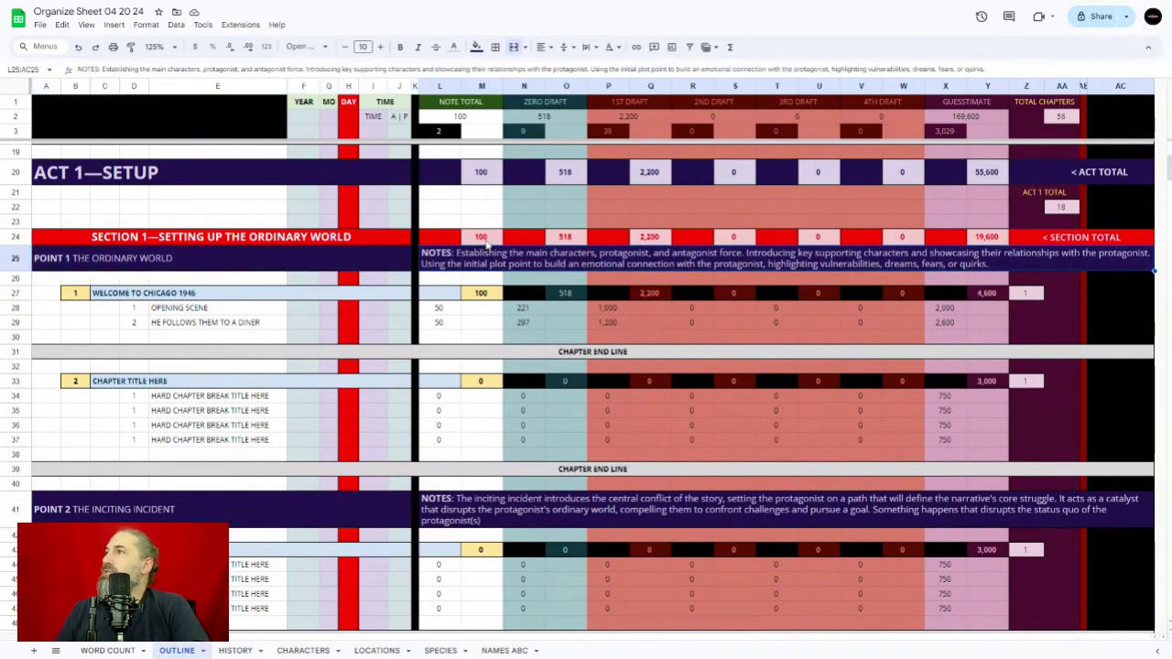
# Inspect the SECTION 1 NOTE TOTAL formula in M24 and check its range against the SECTION 2 header row
pyautogui.click(486, 240)
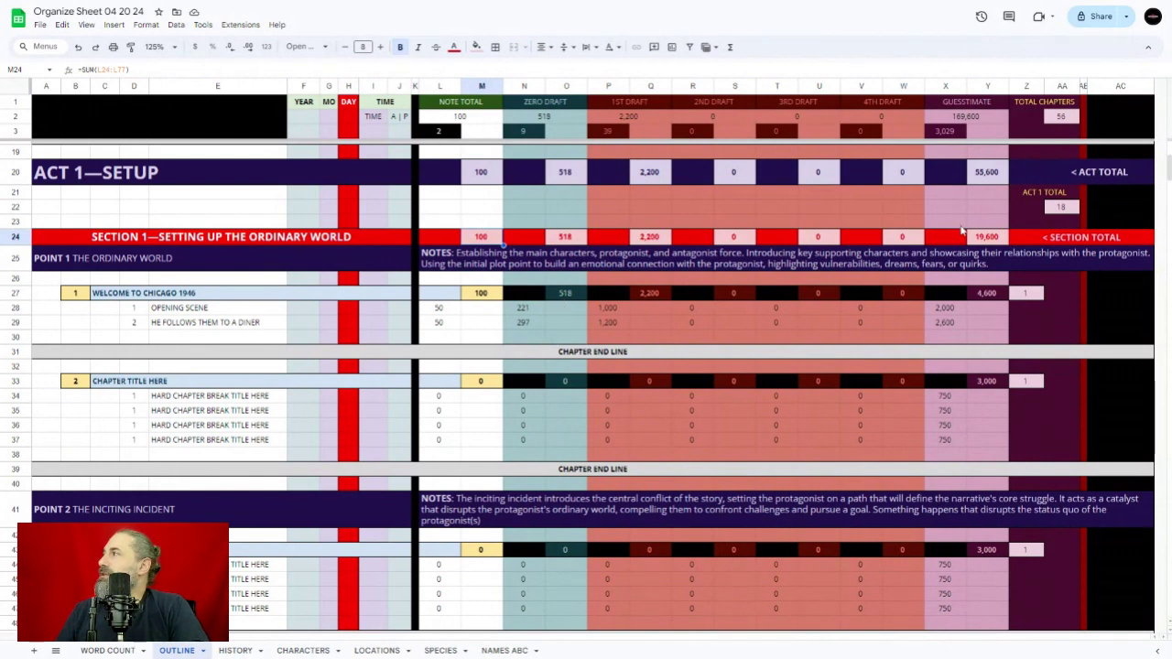
pyautogui.press('Return')
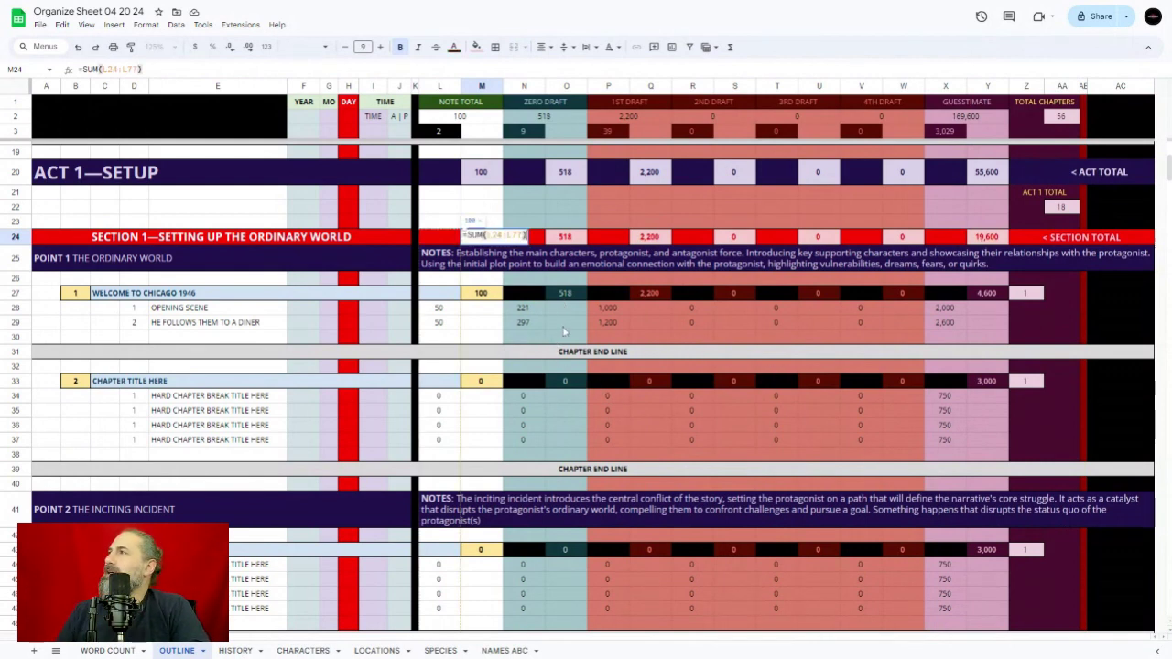
pyautogui.scroll(-8, 565, 332)
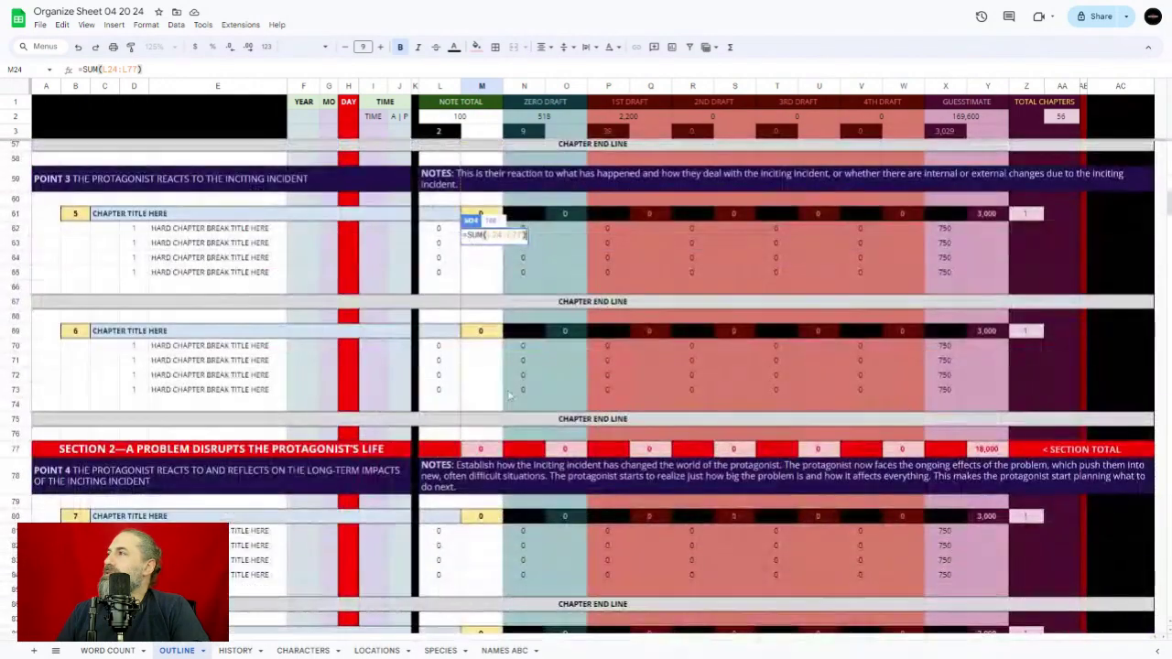
pyautogui.scroll(8, 510, 396)
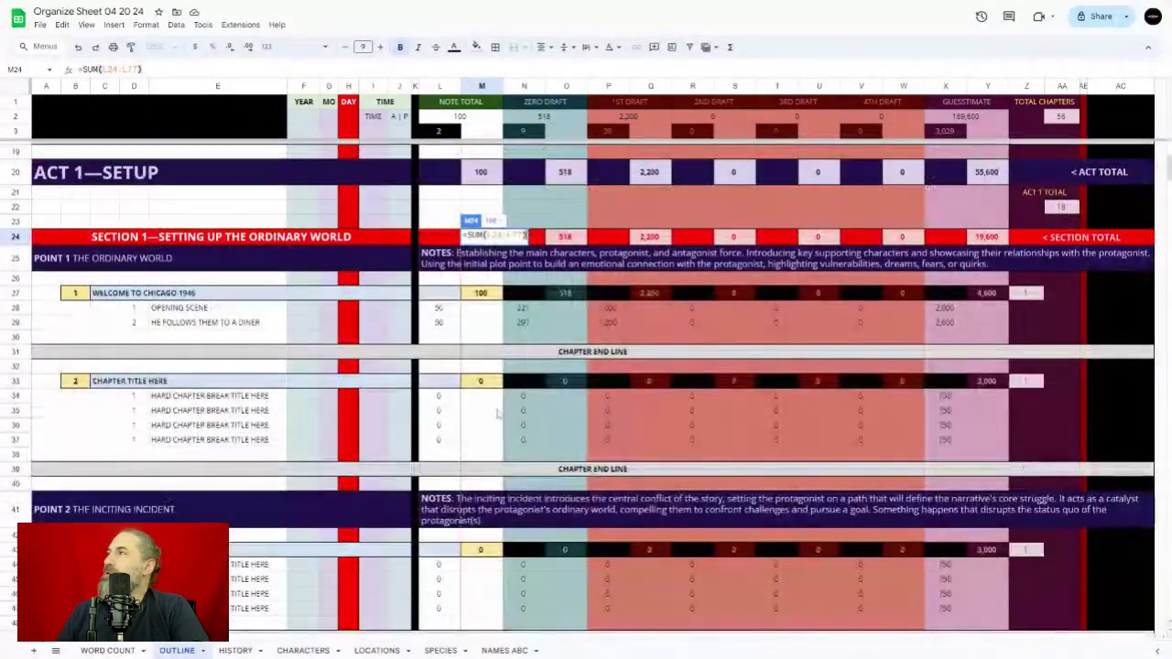
pyautogui.press('Return')
pyautogui.scroll(2, 471, 275)
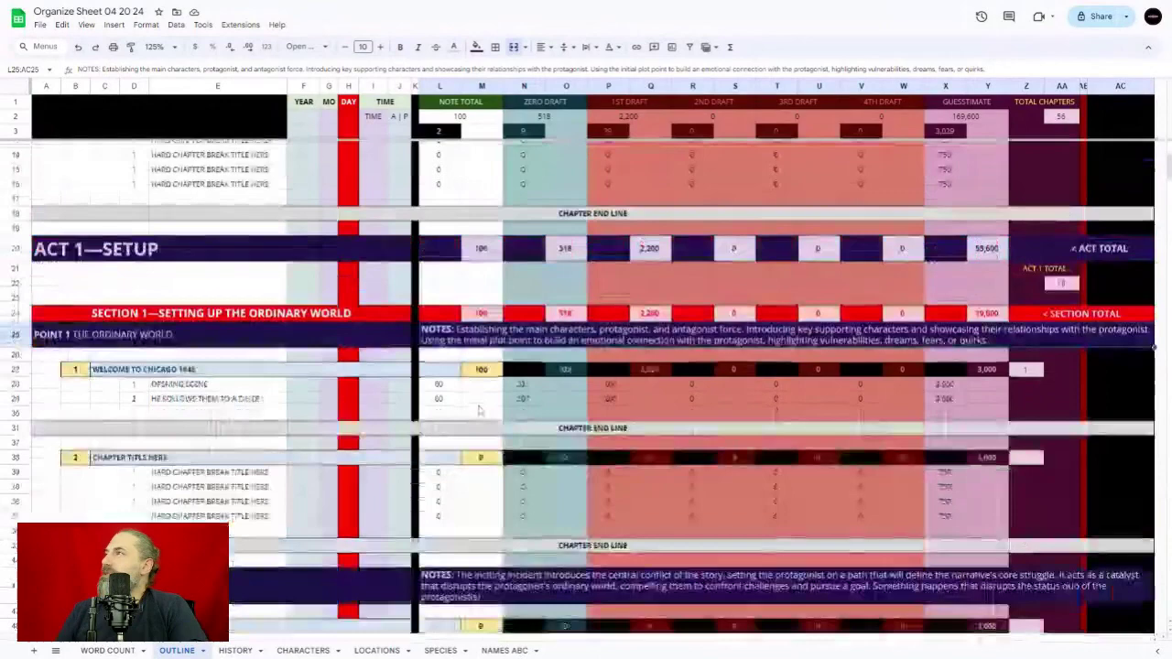
# Inspect the ACT 1 NOTE TOTAL formula in M20 and check its range against the ACT 2 header row
pyautogui.click(481, 250)
pyautogui.press('Return')
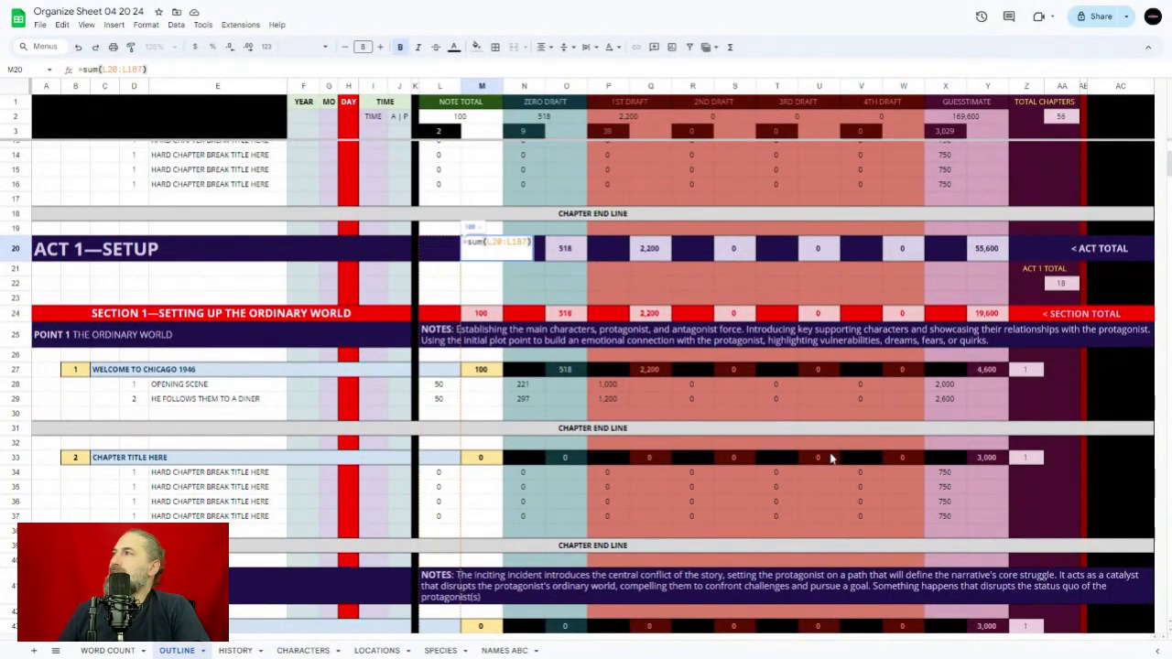
pyautogui.scroll(-10, 656, 487)
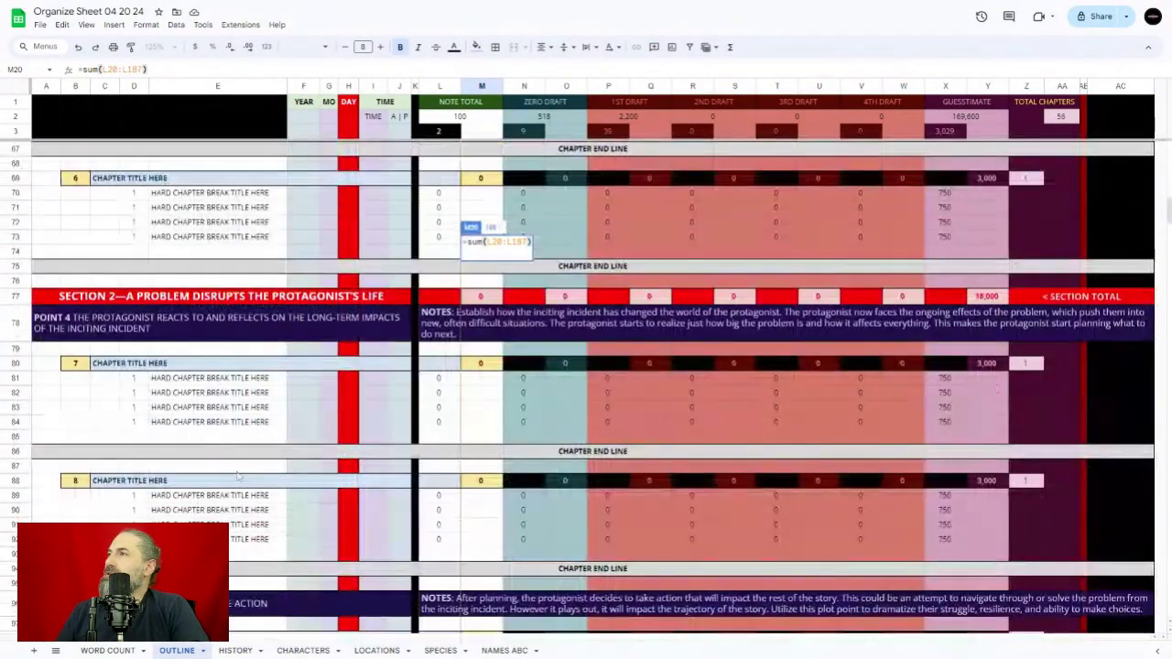
pyautogui.scroll(-12, 542, 369)
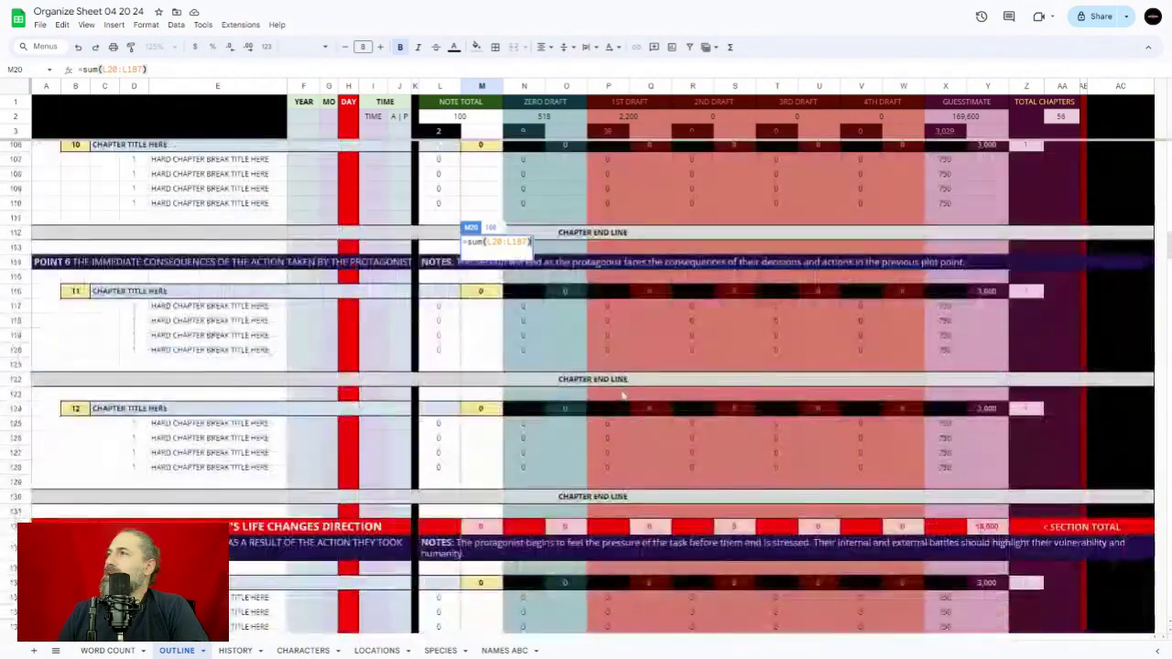
pyautogui.scroll(-6, 622, 395)
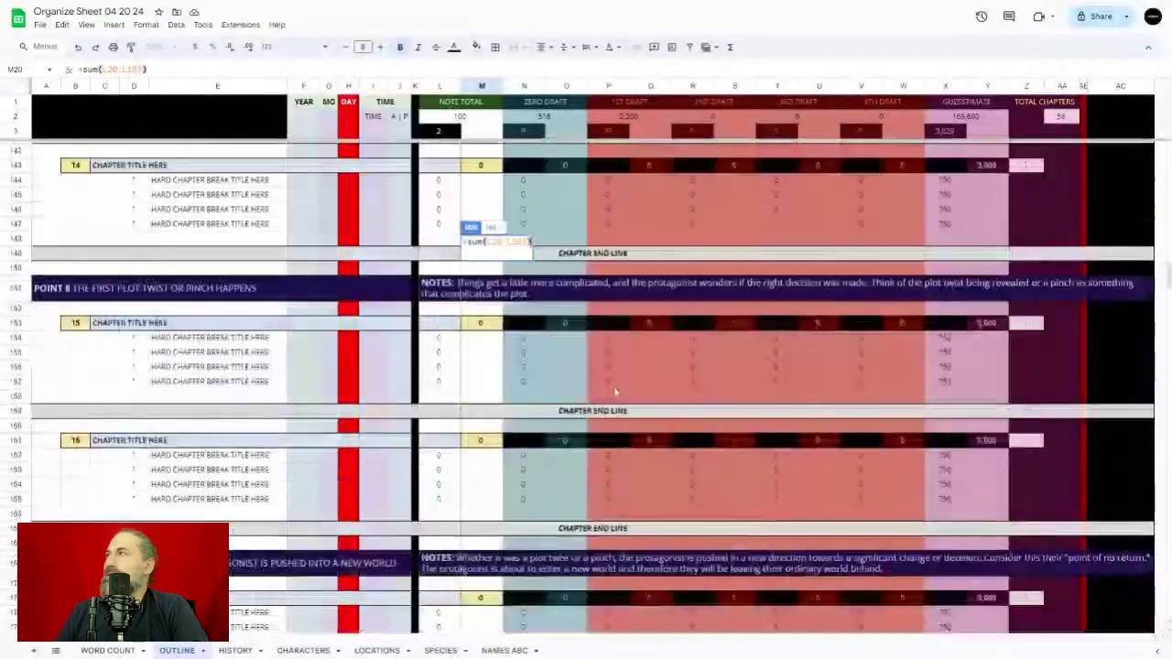
pyautogui.scroll(-3, 615, 392)
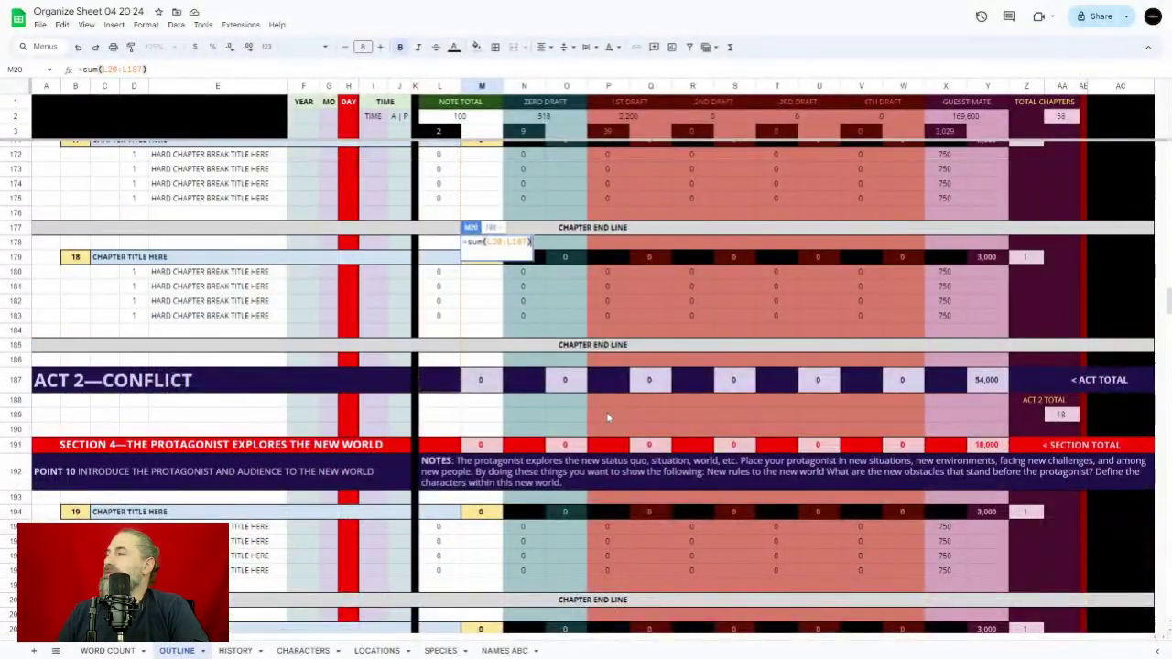
pyautogui.press('Return')
pyautogui.scroll(3, 586, 420)
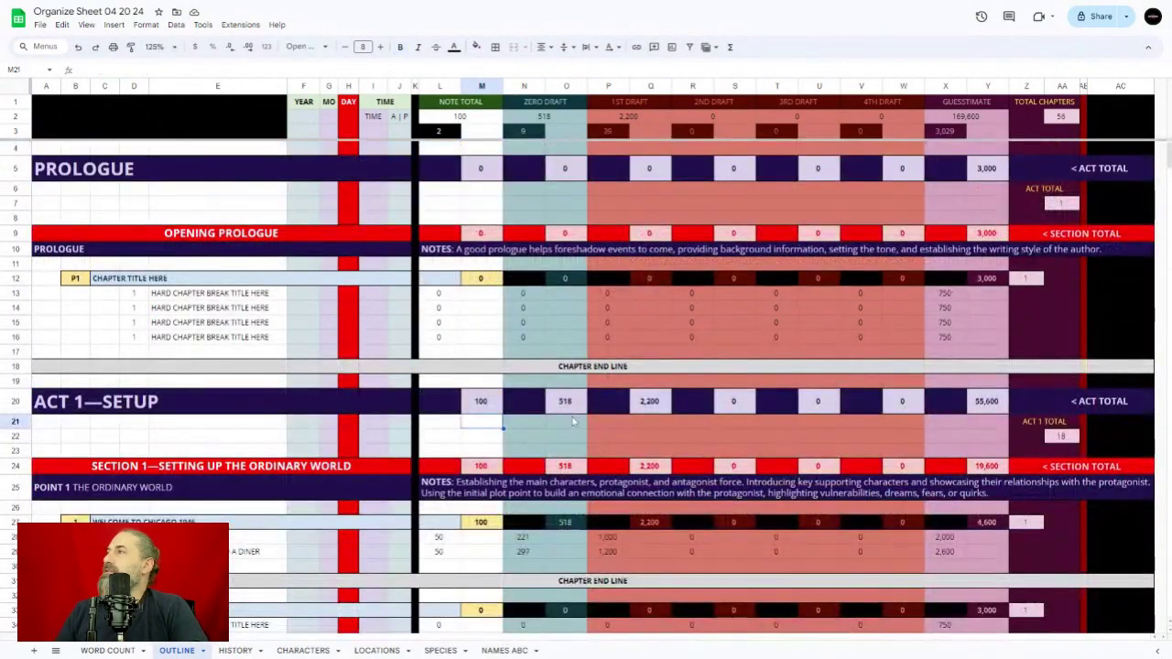
# Check chapter 1's NOTE TOTAL in M27, the ACT 1 chapter total in AA22 and the TOTAL CHAPTERS formula in AA2
pyautogui.scroll(-5, 550, 449)
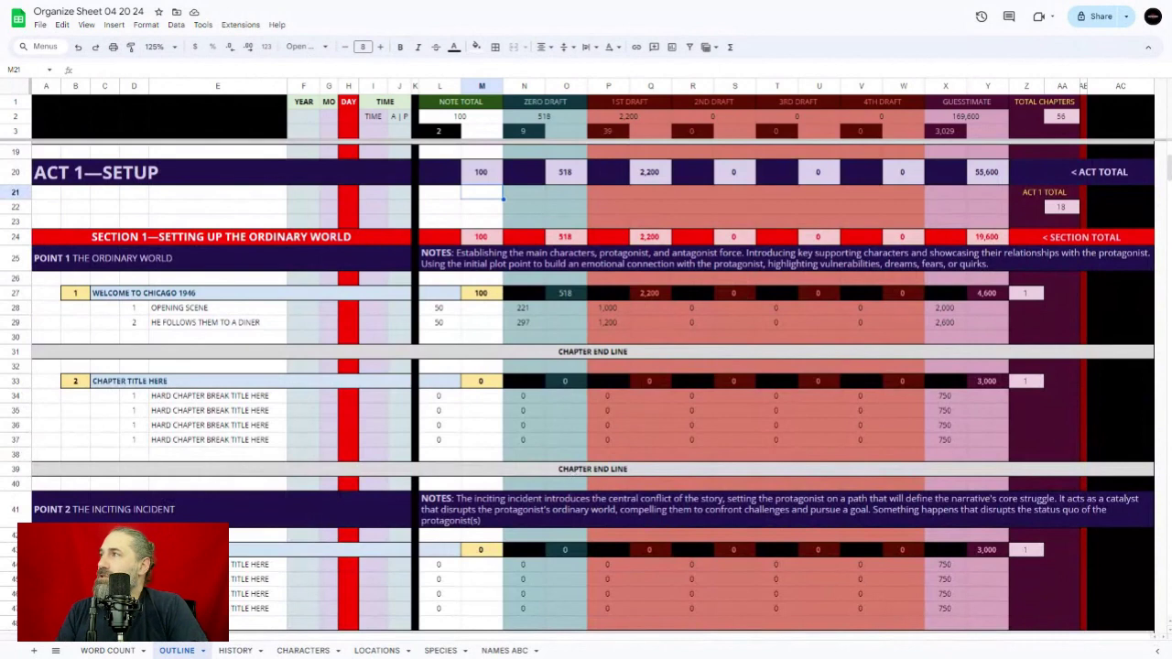
pyautogui.click(489, 296)
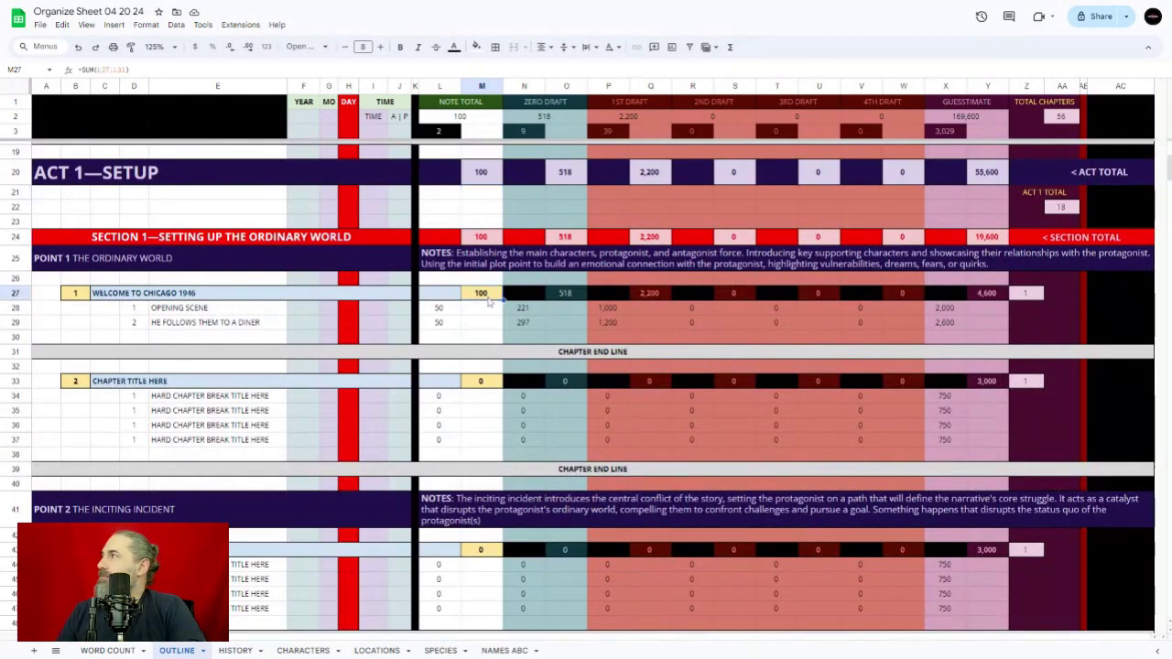
pyautogui.click(1061, 207)
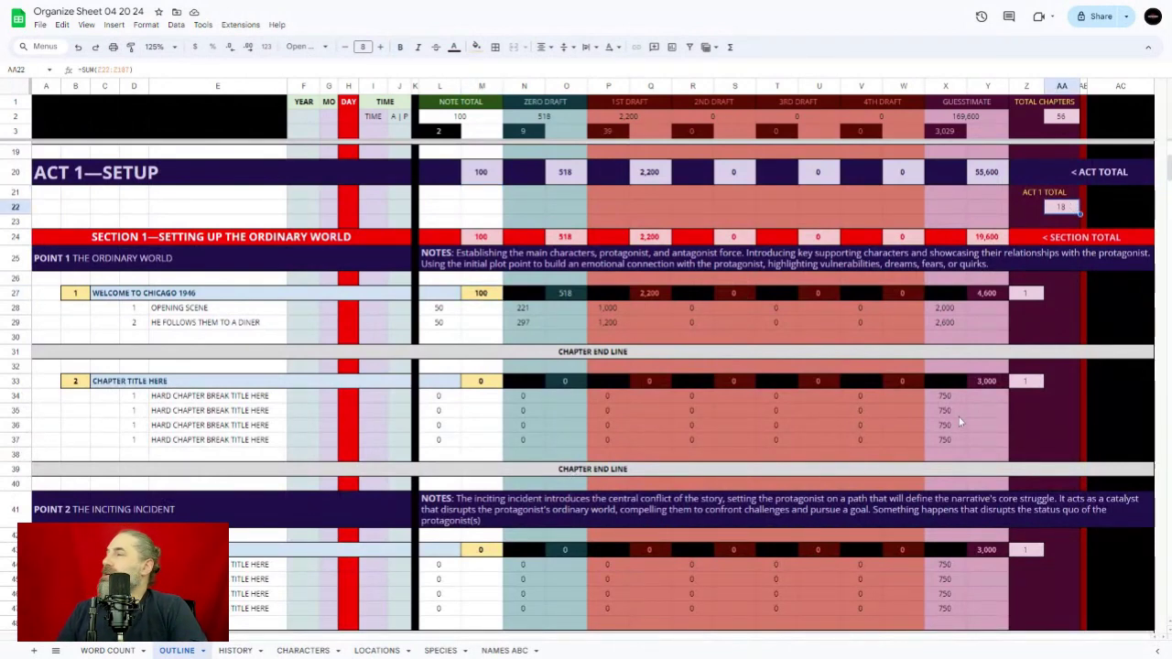
pyautogui.moveTo(905, 209); pyautogui.dragTo(1076, 213)
pyautogui.click(1076, 213)
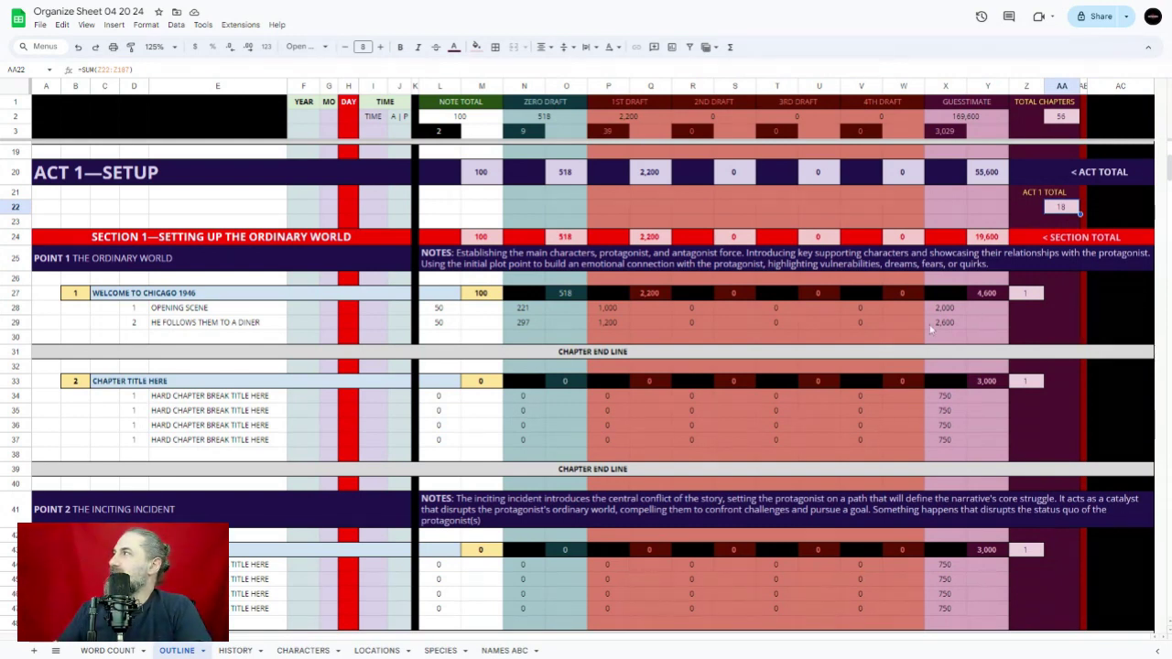
pyautogui.click(1055, 120)
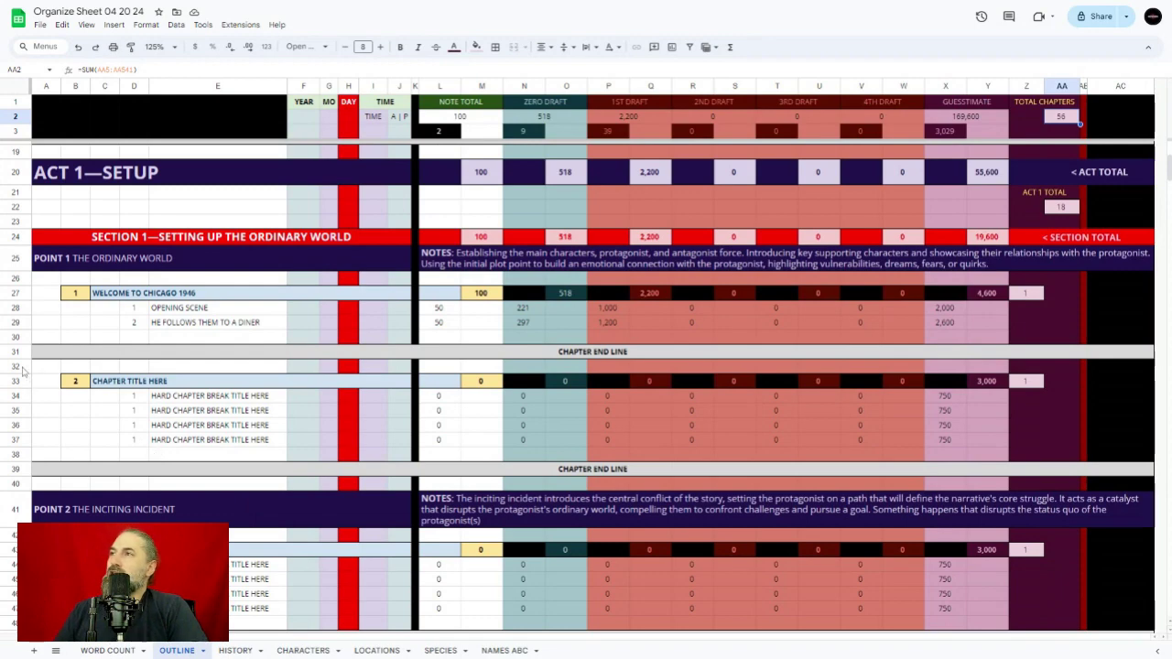
# Insert nine blank rows below chapter 2's block, rows 32 to 40, to make room for another chapter
pyautogui.click(67, 418)
pyautogui.scroll(-2, 73, 412)
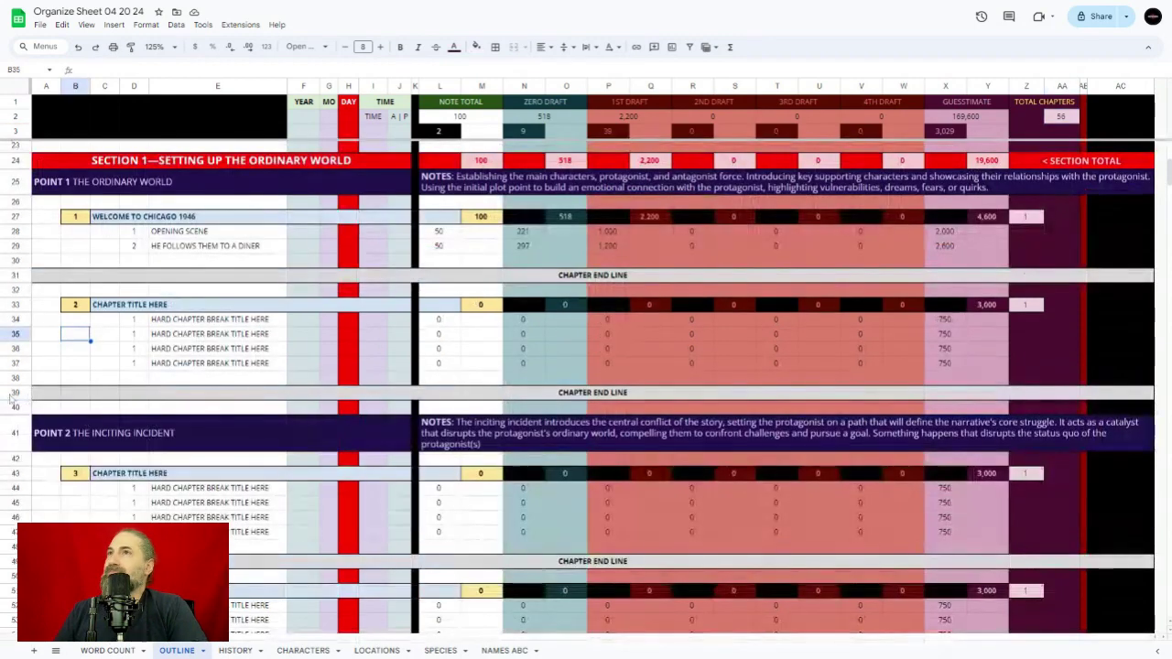
pyautogui.click(101, 365)
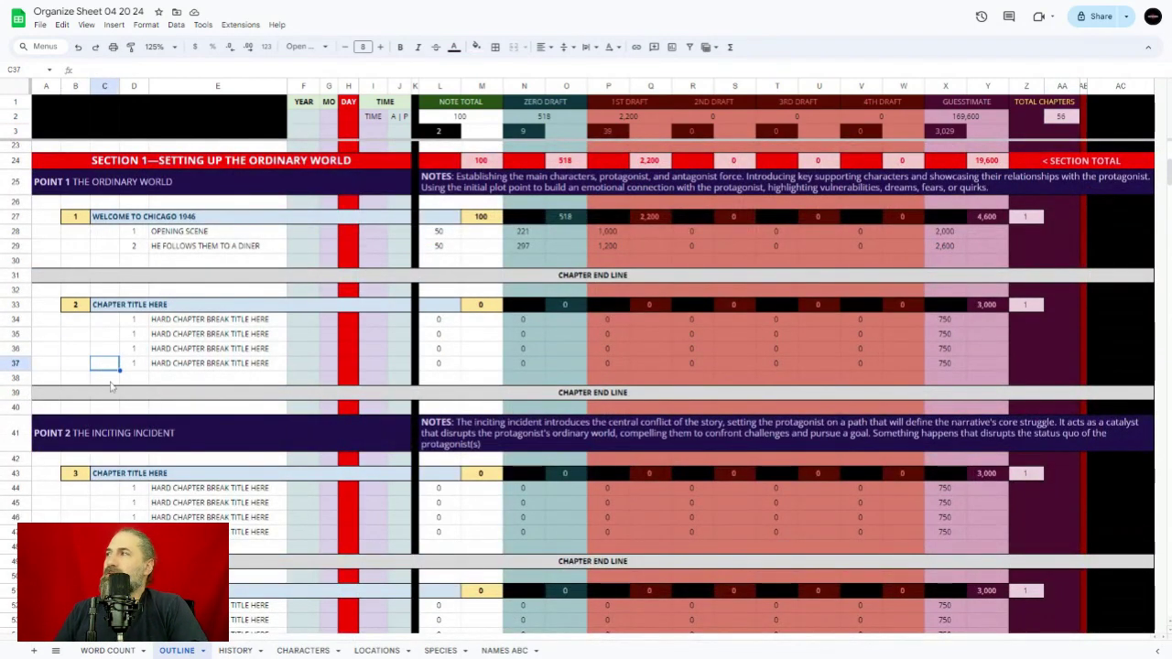
pyautogui.click(16, 407)
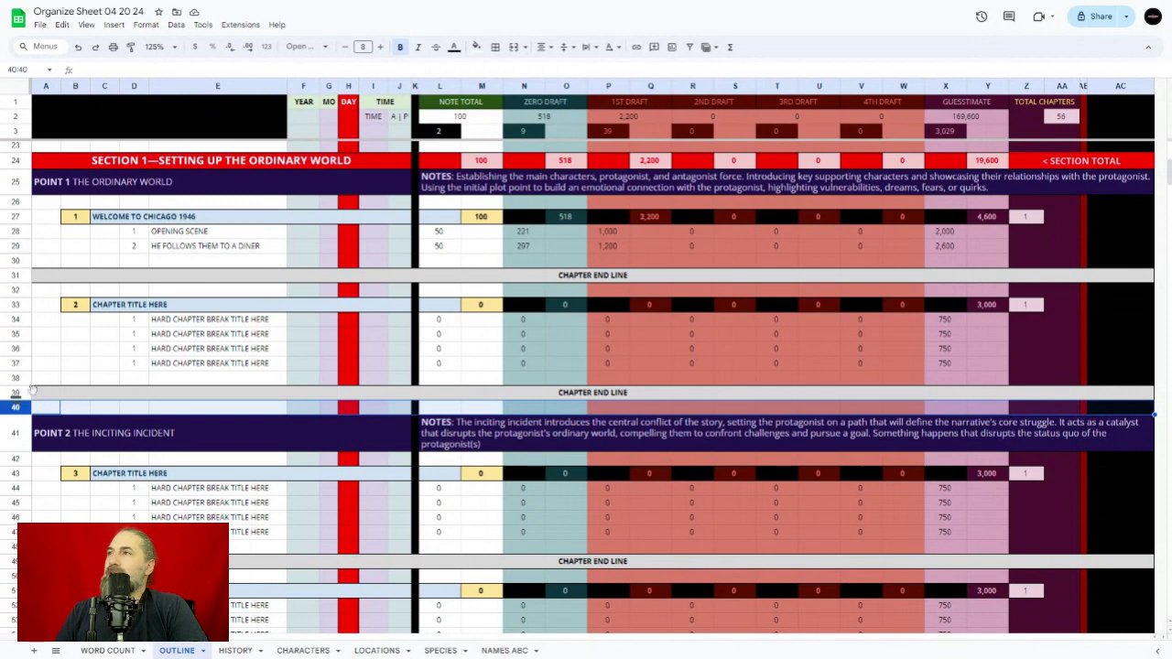
pyautogui.click(82, 366)
pyautogui.moveTo(15, 407); pyautogui.dragTo(12, 293)
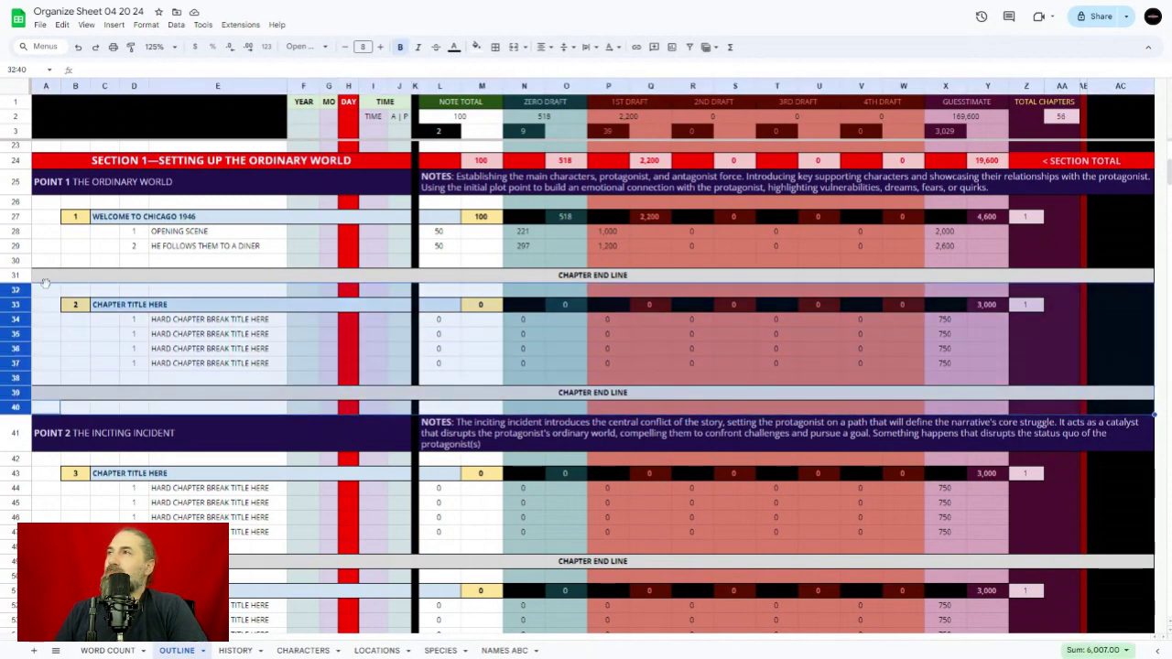
pyautogui.rightClick(25, 301)
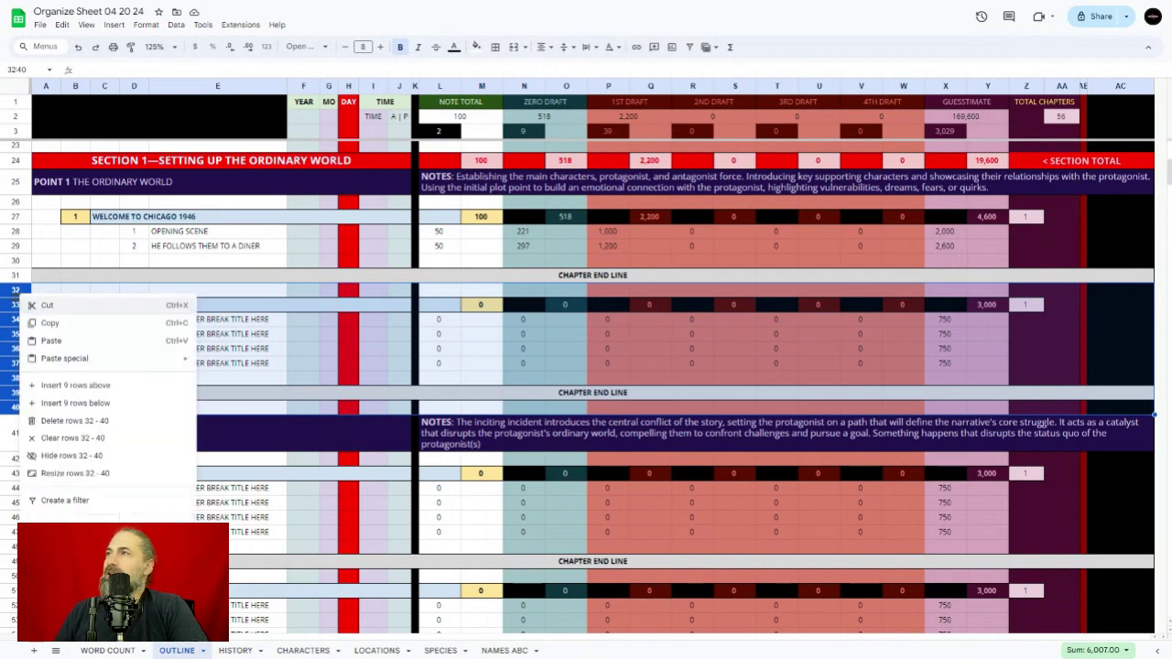
pyautogui.click(102, 408)
pyautogui.click(134, 377)
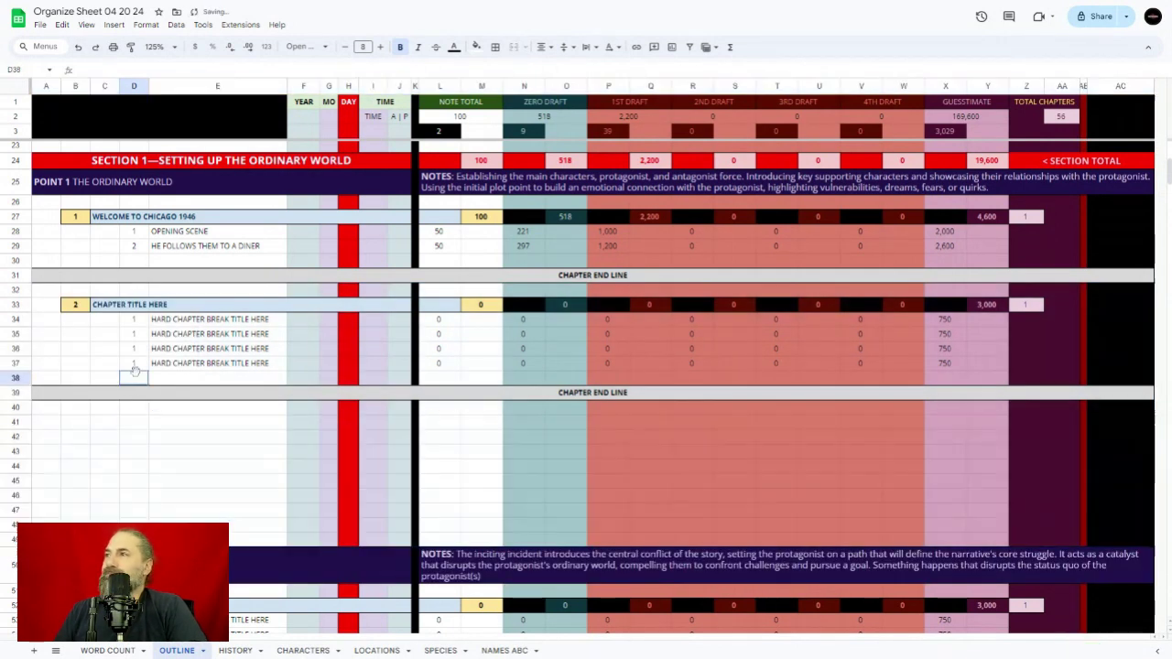
pyautogui.click(170, 456)
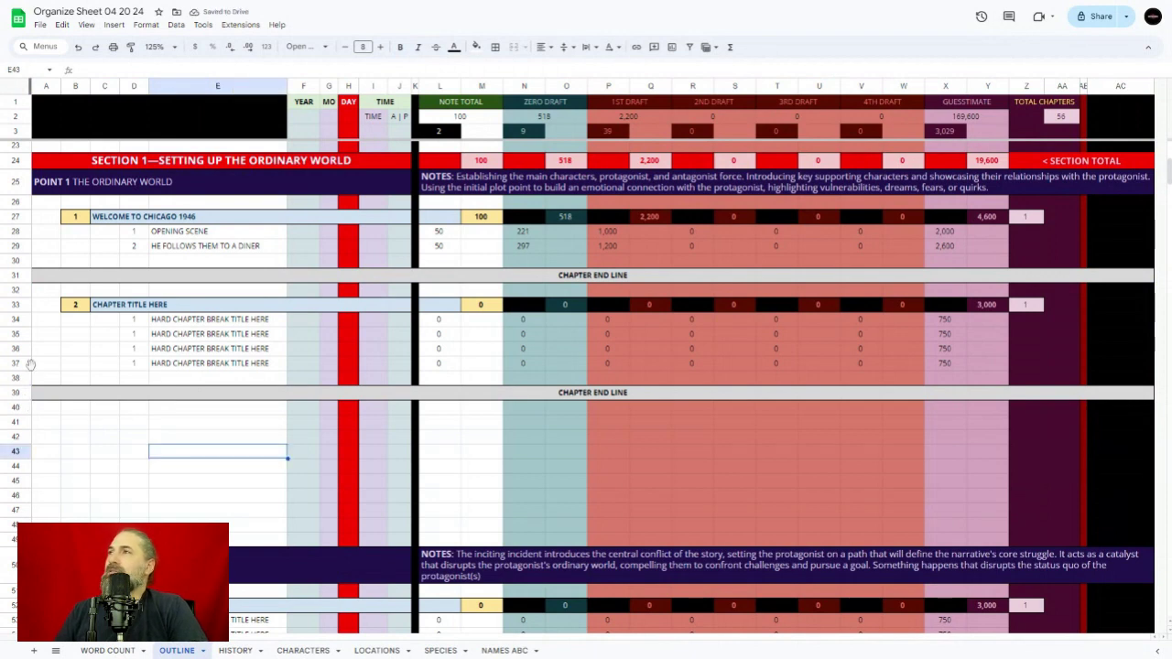
# Copy chapter 2's block, rows 33 to 39, to row 41 and delete the surplus blank row 48
pyautogui.moveTo(19, 306); pyautogui.dragTo(22, 392)
pyautogui.hotkey('ctrl', 'c')
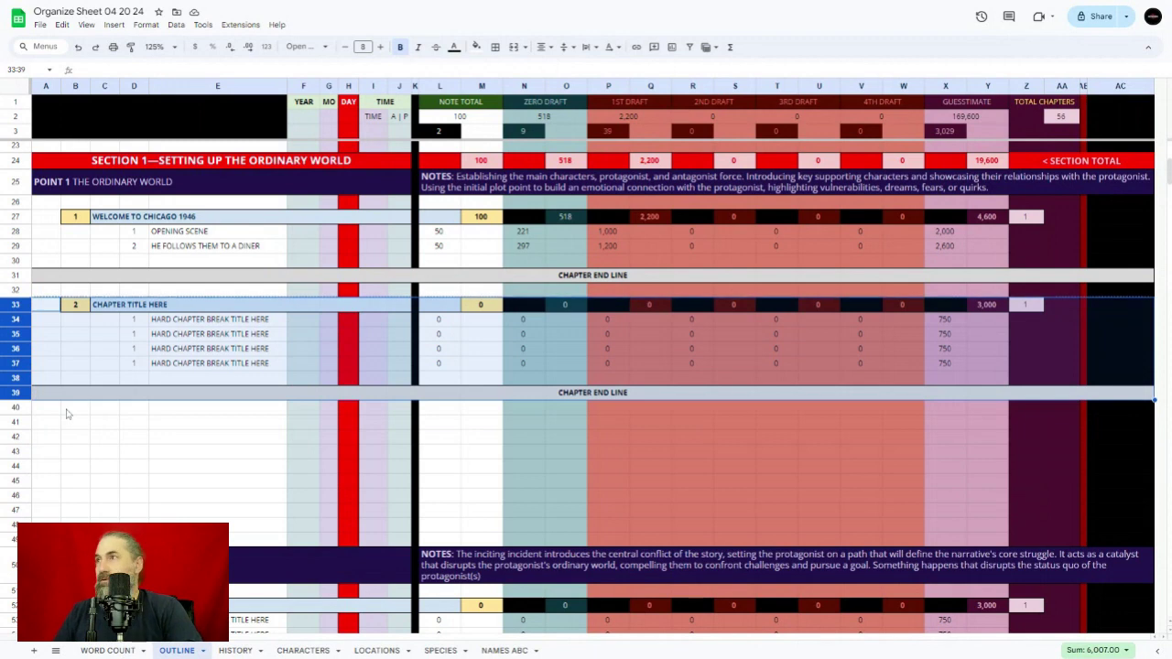
pyautogui.click(20, 421)
pyautogui.hotkey('ctrl', 'v')
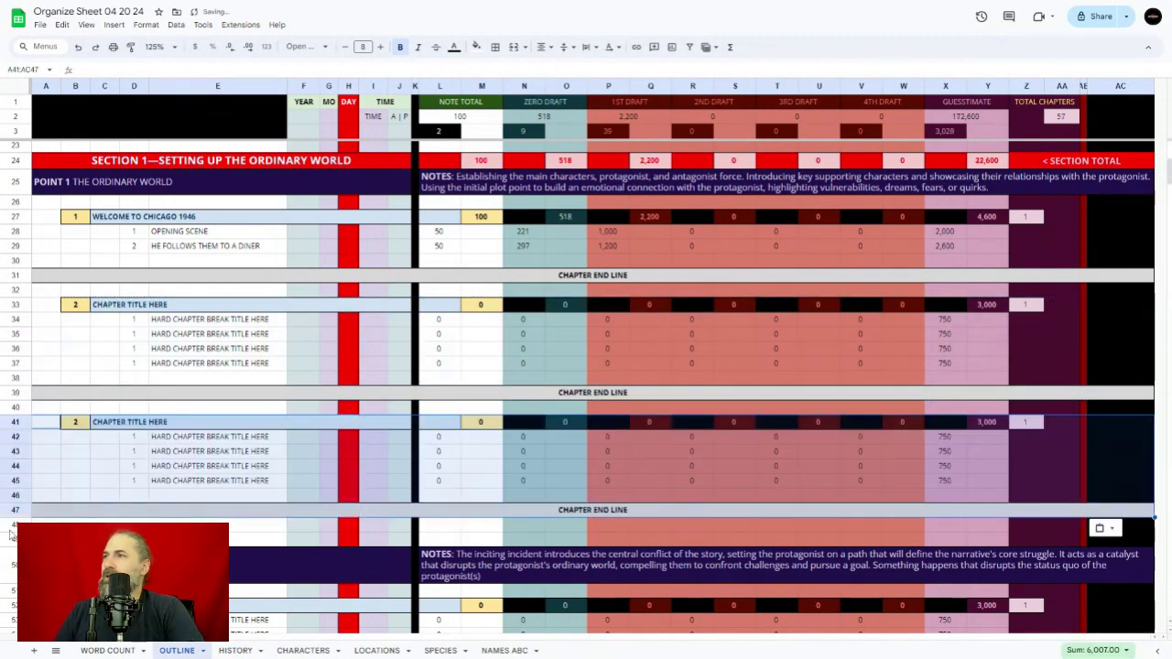
pyautogui.rightClick(11, 531)
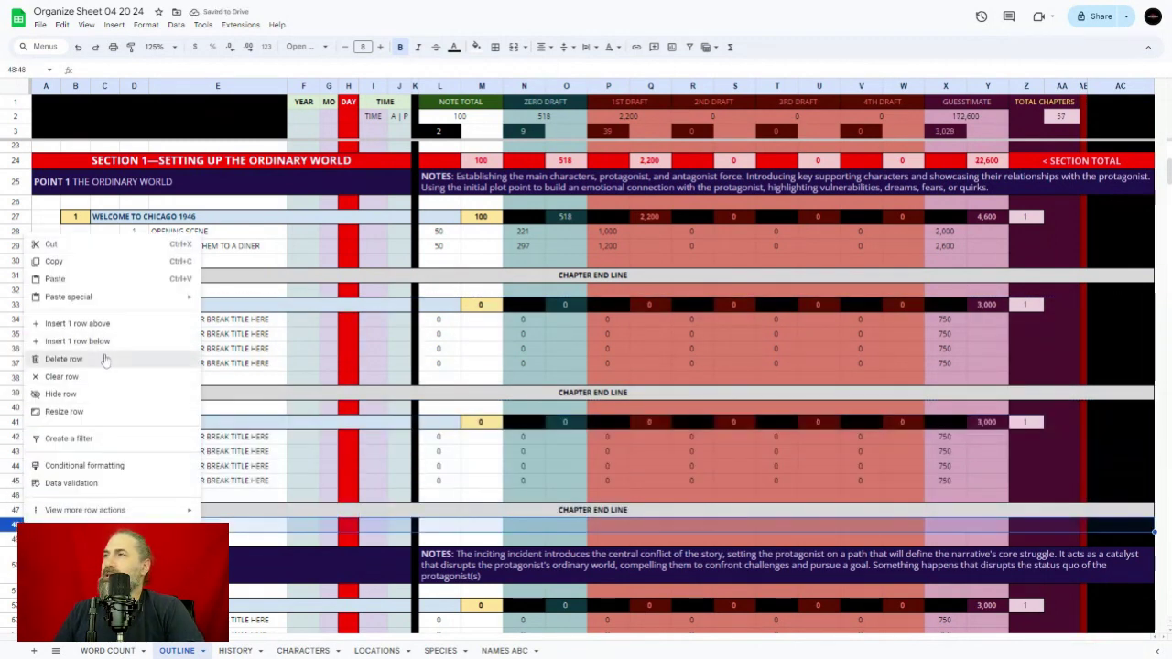
pyautogui.click(104, 360)
pyautogui.click(165, 392)
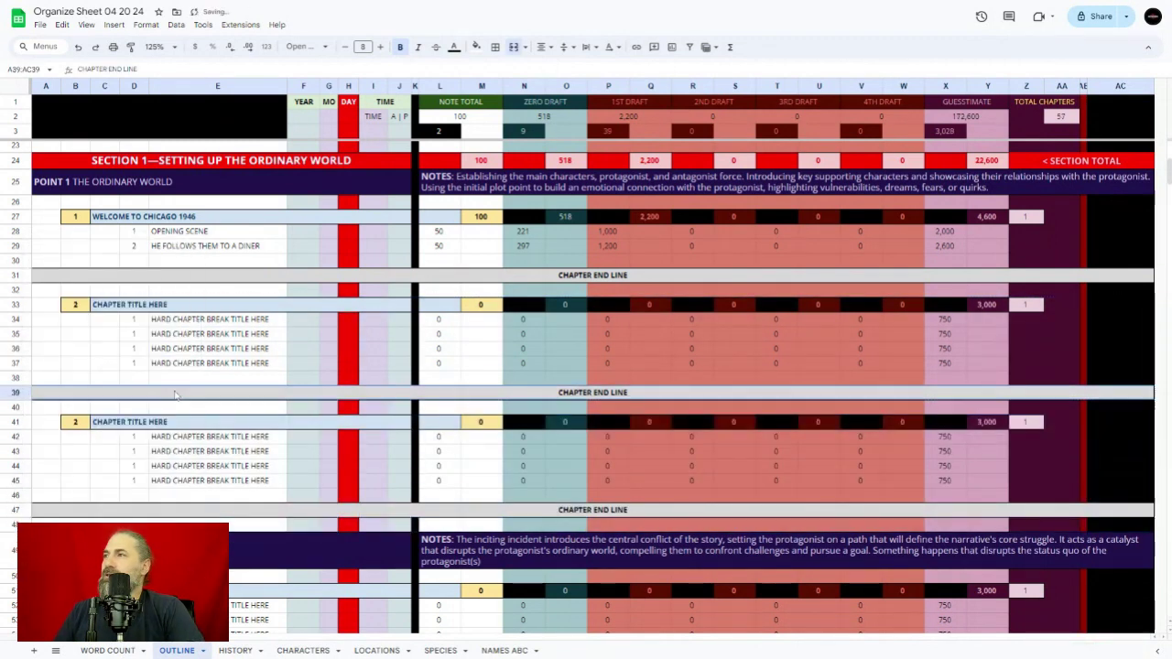
# Renumber the copied chapter in B41 as 3
pyautogui.click(172, 317)
pyautogui.click(80, 422)
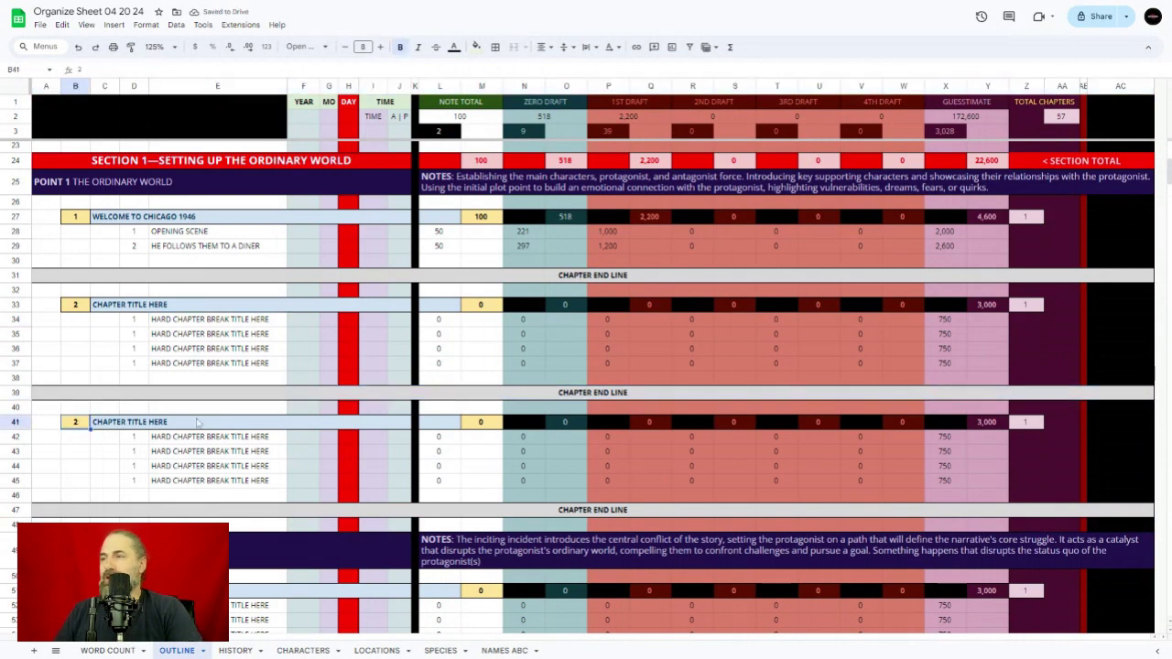
pyautogui.write('3')
pyautogui.click(187, 409)
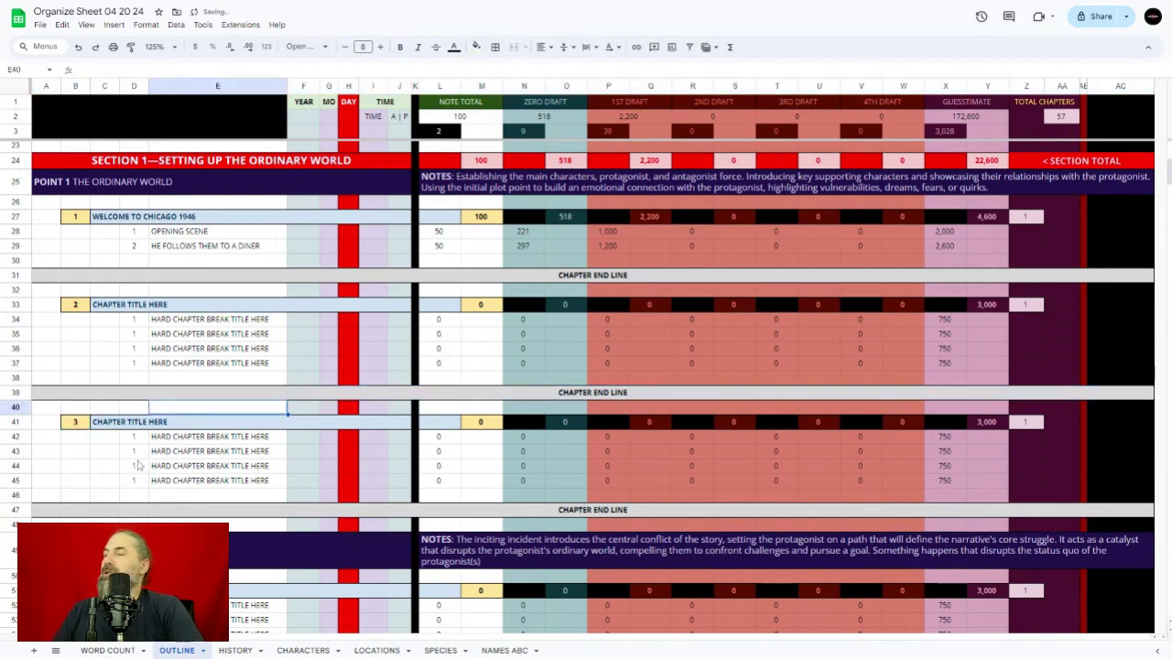
# Insert one row below row 45 in chapter 3 and copy the hard chapter break of row 45 into row 46
pyautogui.click(157, 466)
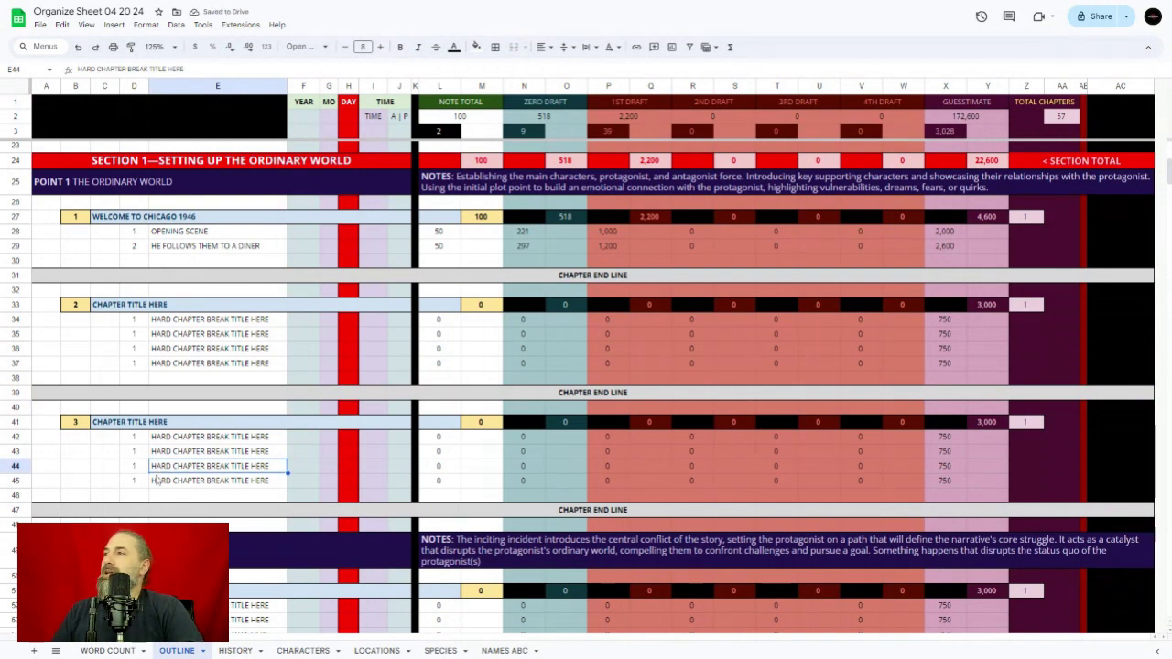
pyautogui.click(107, 468)
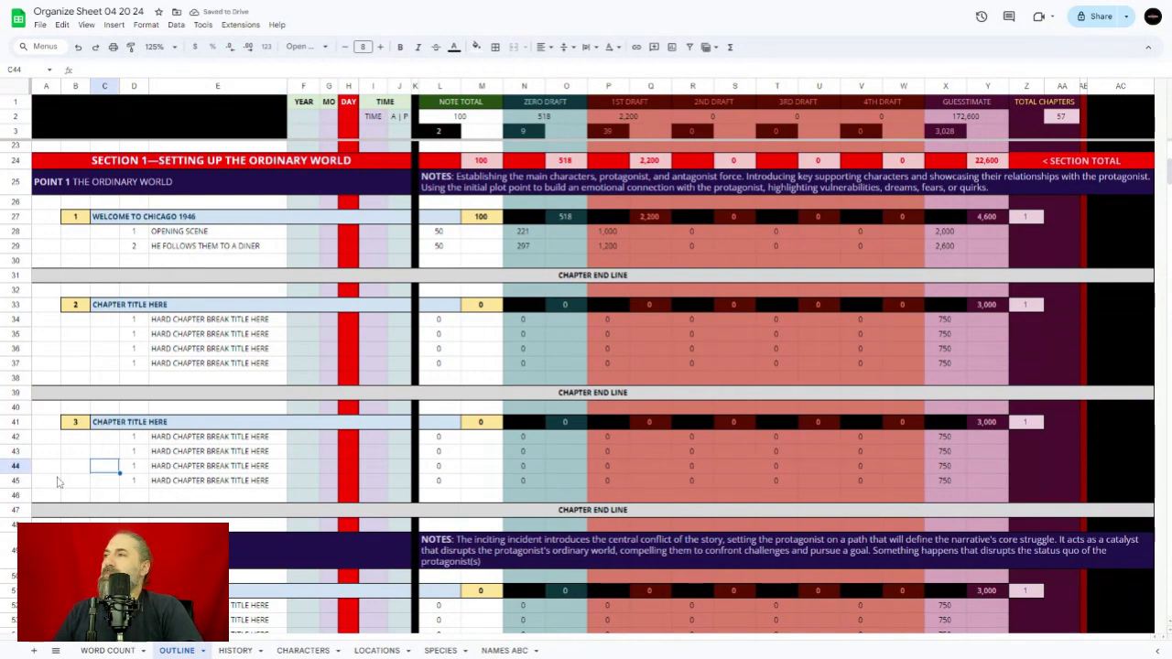
pyautogui.click(16, 480)
pyautogui.rightClick(18, 478)
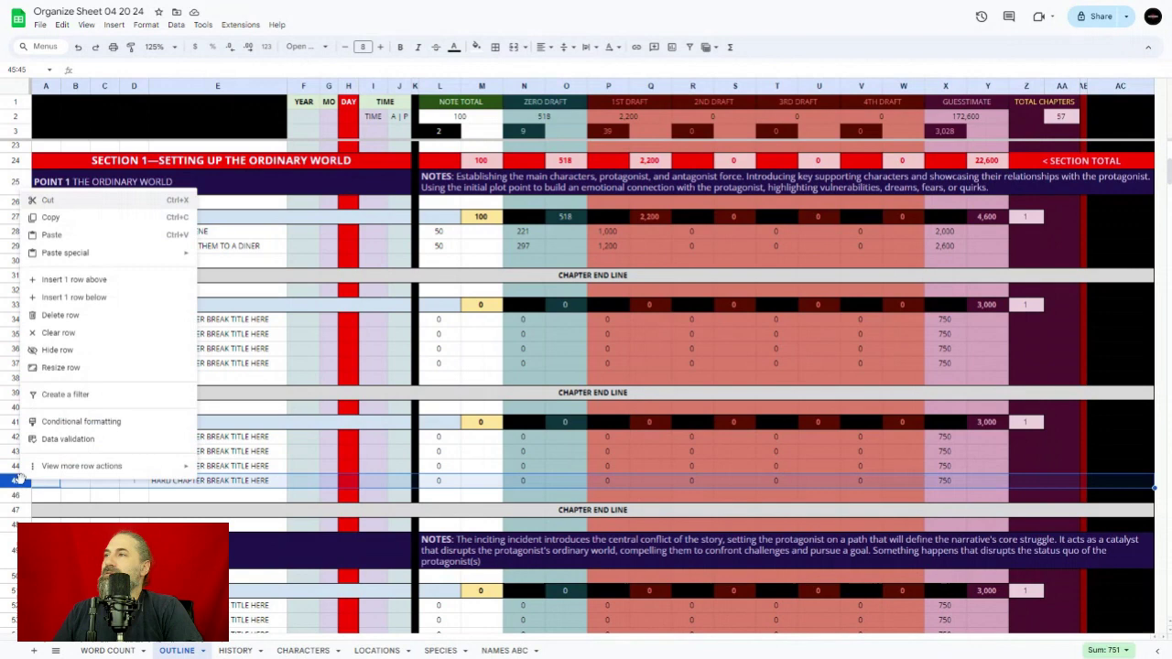
pyautogui.click(110, 297)
pyautogui.click(116, 455)
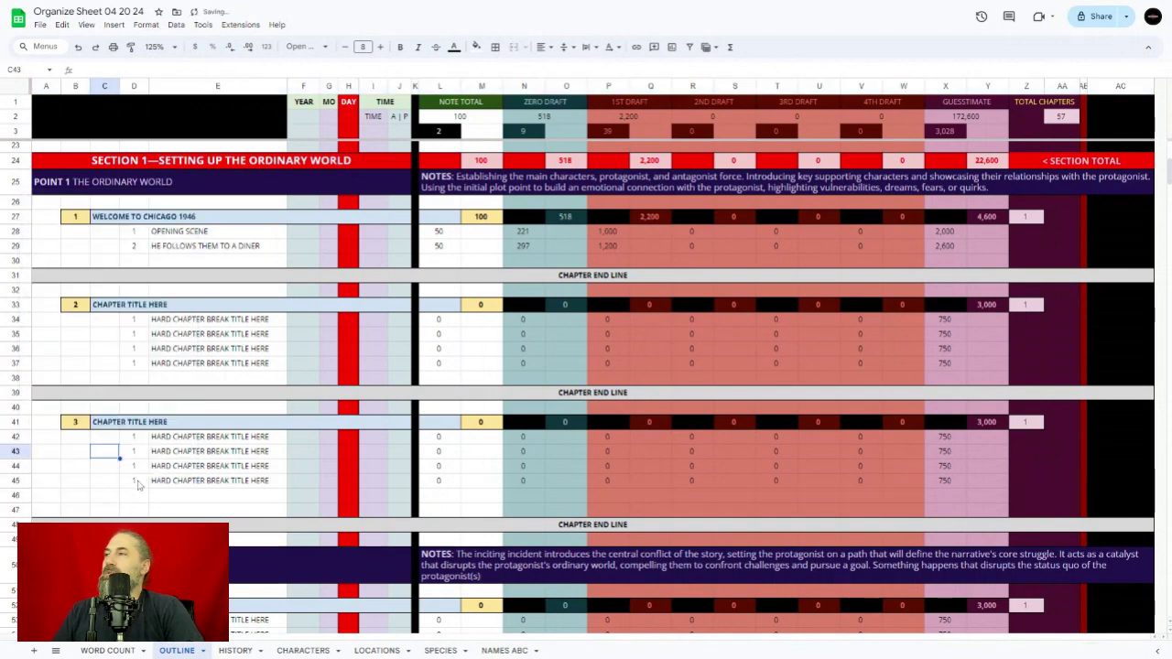
pyautogui.click(16, 480)
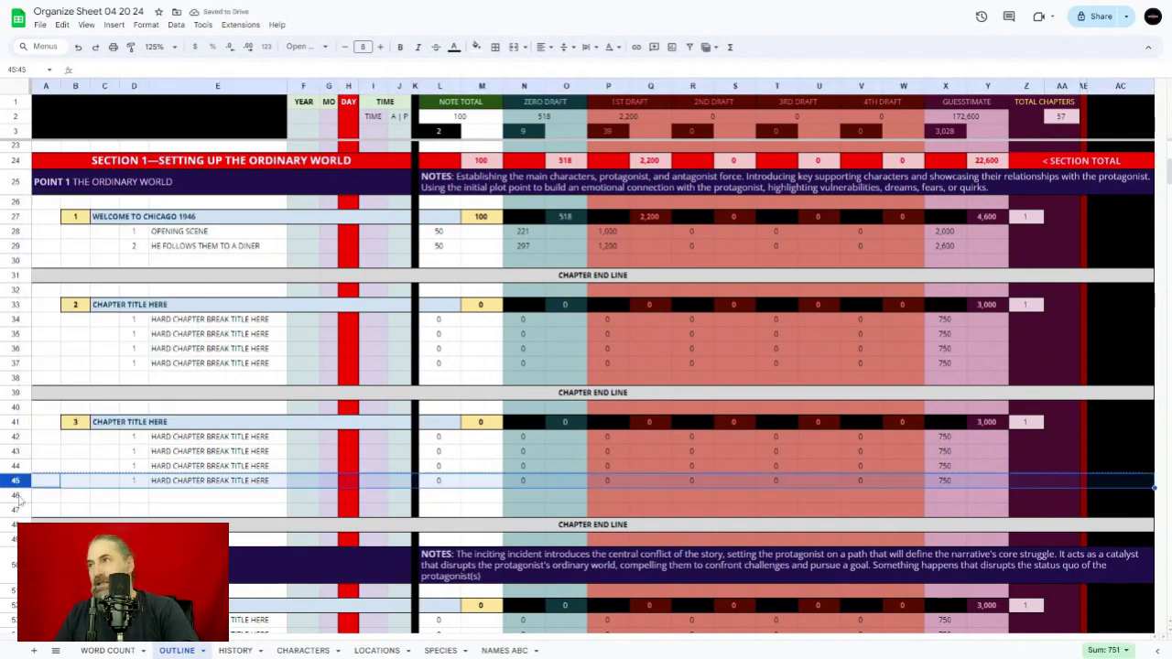
pyautogui.hotkey('ctrl', 'c')
pyautogui.click(17, 495)
pyautogui.hotkey('ctrl', 'v')
pyautogui.click(79, 466)
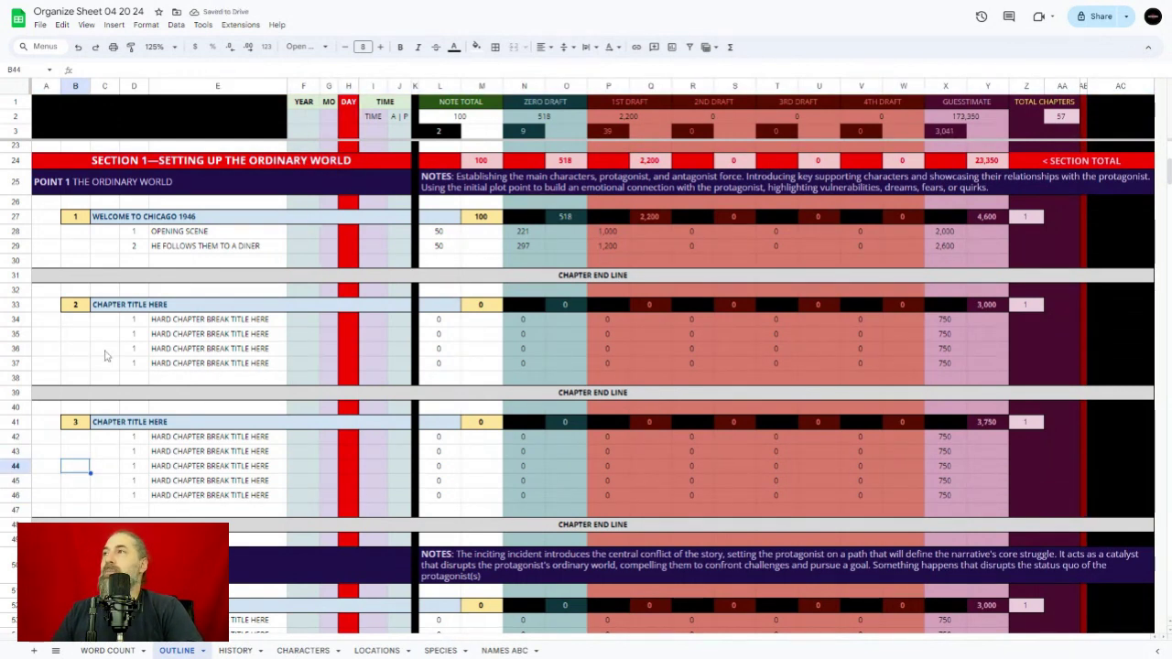
pyautogui.moveTo(134, 319); pyautogui.dragTo(136, 362)
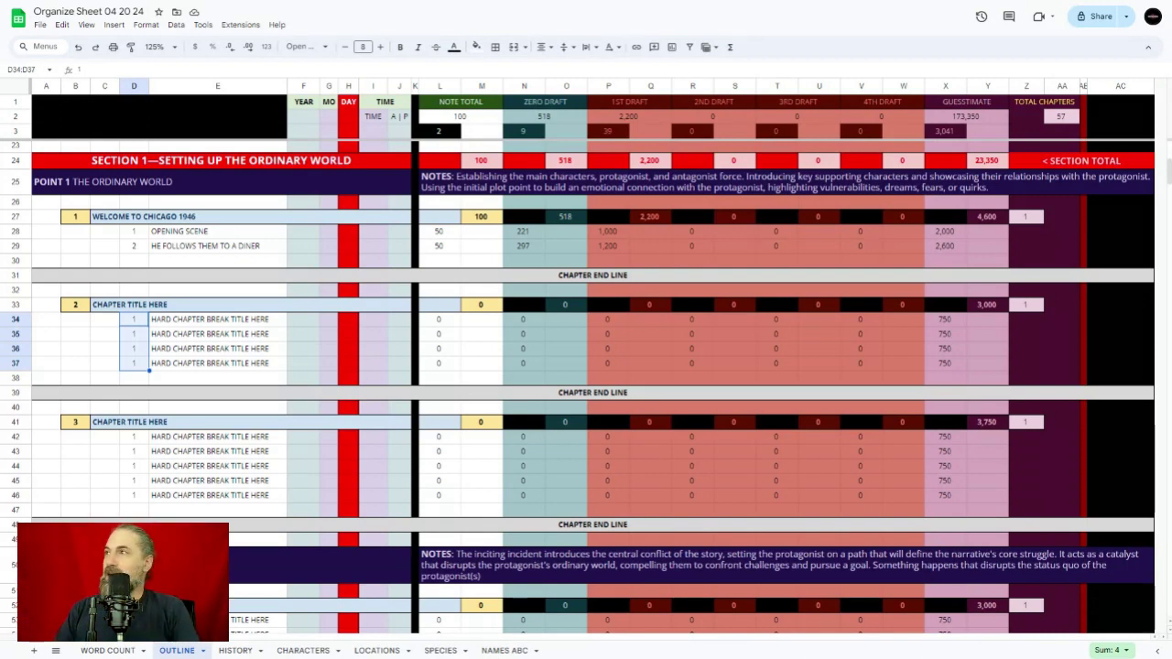
pyautogui.click(115, 357)
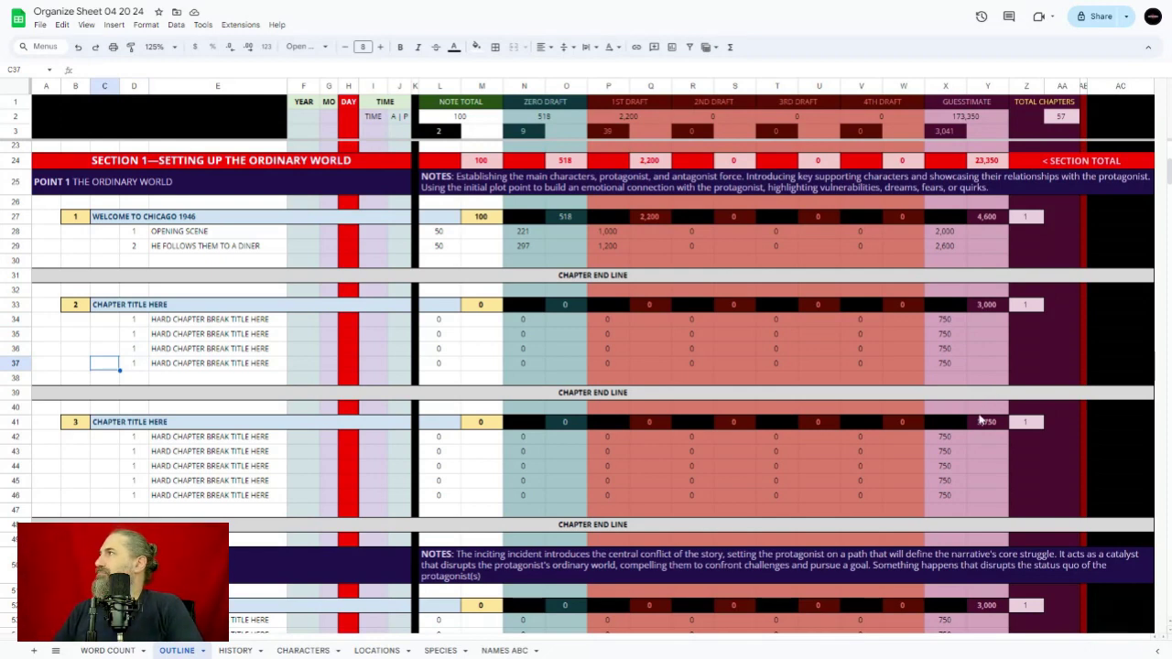
# Inspect the ZERO DRAFT and GUESSTIMATE total formulas in row 2 and the per-chapter average formulas across row 3
pyautogui.click(486, 115)
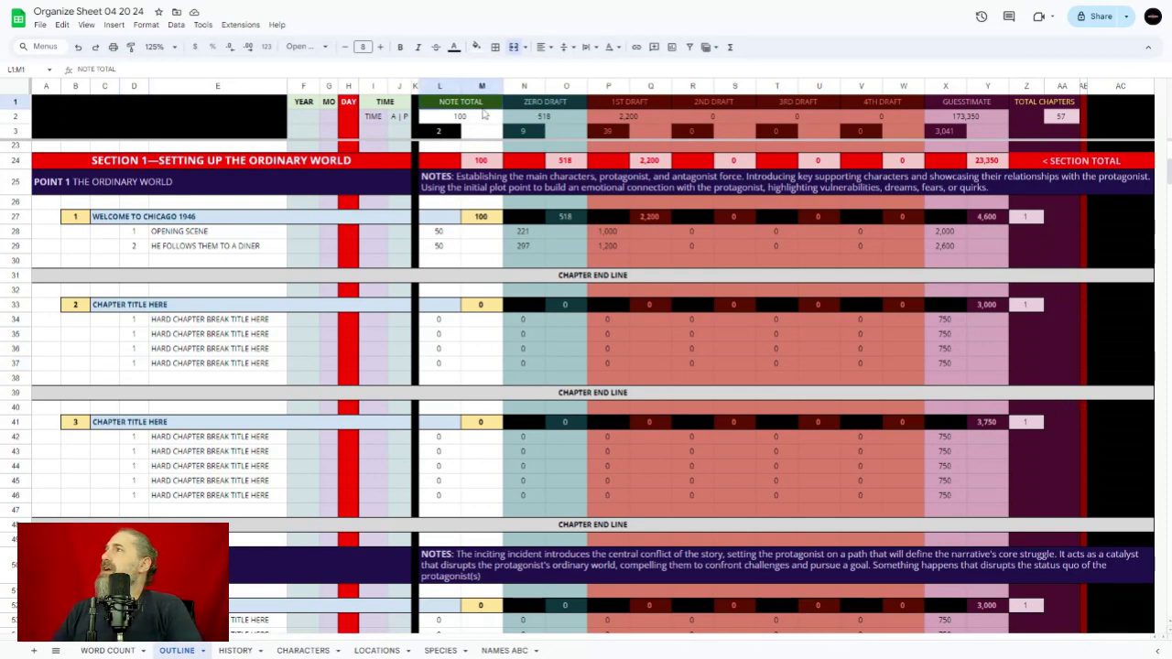
pyautogui.click(556, 121)
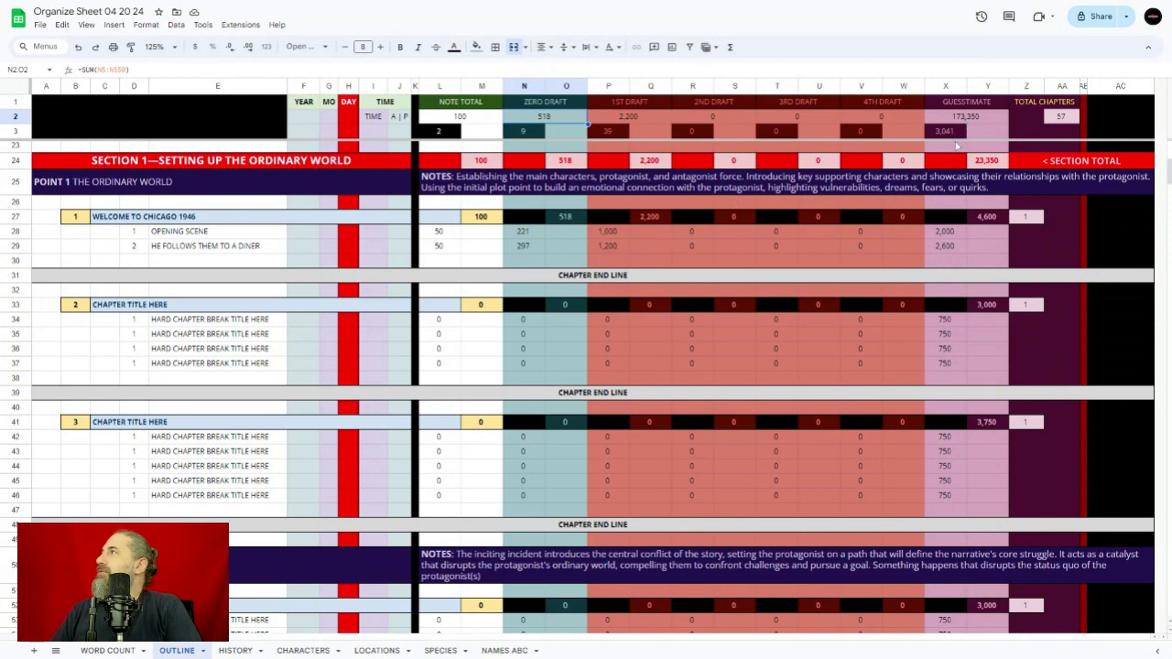
pyautogui.click(530, 132)
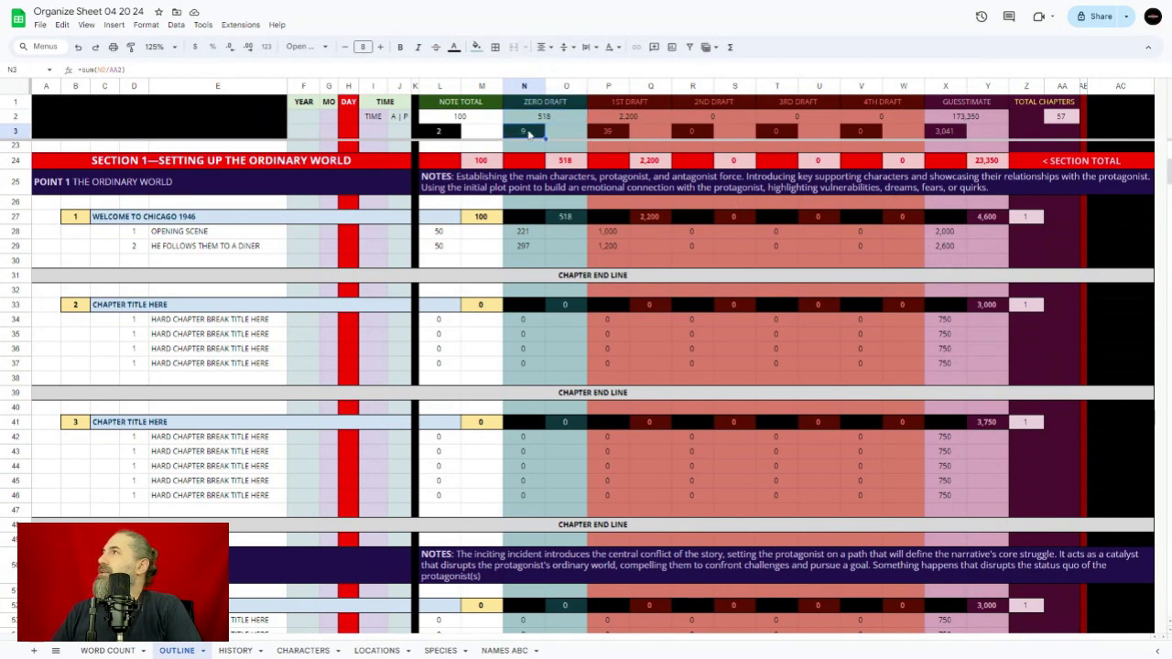
pyautogui.click(606, 134)
pyautogui.click(696, 134)
pyautogui.click(788, 136)
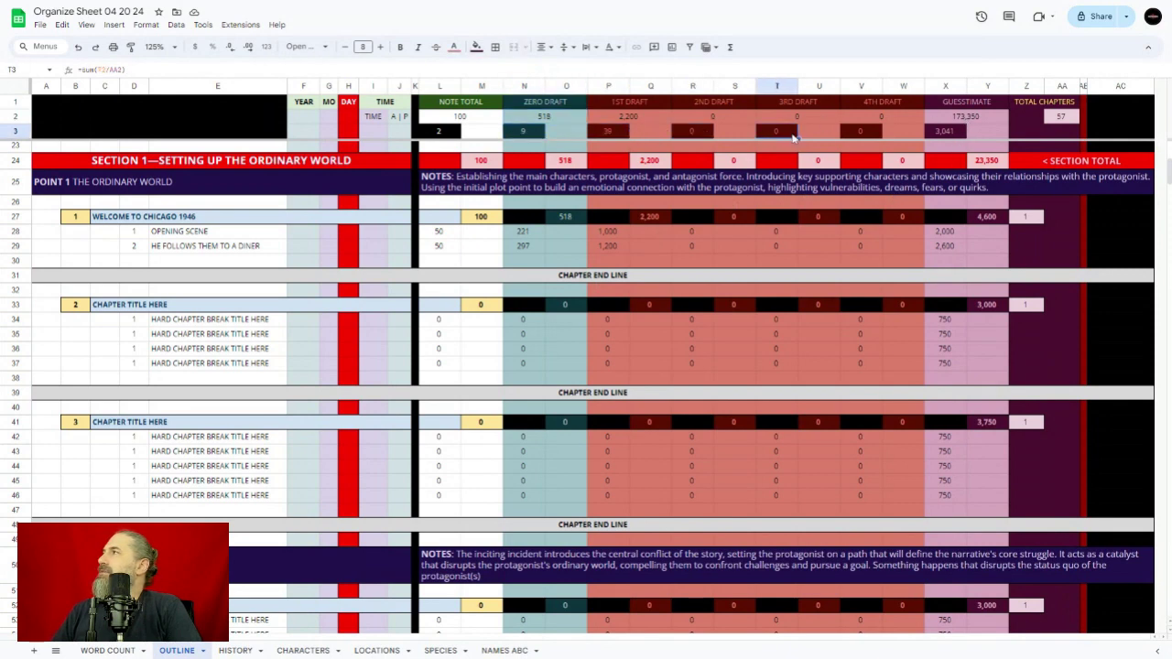
pyautogui.click(872, 135)
pyautogui.click(943, 135)
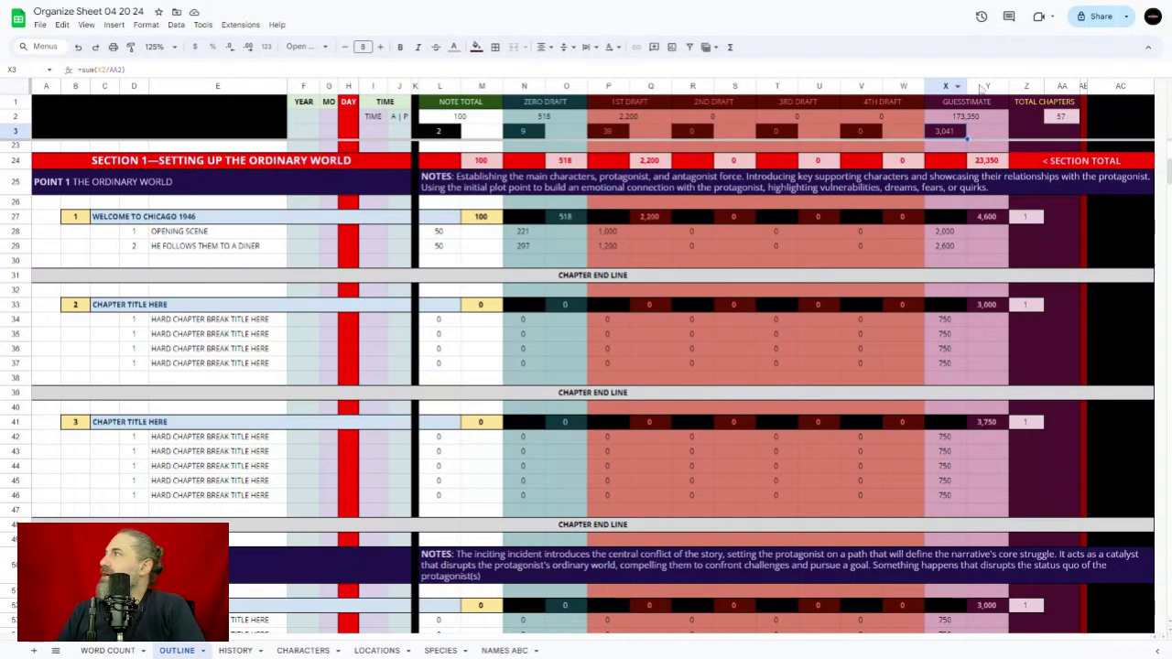
pyautogui.click(1000, 118)
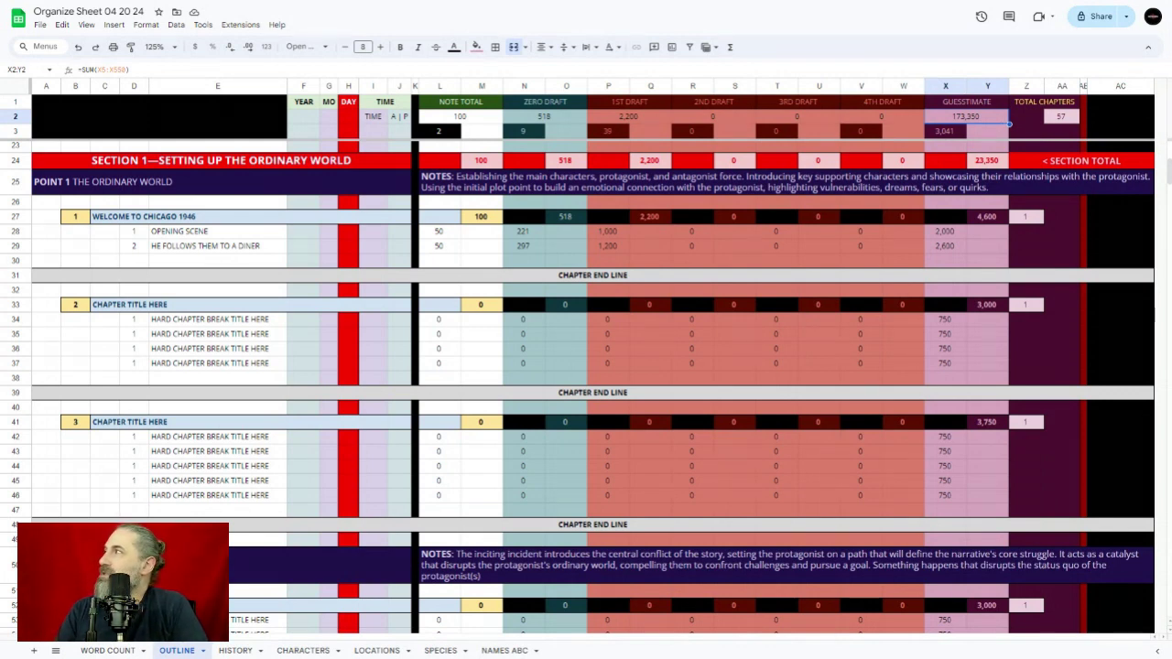
pyautogui.click(957, 132)
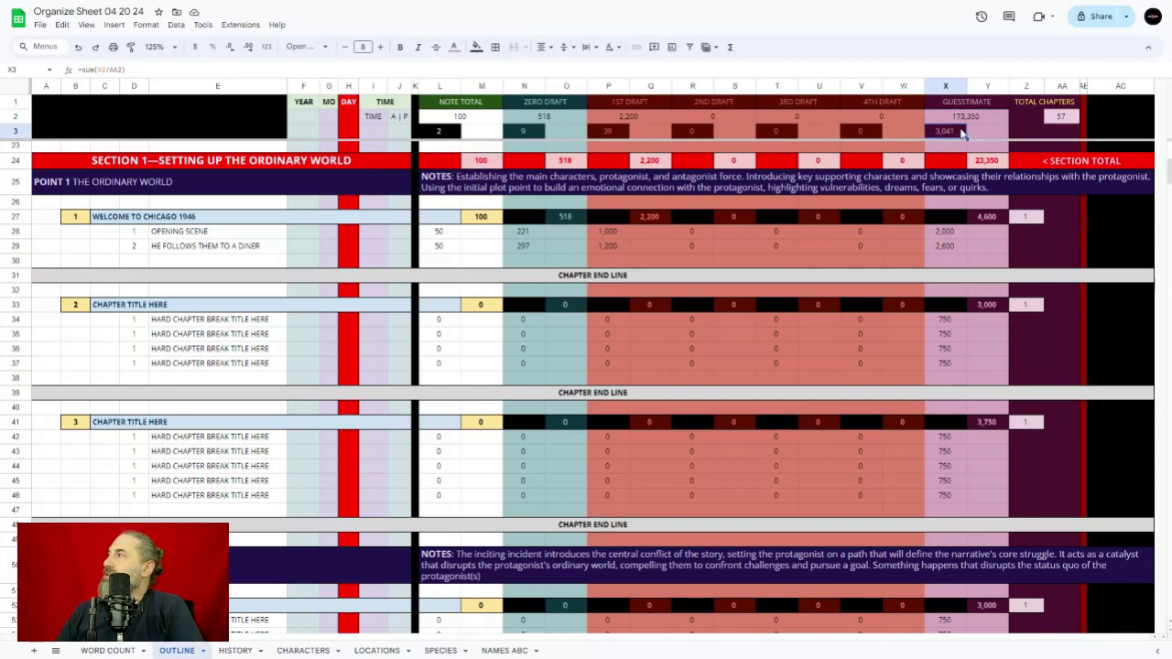
# Review chapter 1's word counts from the note column to the guesstimate column, L28 to Y29
pyautogui.click(934, 234)
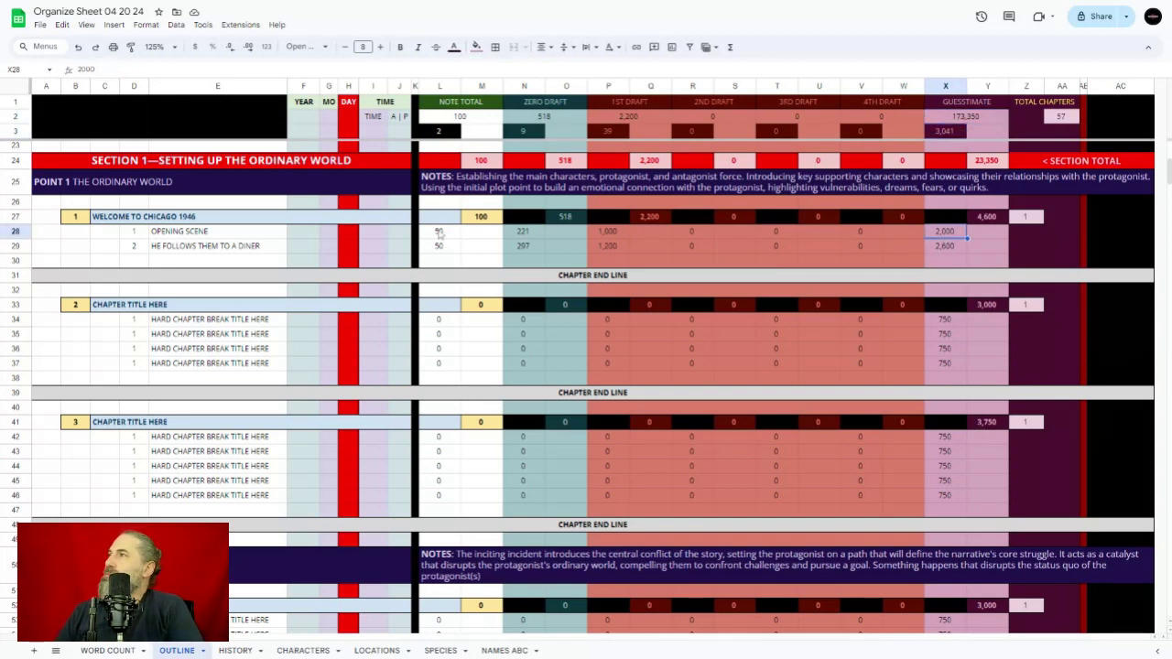
pyautogui.moveTo(440, 235); pyautogui.dragTo(996, 249)
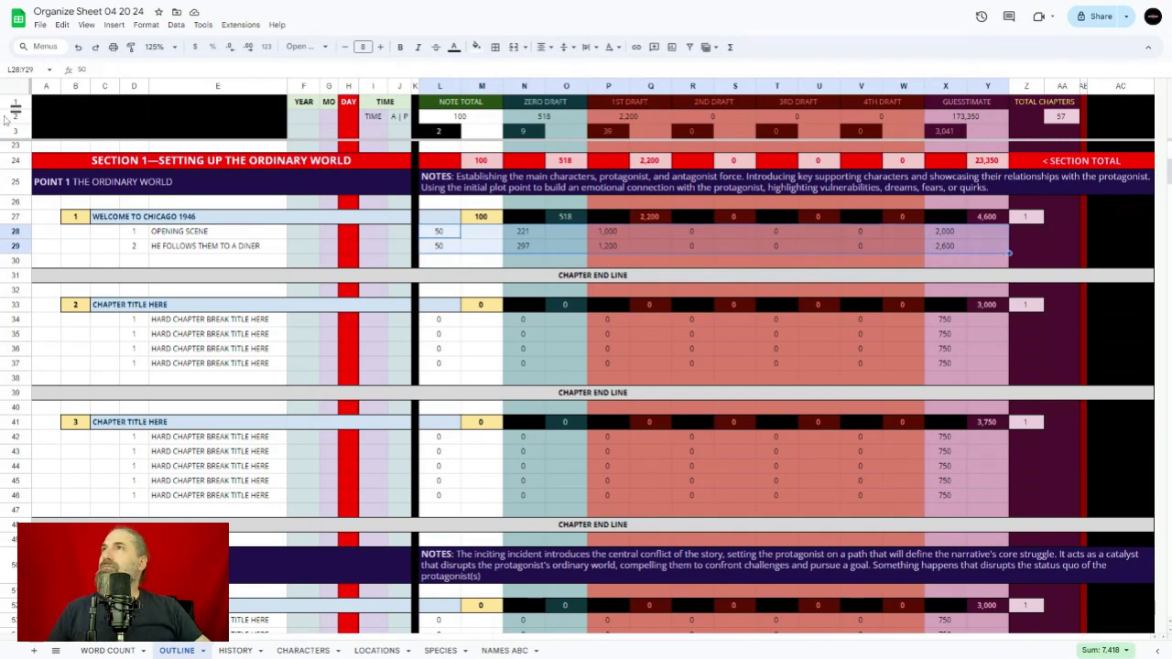
pyautogui.click(75, 348)
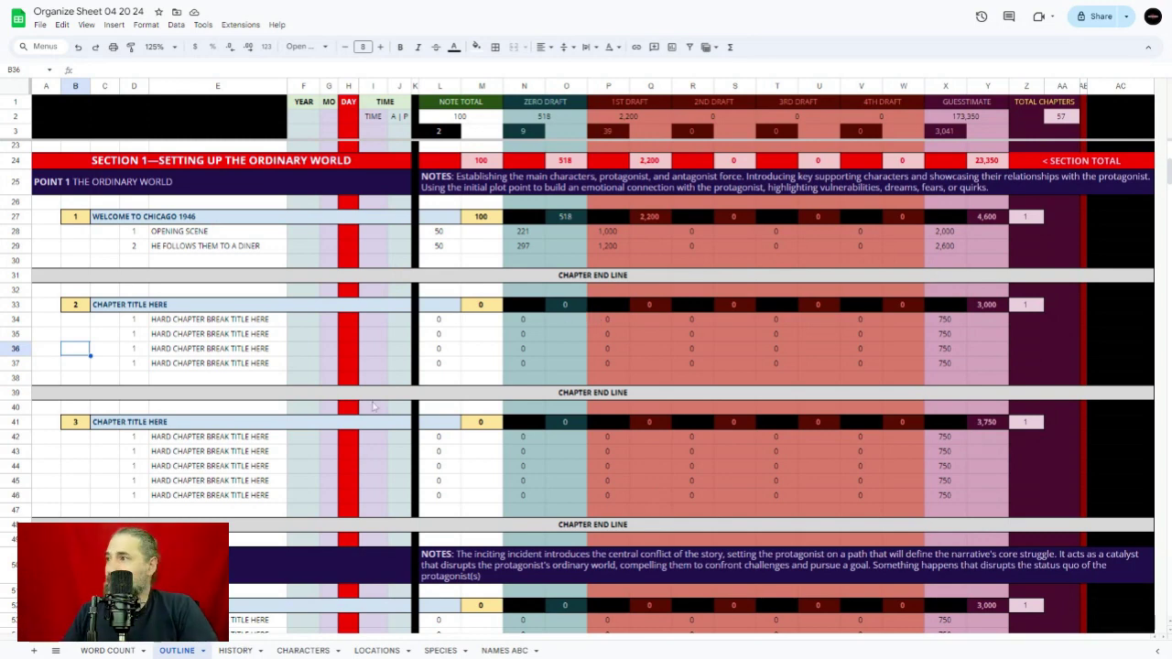
# Open the HISTORY sheet and go through its YEAR, MONTH, DAY, TIME and EVENT DESCRIPTION columns
pyautogui.click(242, 650)
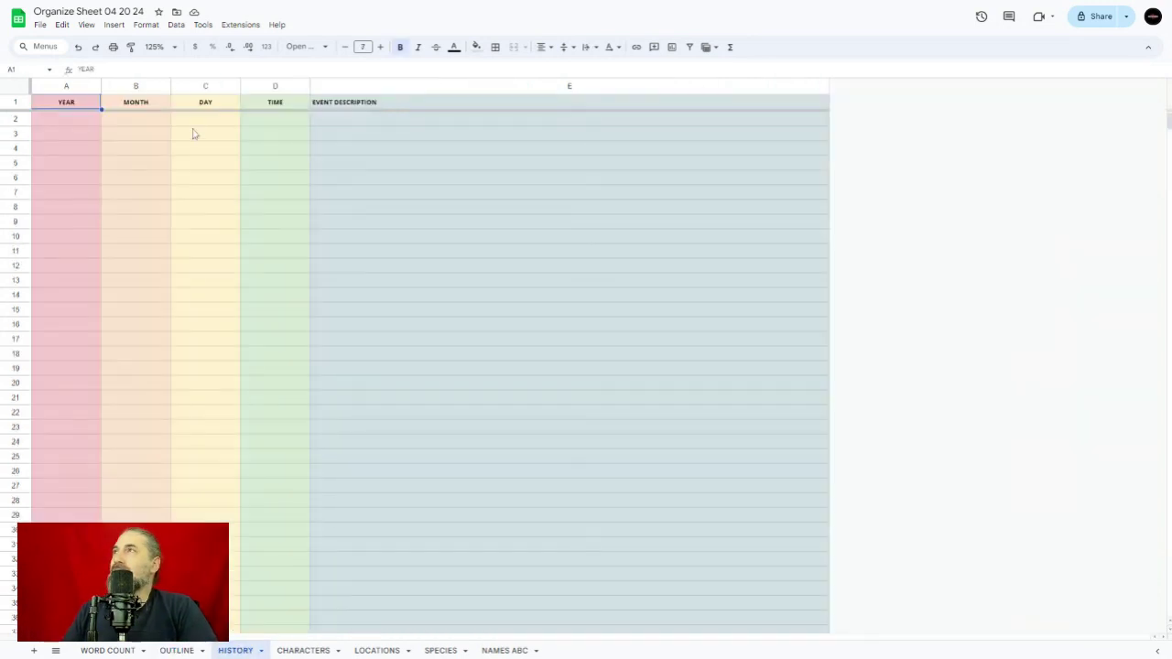
pyautogui.click(162, 47)
pyautogui.click(165, 171)
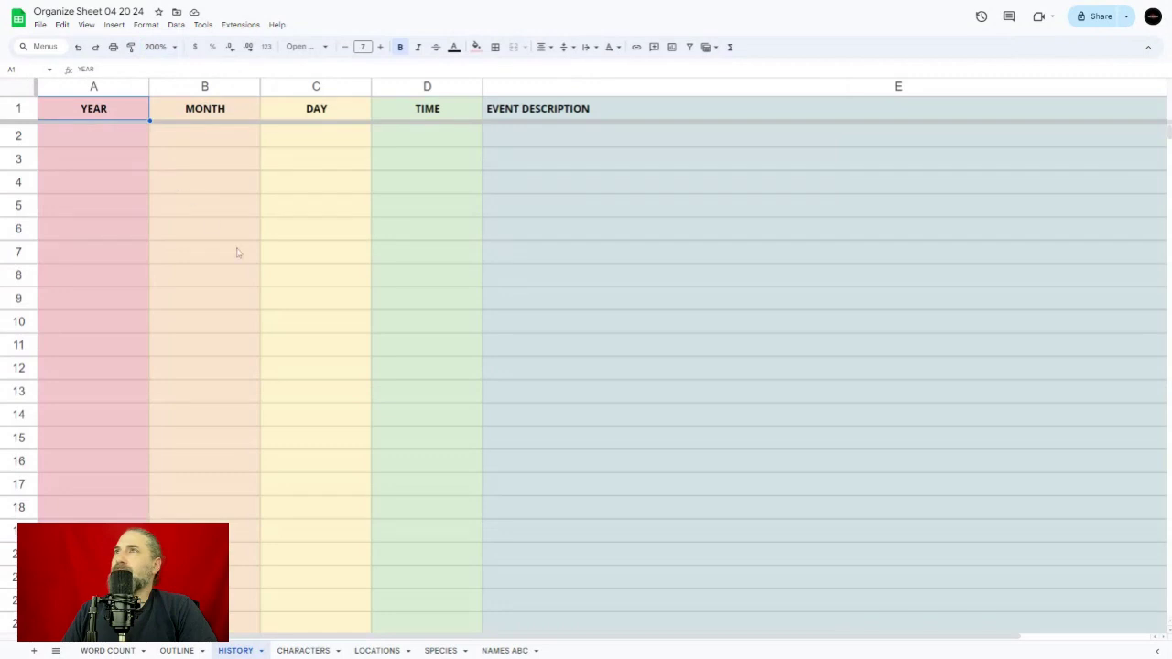
pyautogui.click(274, 232)
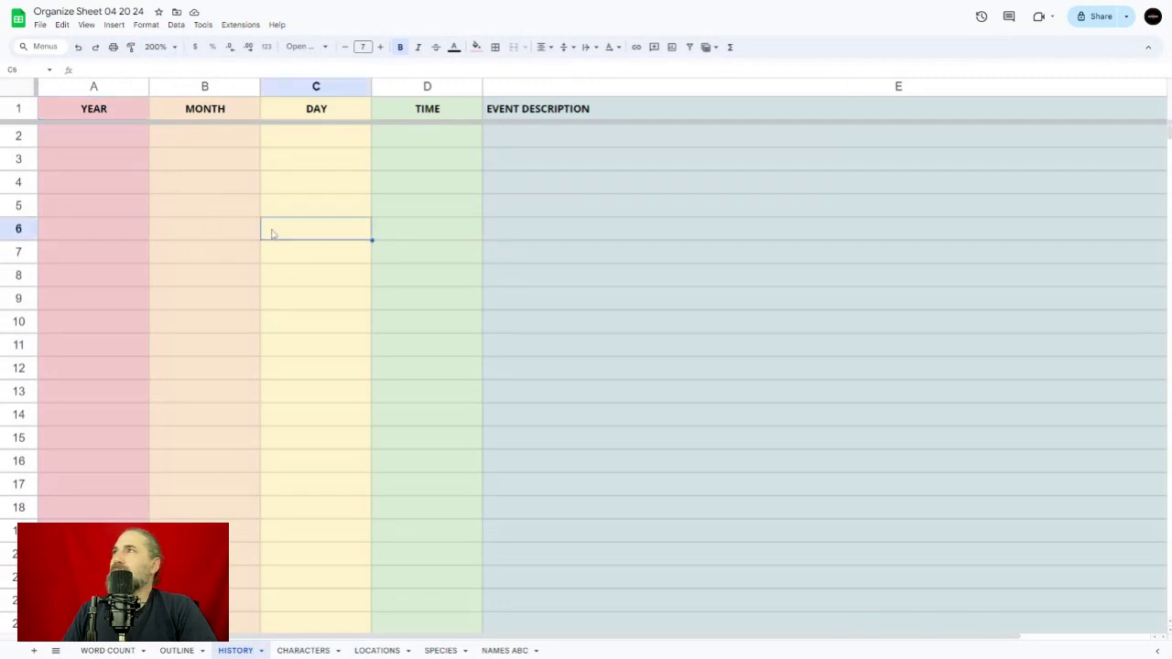
pyautogui.click(104, 164)
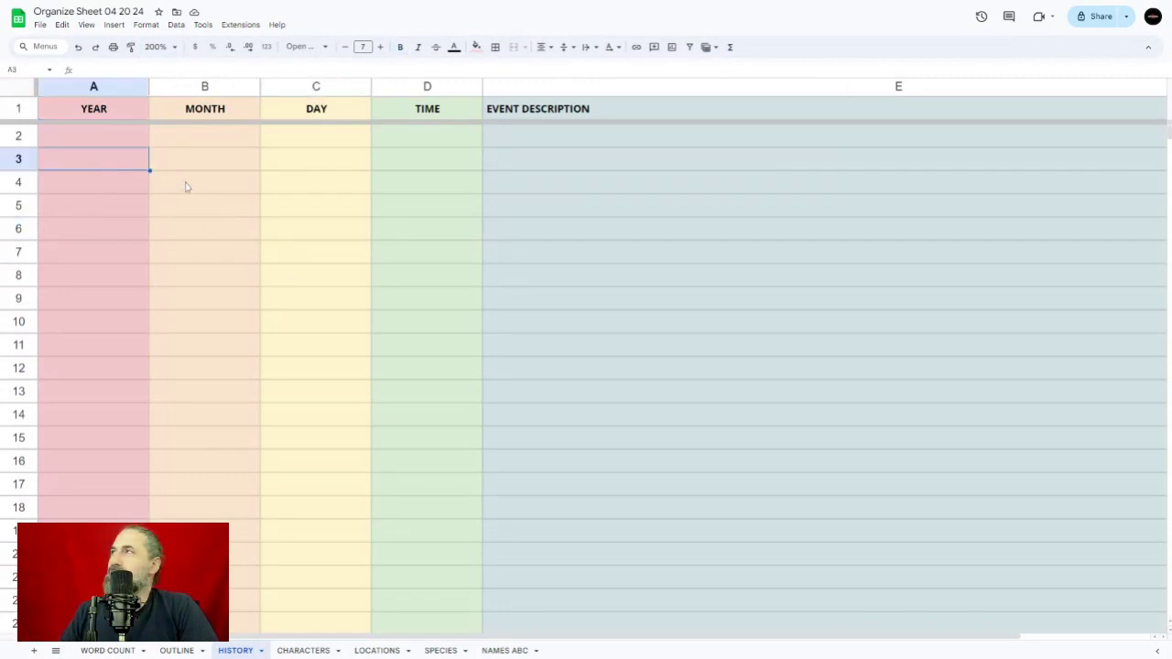
pyautogui.press('Right')
pyautogui.press('Right')
pyautogui.press('Right')
pyautogui.press('Right')
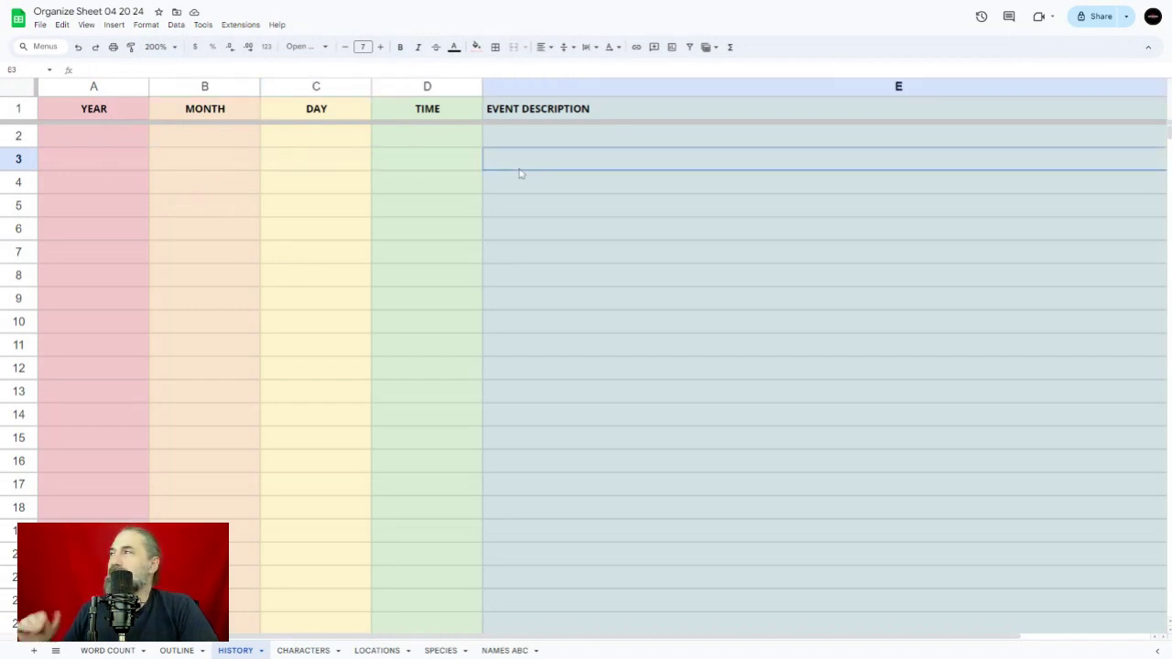
# Open the CHARACTERS sheet and go through its NAME and SPECIES columns
pyautogui.click(310, 649)
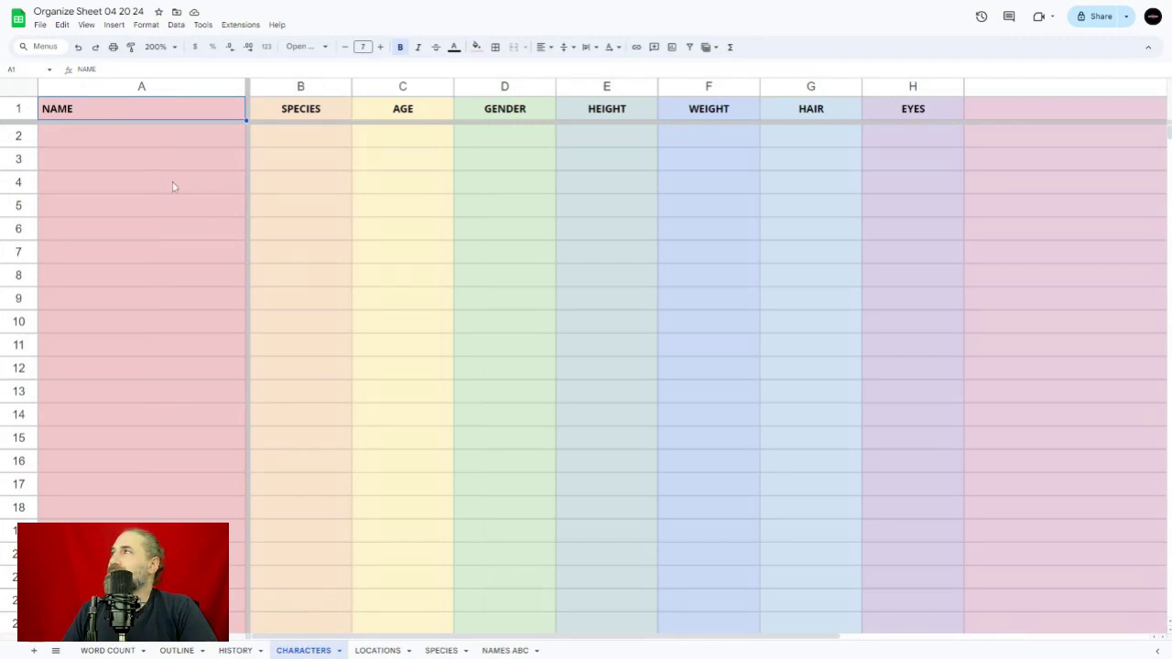
pyautogui.click(280, 88)
pyautogui.click(281, 168)
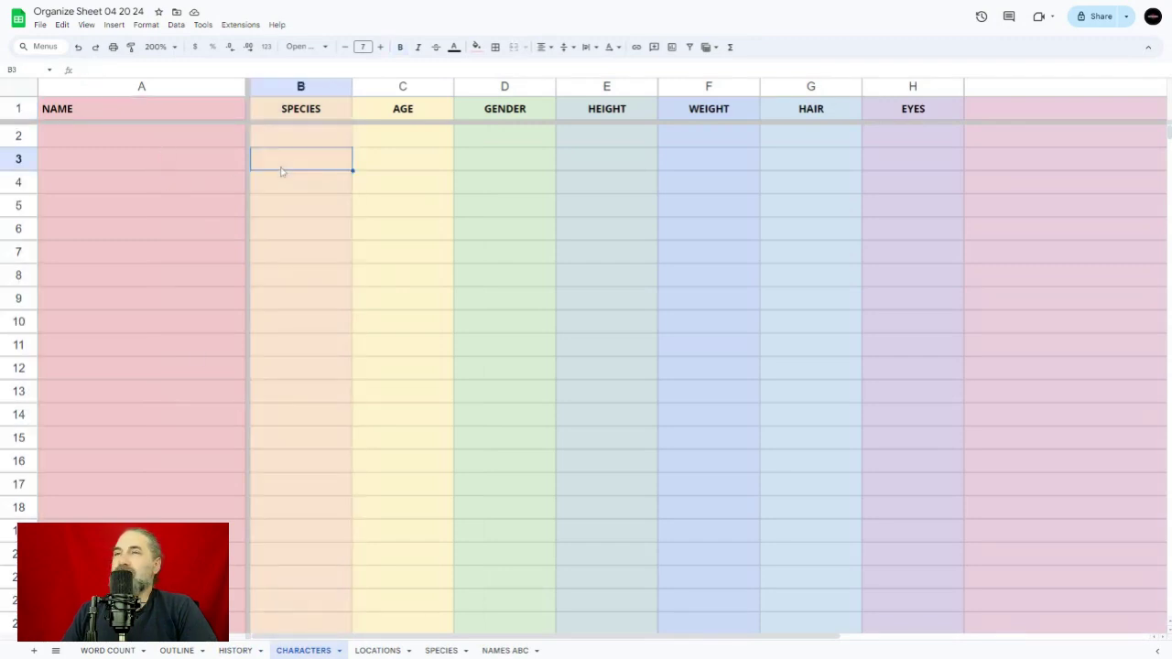
pyautogui.click(157, 167)
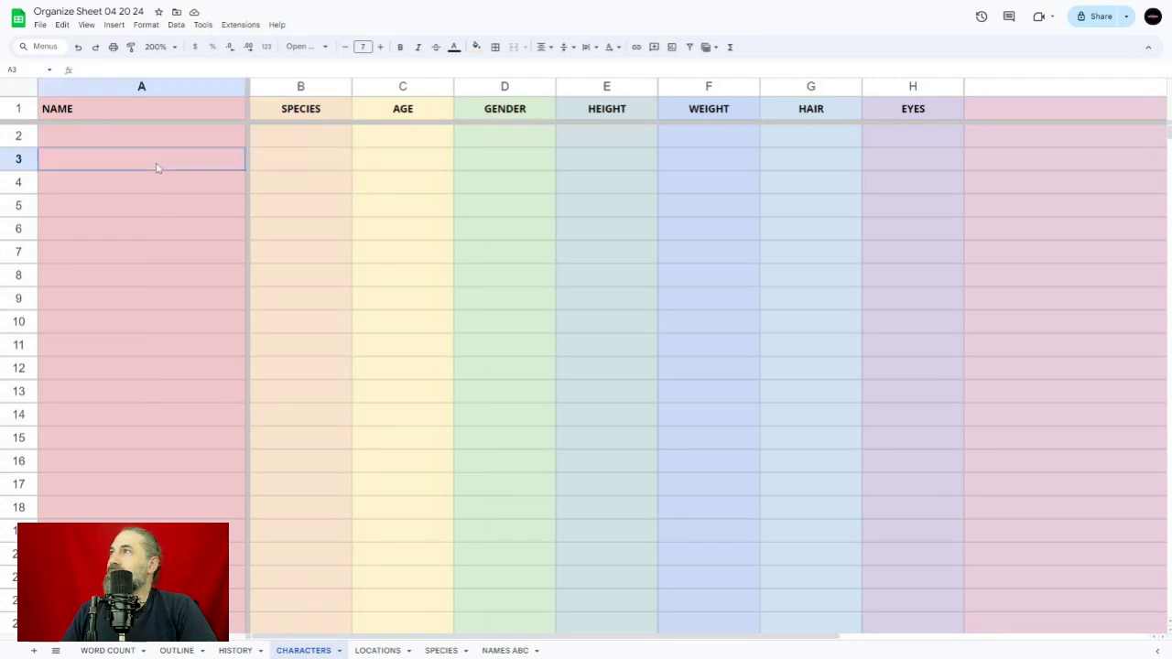
pyautogui.click(300, 161)
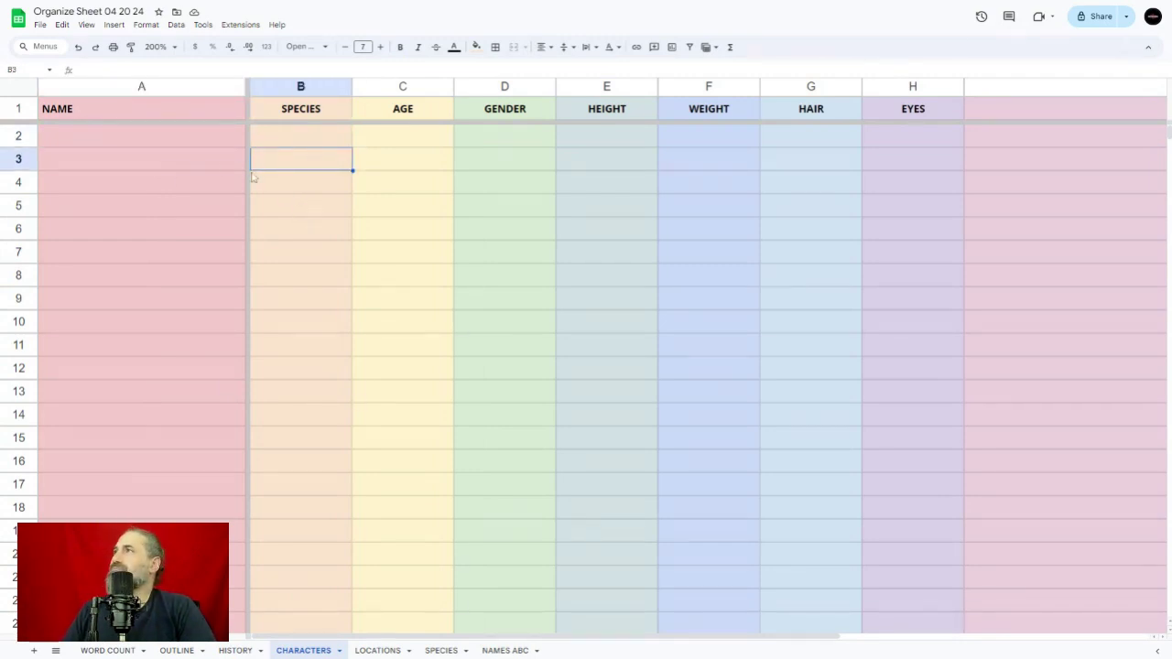
pyautogui.click(217, 164)
# Enter the character's full name in A2 under NAME
pyautogui.click(161, 139)
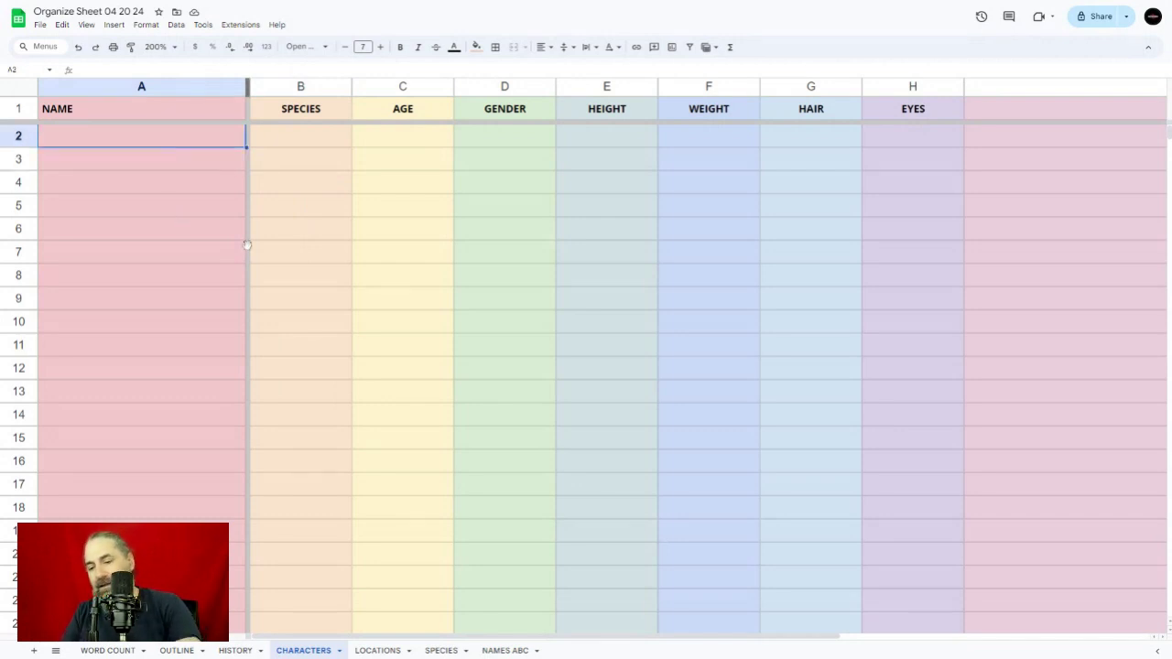
pyautogui.write('Mike')
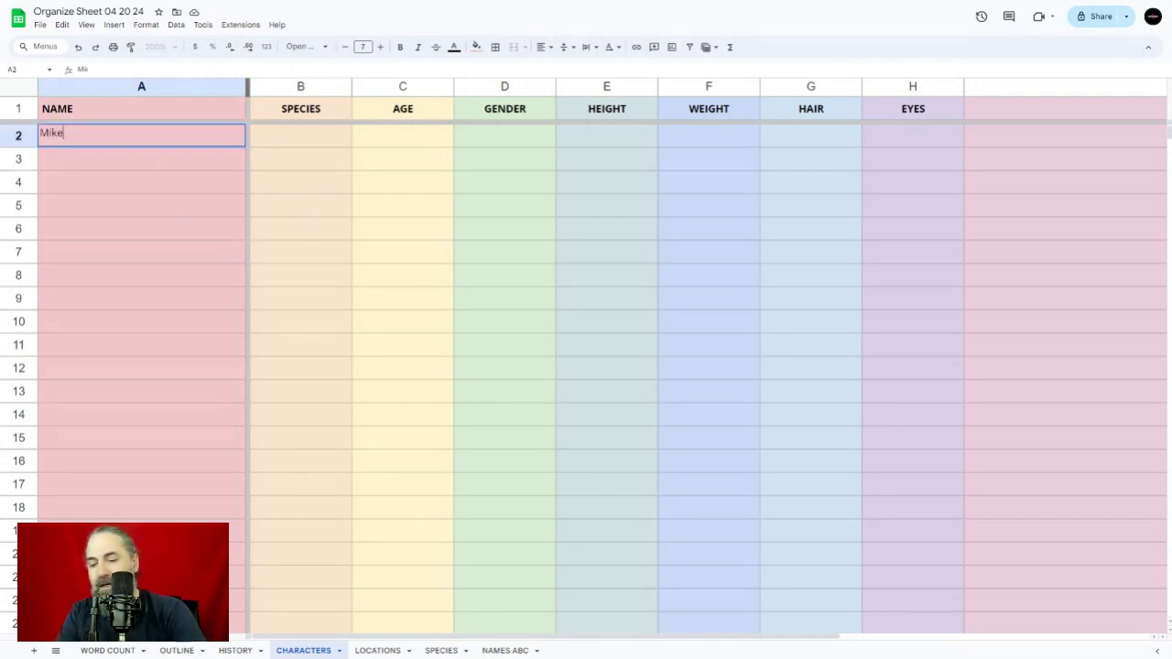
pyautogui.write(' Ransom')
pyautogui.press('Return')
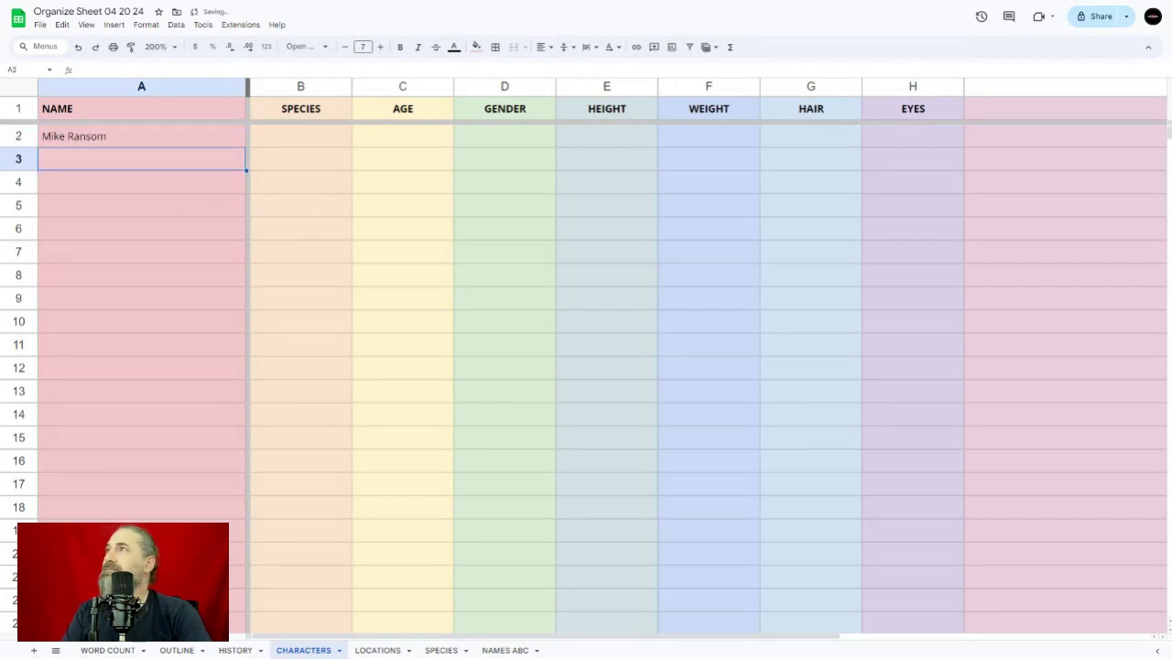
# Fill in the character's species as Elf, age as 250 and gender as Male in row 2
pyautogui.press('Up')
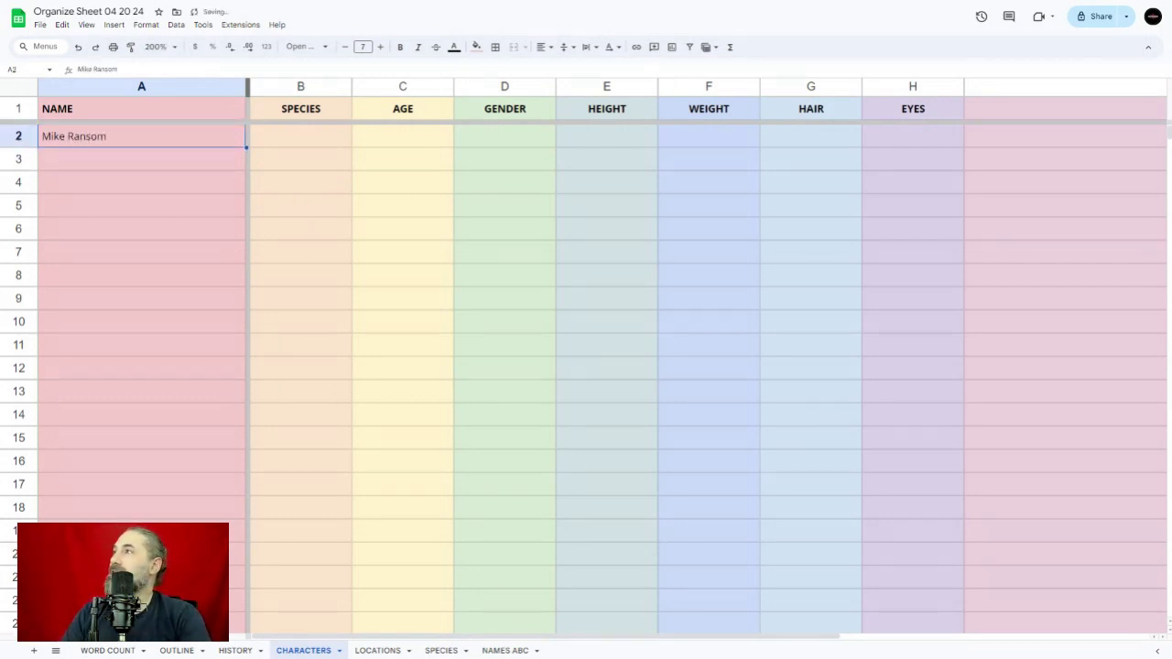
pyautogui.press('Right')
pyautogui.write('Elf')
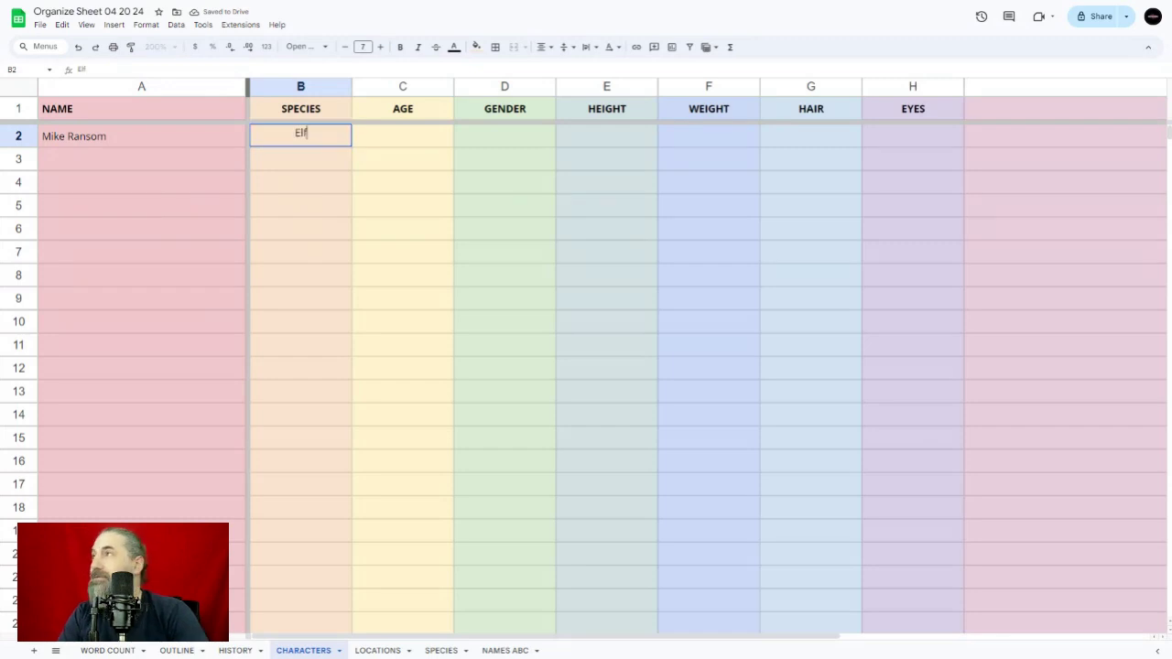
pyautogui.press('Tab')
pyautogui.write('250')
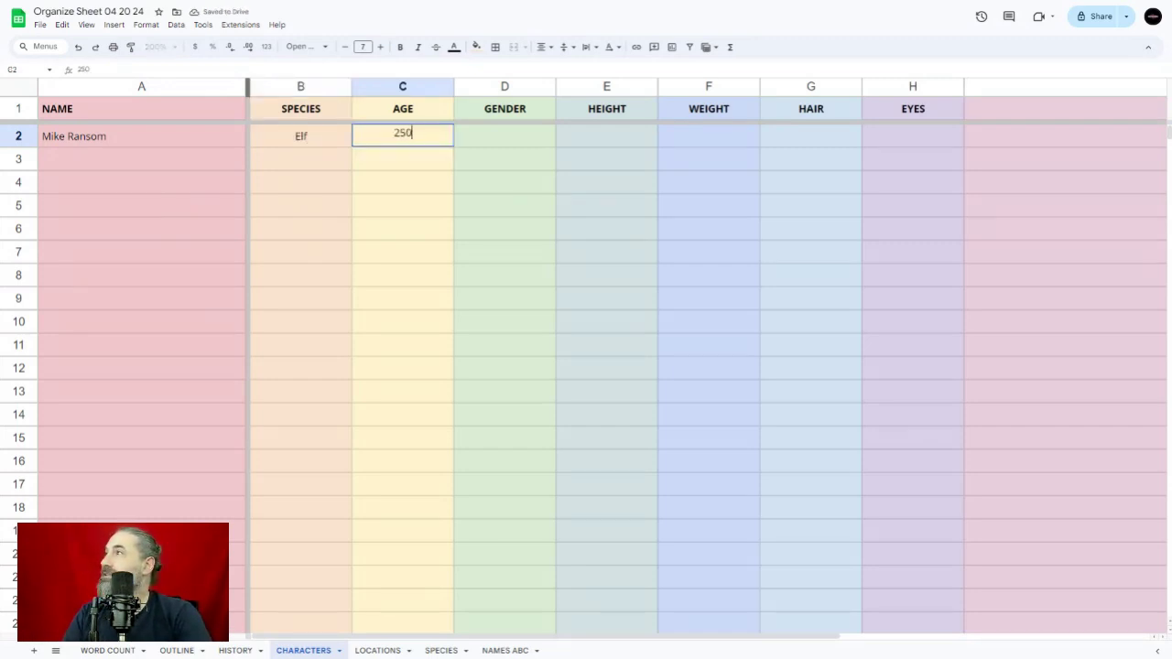
pyautogui.press('Tab')
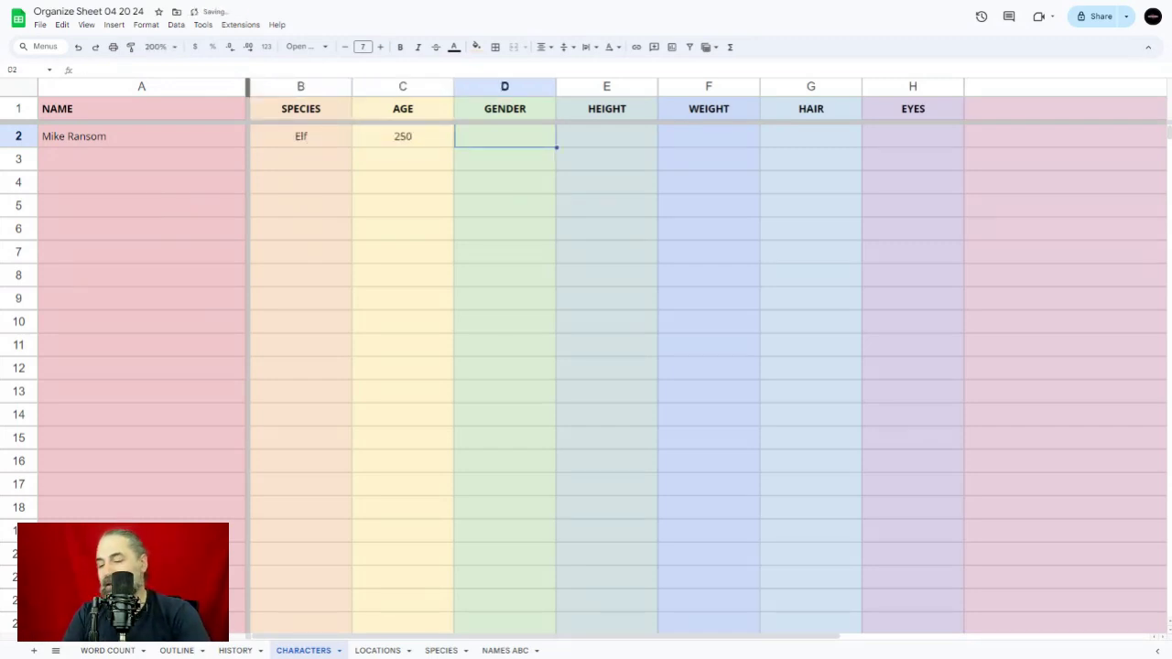
pyautogui.write('Male')
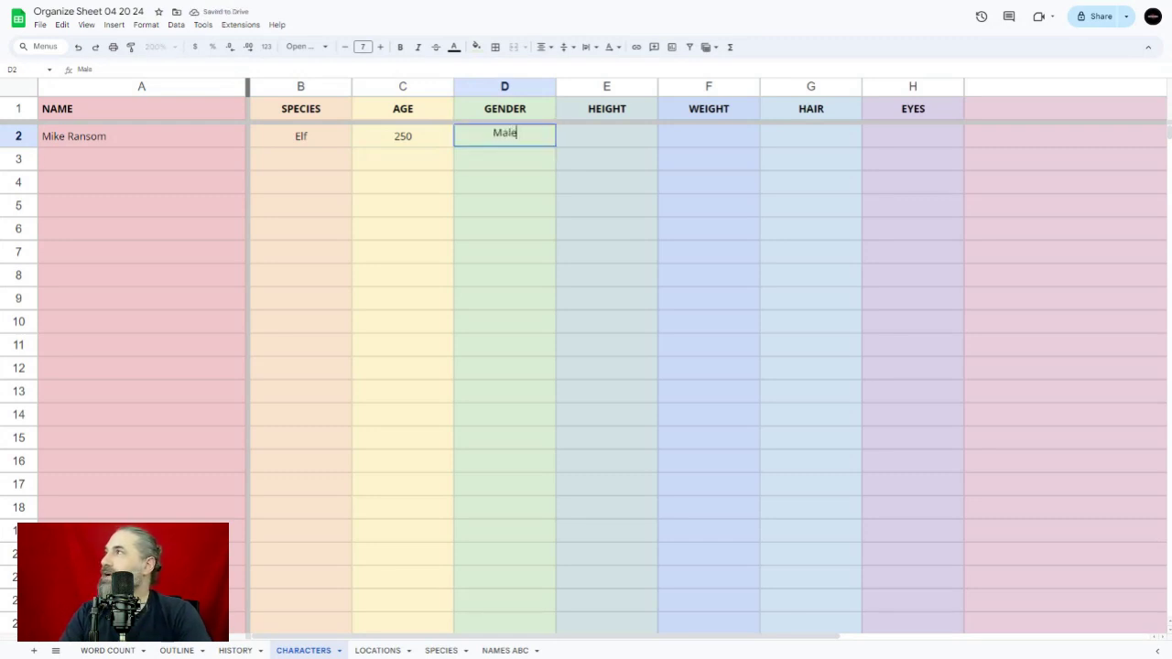
pyautogui.press('Return')
# Set the character's height to 5'3 and weight to 98 in row 2
pyautogui.press('Up')
pyautogui.press('Right')
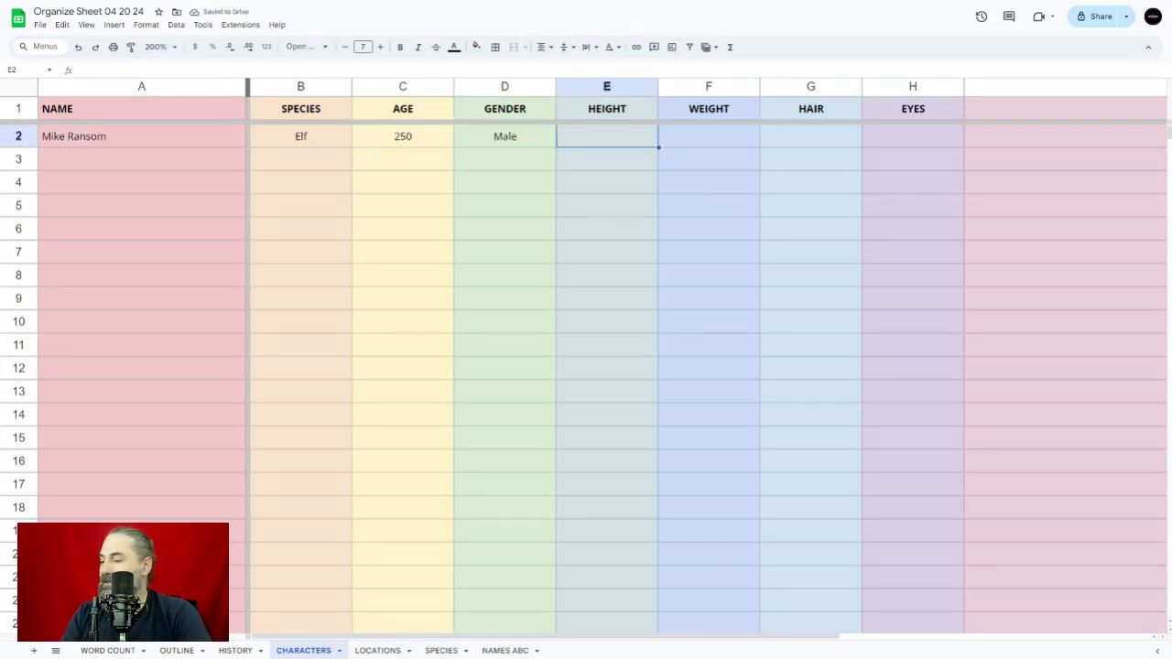
pyautogui.write("5'")
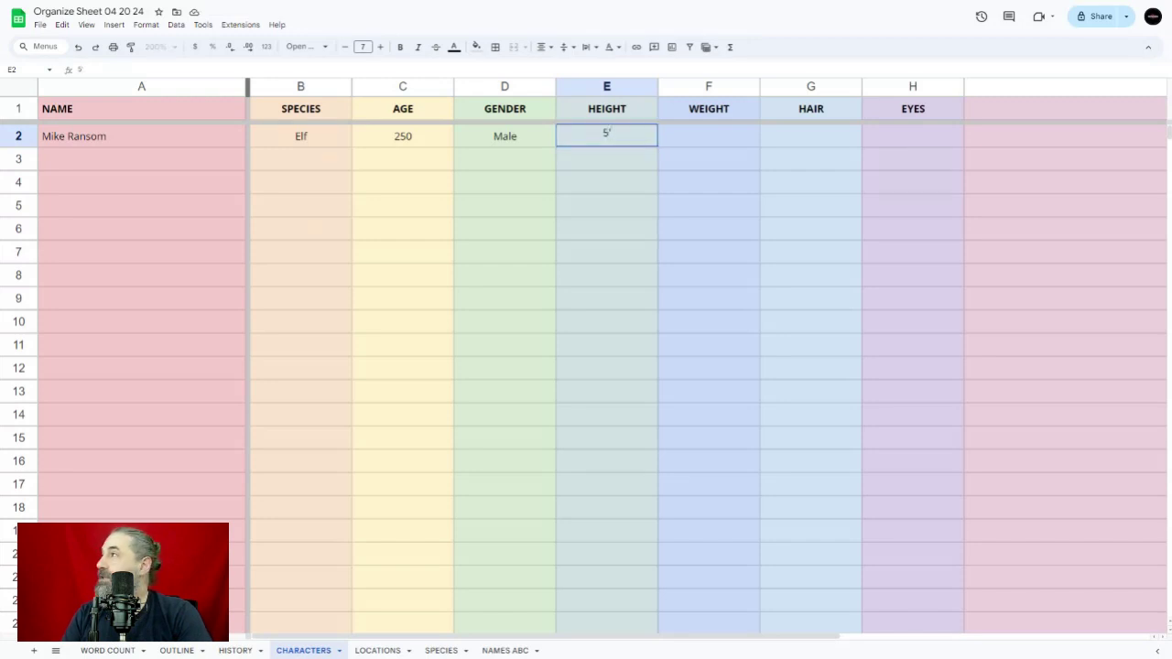
pyautogui.write('3')
pyautogui.press('Return')
pyautogui.press('Up')
pyautogui.press('Right')
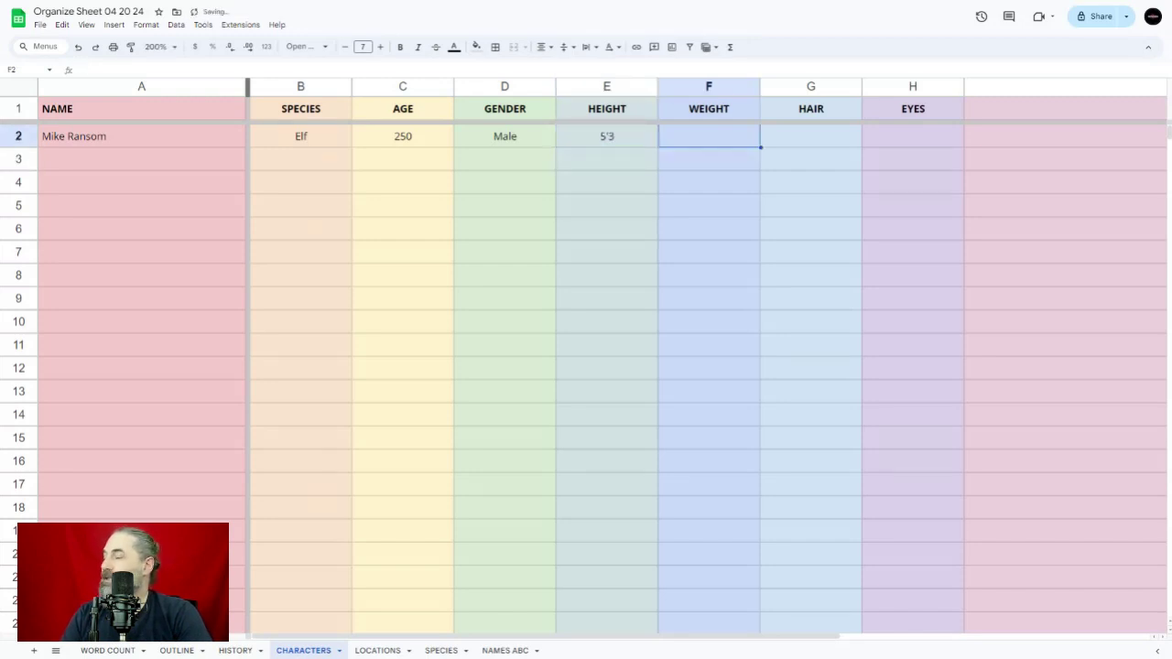
pyautogui.write('98')
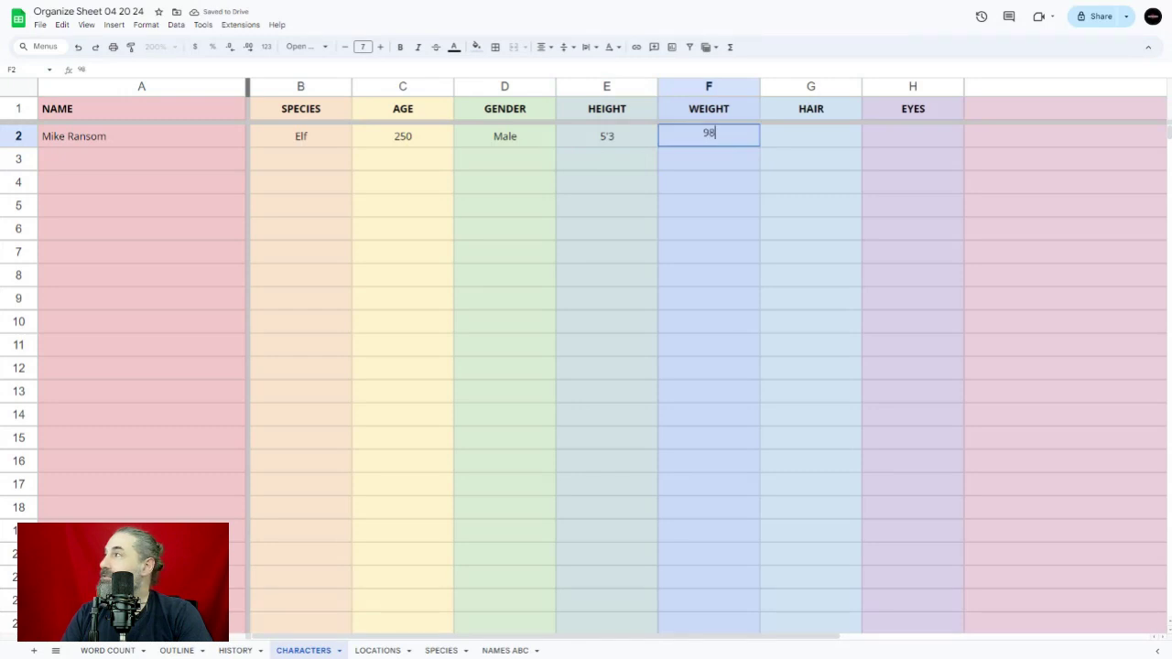
pyautogui.press('Return')
# Enter Blonde as the character's hair and Purple as the eye colour in row 2
pyautogui.press('Up')
pyautogui.press('Right')
pyautogui.write('Blonde')
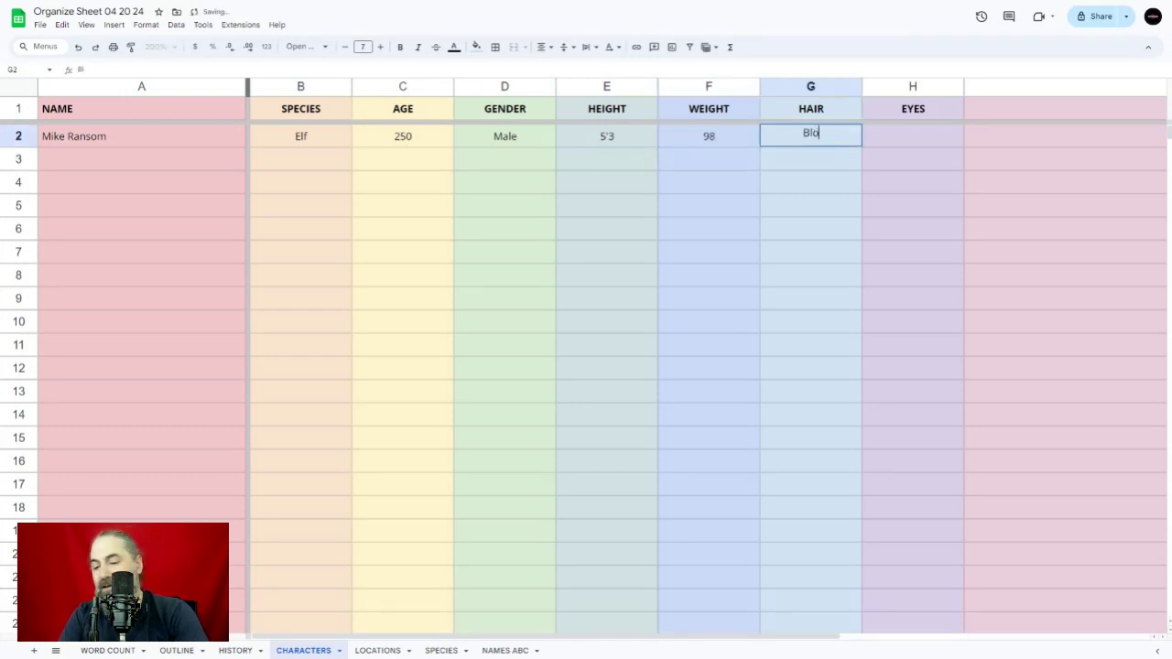
pyautogui.press('Return')
pyautogui.press('Right')
pyautogui.press('Up')
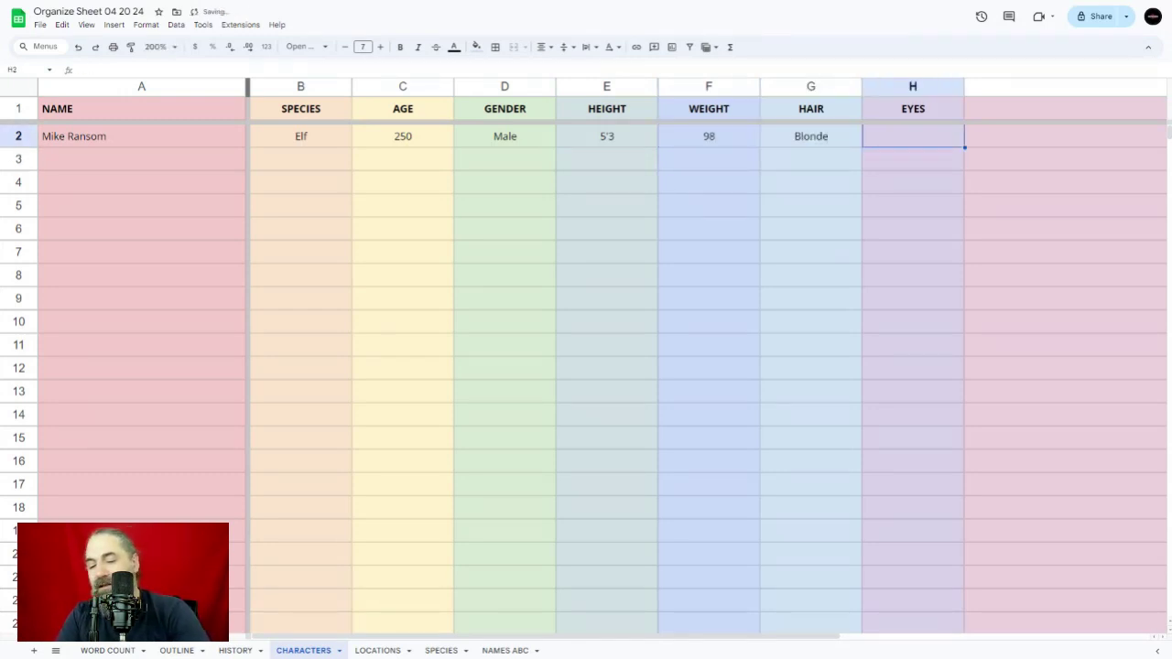
pyautogui.write('Purple')
pyautogui.press('Return')
# Left-align the NOTES header in I1
pyautogui.press('Up')
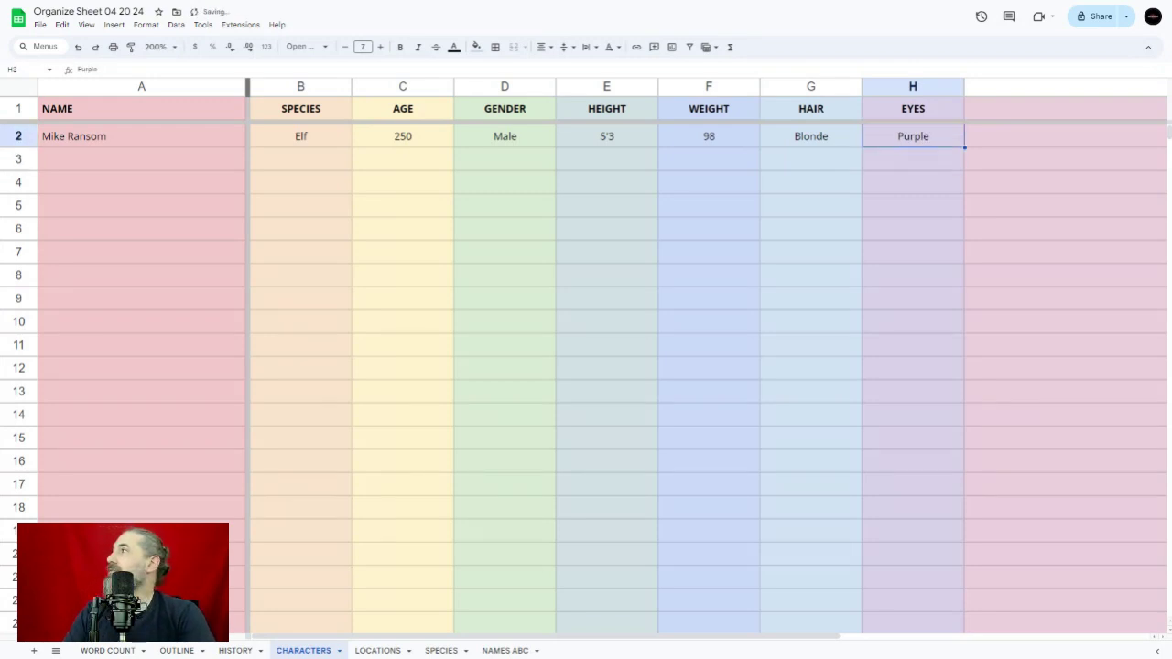
pyautogui.press('Right')
pyautogui.press('Up')
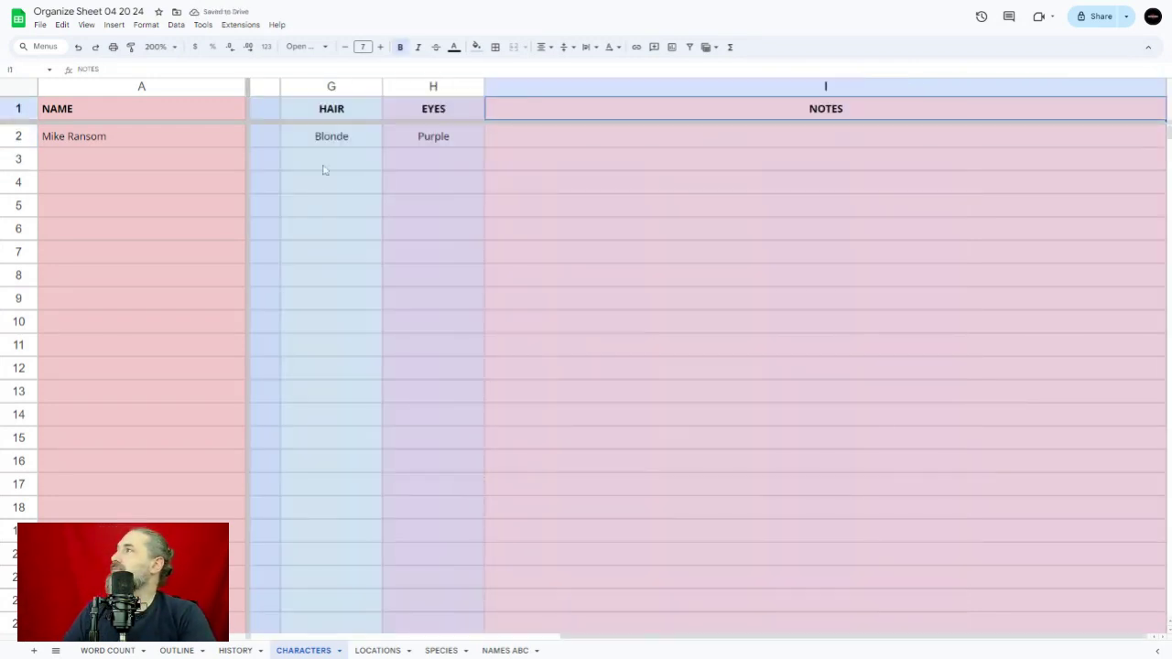
pyautogui.click(543, 47)
pyautogui.click(545, 68)
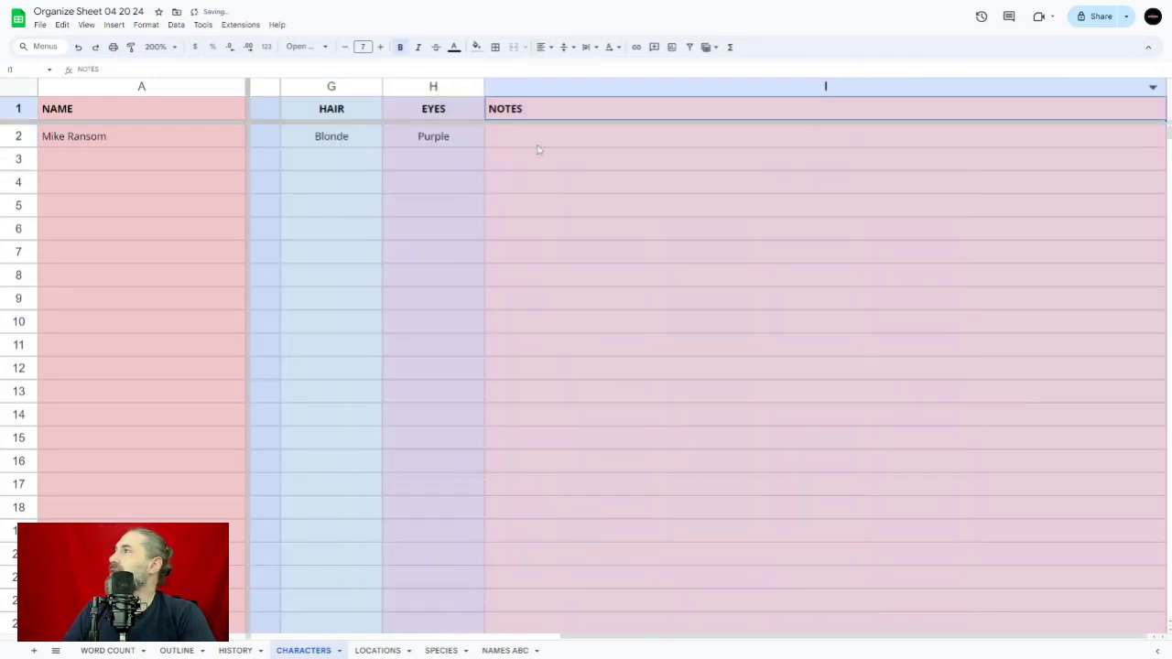
# Enter a note in I2 saying, with the character's first name, that he is a weird elf
pyautogui.press('Down')
pyautogui.moveTo(582, 636); pyautogui.dragTo(275, 636)
pyautogui.hscroll(5, 358, 618)
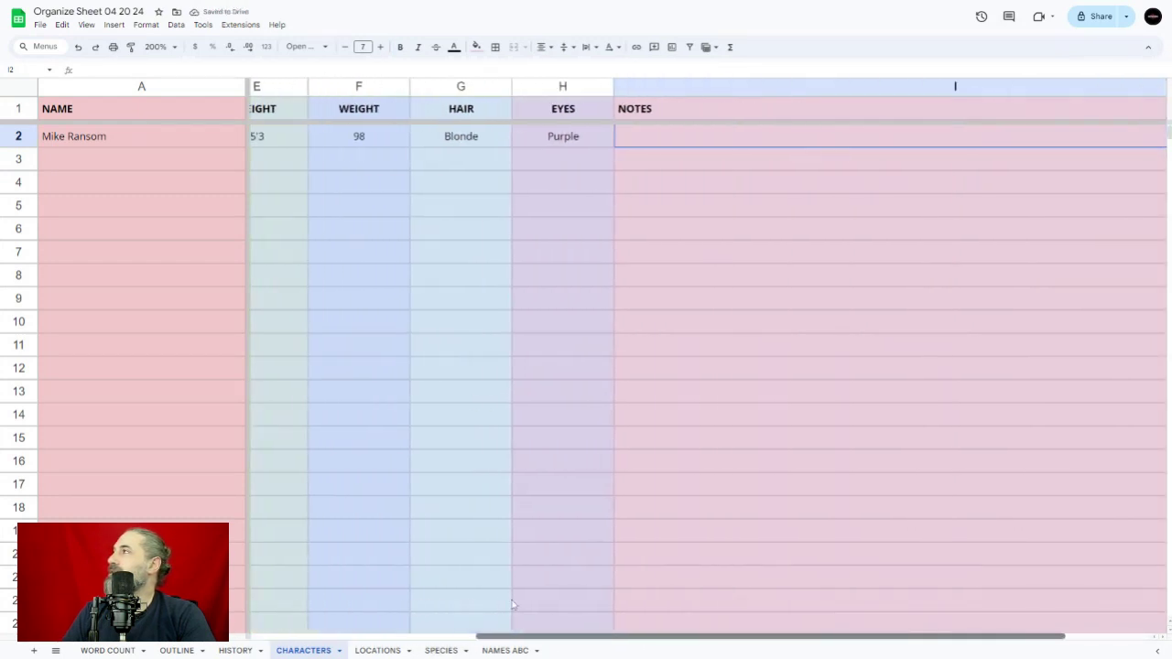
pyautogui.write('Mike is')
pyautogui.write('a weird elg')
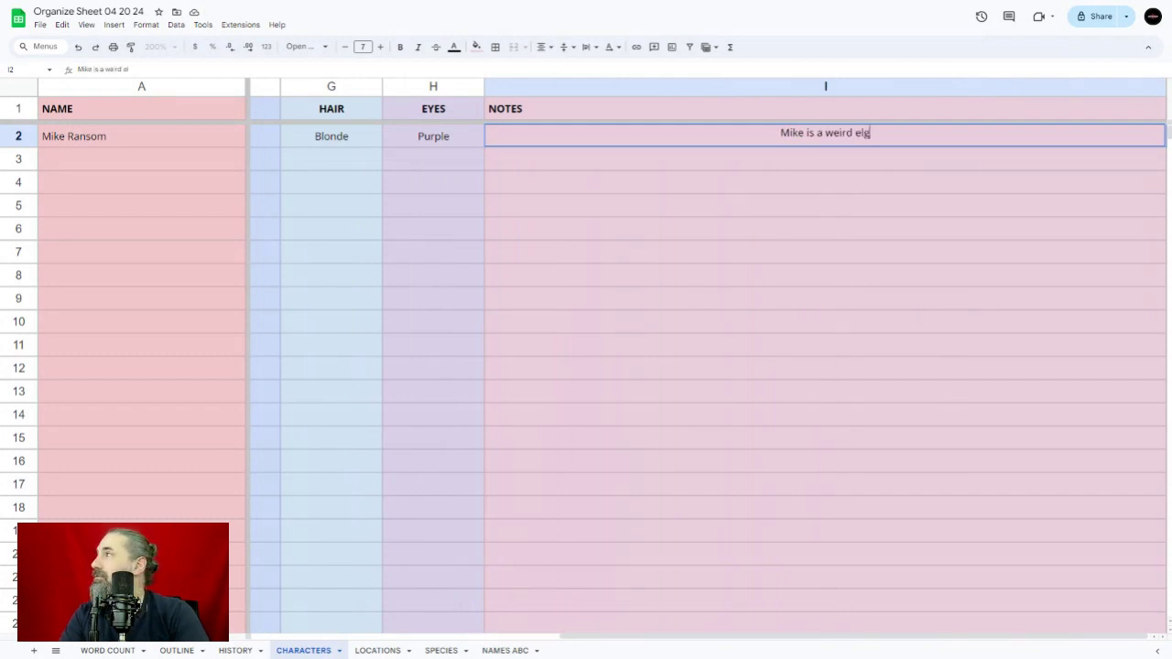
pyautogui.press('BackSpace')
pyautogui.write('f')
pyautogui.press('Return')
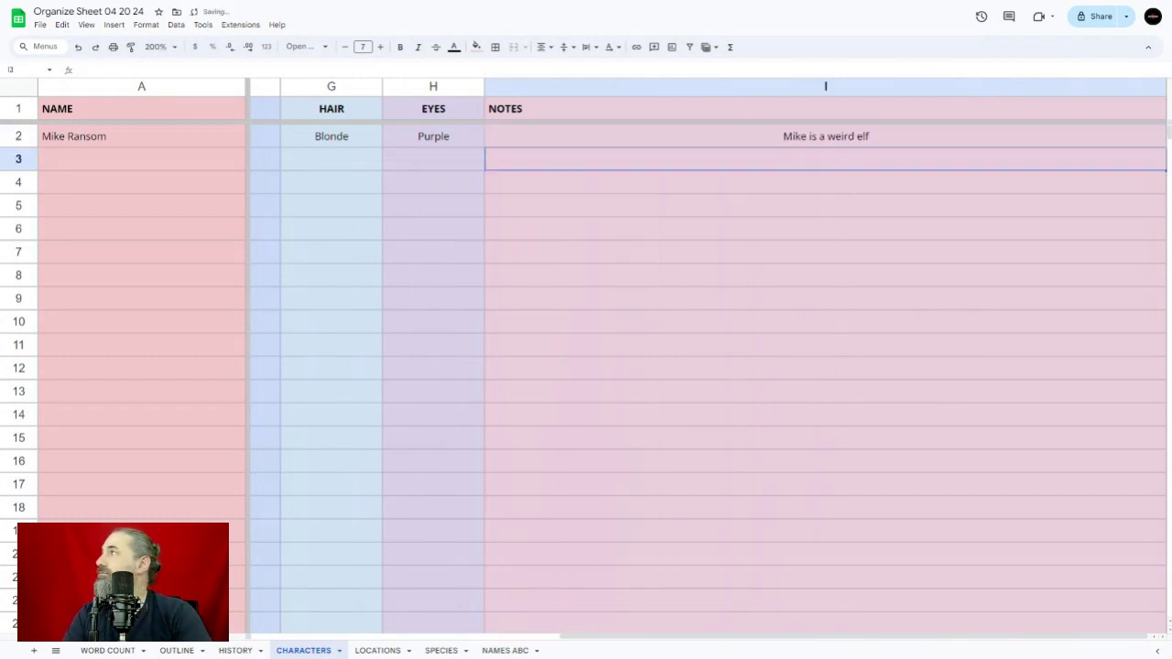
# Left-align the whole NOTES column and return to the first columns of the character's row
pyautogui.click(689, 88)
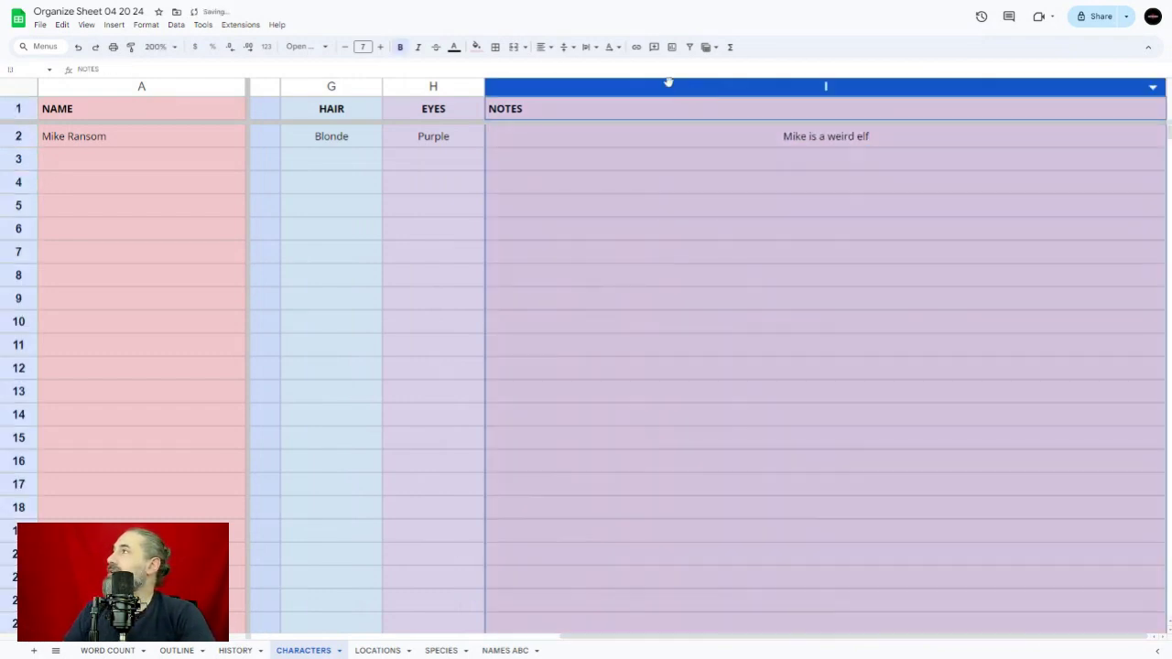
pyautogui.click(542, 46)
pyautogui.click(545, 67)
pyautogui.click(263, 142)
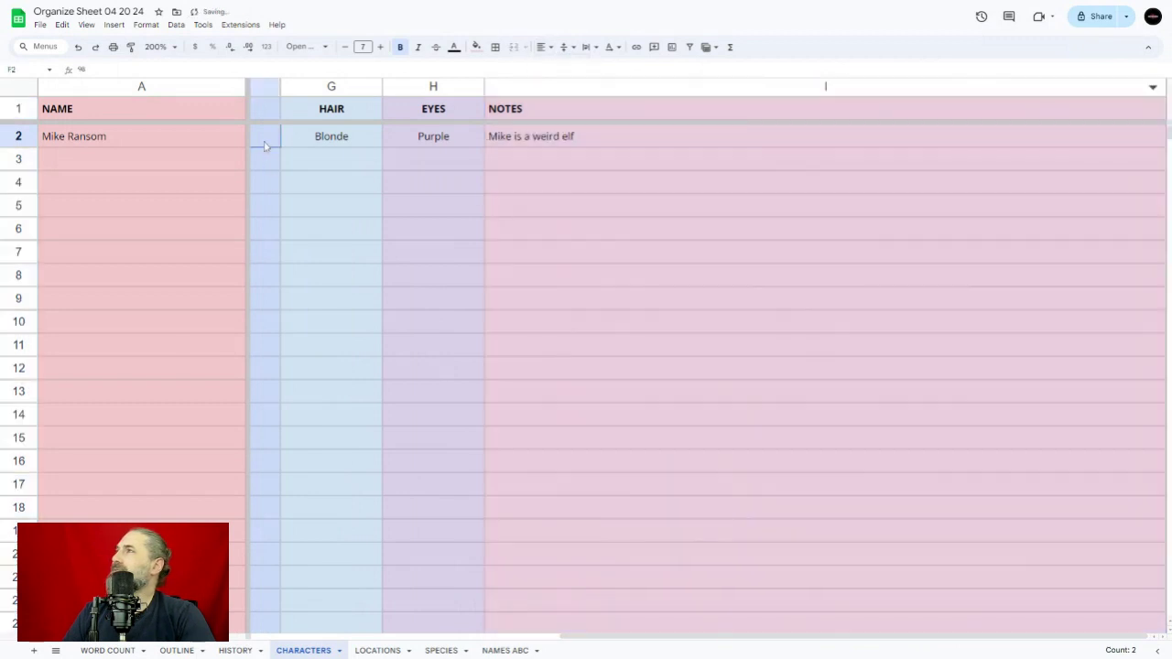
pyautogui.click(193, 137)
pyautogui.press('Right')
pyautogui.press('Right')
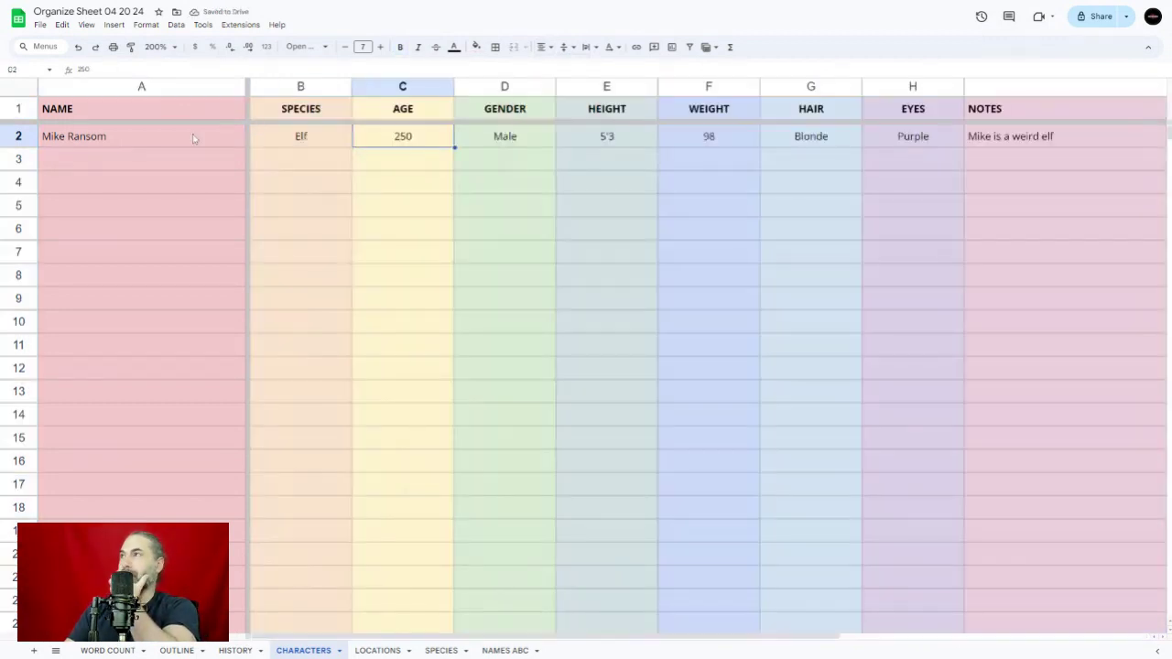
# On the LOCATIONS sheet, enter New York as the location name and City as its type in row 2
pyautogui.click(377, 651)
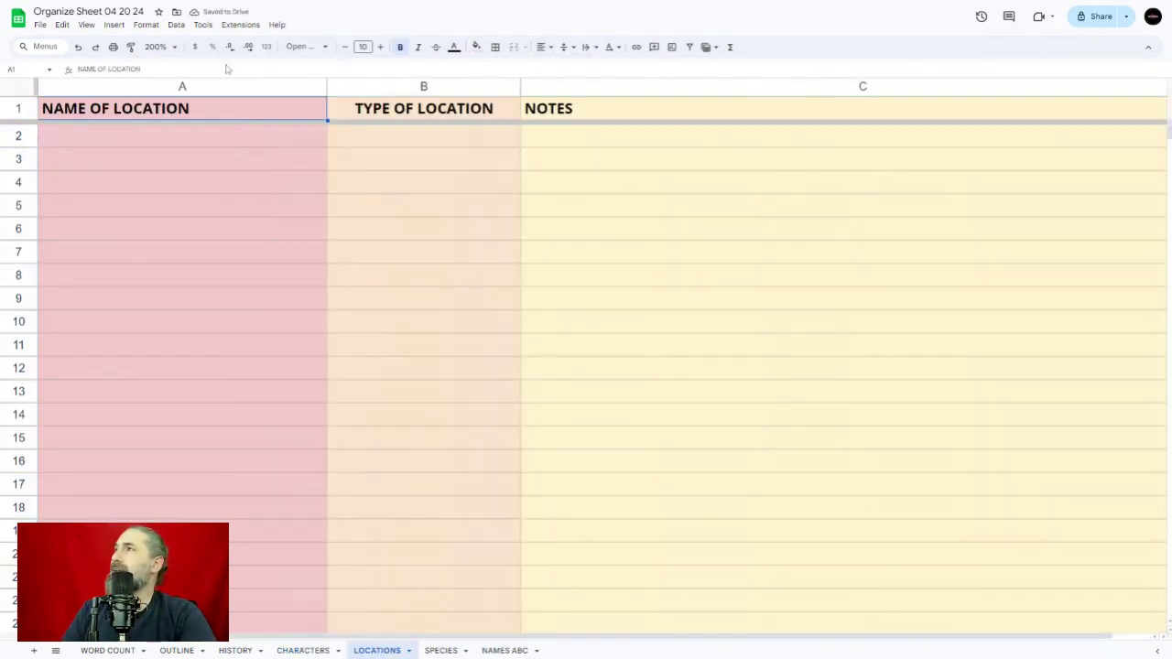
pyautogui.click(261, 145)
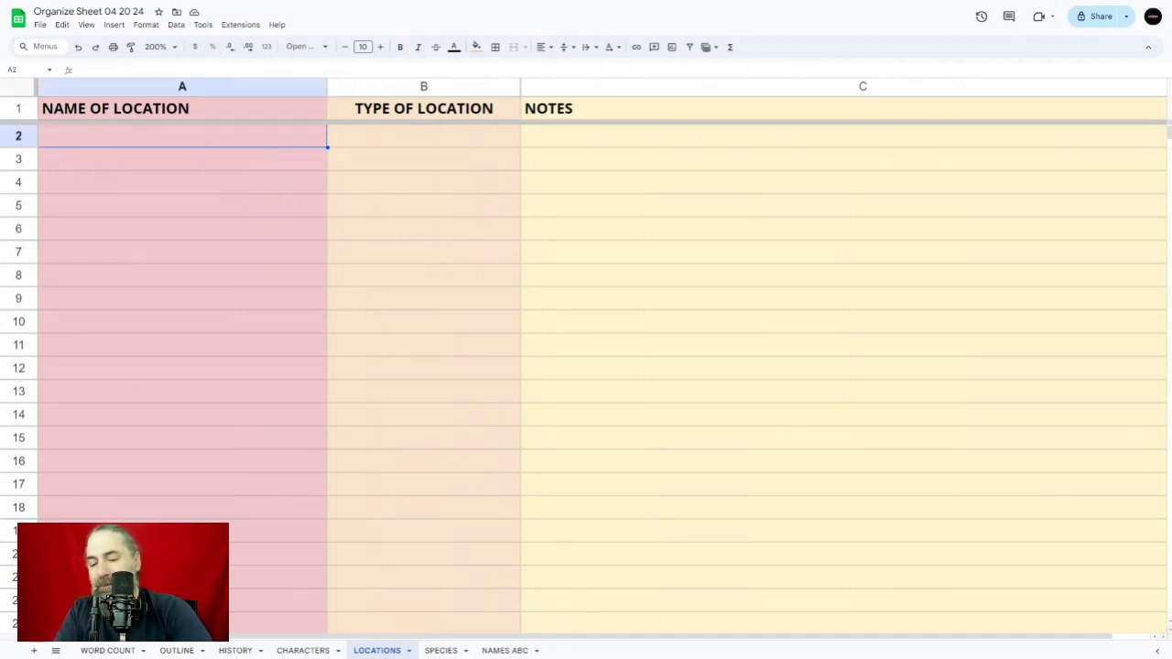
pyautogui.write('New York')
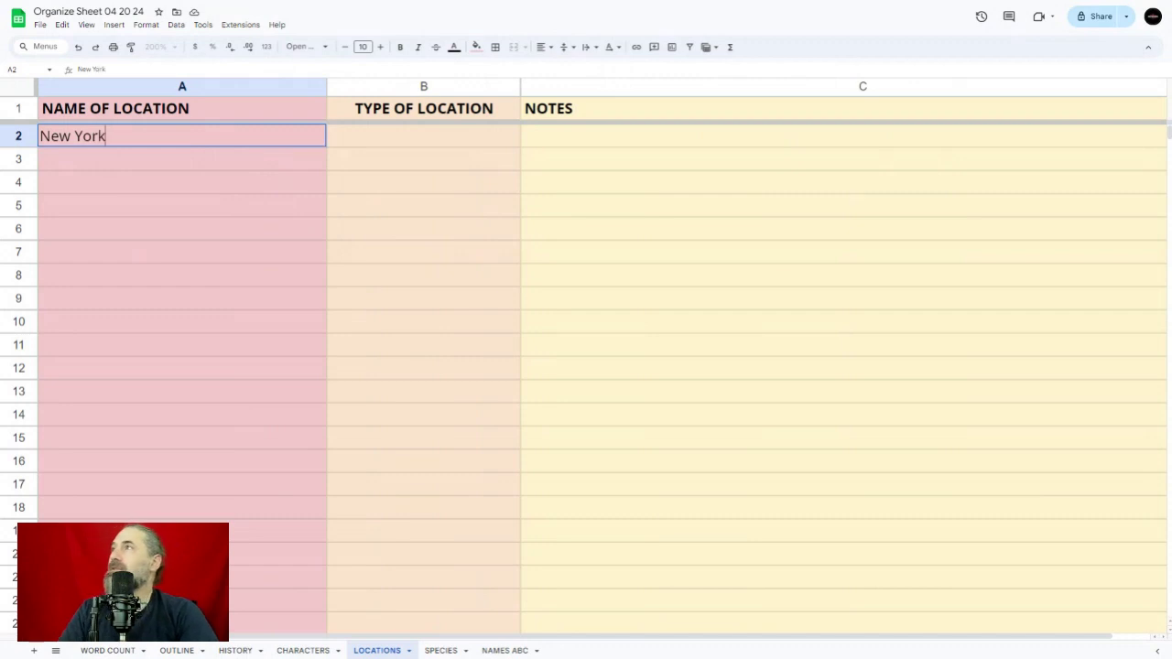
pyautogui.press('Tab')
pyautogui.write('Cit')
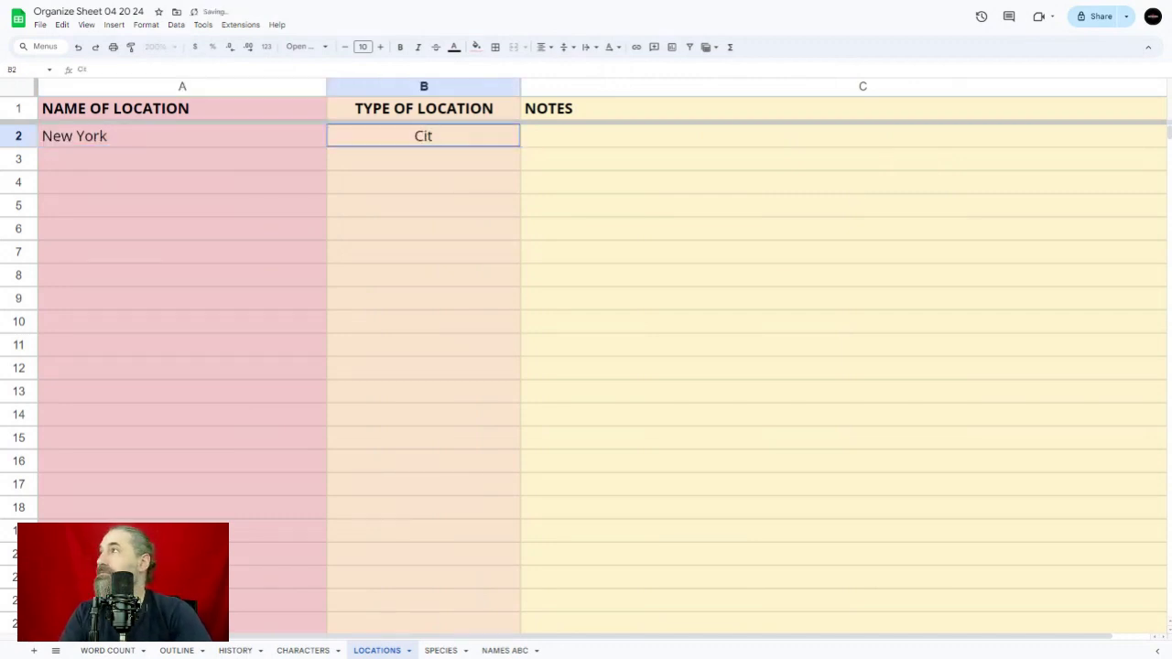
pyautogui.write('y')
pyautogui.press('Tab')
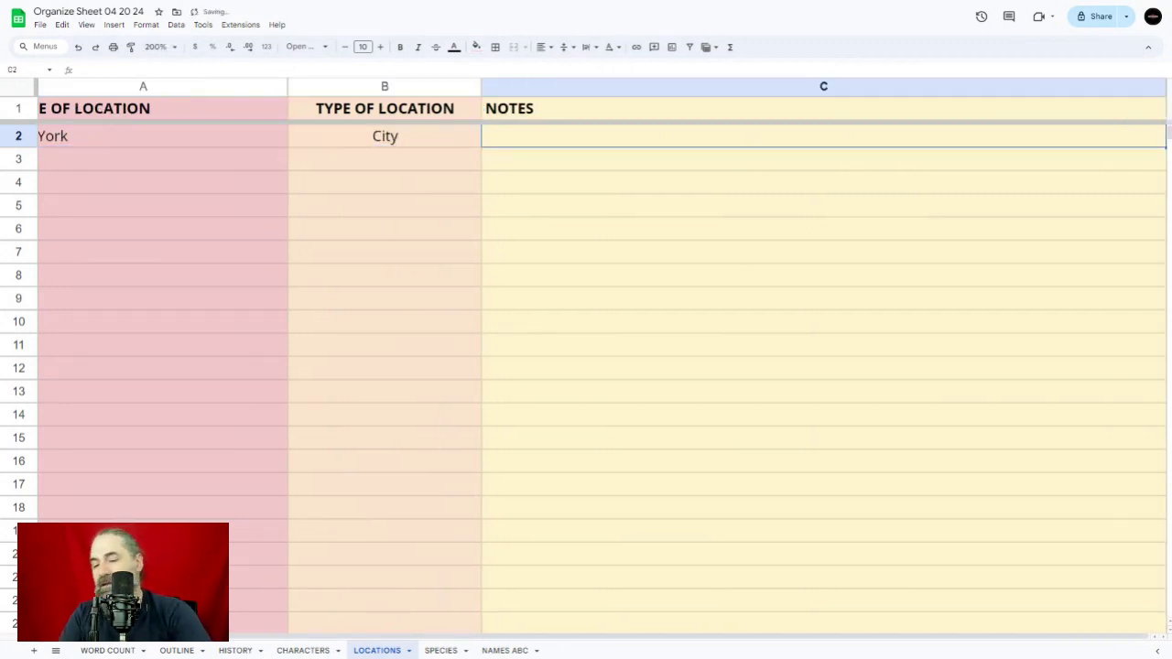
# Enter the note "Yeah, you can't live here without going broke." for New York in C2 and return to A3
pyautogui.write("Yeah, you can'")
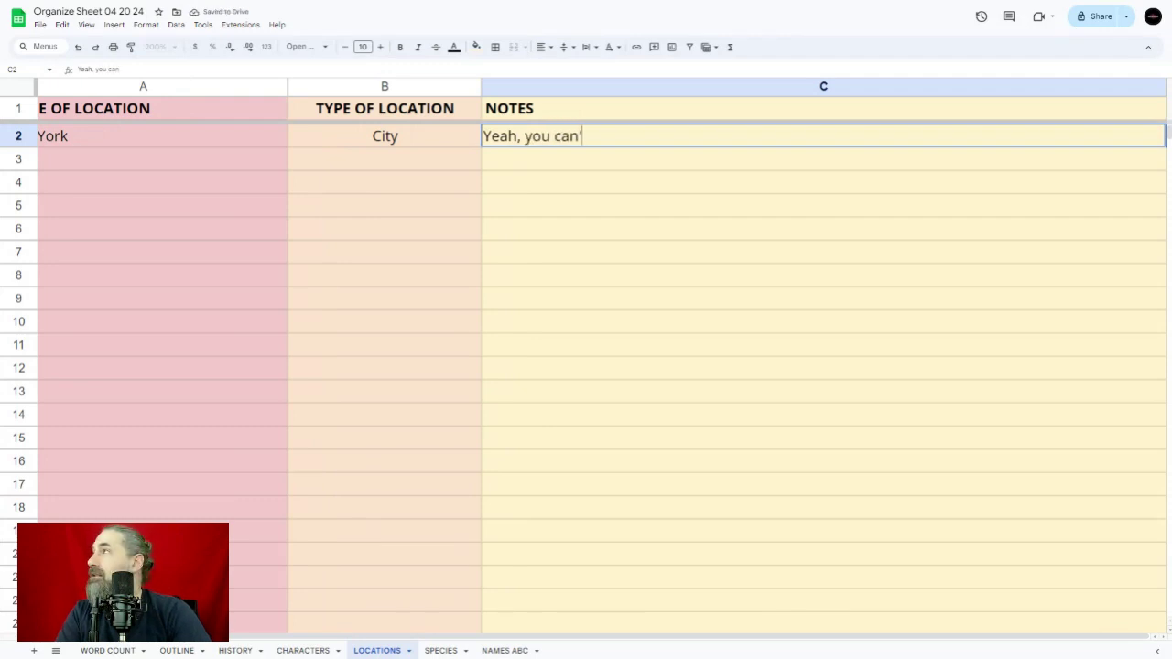
pyautogui.write('t live heer')
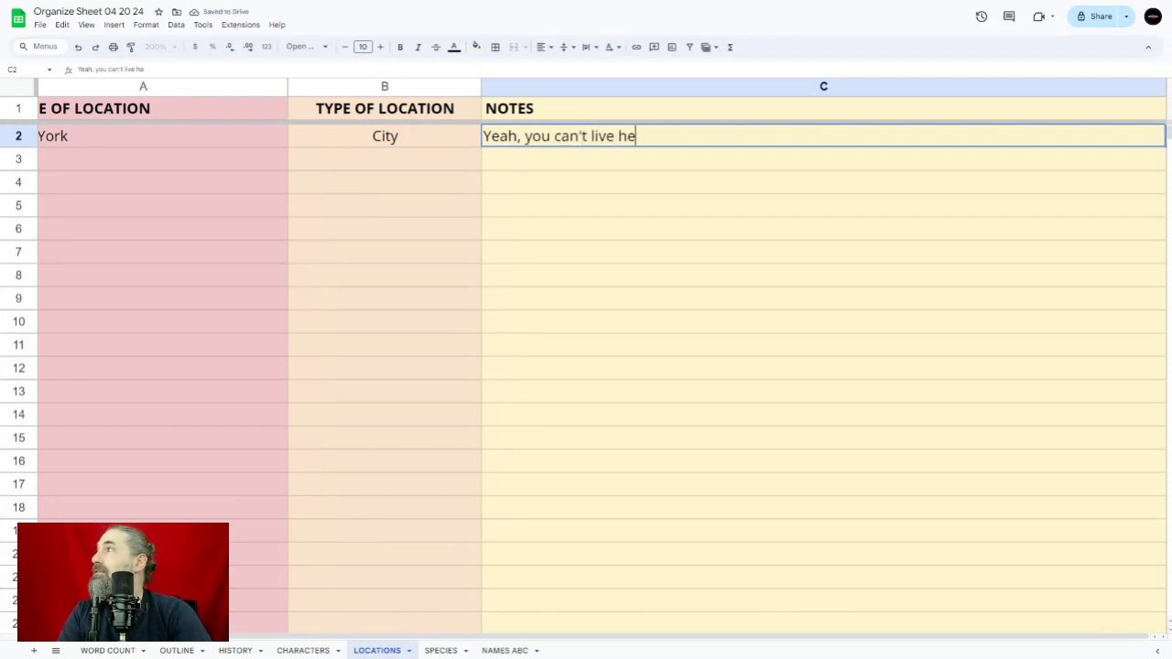
pyautogui.press('BackSpace')
pyautogui.press('BackSpace')
pyautogui.write('re without ')
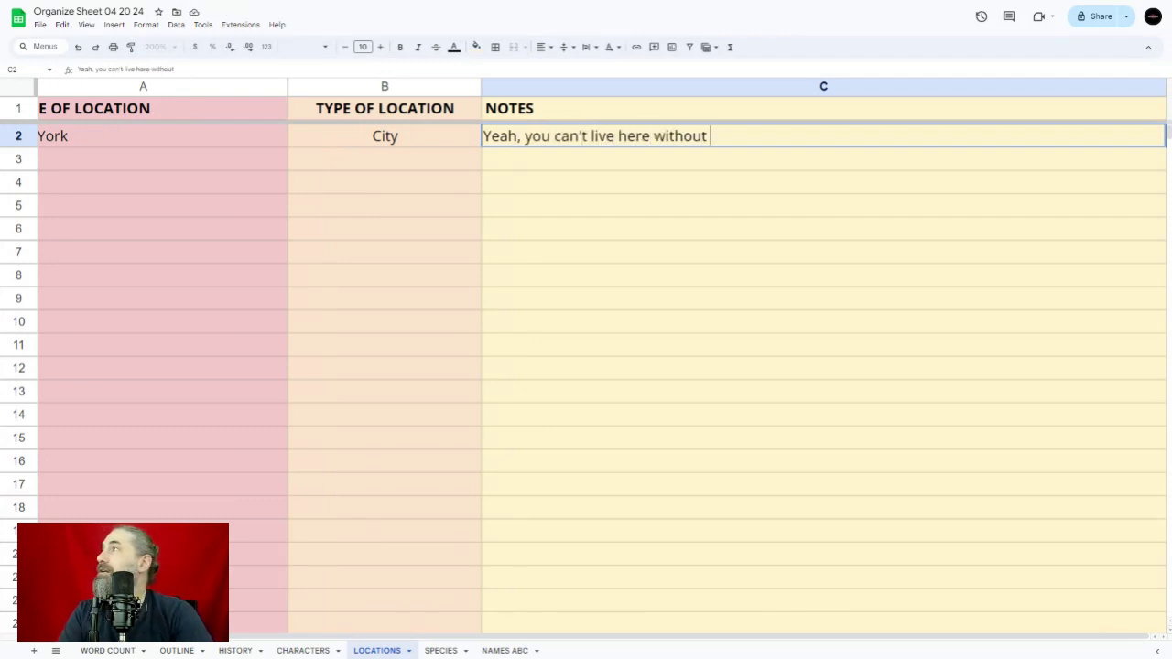
pyautogui.write('going broke.')
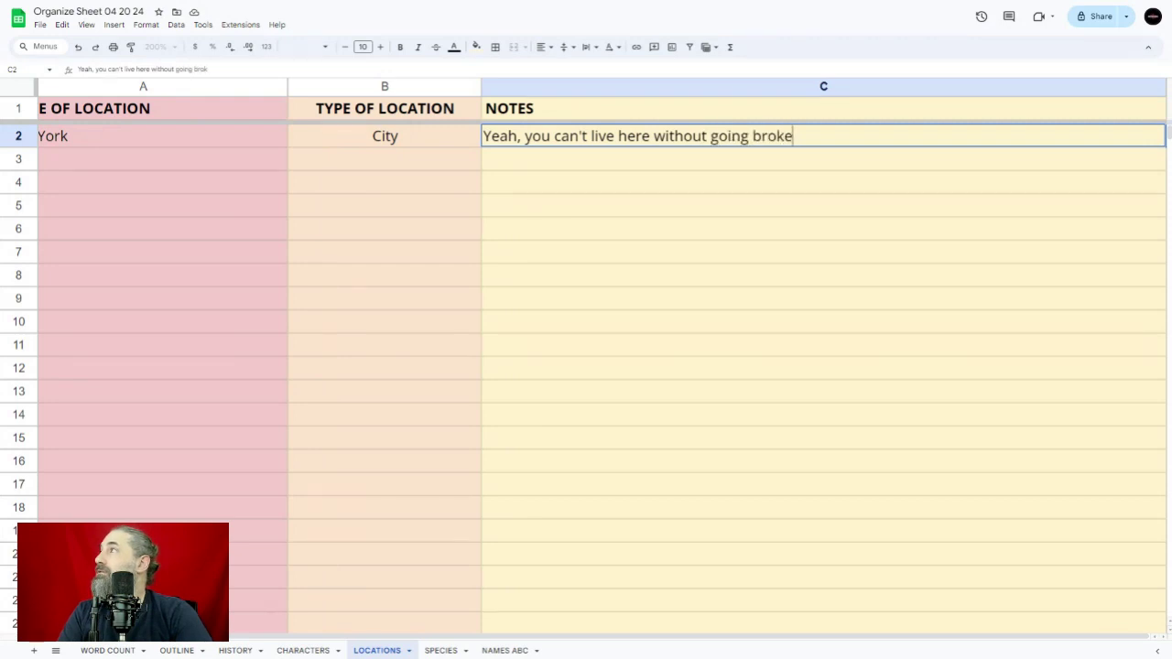
pyautogui.press('Return')
pyautogui.click(384, 158)
pyautogui.click(163, 159)
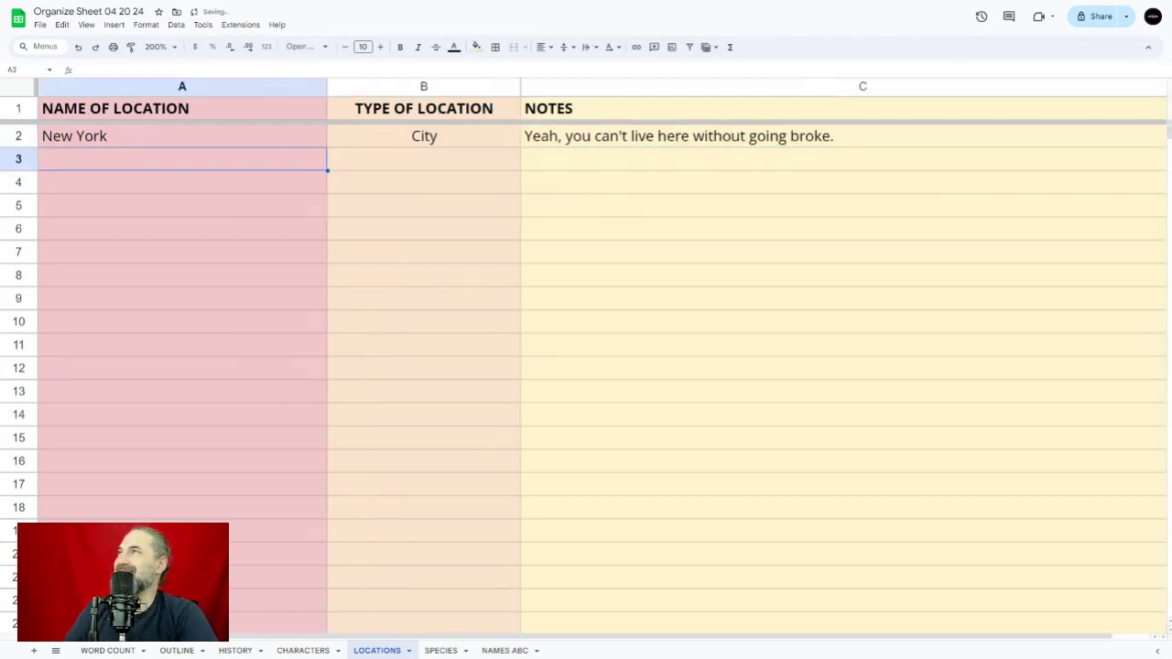
# Apply font size 10 and the Open Sans font to the entire LOCATIONS sheet
pyautogui.click(33, 87)
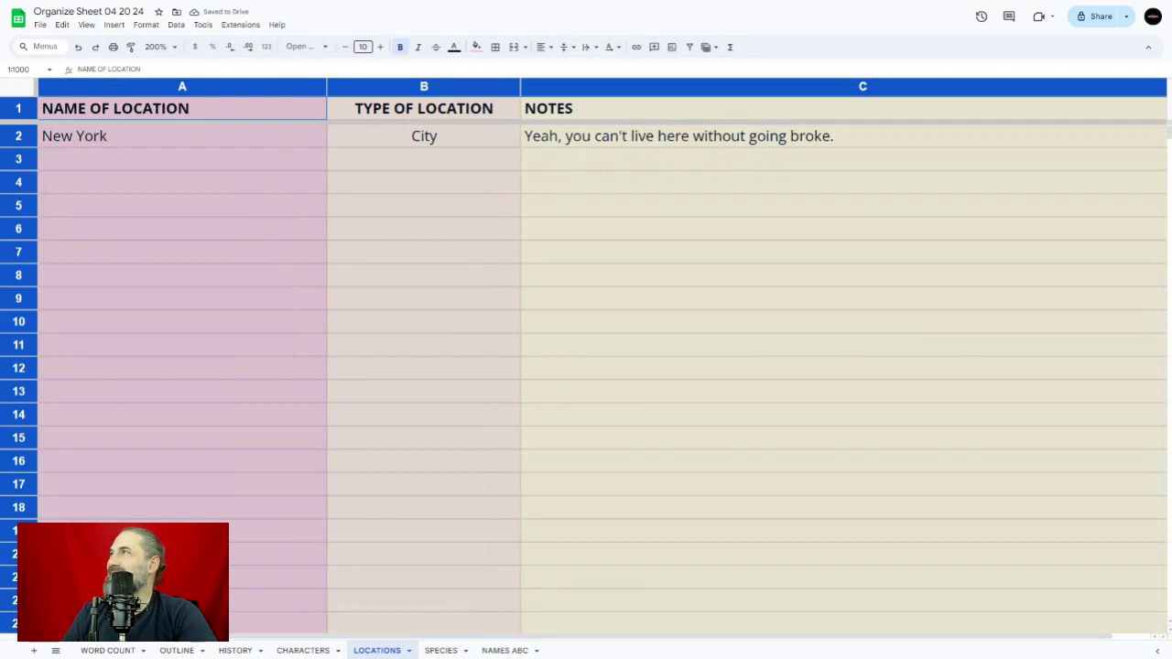
pyautogui.click(363, 46)
pyautogui.click(362, 136)
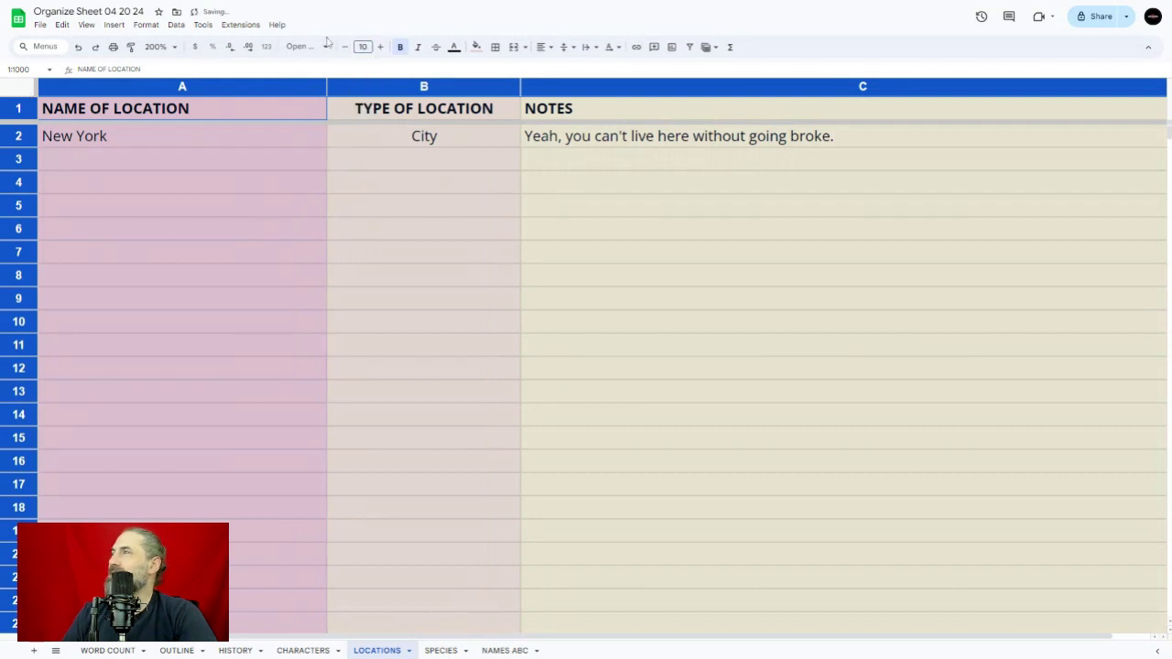
pyautogui.click(326, 47)
pyautogui.click(327, 157)
pyautogui.click(262, 194)
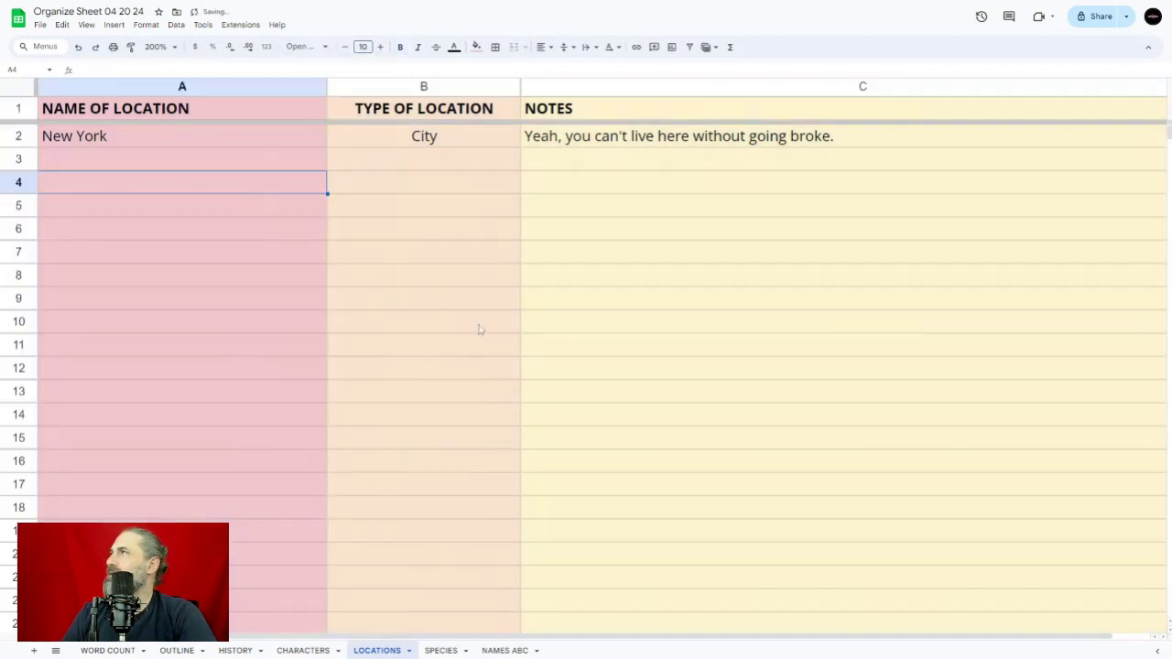
# On the SPECIES sheet, enter Elves as the species name in A2
pyautogui.click(441, 650)
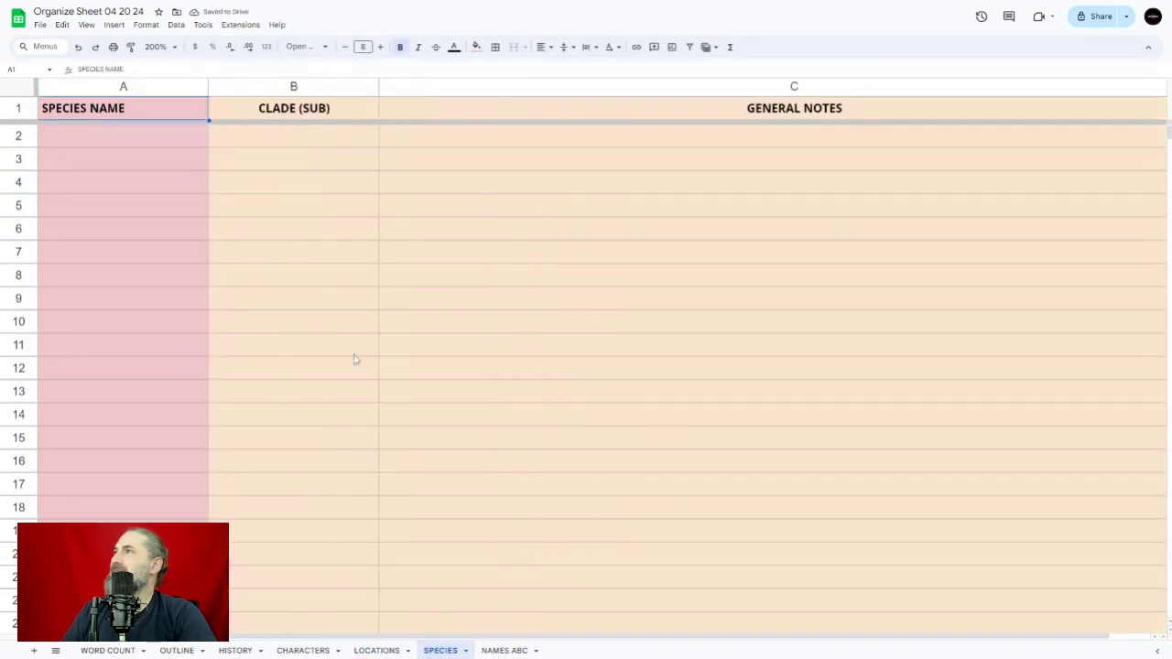
pyautogui.click(135, 142)
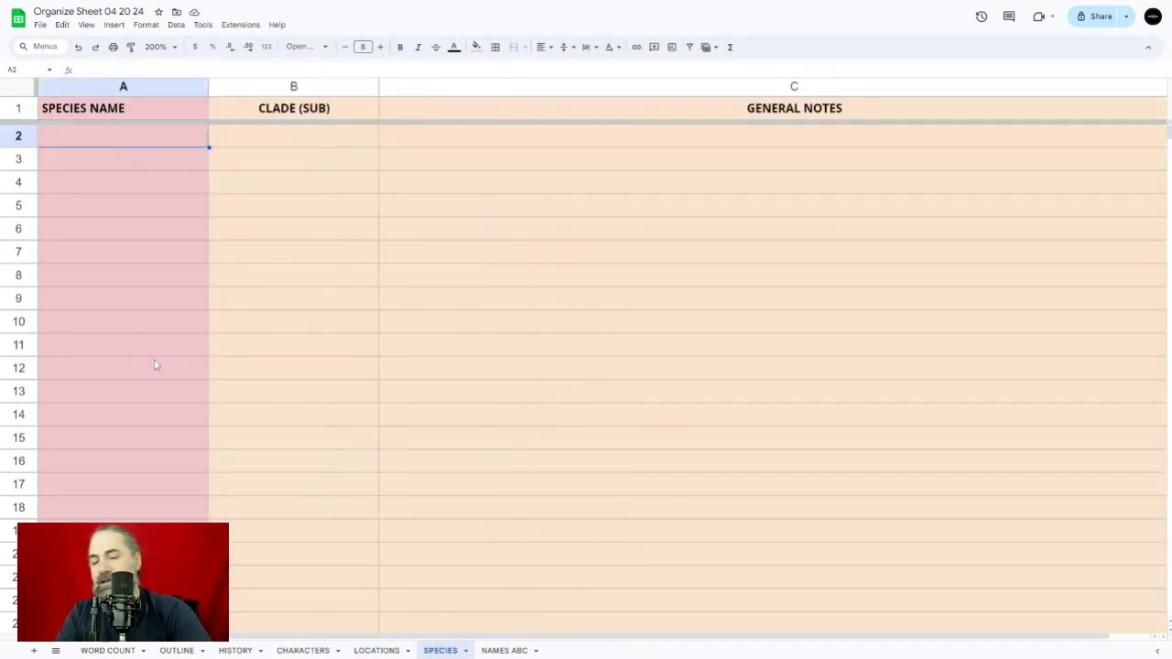
pyautogui.write('E')
pyautogui.press('Escape')
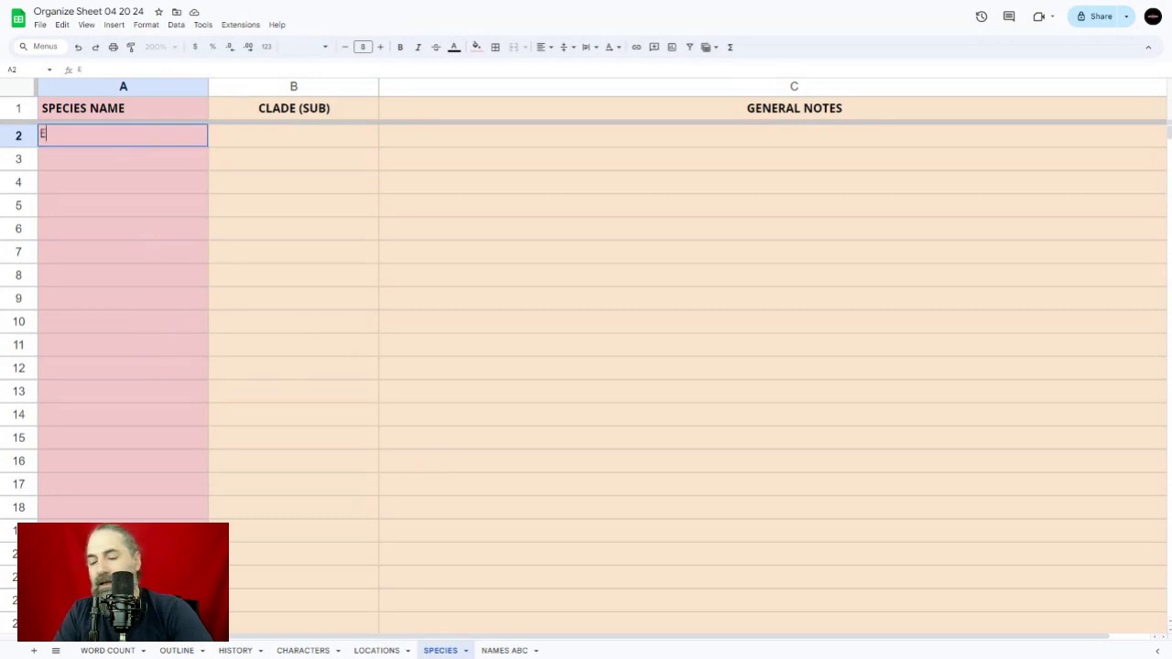
pyautogui.write('lf')
pyautogui.press('Tab')
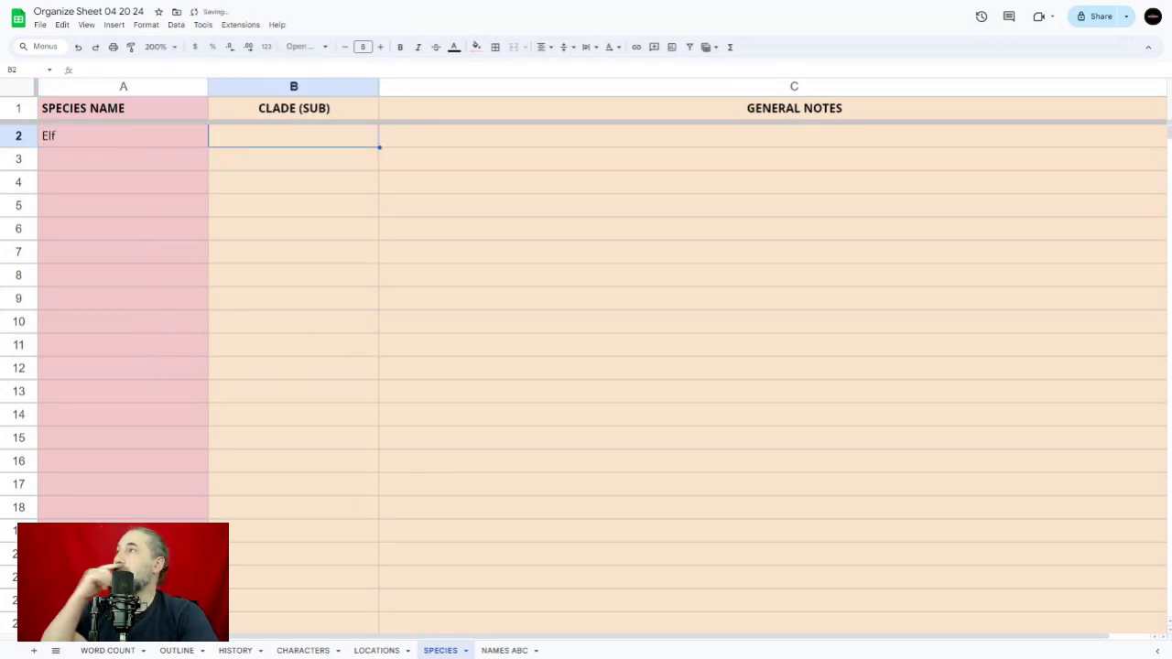
pyautogui.click(123, 136)
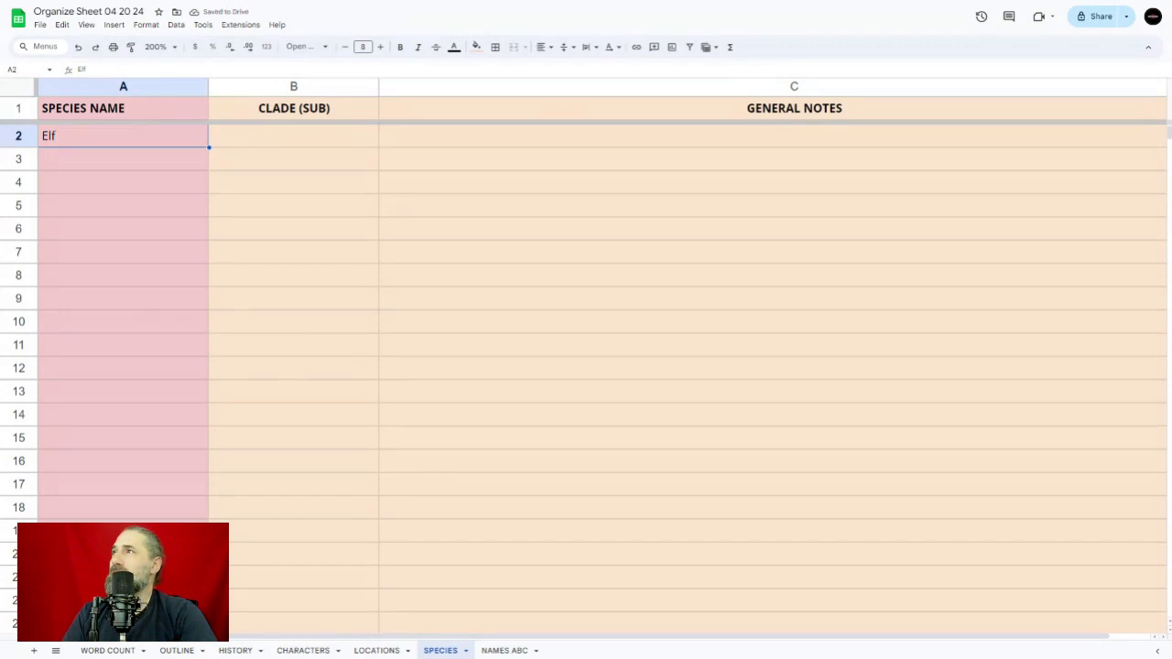
pyautogui.write('Elves')
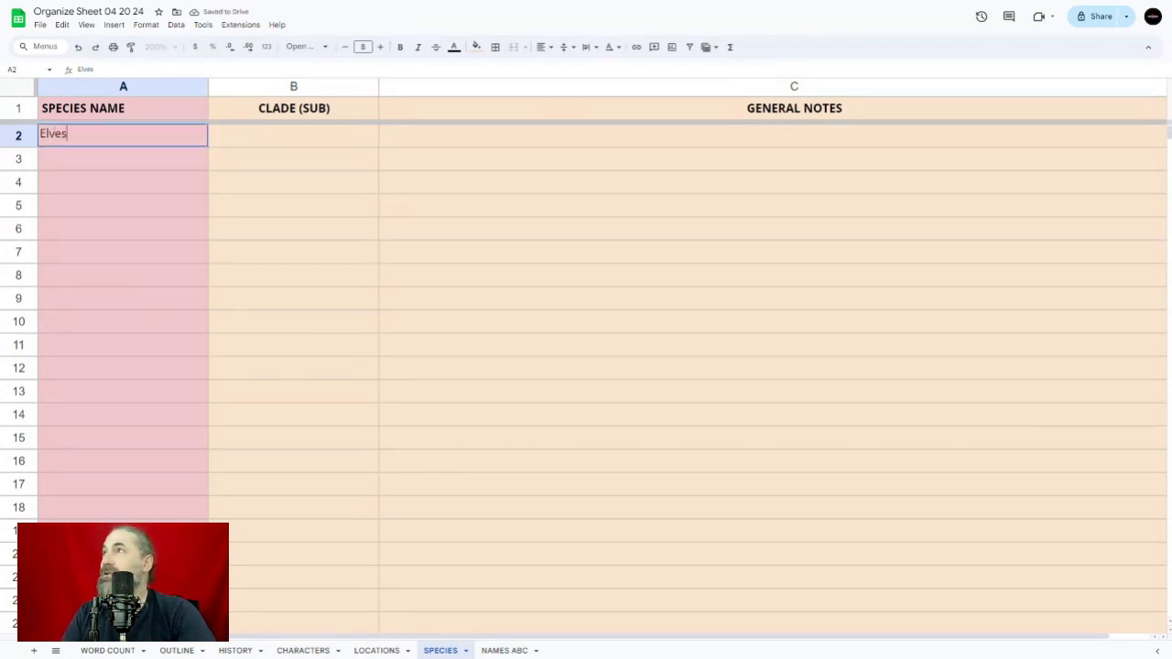
pyautogui.press('Tab')
# Enter Mountain elf as a clade in B3, one row below the species, and return to A2
pyautogui.press('Down')
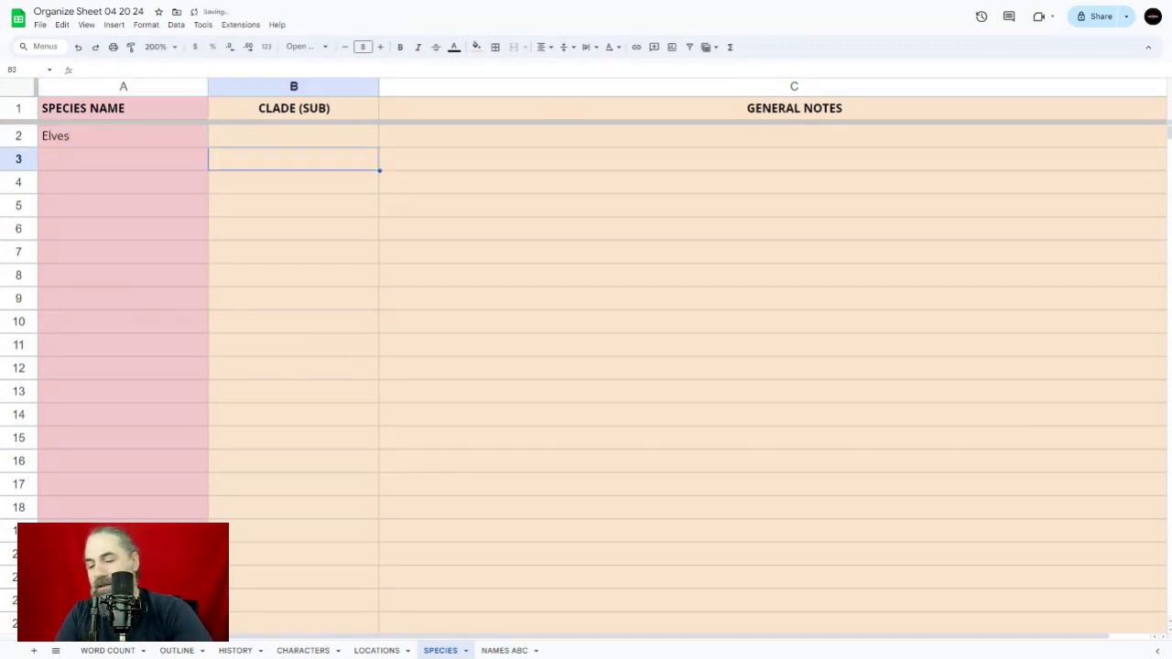
pyautogui.write('Mountain e')
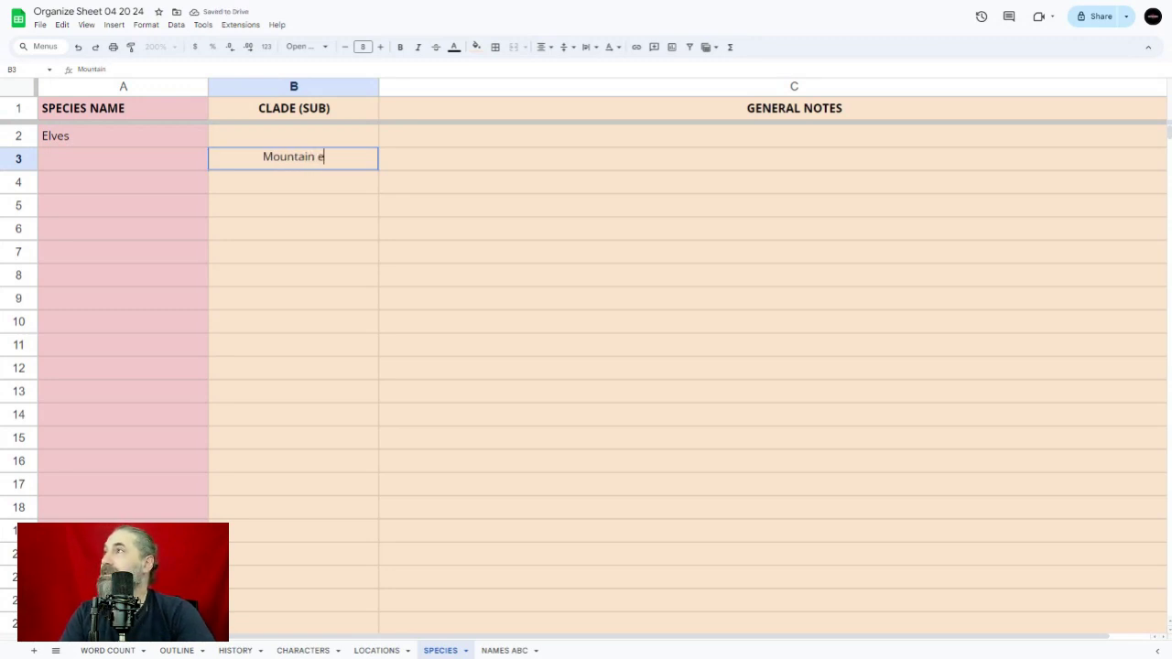
pyautogui.write('lf')
pyautogui.press('Return')
pyautogui.press('Up')
pyautogui.press('Right')
pyautogui.press('Up')
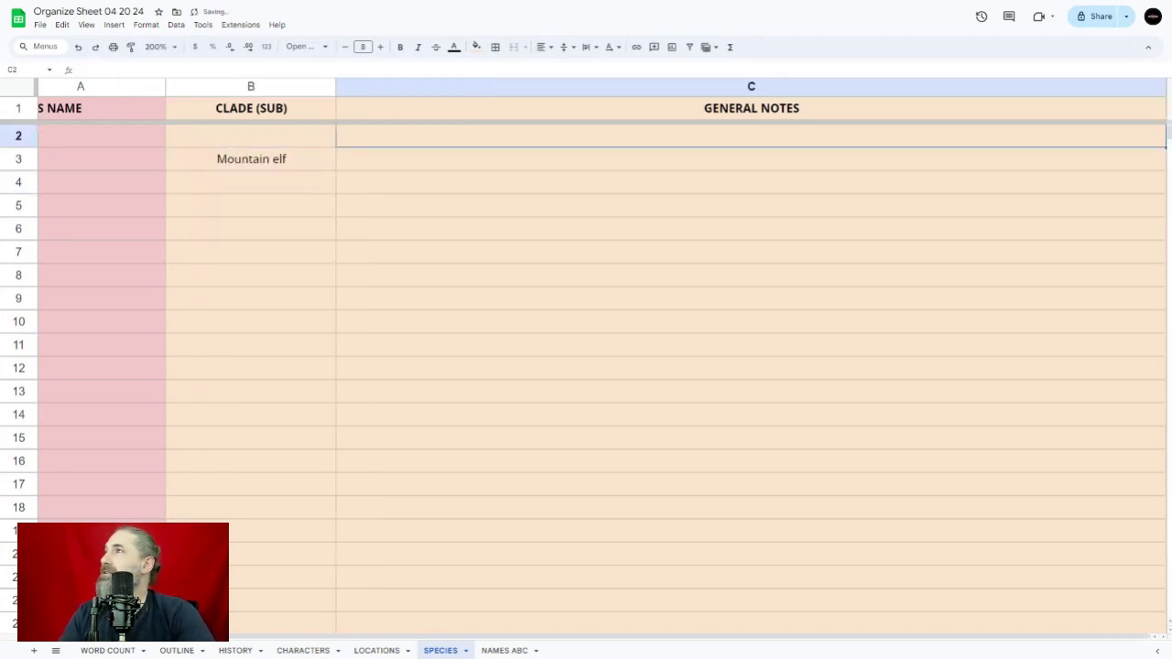
pyautogui.press('Left')
pyautogui.press('Left')
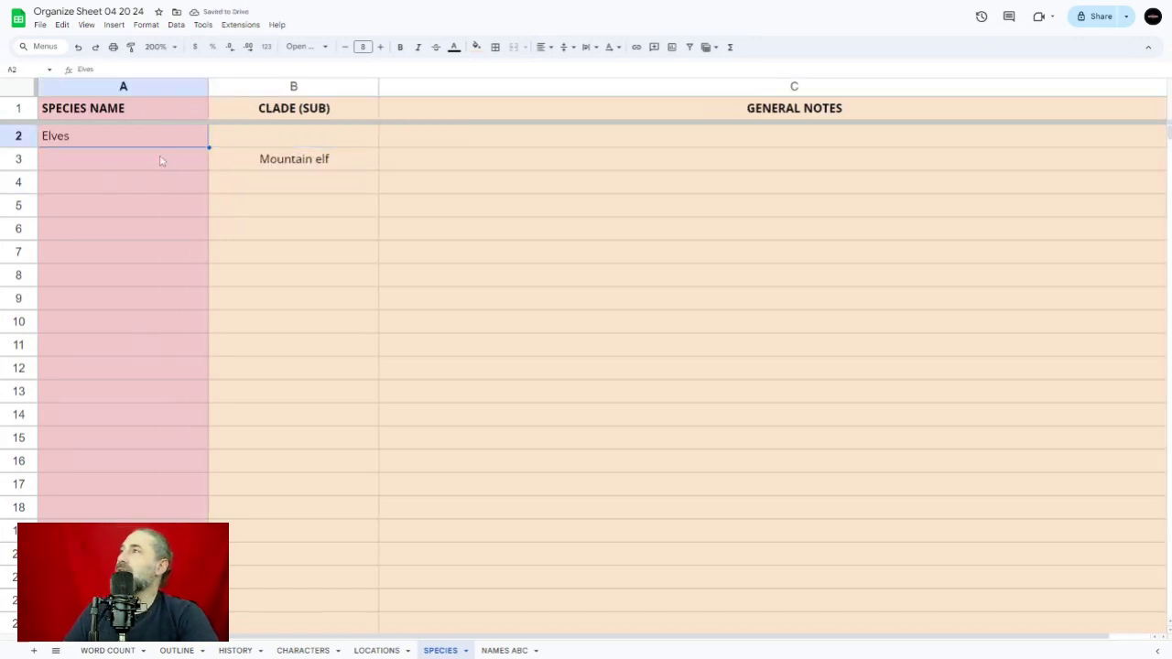
# Freeze the first two columns of the SPECIES sheet
pyautogui.click(279, 90)
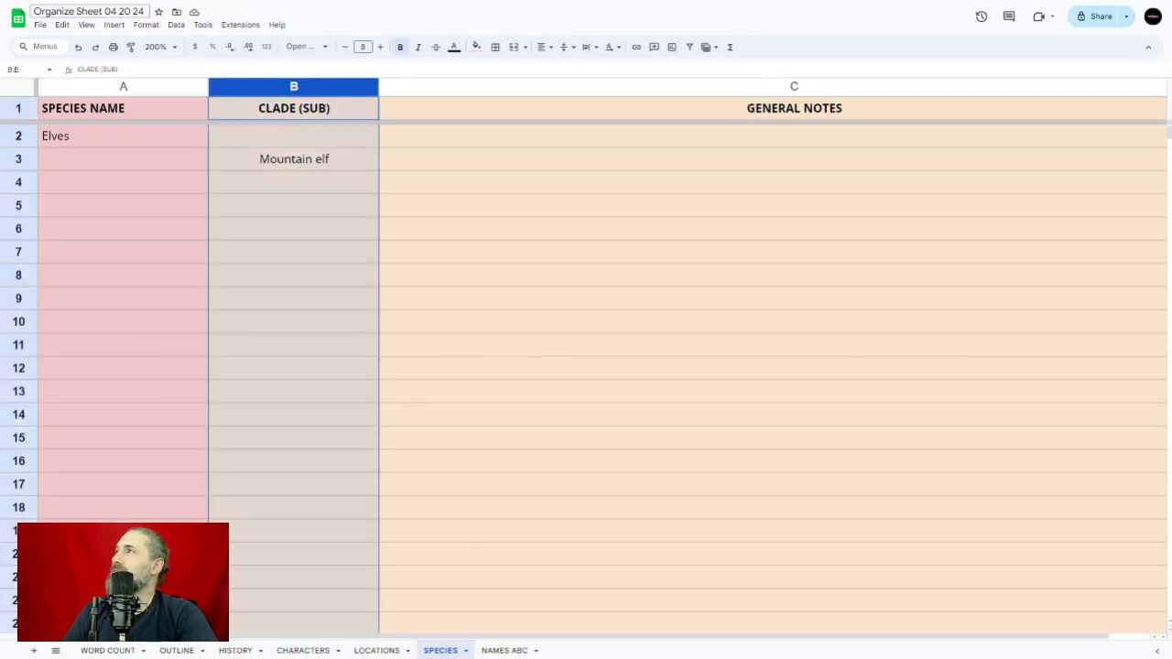
pyautogui.click(113, 24)
pyautogui.click(86, 25)
pyautogui.moveTo(109, 61)
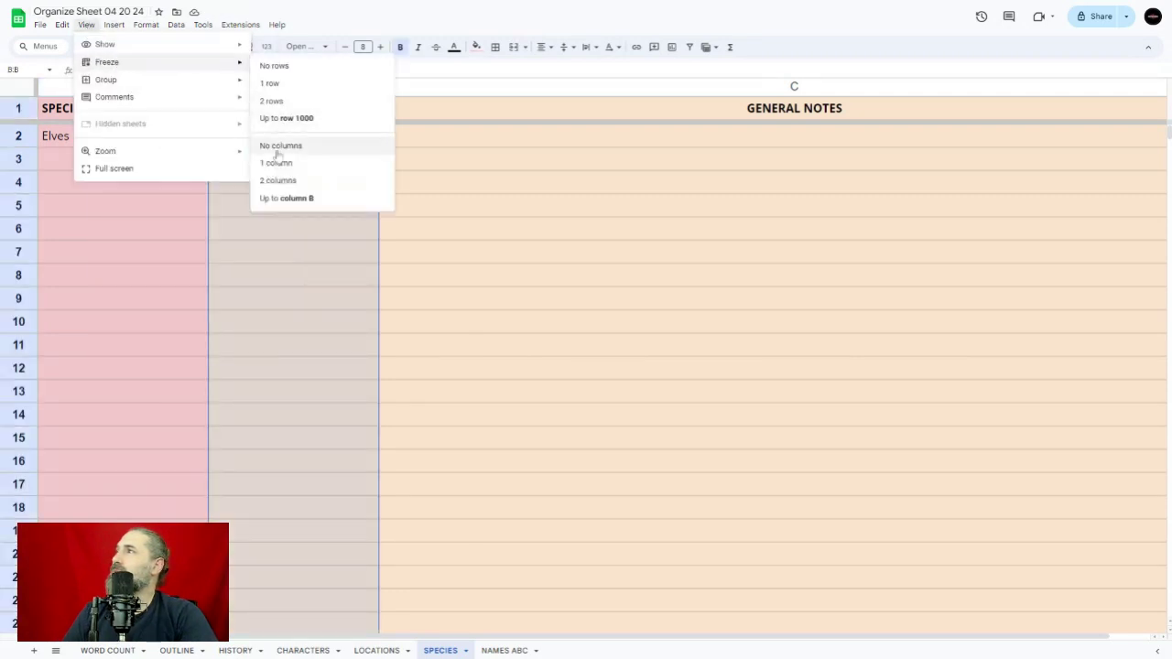
pyautogui.click(287, 182)
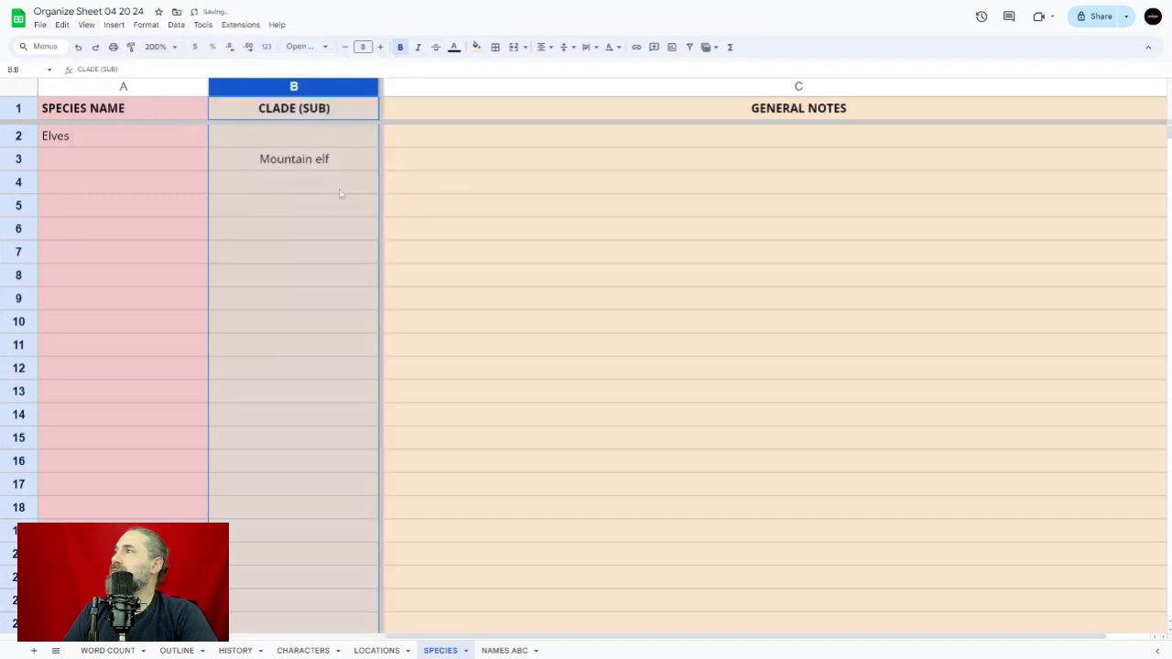
# Enter the general note "Elves in general are filled with joy." in C2 for the Elves species
pyautogui.click(442, 143)
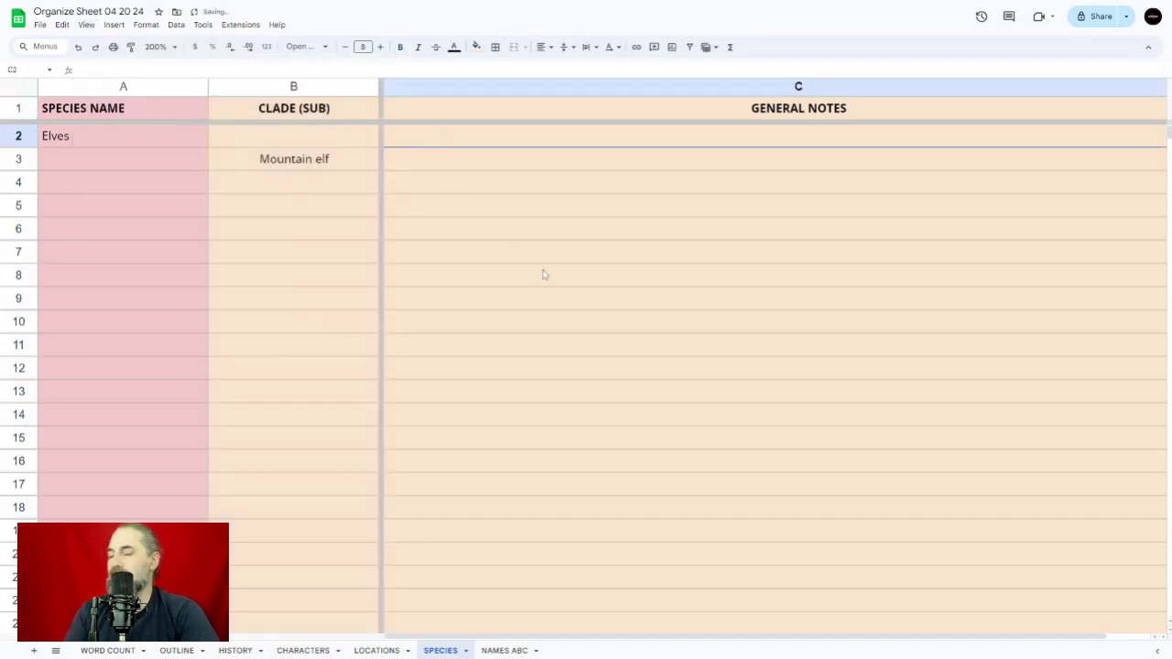
pyautogui.write('Elves in g')
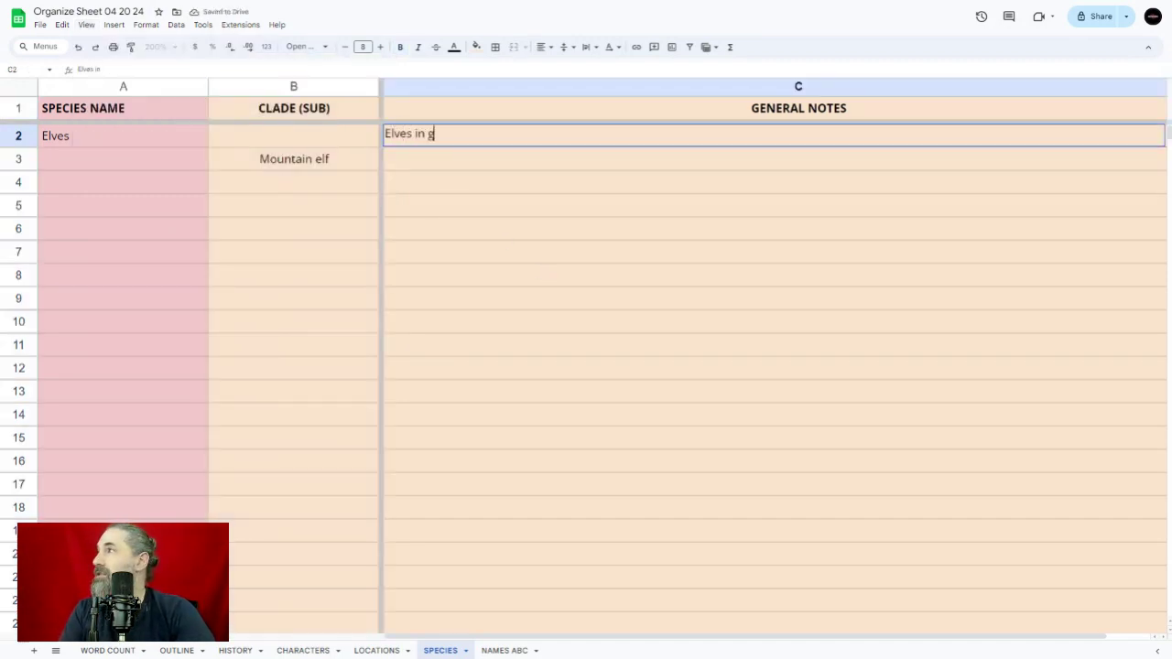
pyautogui.write('eneral are ')
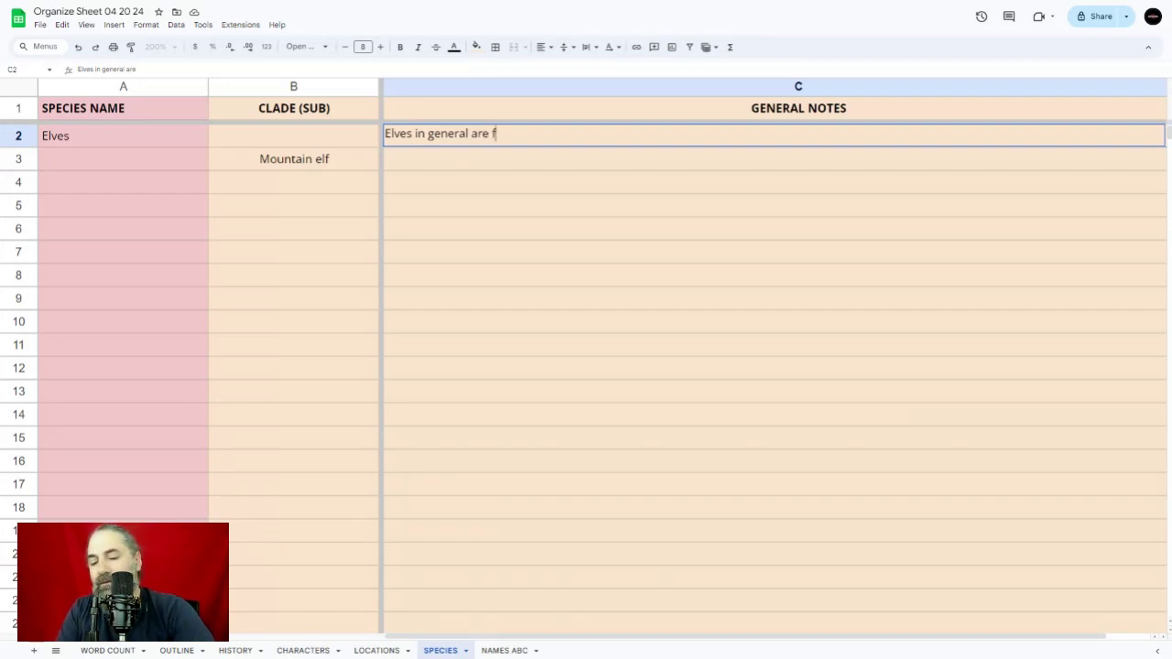
pyautogui.write('filled with ')
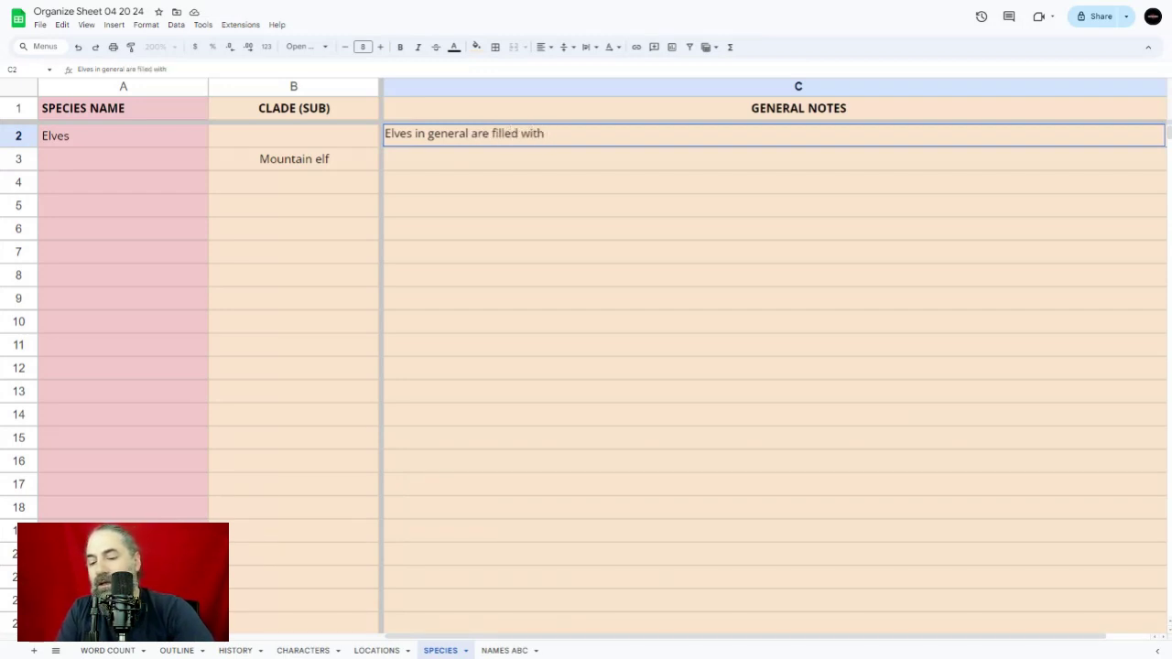
pyautogui.write('spry')
pyautogui.press('BackSpace')
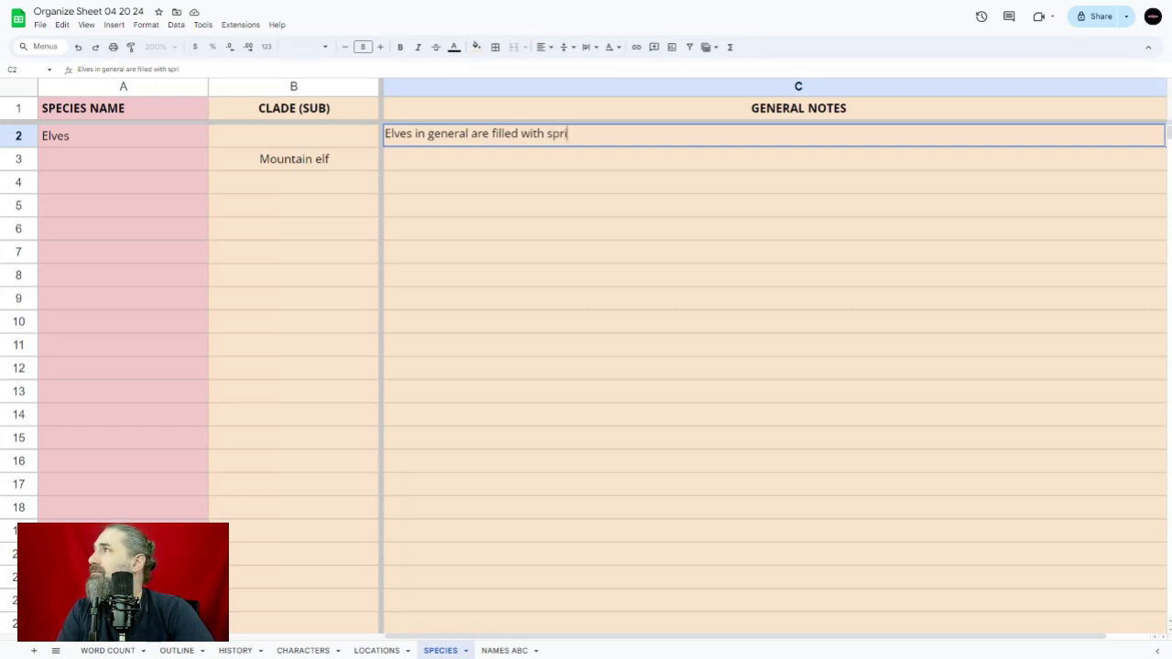
pyautogui.press('BackSpace')
pyautogui.press('BackSpace')
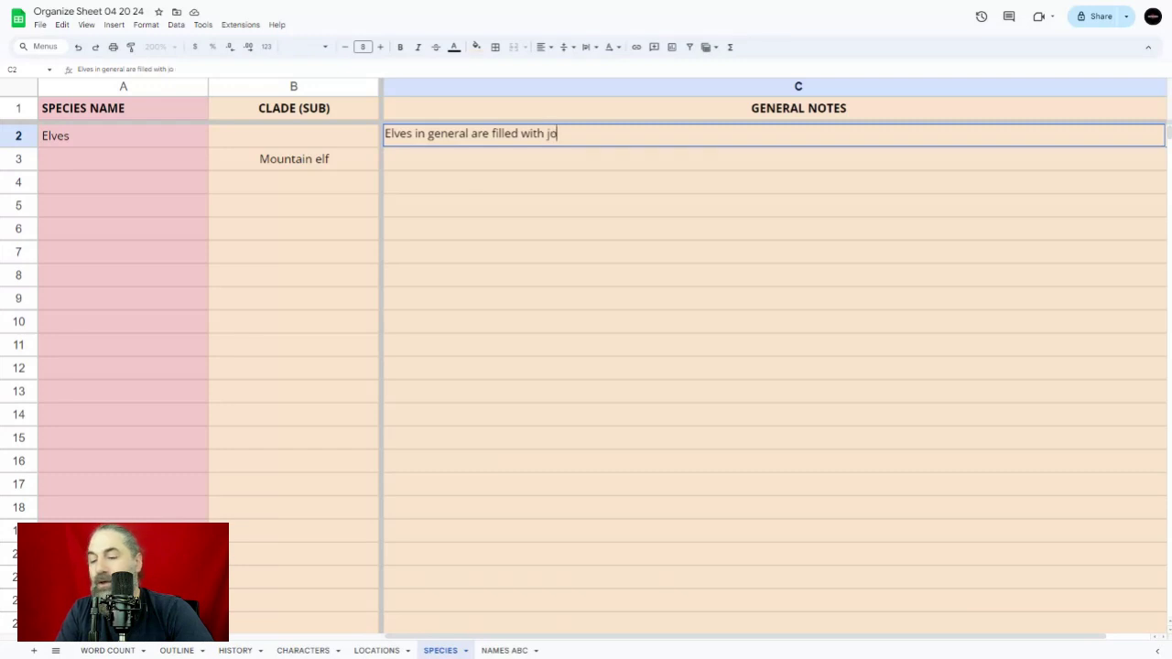
pyautogui.press('Return')
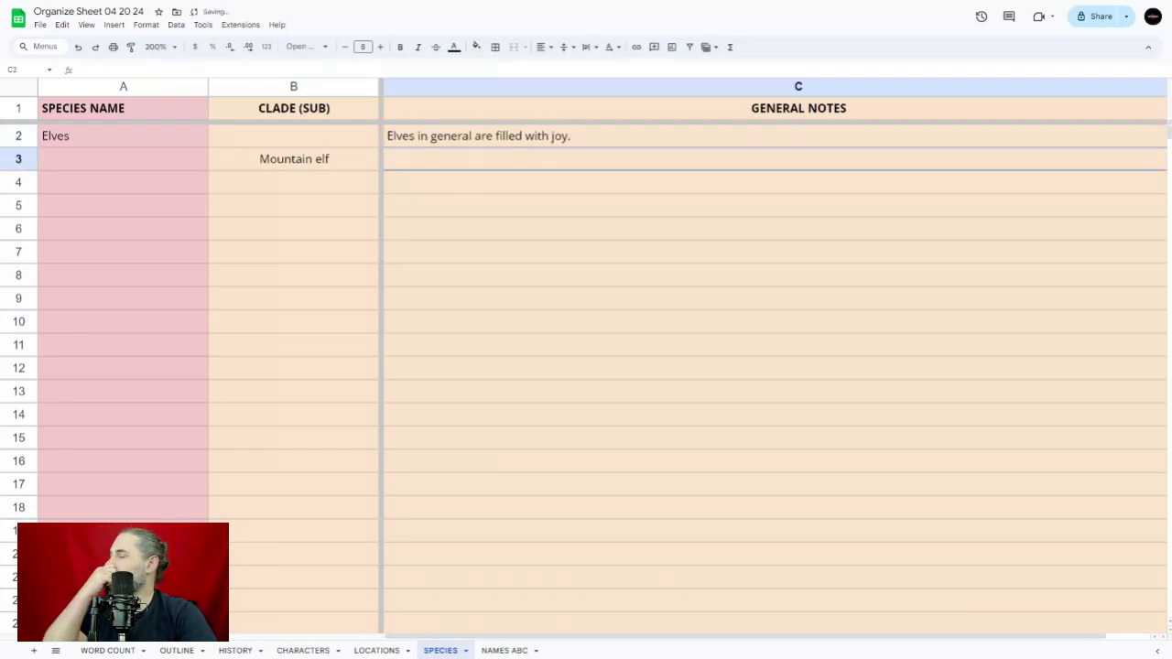
# Enter the general note "They hide in the mountains" in C3 for the Mountain elf clade
pyautogui.write('They hide in')
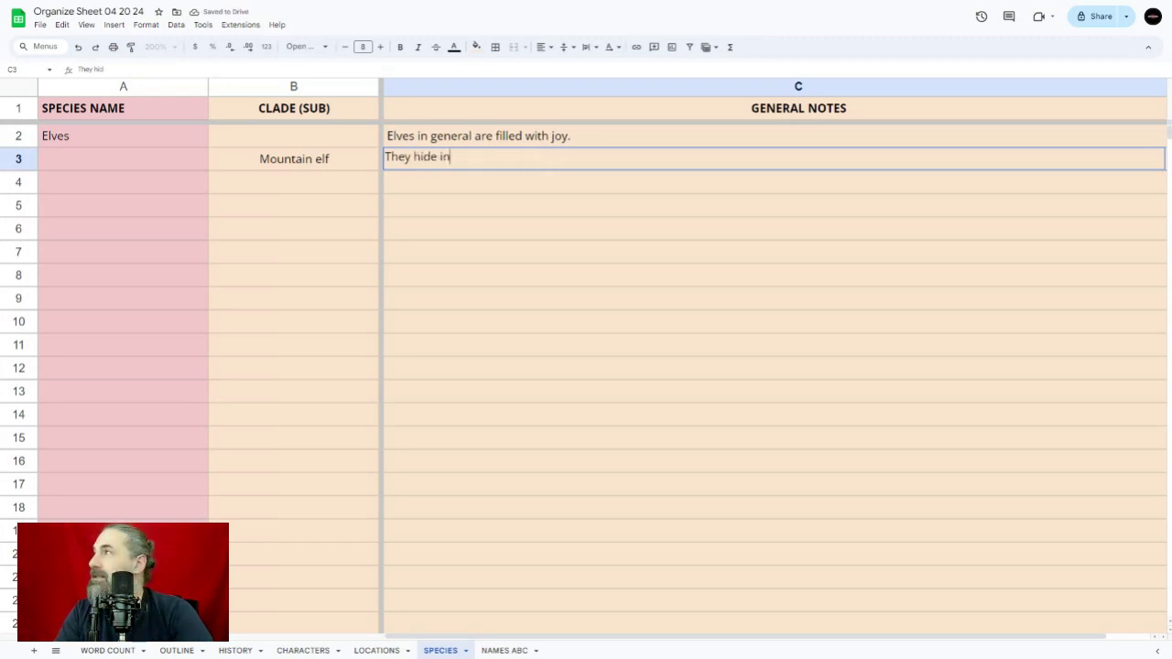
pyautogui.write(' the mountains')
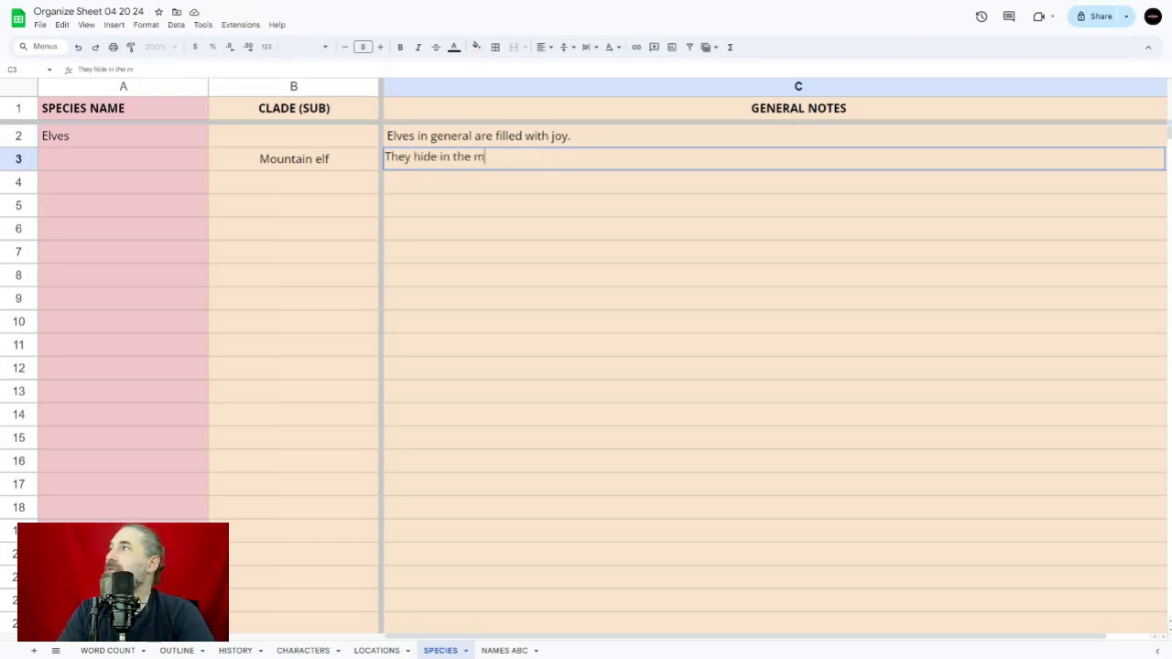
pyautogui.press('Return')
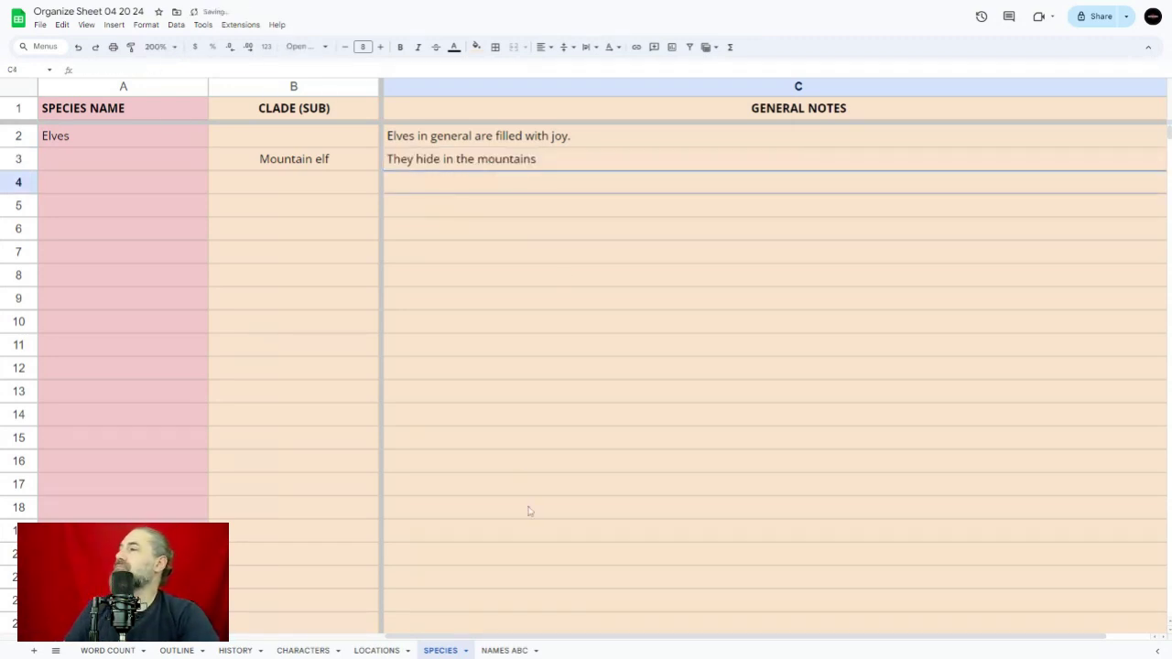
# Show the NAMES ABC sheet at 100% zoom and examine the MALE, FEMALE and BOTH cells of row 2
pyautogui.click(504, 650)
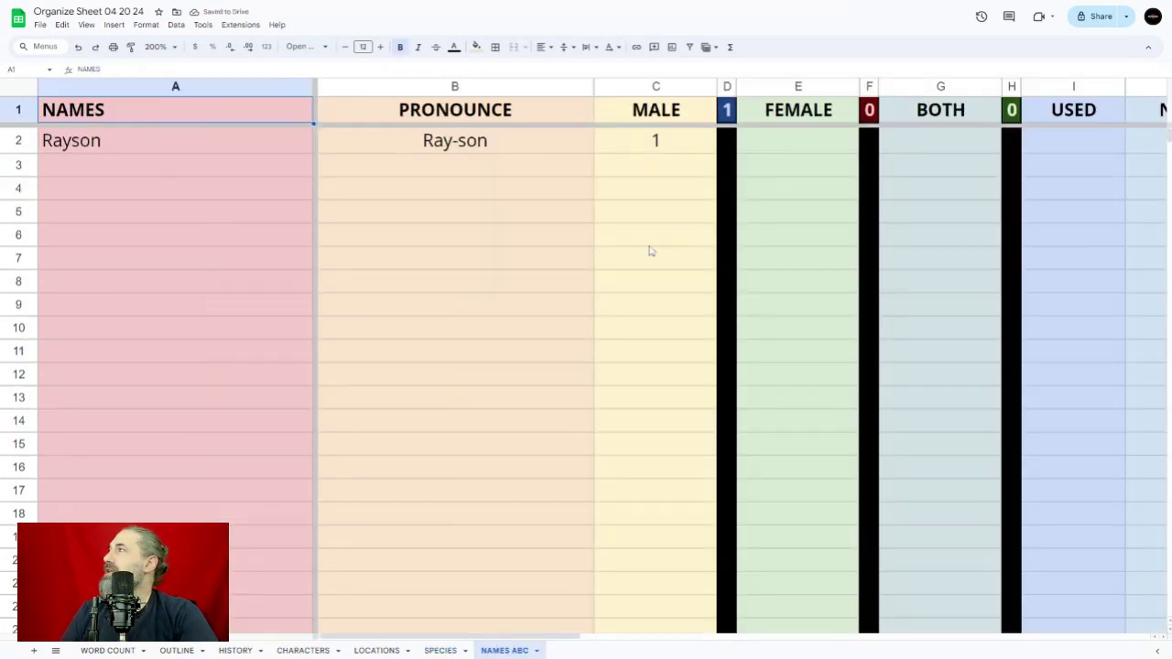
pyautogui.click(172, 46)
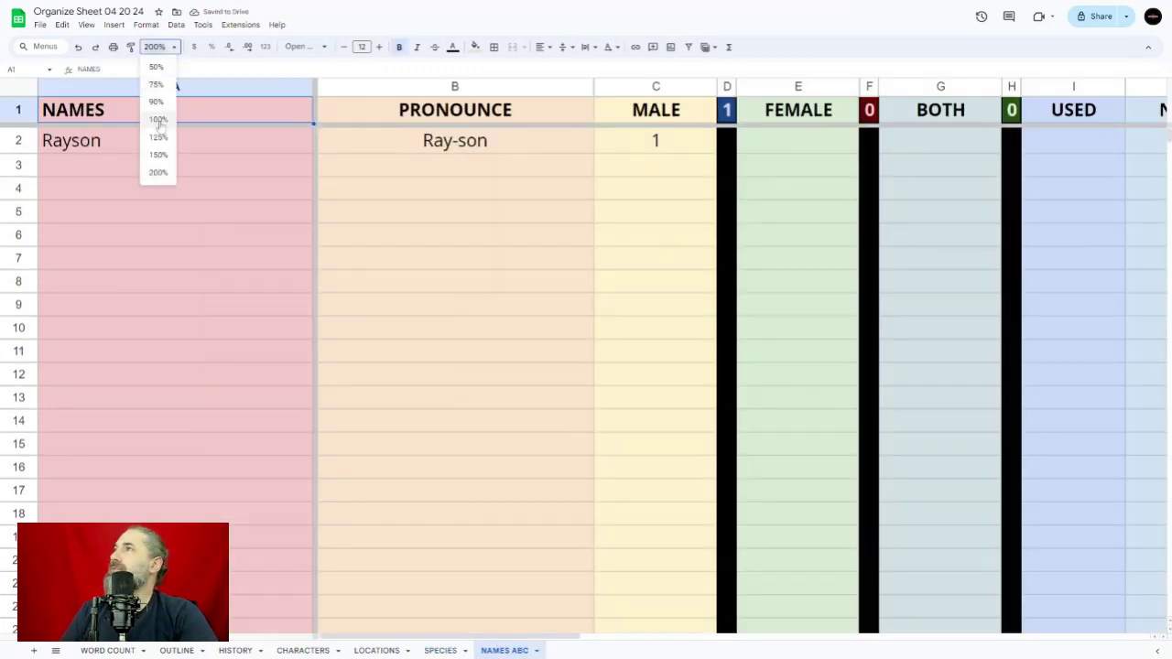
pyautogui.click(160, 123)
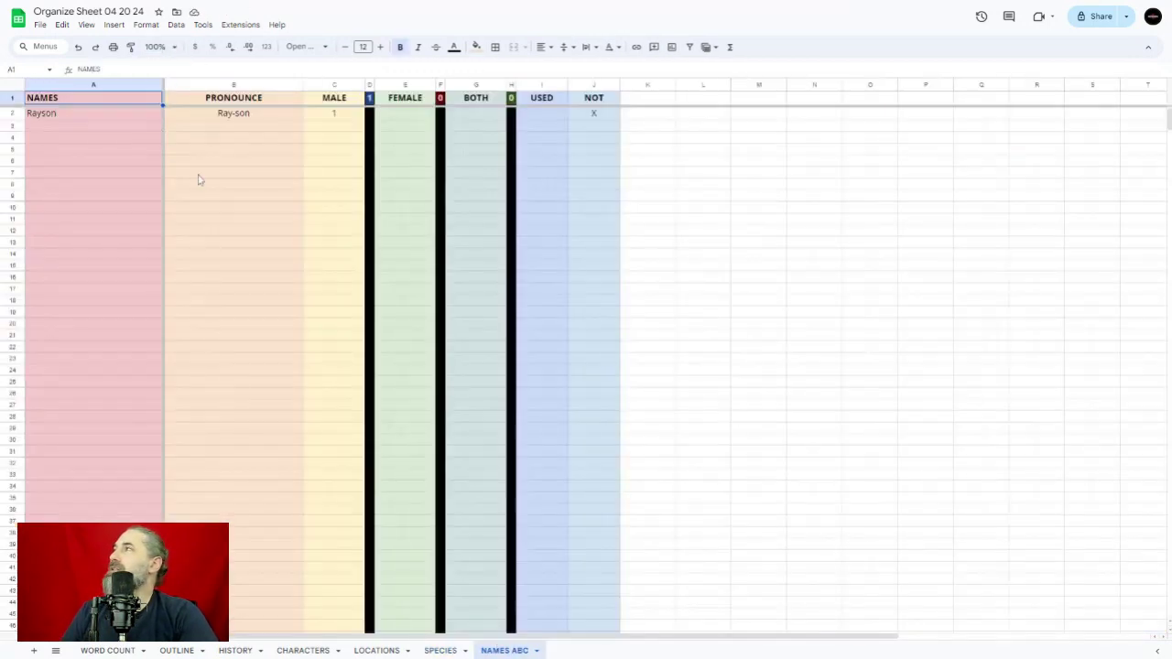
pyautogui.click(348, 118)
pyautogui.click(401, 116)
pyautogui.click(469, 117)
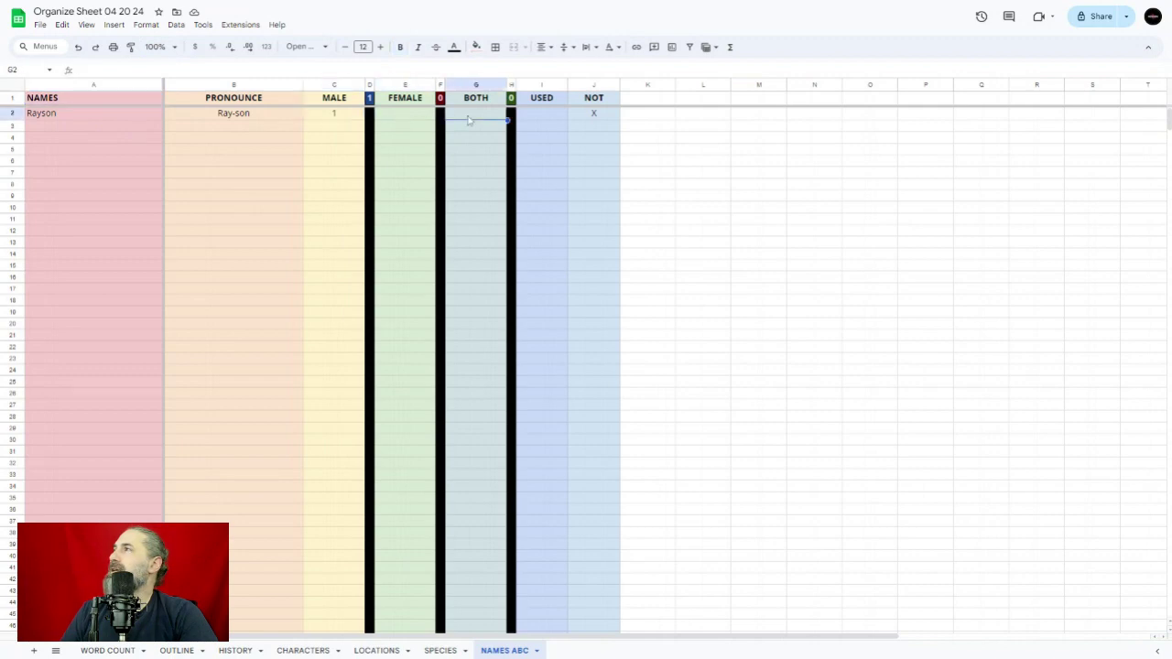
# Add three common first names to the NAMES column in cells A3 to A5
pyautogui.click(554, 124)
pyautogui.click(596, 115)
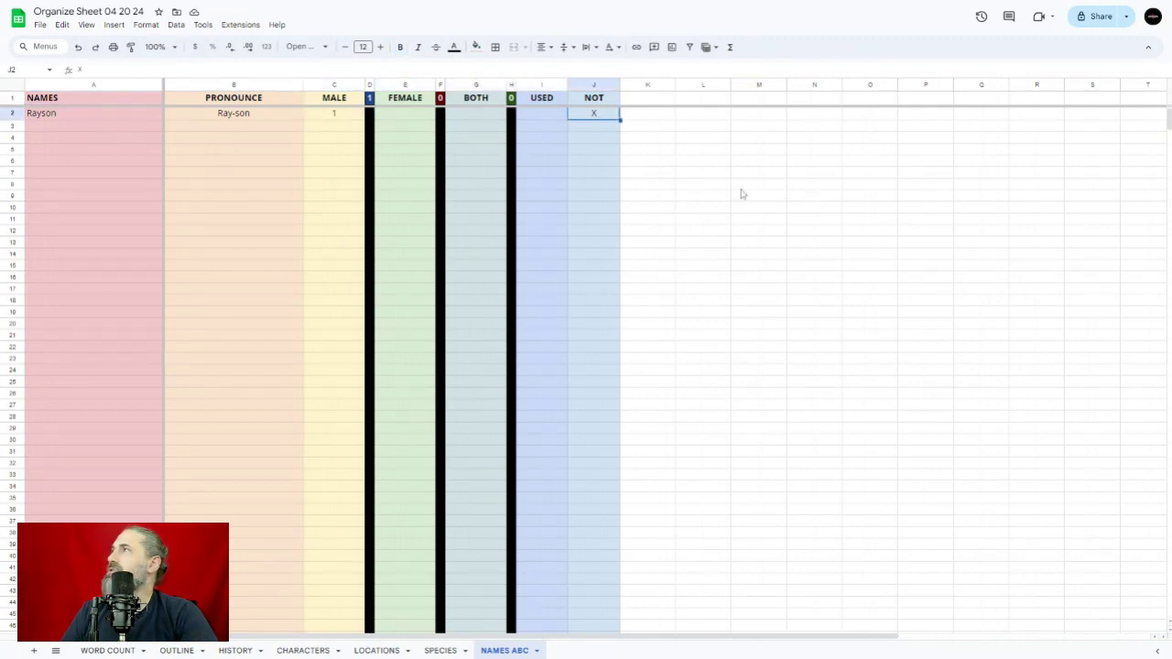
pyautogui.press('Home')
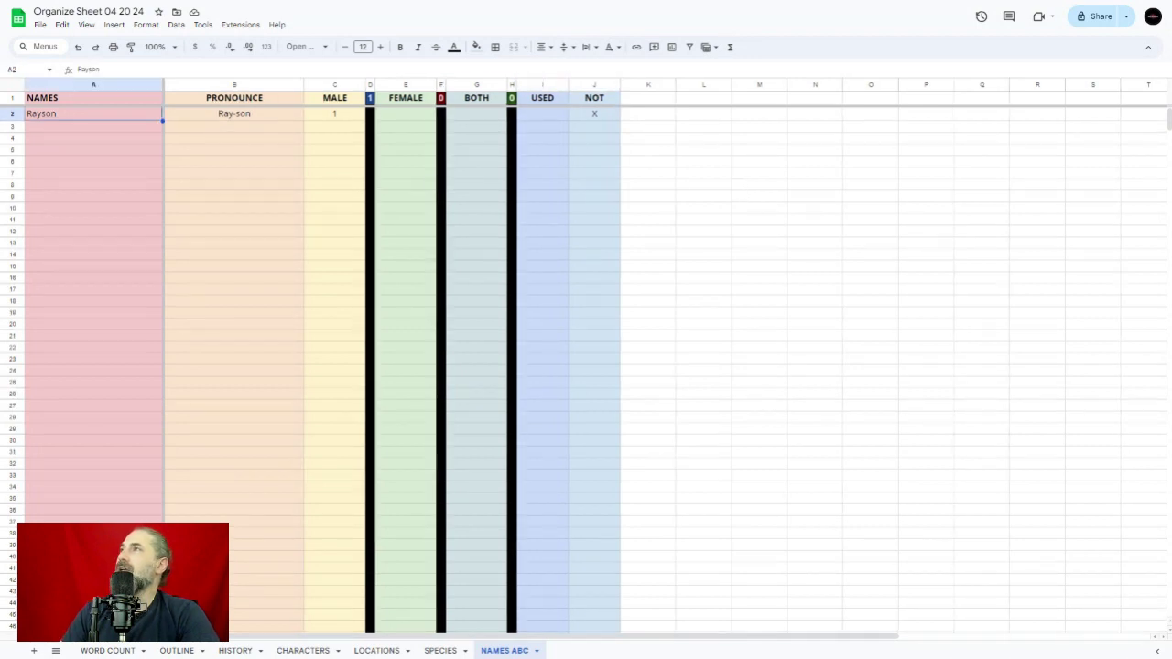
pyautogui.press('Down')
pyautogui.write('Jeff')
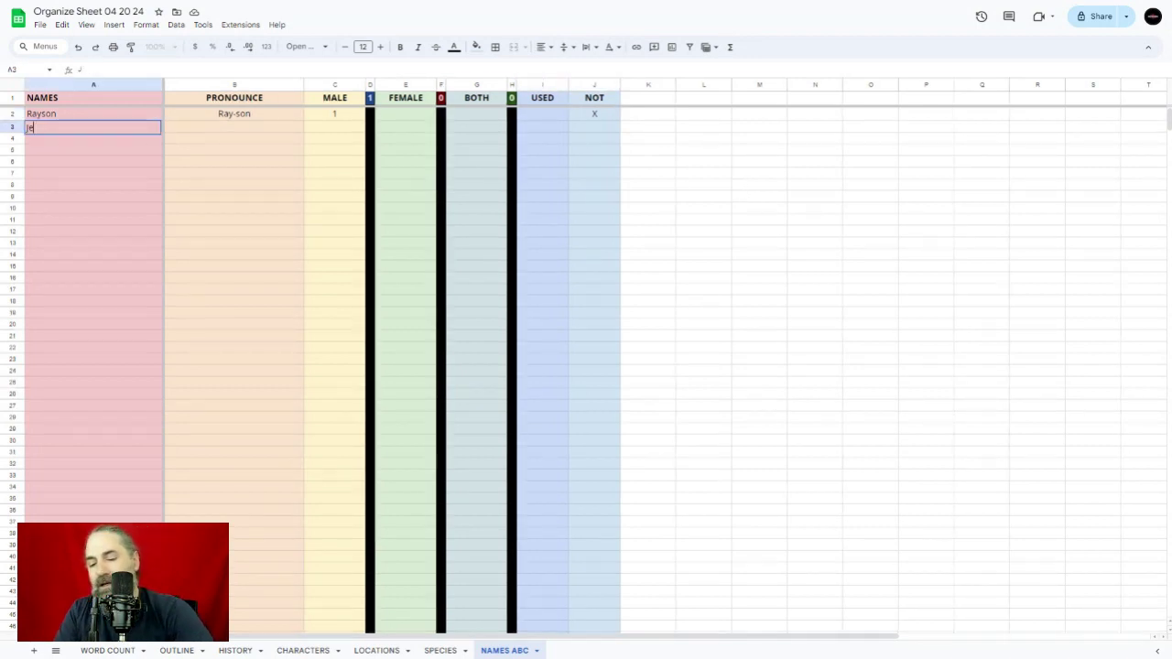
pyautogui.press('Return')
pyautogui.write('Melissa')
pyautogui.press('Return')
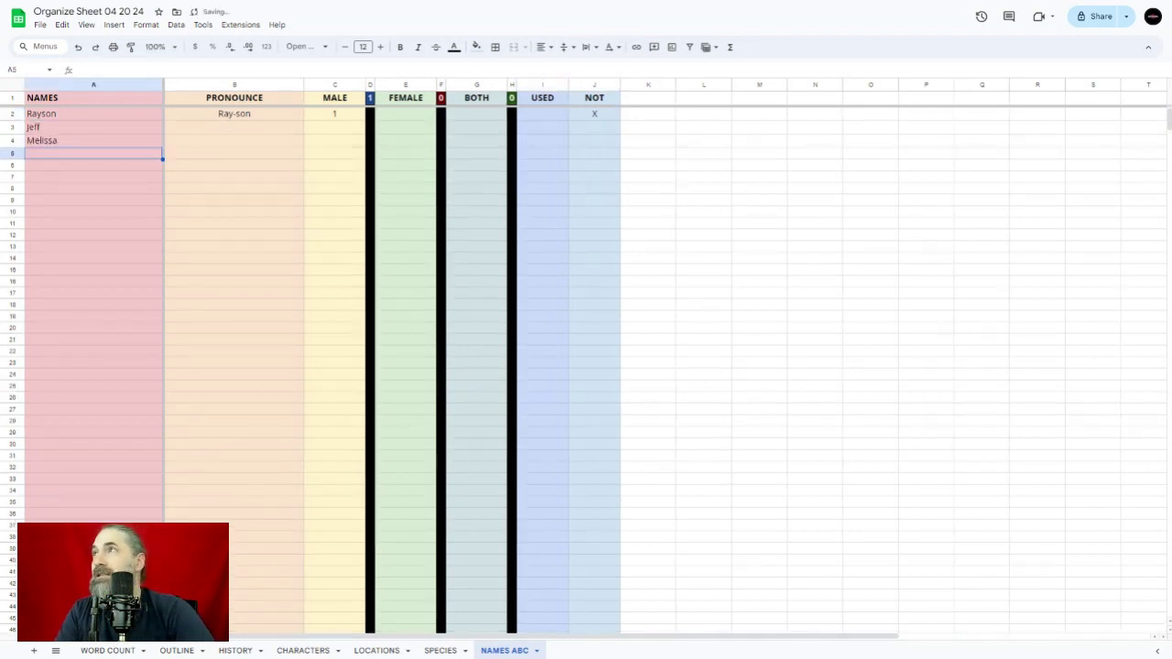
pyautogui.write('Christi')
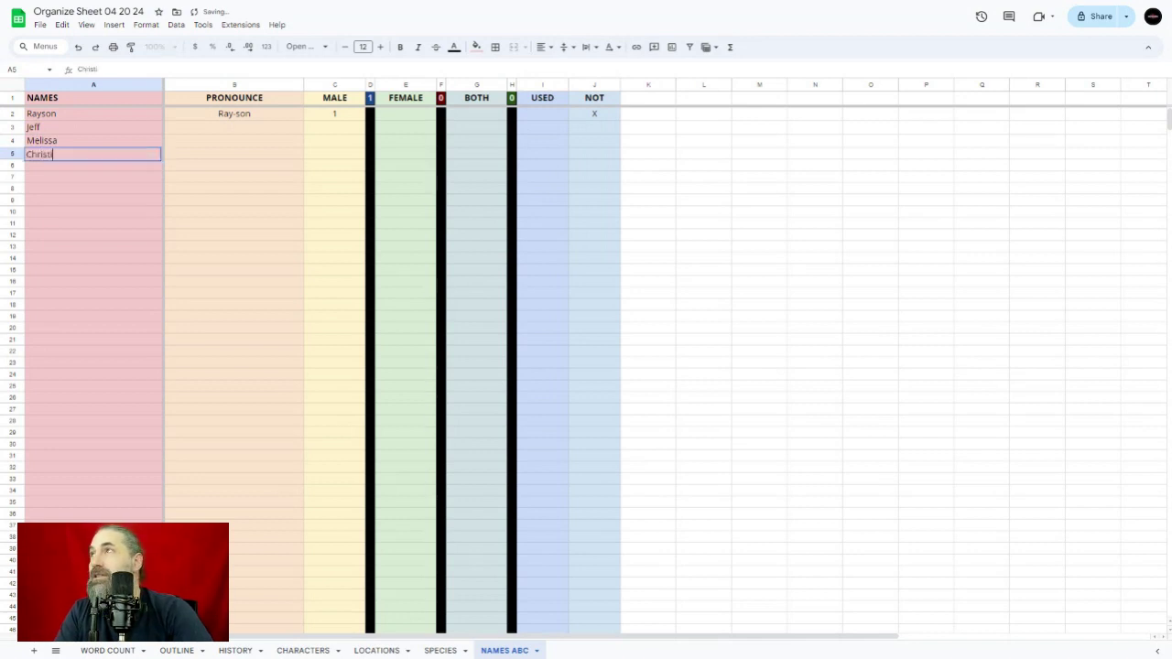
pyautogui.write('na')
pyautogui.press('Return')
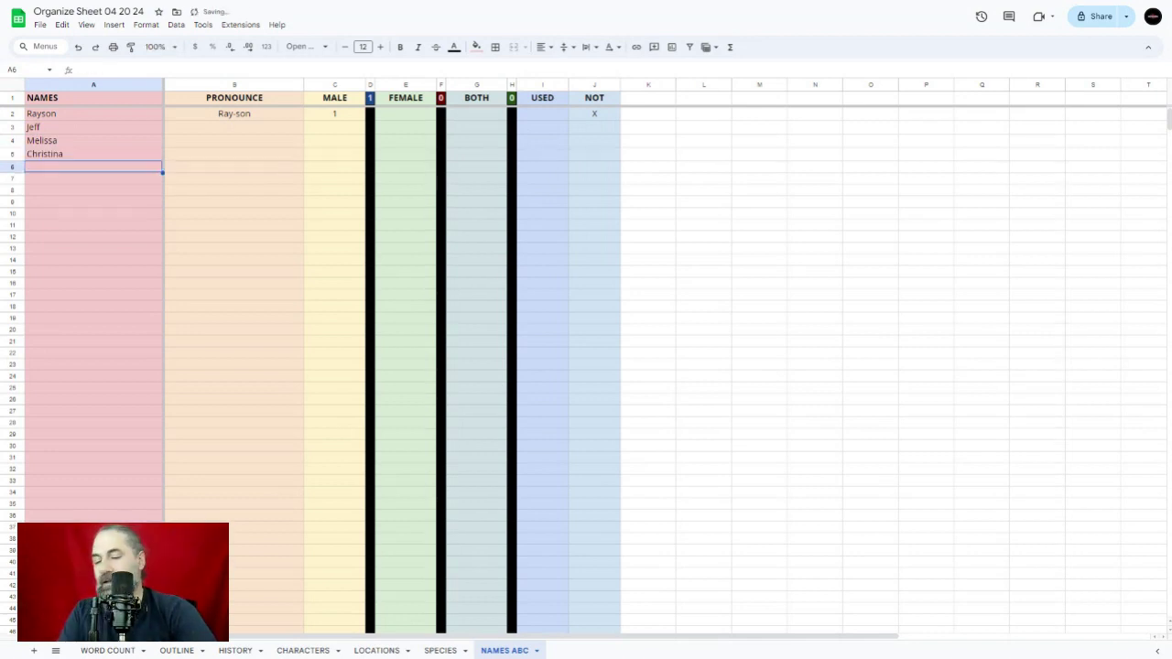
# Enter the invented names "Baymyer" in A6 and "Dellin" in A7
pyautogui.write('Bay Myer')
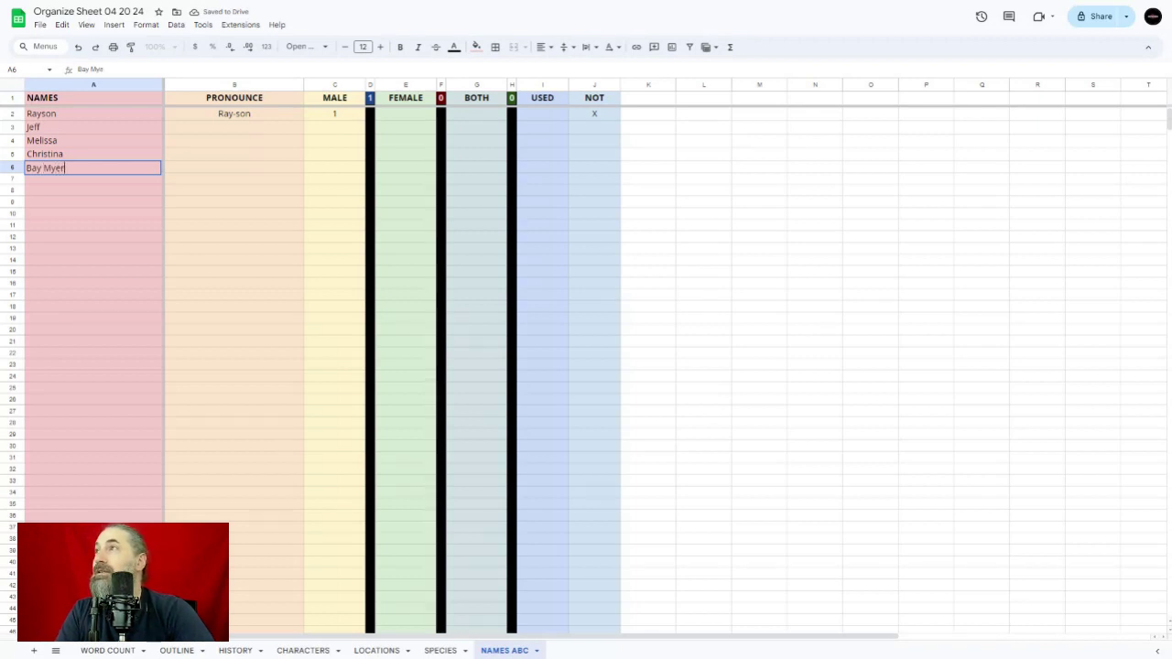
pyautogui.press('BackSpace')
pyautogui.press('BackSpace')
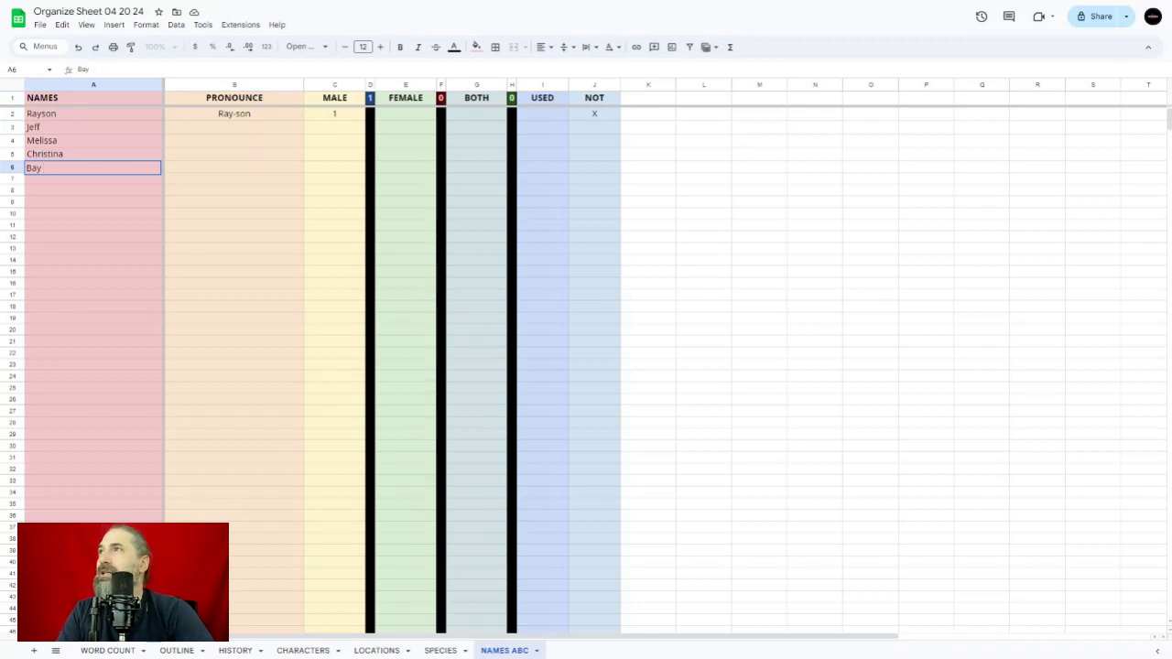
pyautogui.write('myer')
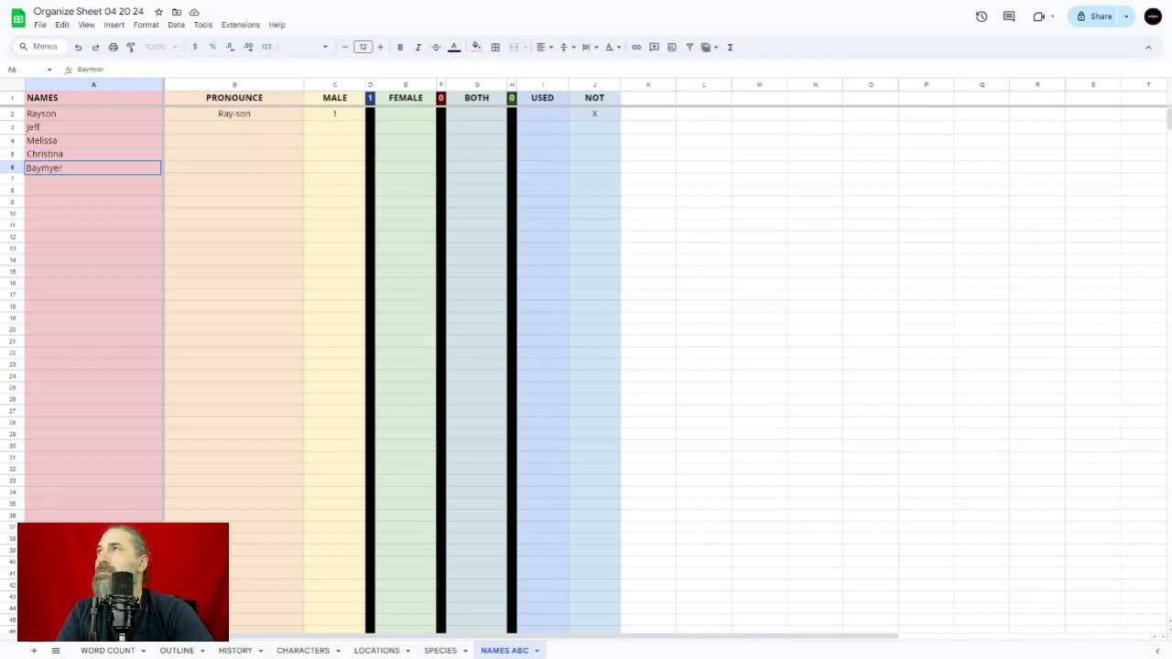
pyautogui.press('Return')
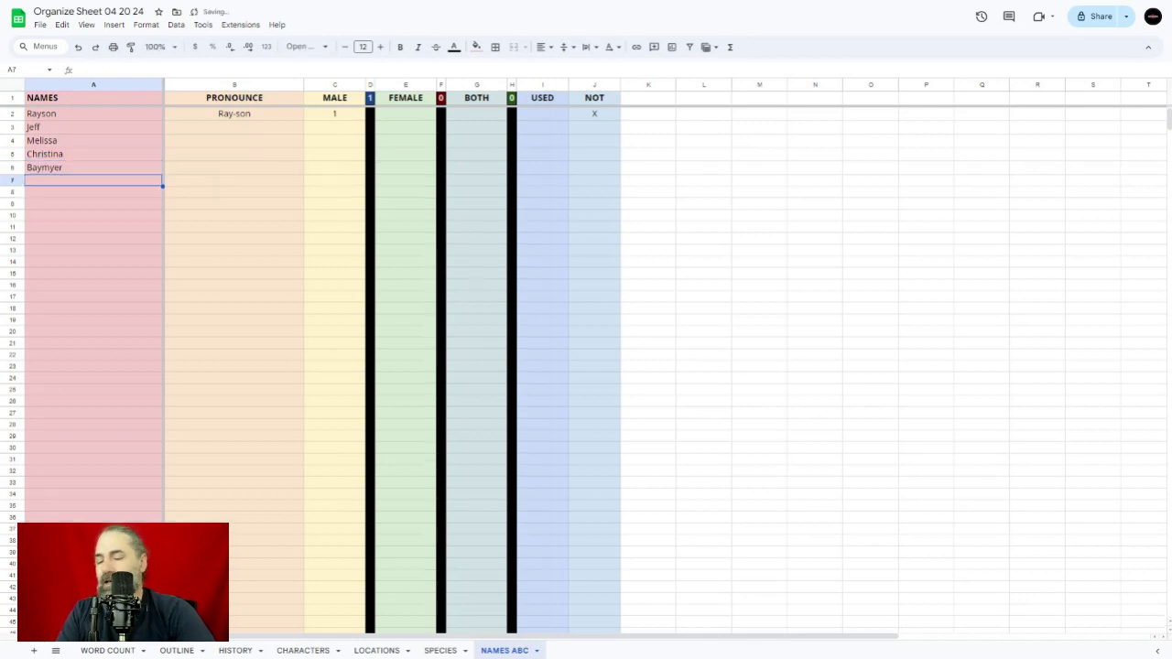
pyautogui.write('D')
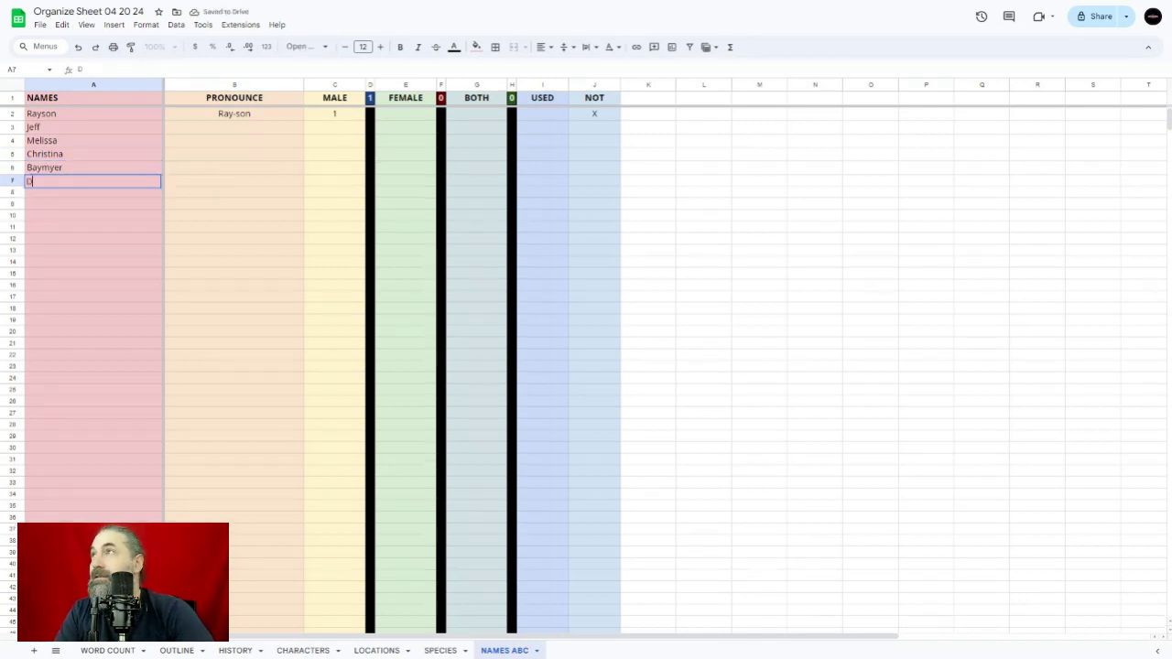
pyautogui.write('el')
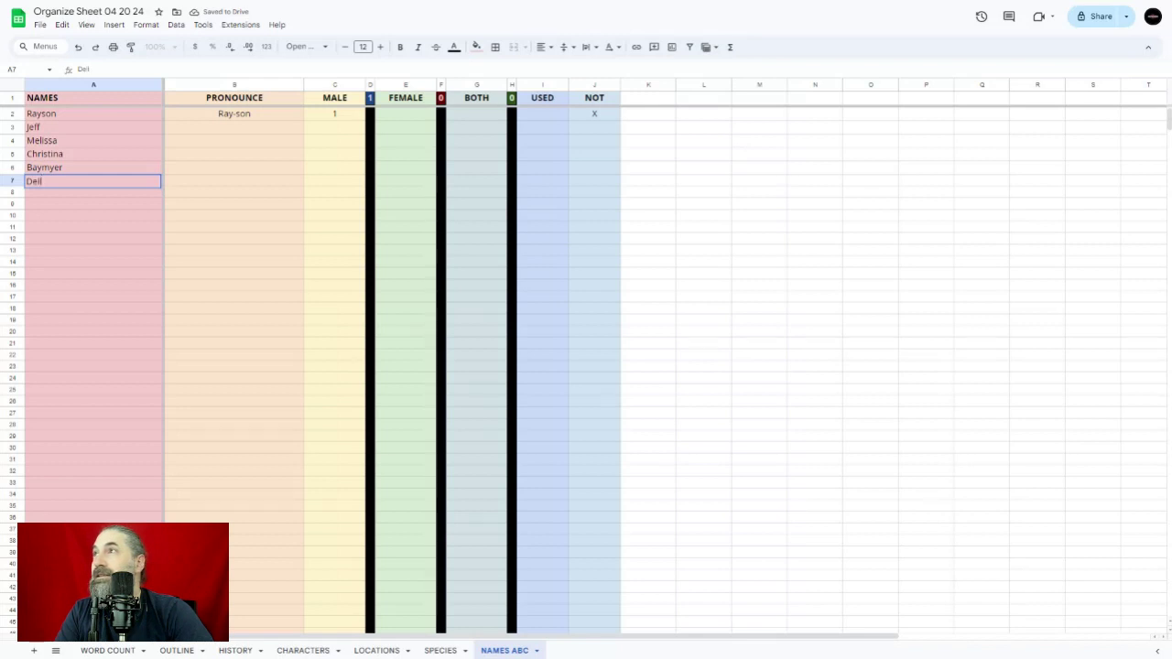
pyautogui.write('l')
pyautogui.press('Return')
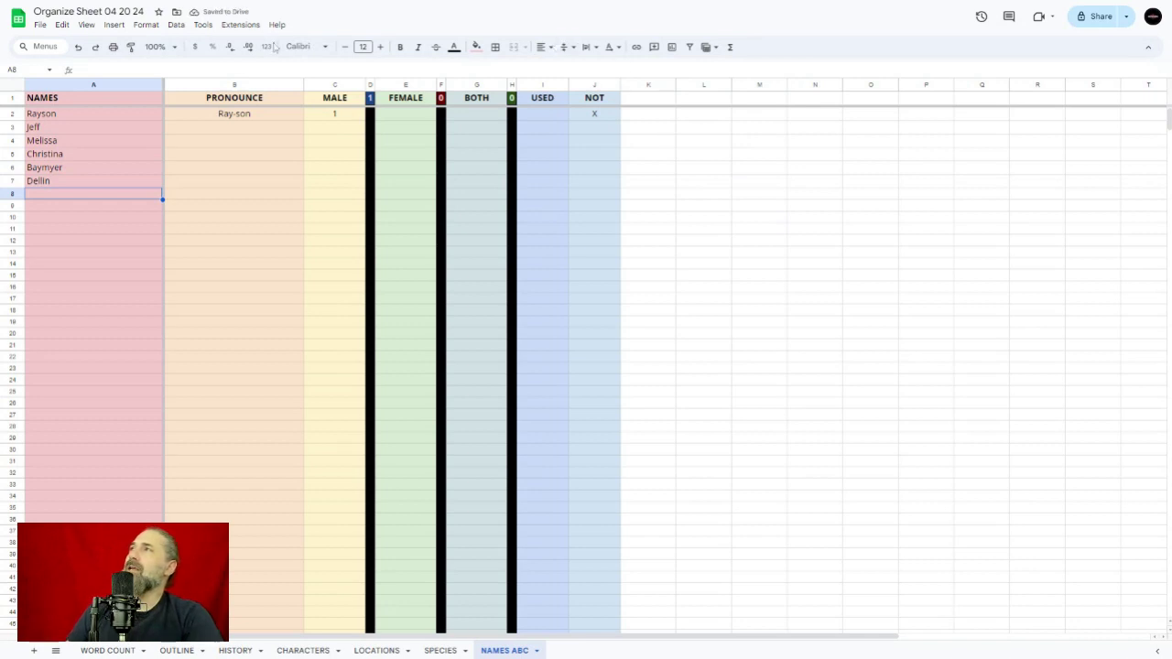
# Sort the NAMES ABC sheet from A to Z by the NAMES column
pyautogui.click(154, 85)
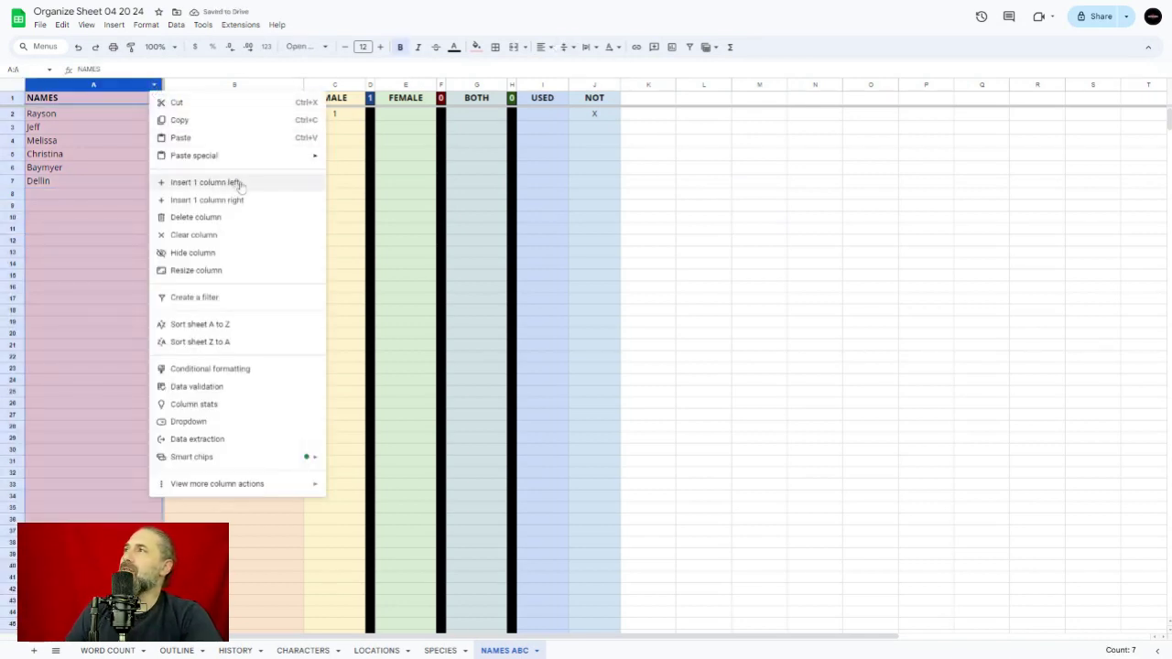
pyautogui.click(238, 325)
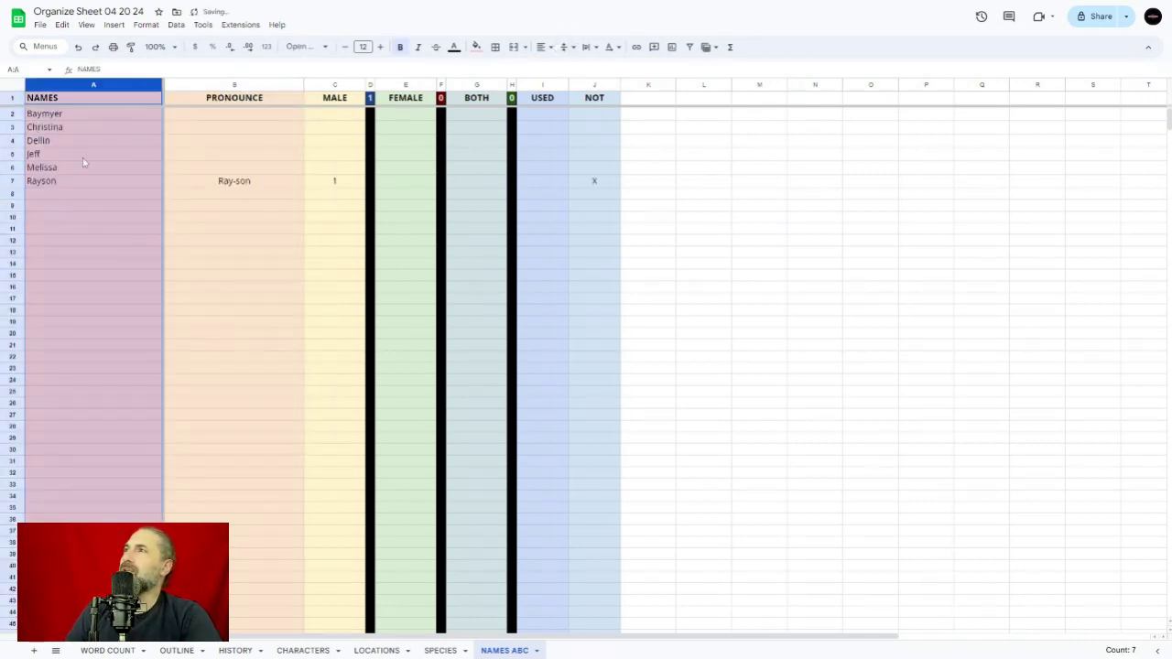
pyautogui.click(13, 180)
pyautogui.click(255, 144)
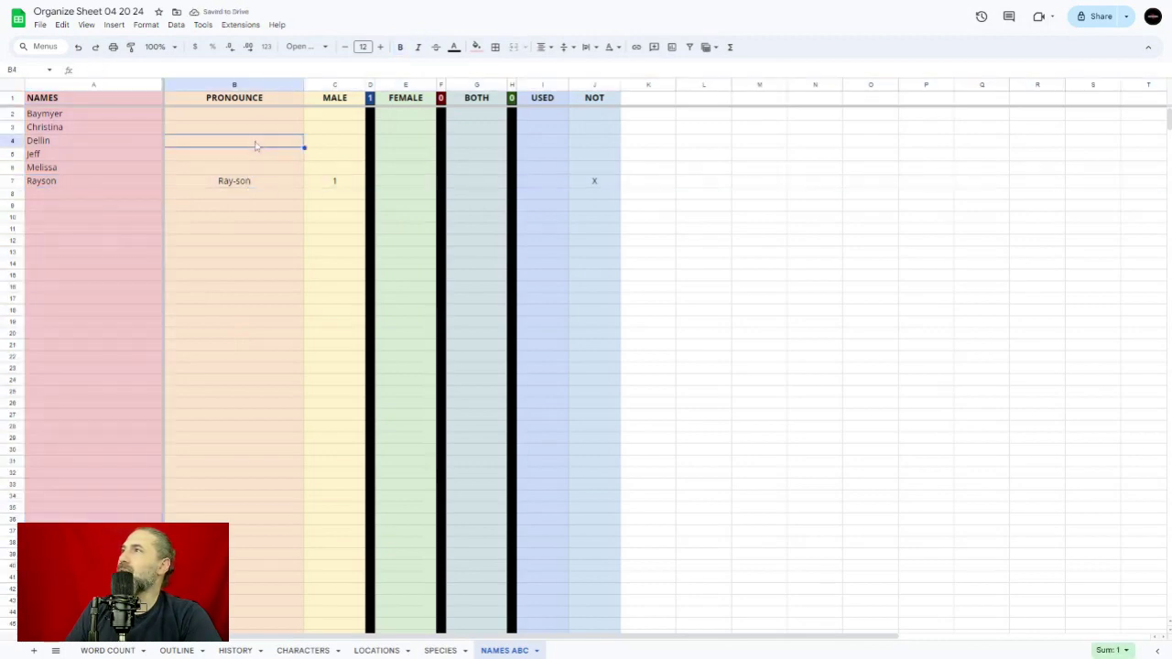
# Enter the pronunciation "Bay-my-er" in the PRONOUNCE cell B2 for Baymyer
pyautogui.click(258, 116)
pyautogui.write('Bay-')
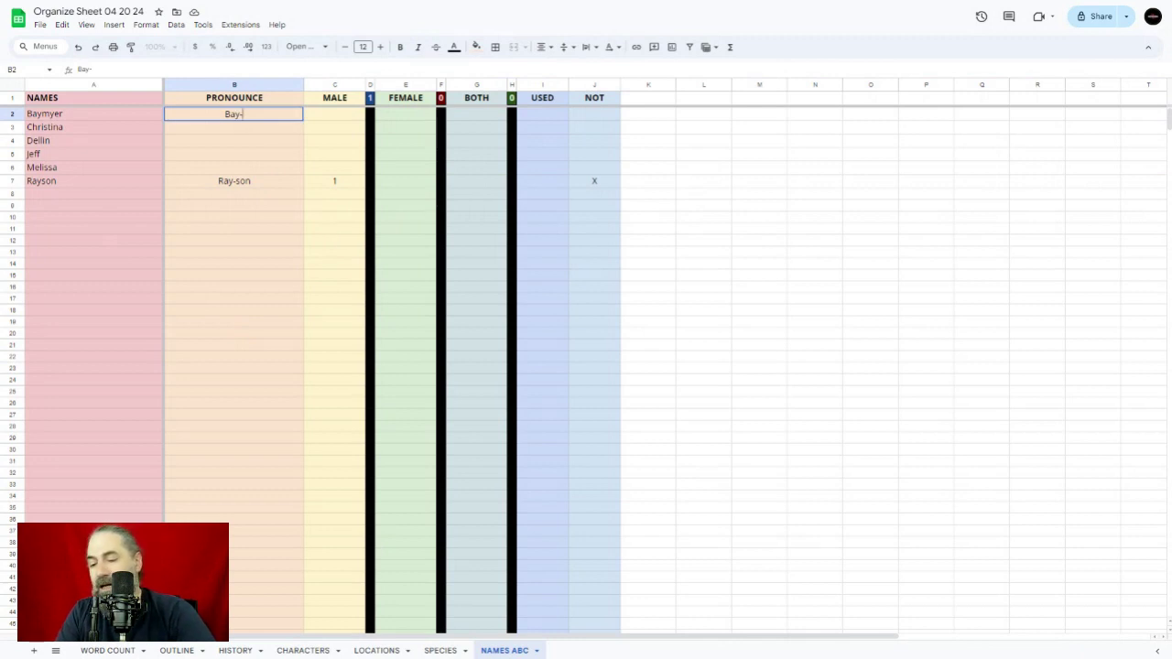
pyautogui.write('my-er')
pyautogui.press('Return')
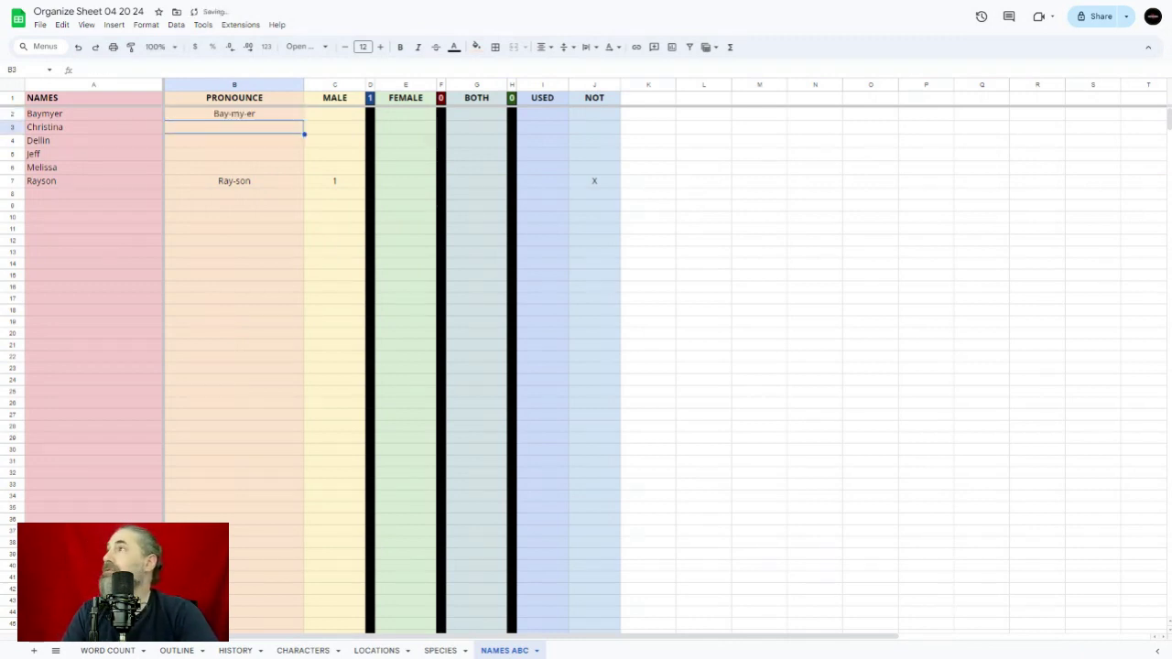
pyautogui.press('Up')
pyautogui.press('Right')
pyautogui.write('1')
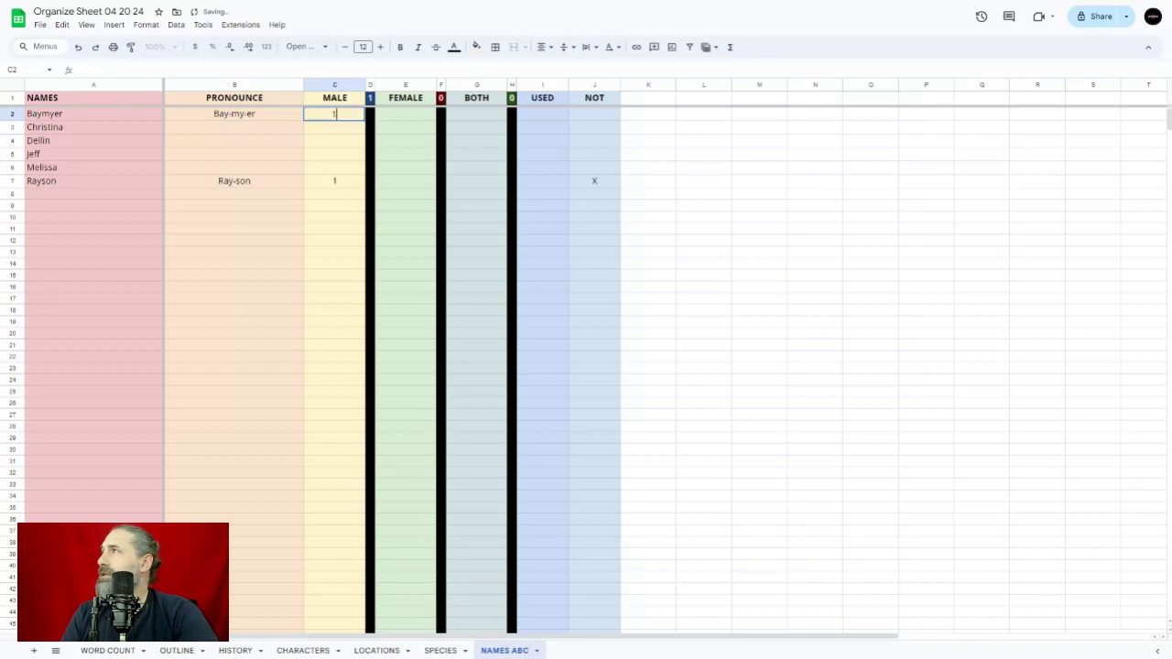
pyautogui.press('Right')
pyautogui.press('Right')
pyautogui.press('Right')
pyautogui.press('Right')
pyautogui.press('Left')
pyautogui.press('Left')
pyautogui.press('Left')
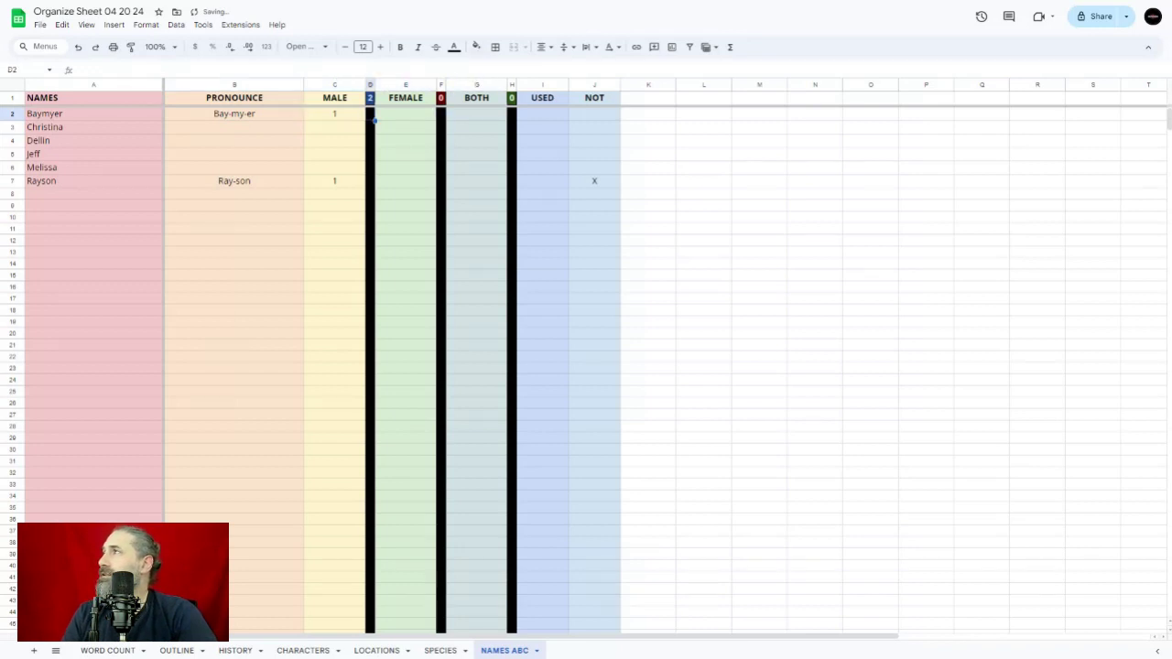
pyautogui.press('Left')
pyautogui.press('Delete')
# Mark Baymyer as a name for either gender with a 1 in the BOTH cell G2
pyautogui.press('Right')
pyautogui.press('Right')
pyautogui.press('Right')
pyautogui.press('Right')
pyautogui.write('1')
pyautogui.press('Right')
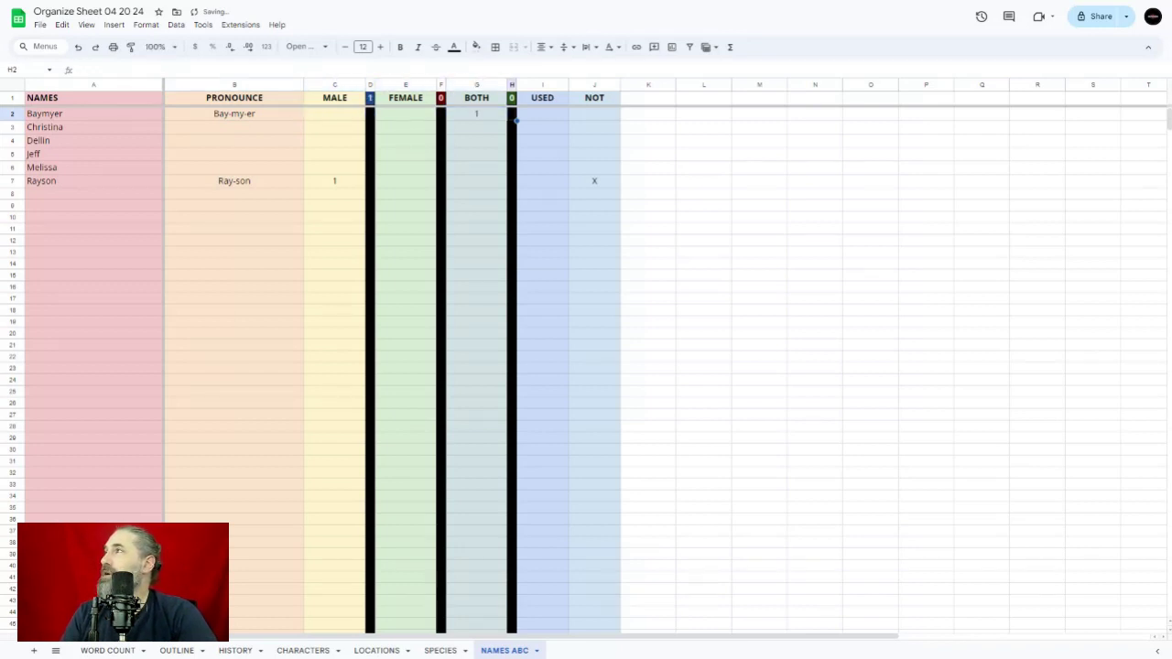
pyautogui.press('Left')
pyautogui.press('Left')
pyautogui.press('Left')
pyautogui.press('Left')
pyautogui.press('Left')
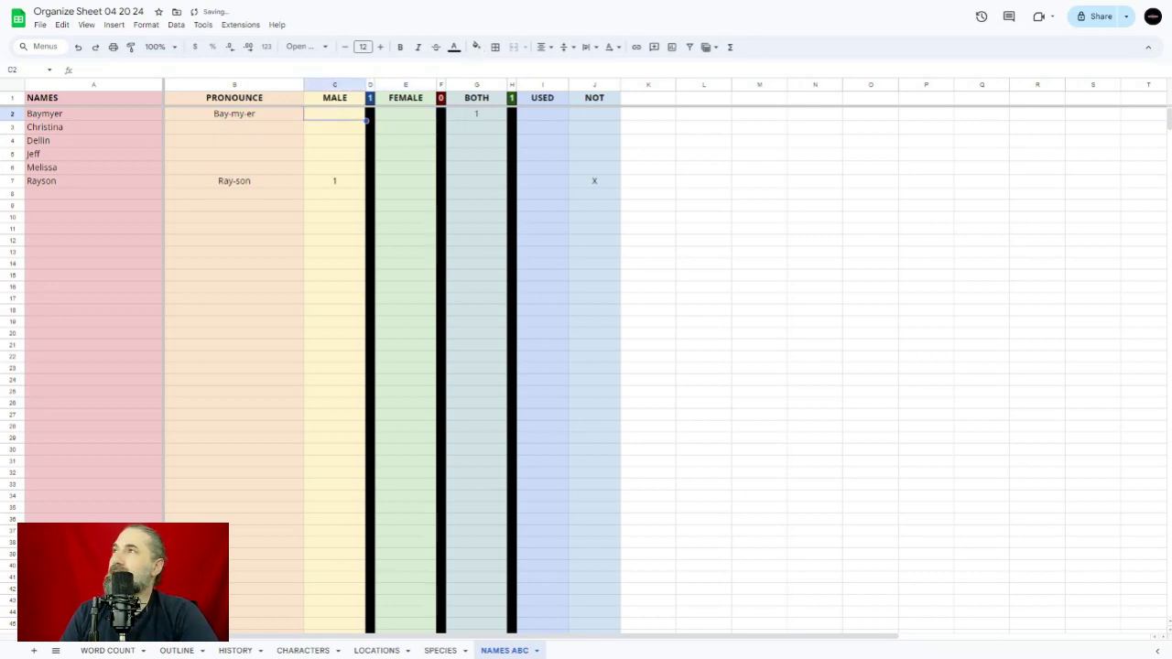
# Mark Baymyer as not used with an X in the NOT cell J2
pyautogui.press('Right')
pyautogui.press('Right')
pyautogui.press('Right')
pyautogui.press('Right')
pyautogui.press('Right')
pyautogui.press('Right')
pyautogui.press('Right')
pyautogui.press('Right')
pyautogui.press('Right')
pyautogui.press('Left')
pyautogui.press('Left')
pyautogui.press('Left')
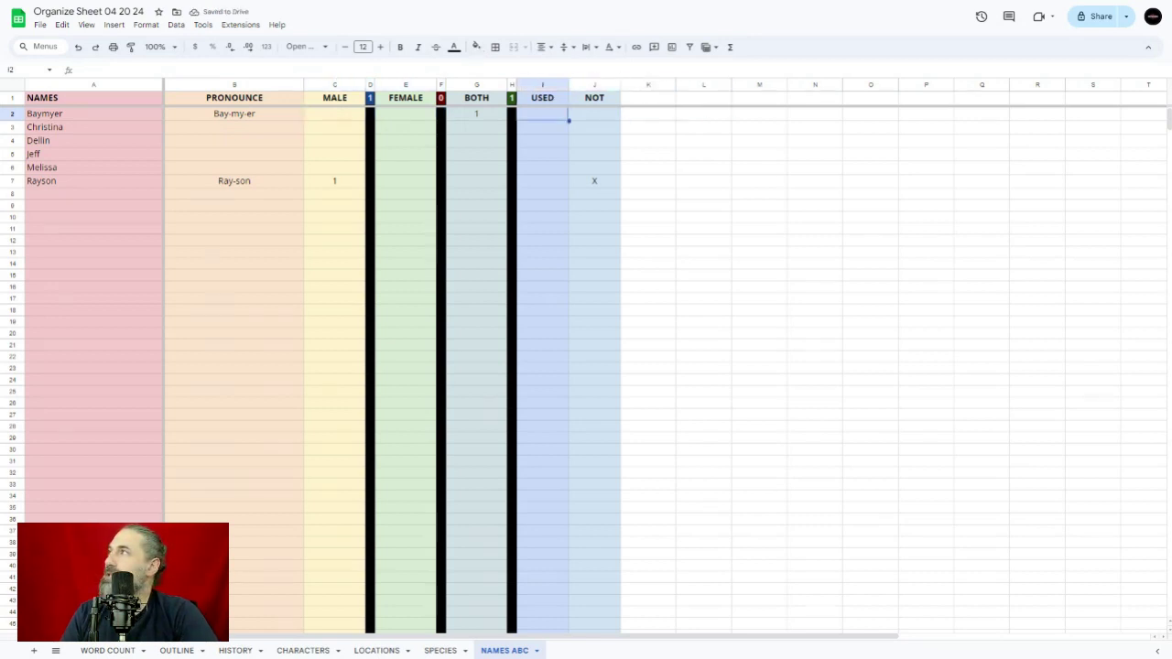
pyautogui.press('Right')
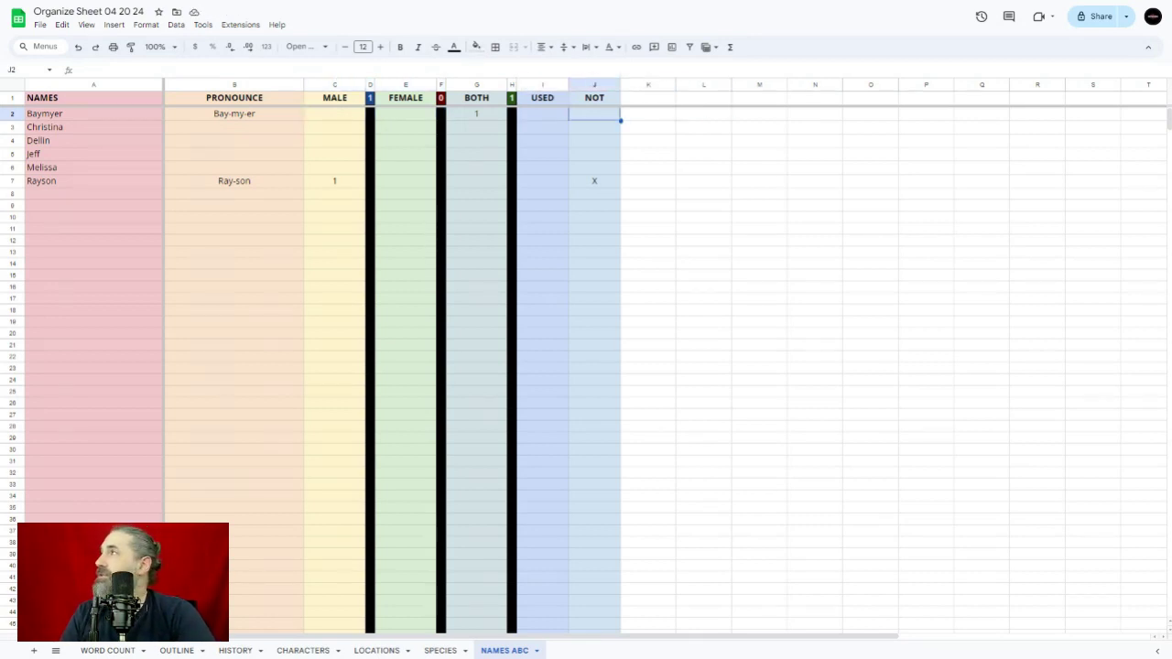
pyautogui.write('x')
pyautogui.press('Return')
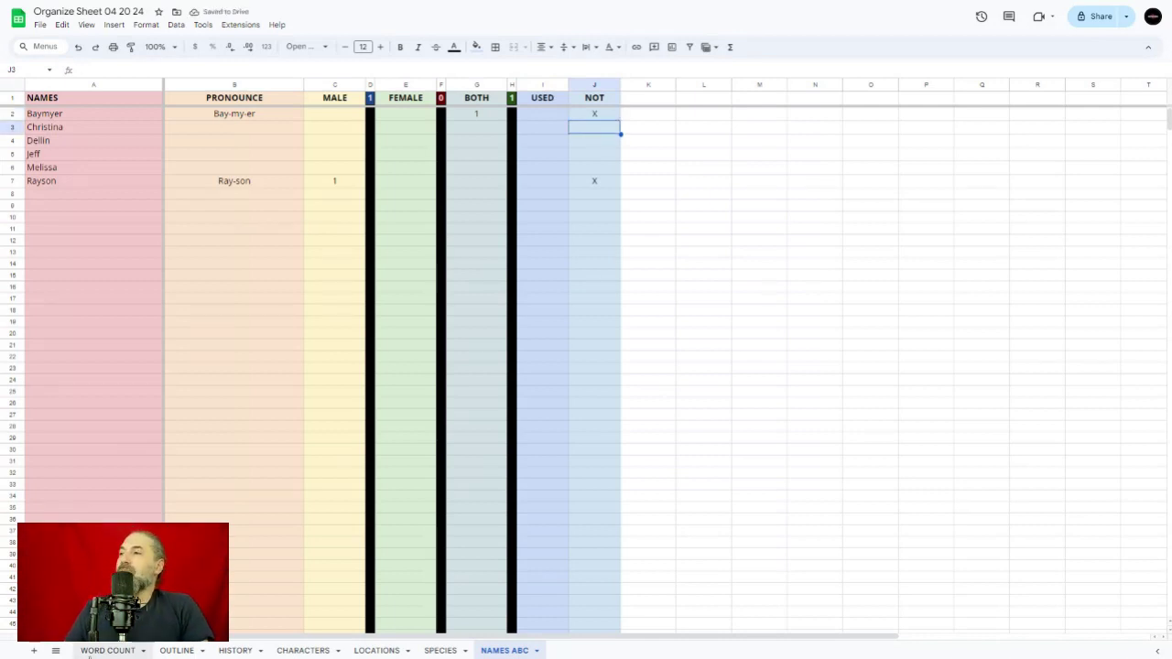
# Show the WORD COUNT sheet
pyautogui.click(108, 650)
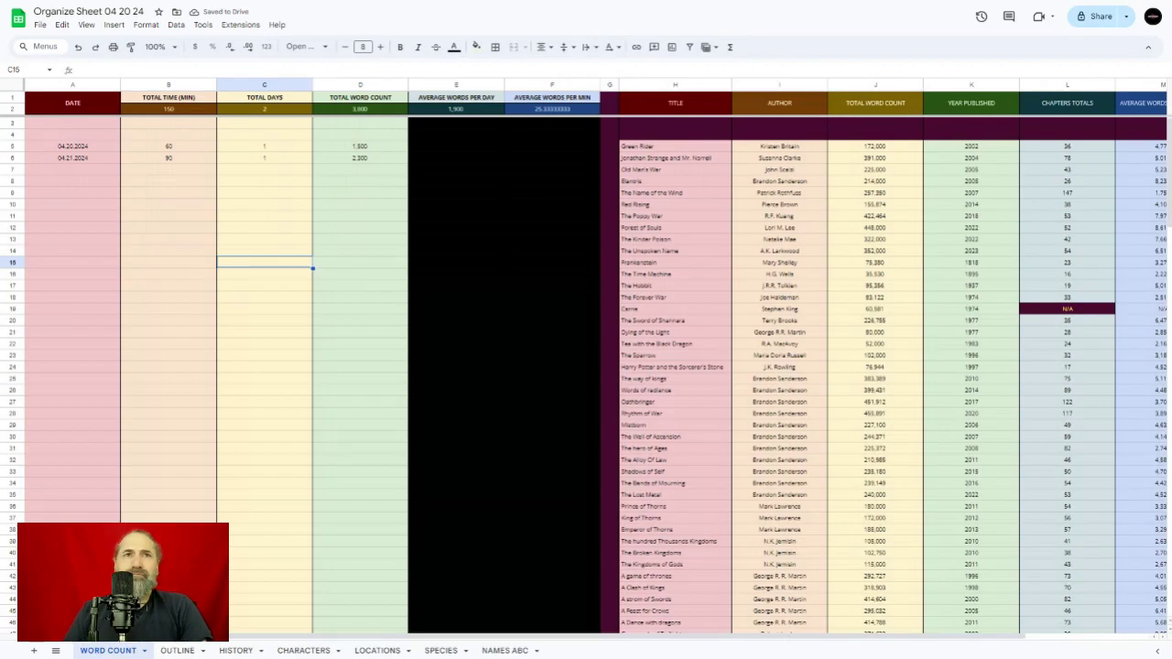